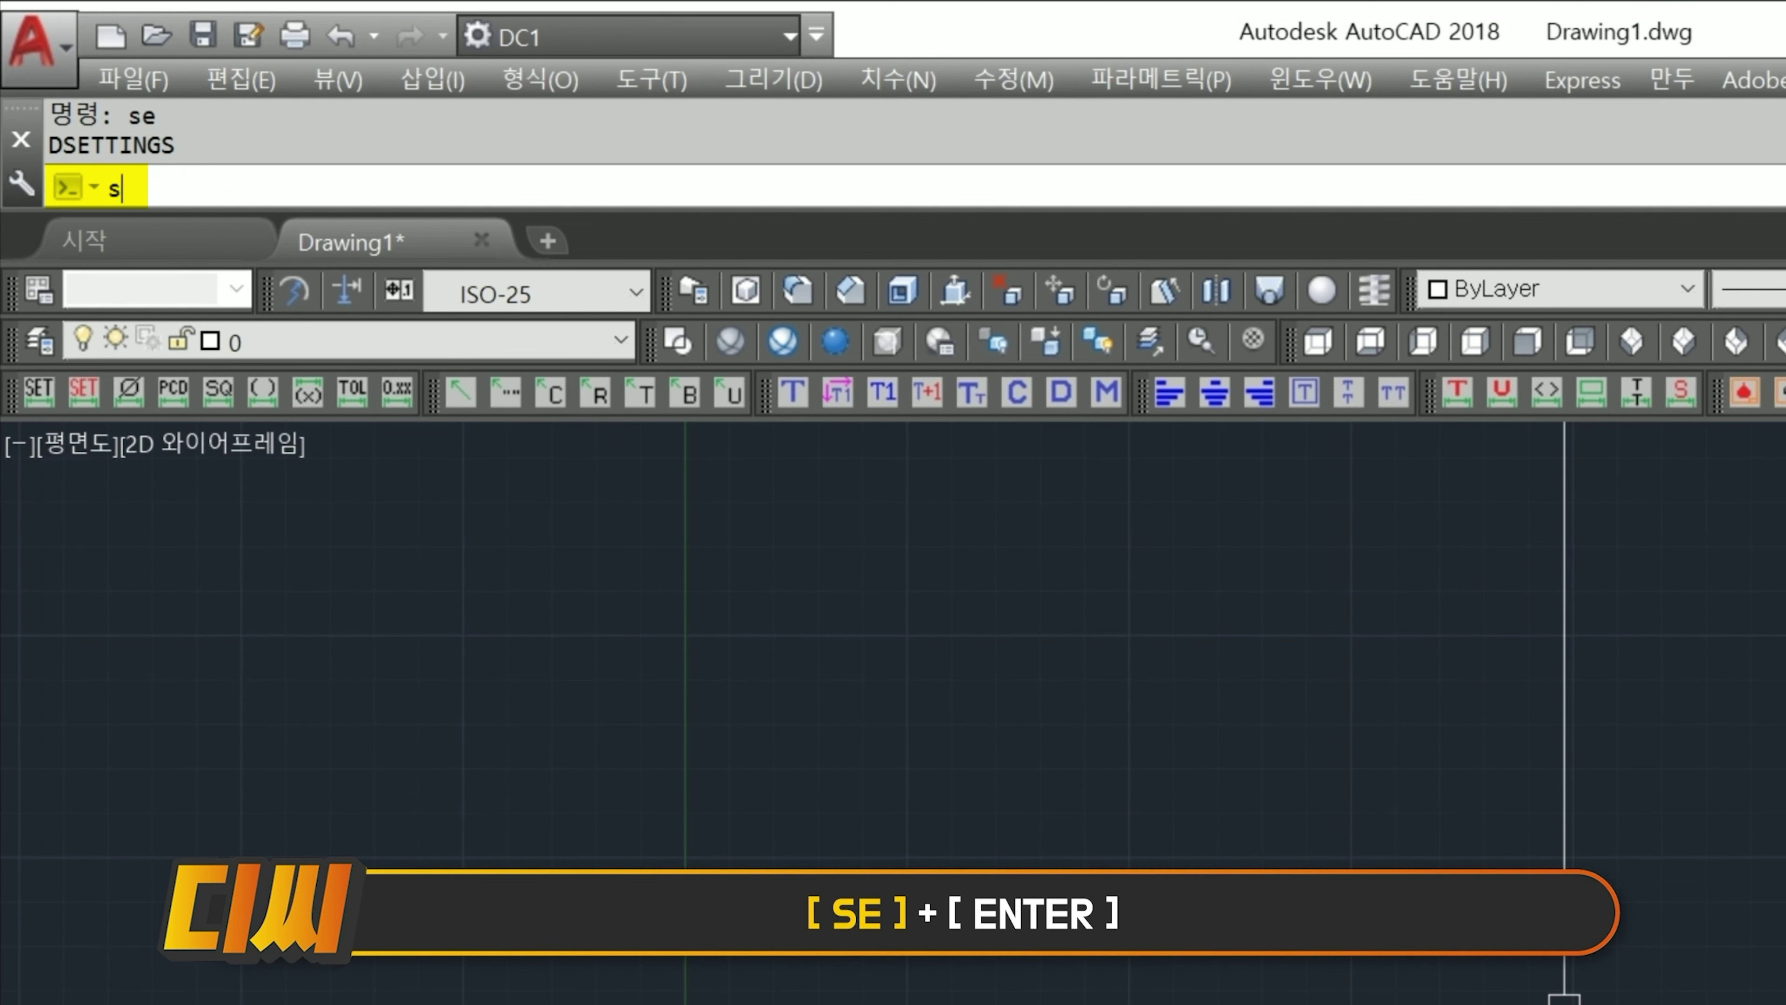
Turn off the adaptive grid and the display of the grid beyond limits in the drafting settings.
key("Return")
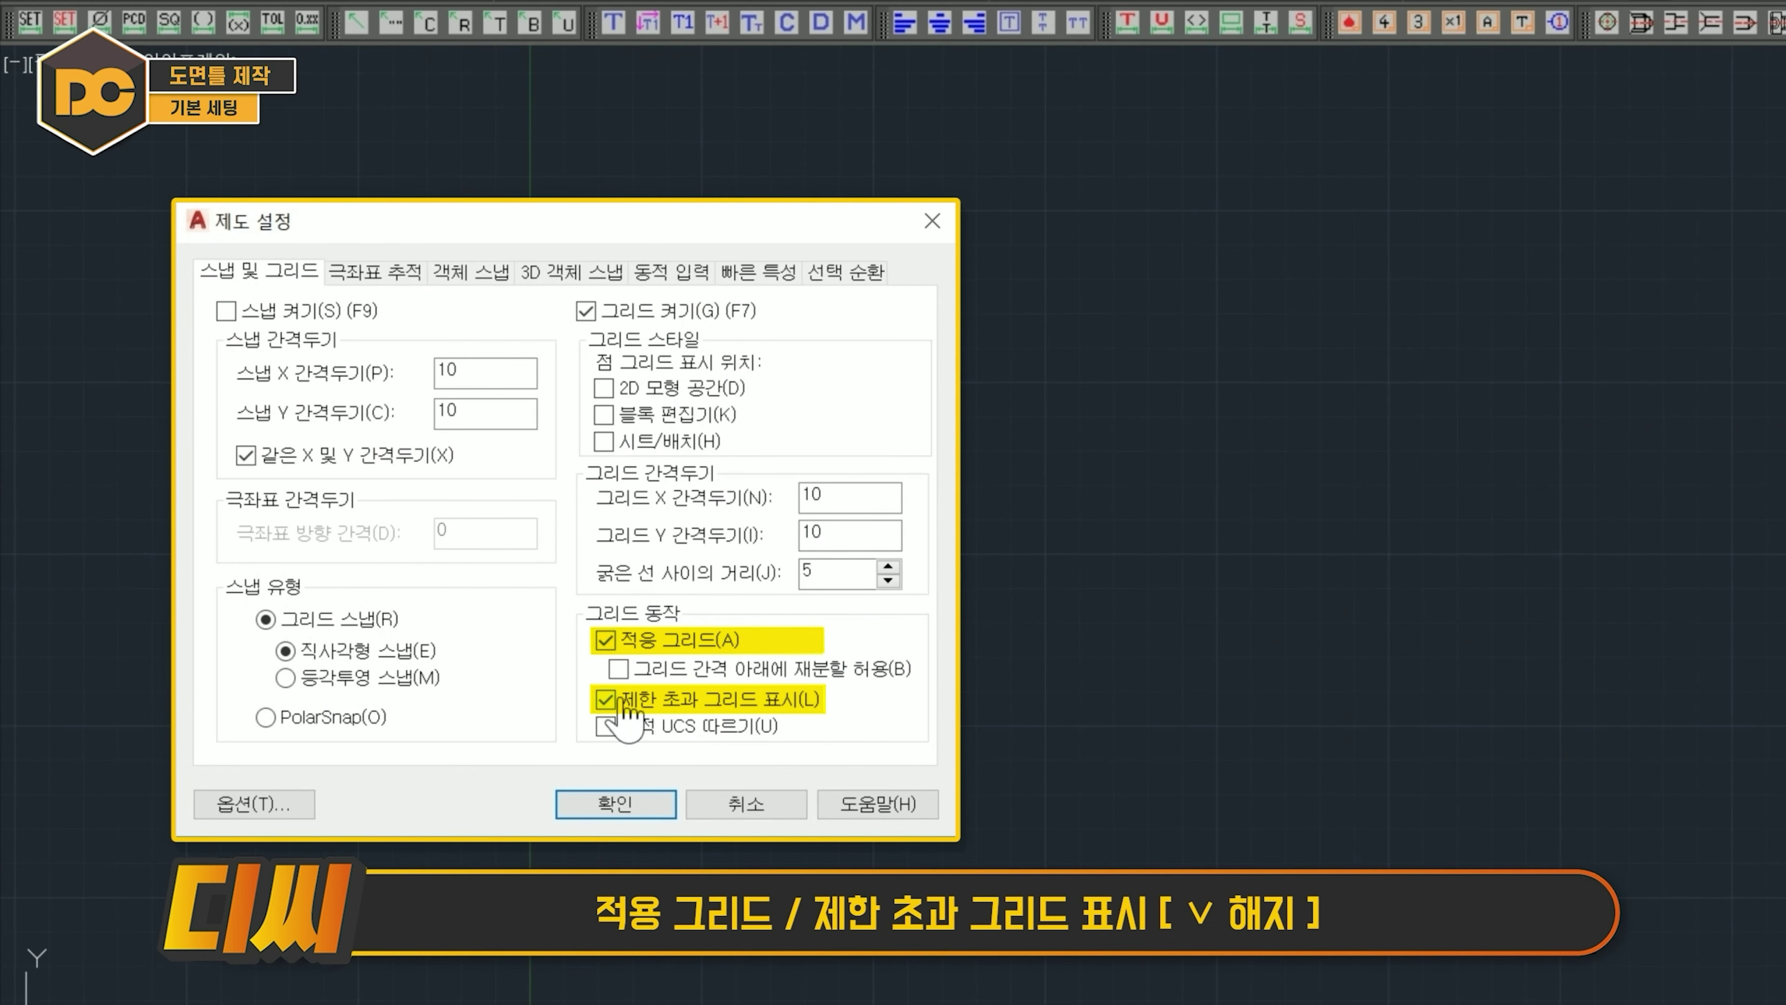
left_click(689, 641)
left_click(674, 699)
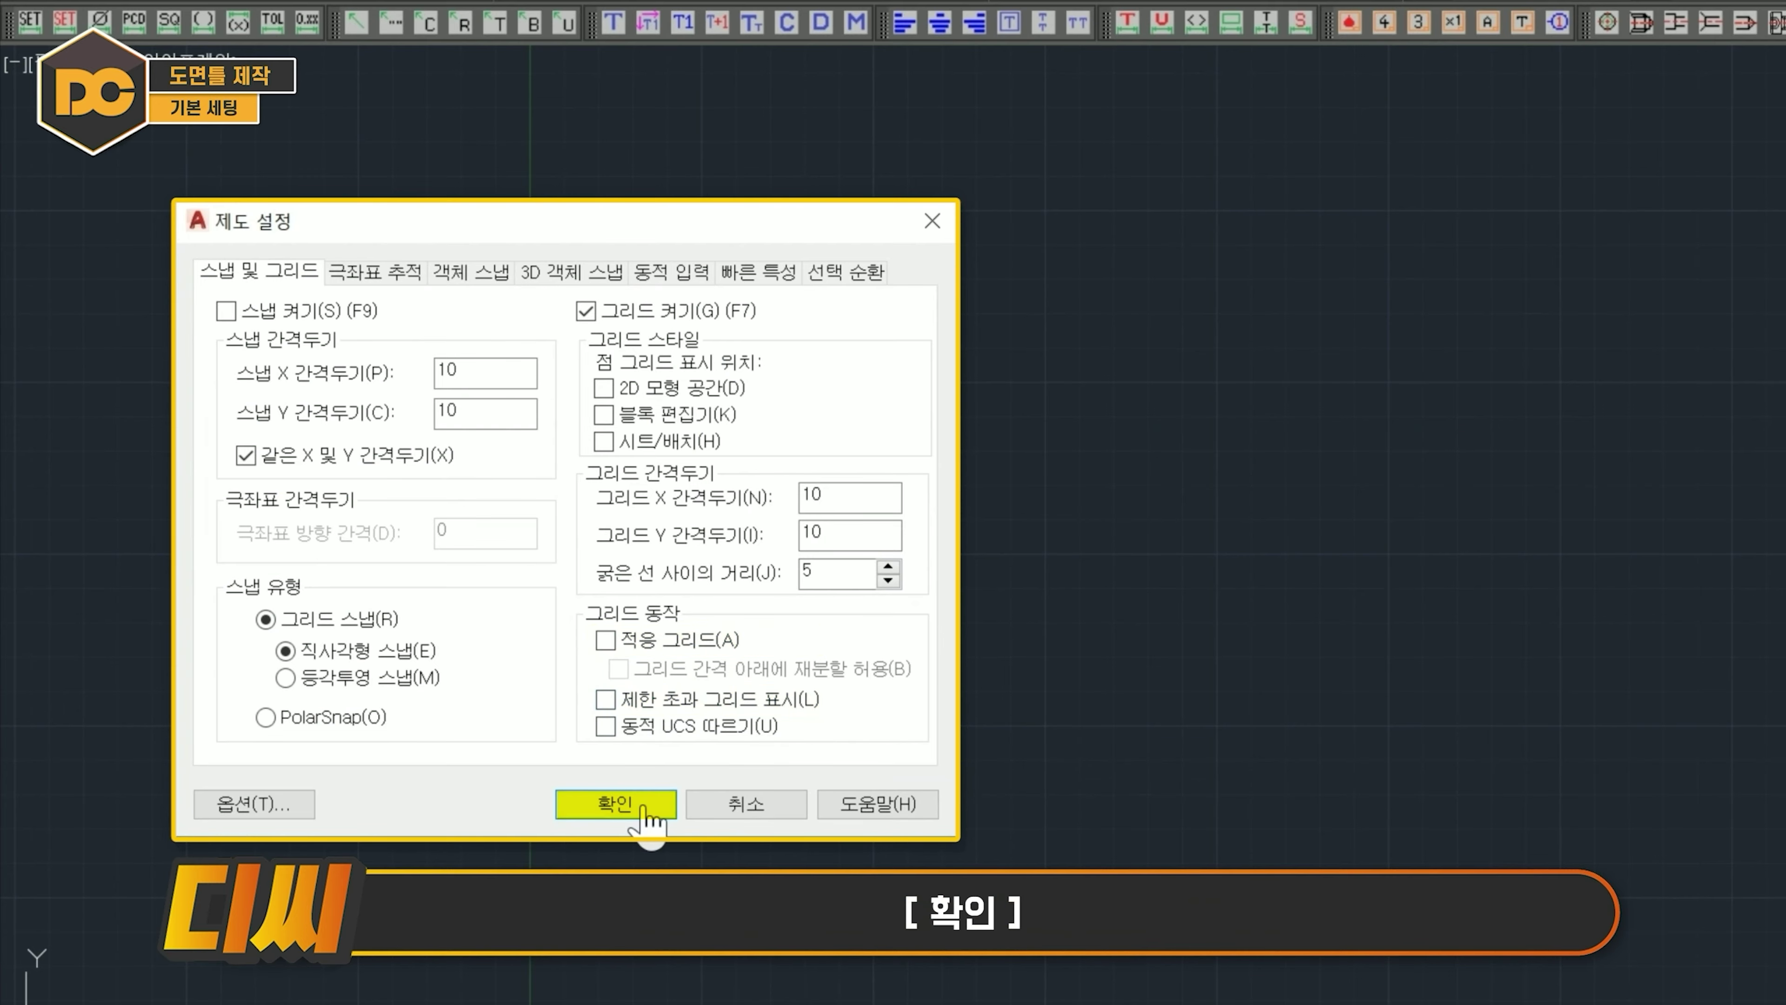
left_click(616, 803)
Set the model space limits from the default lower-left corner to 594,420 and zoom to show the entire drawing area.
type("limits")
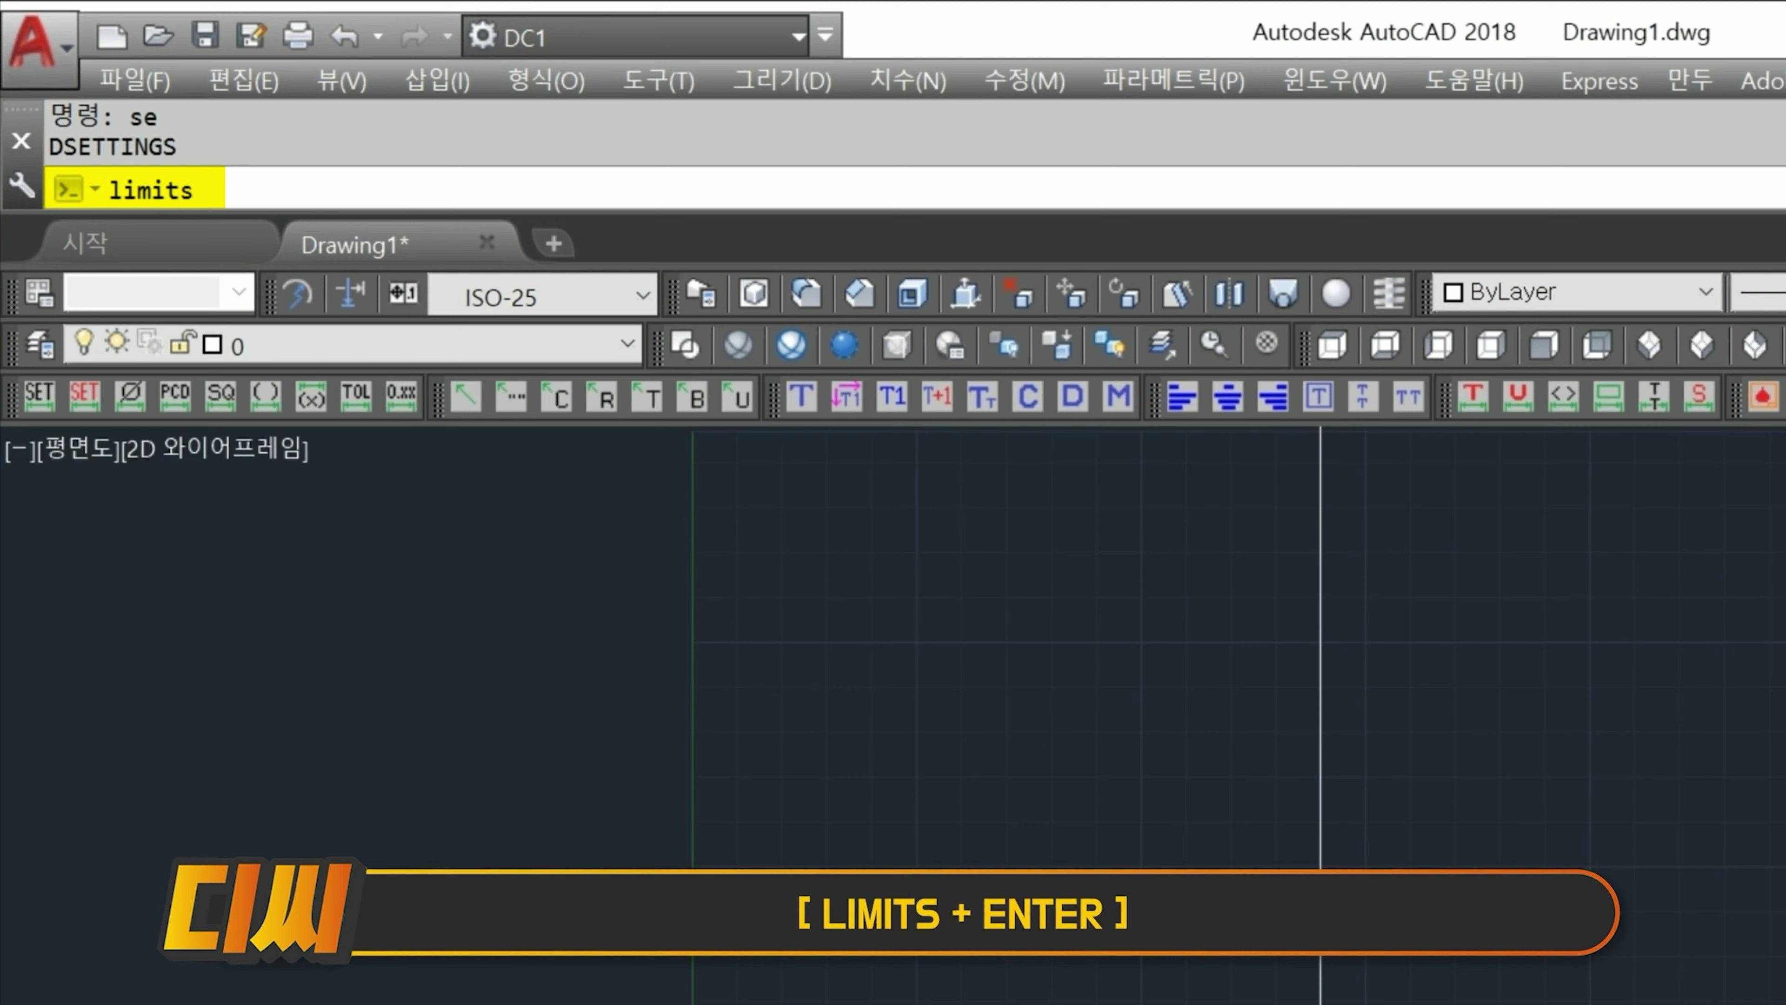
key("Return")
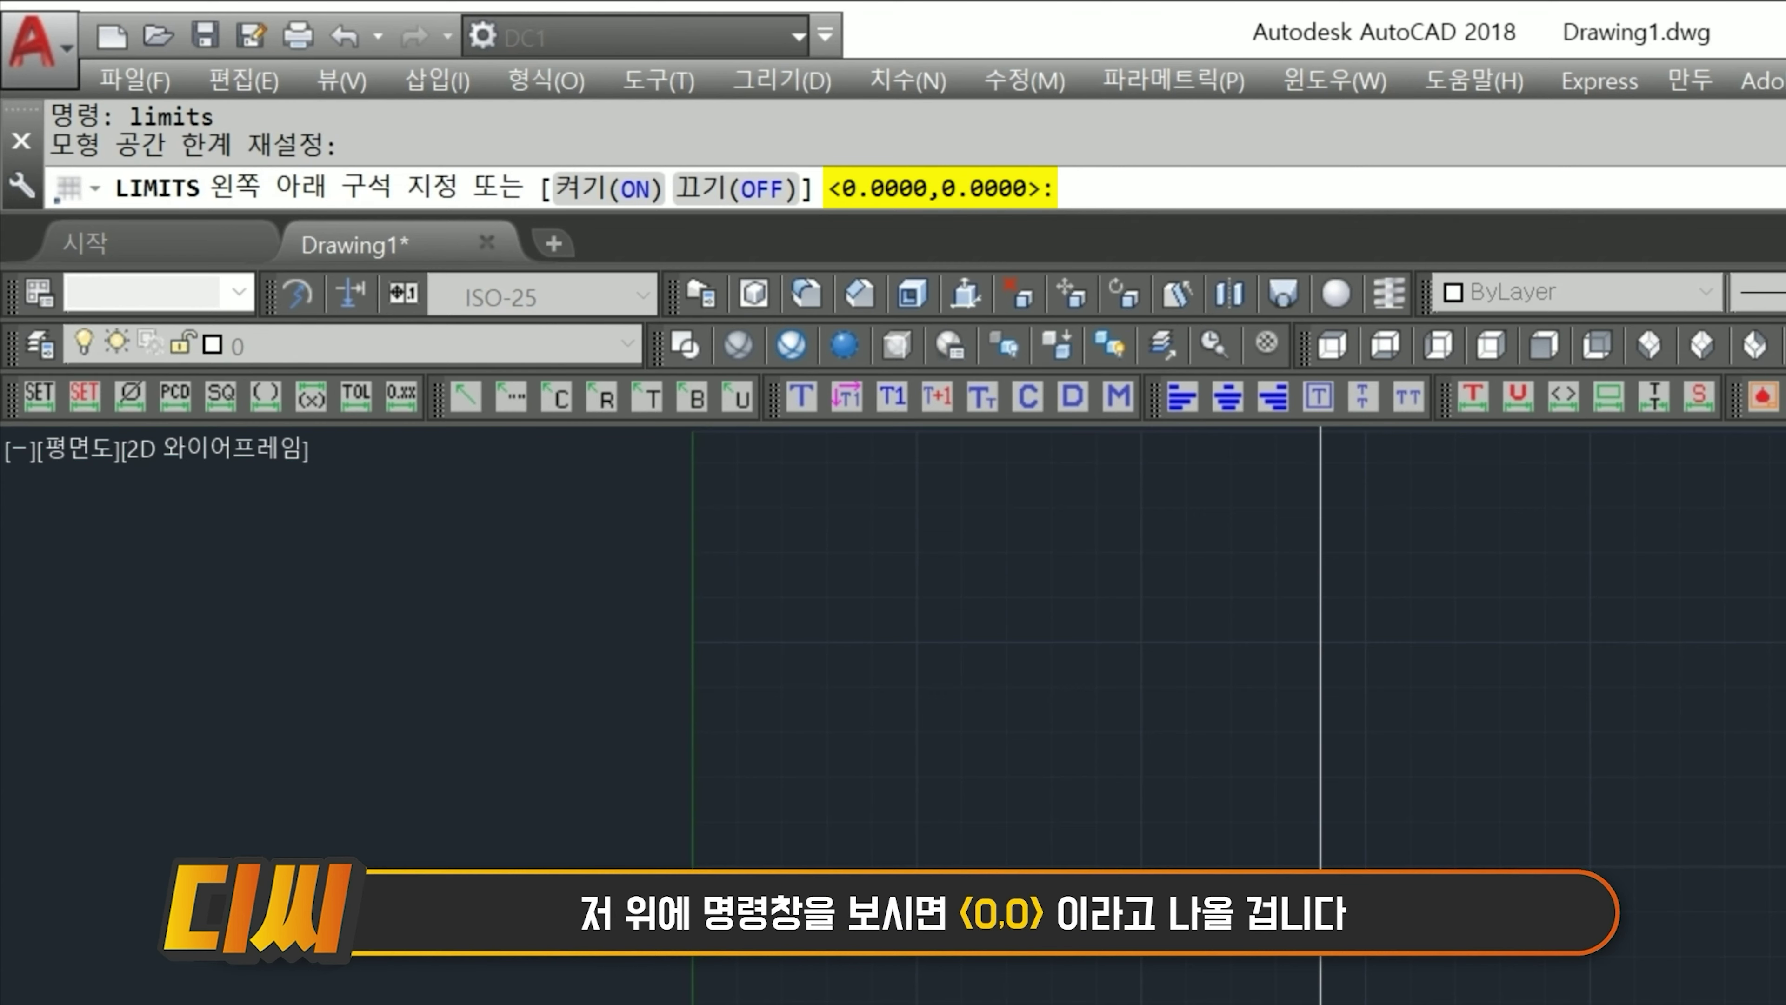
key("Return")
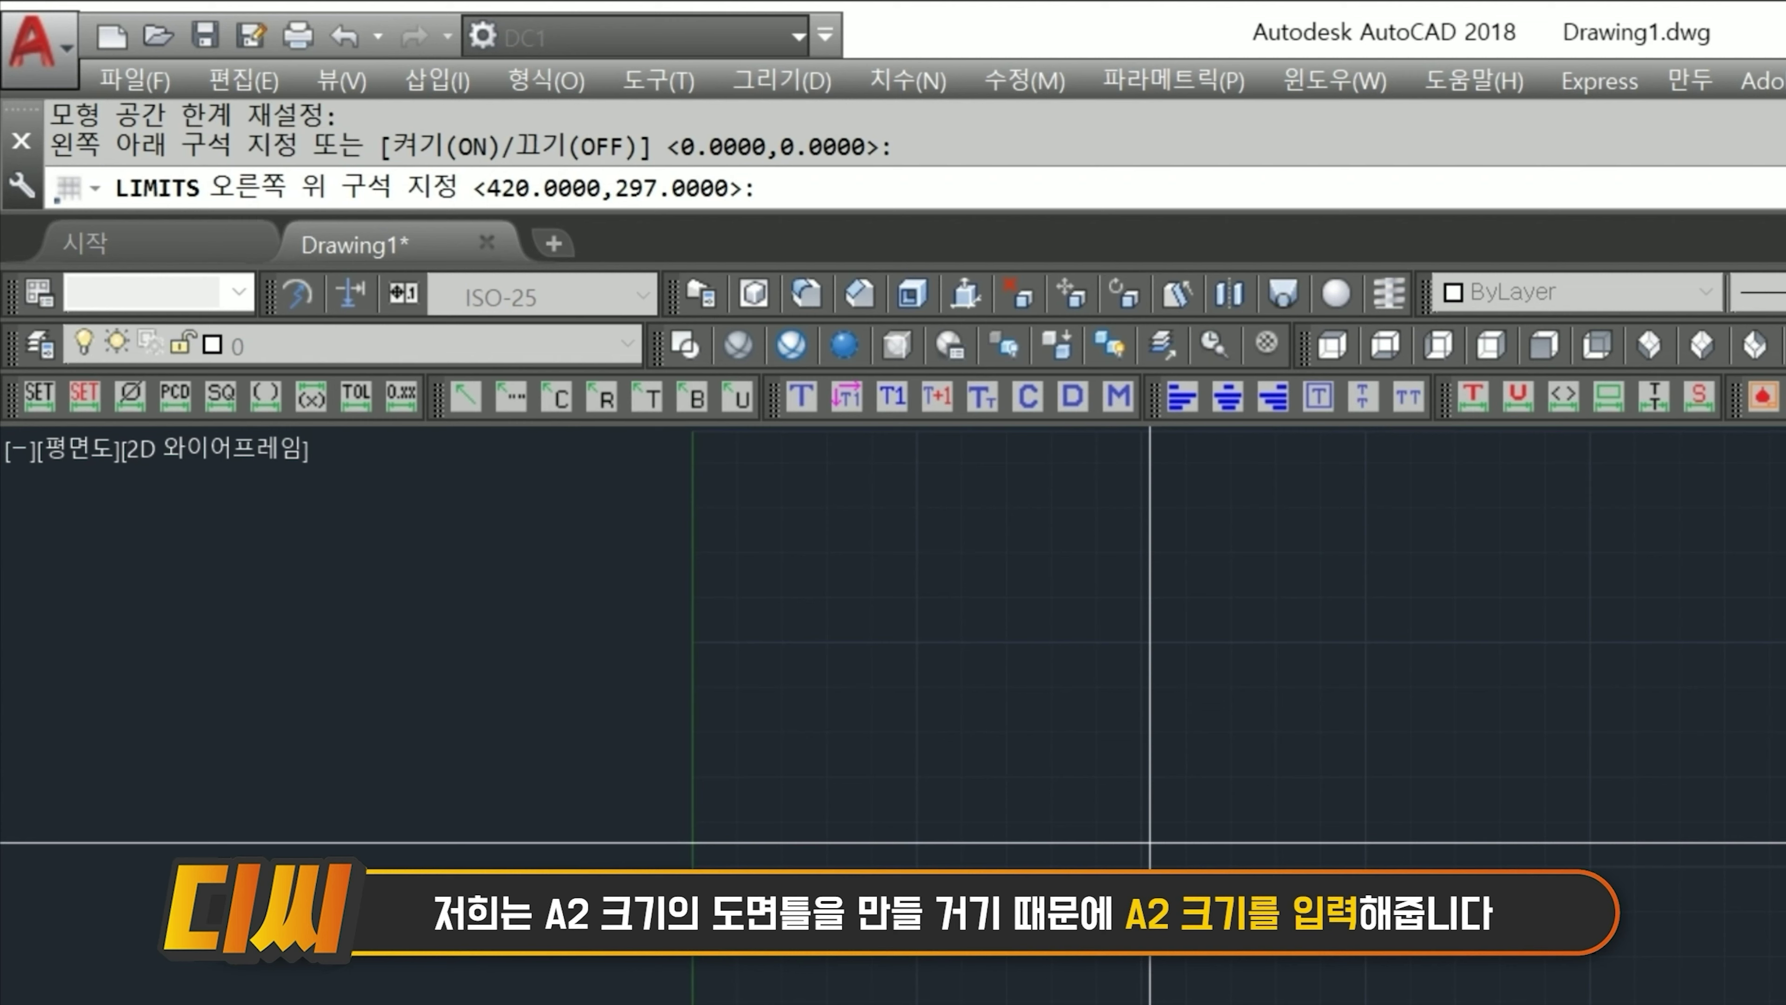
type("594,420")
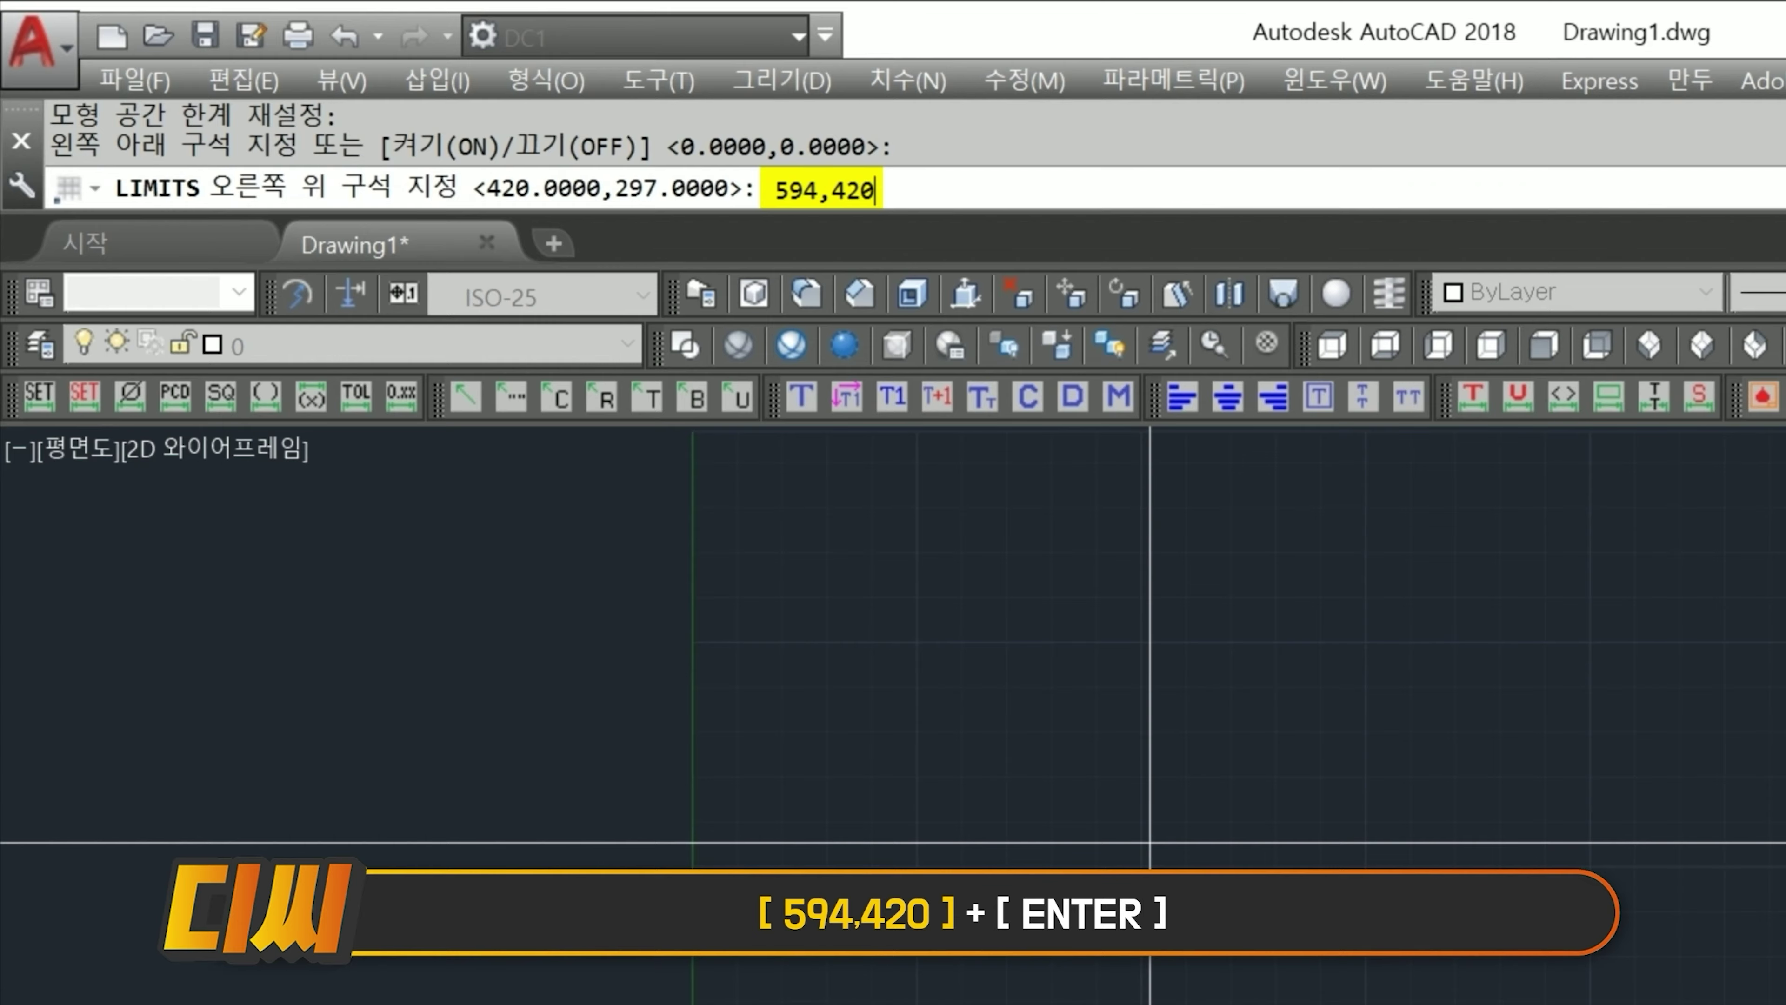
key("Return")
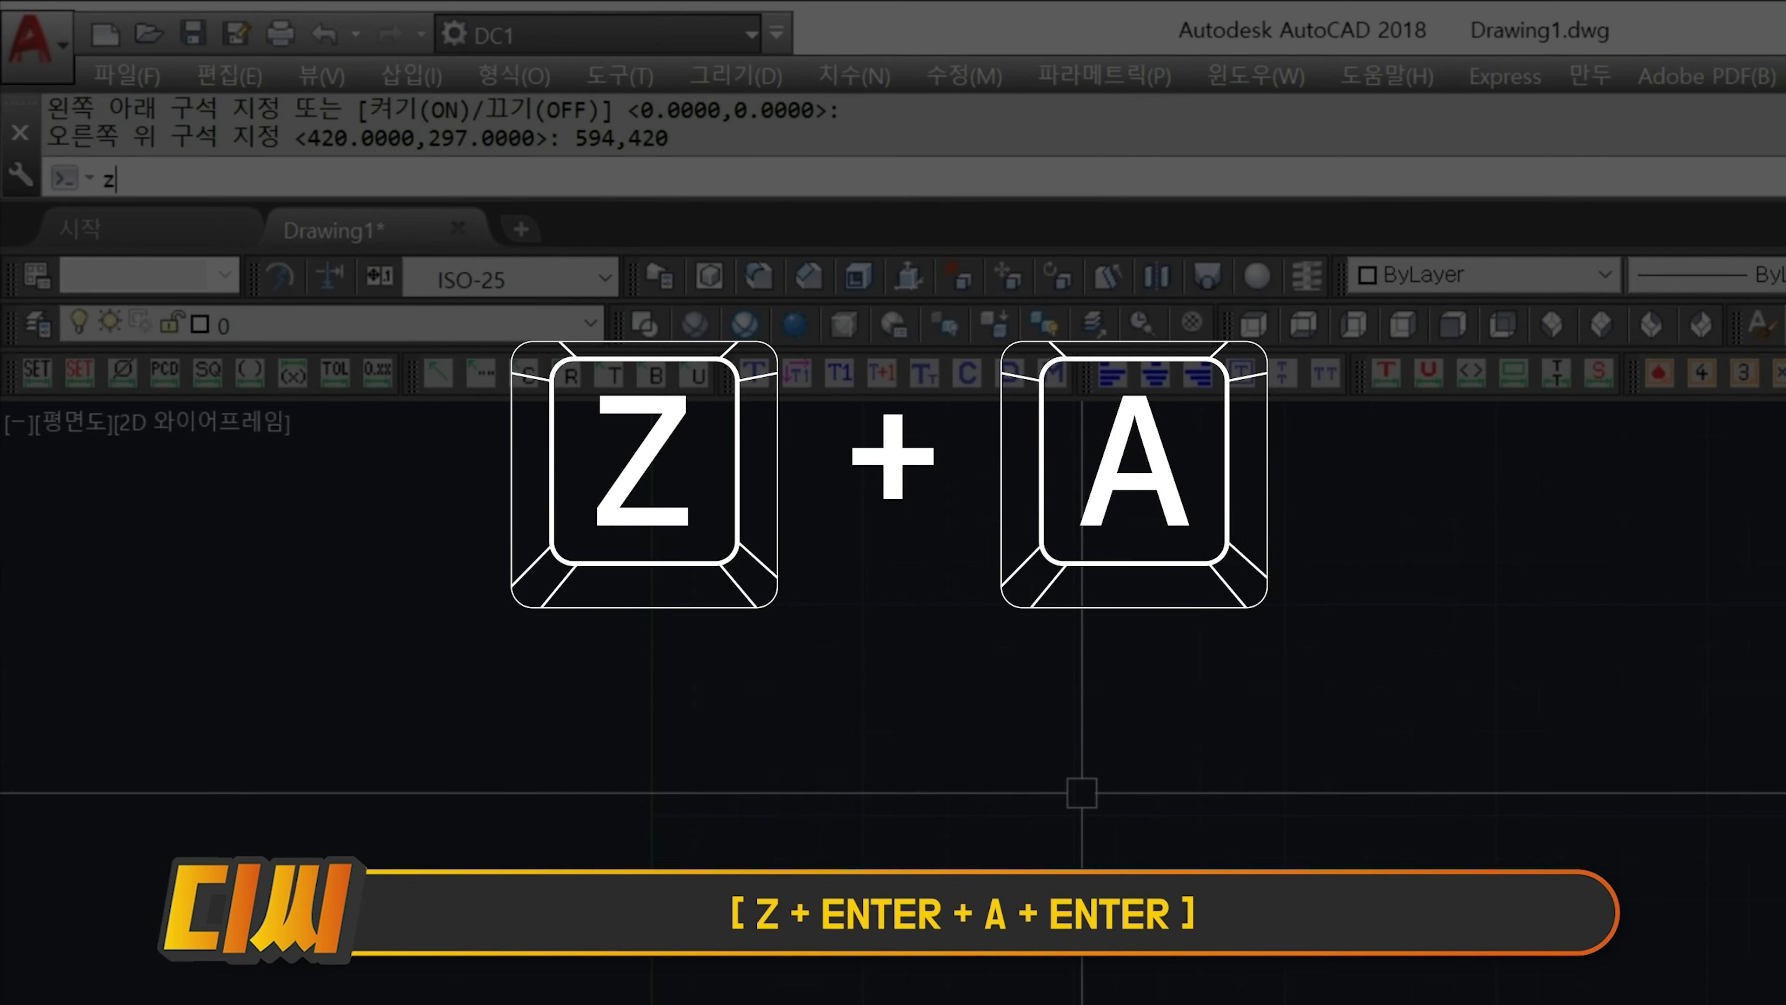
type("z")
key("Return")
type("a")
key("Return")
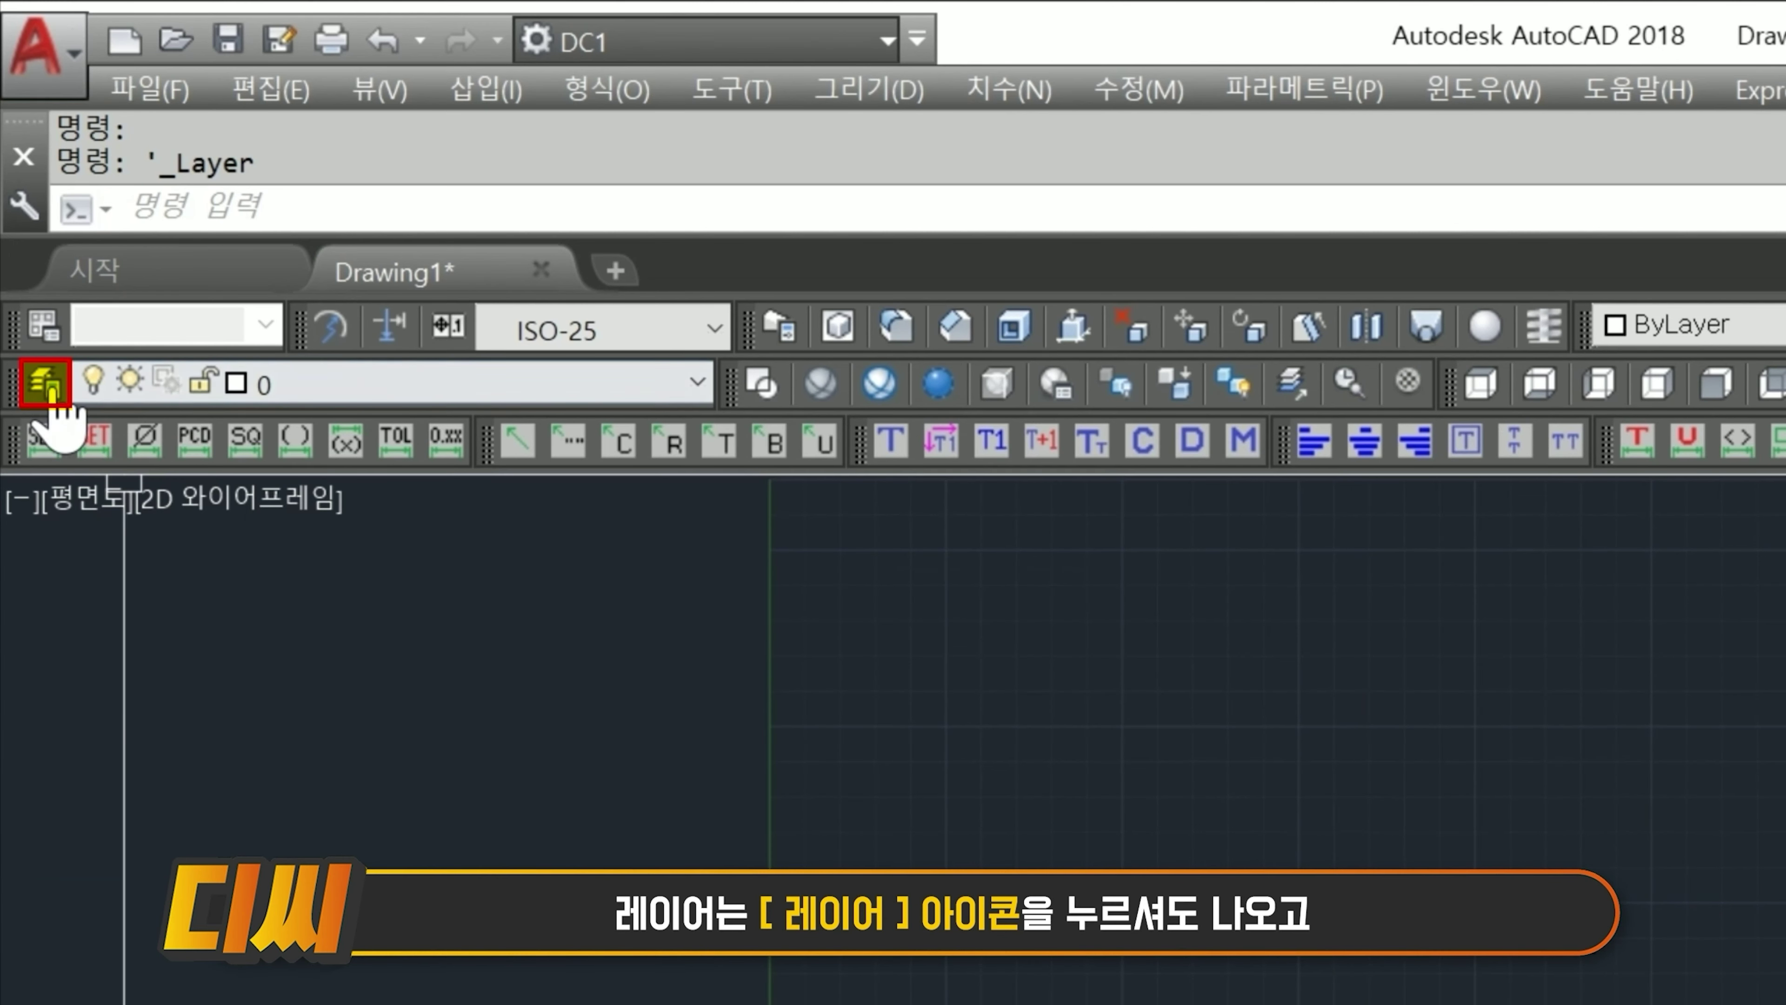
Open the layer properties manager and create five new layers.
left_click(22, 186)
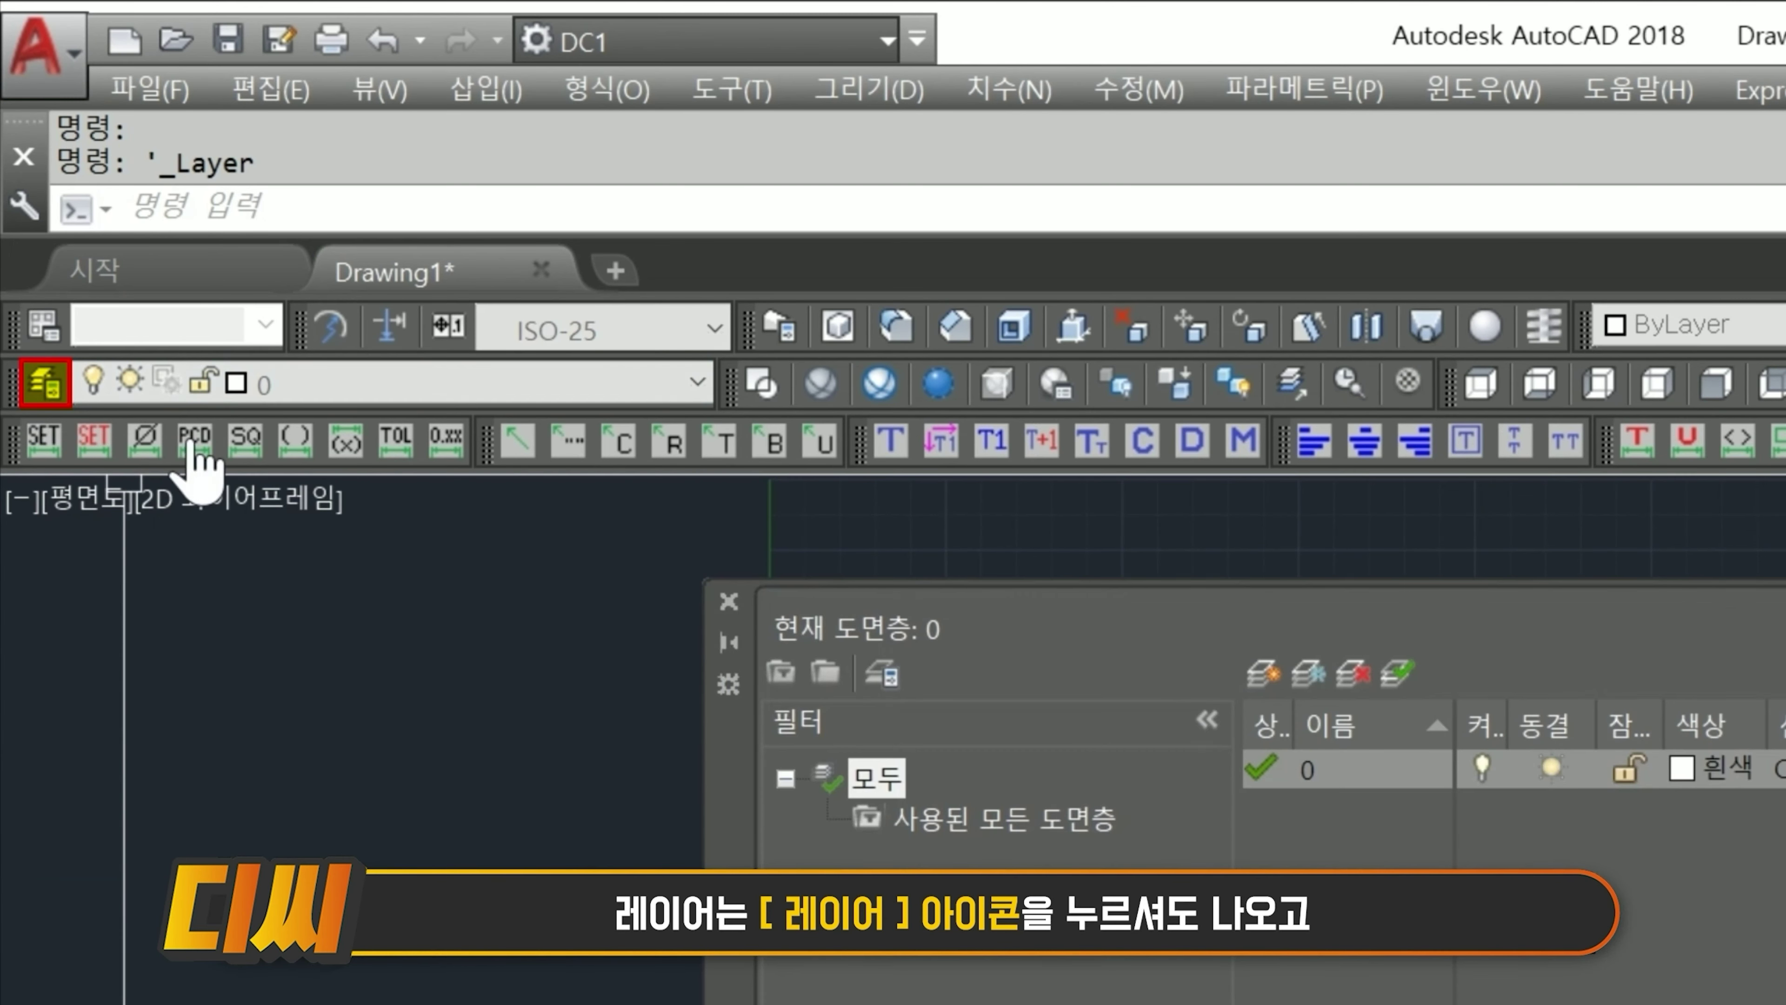
left_click(729, 600)
type("la")
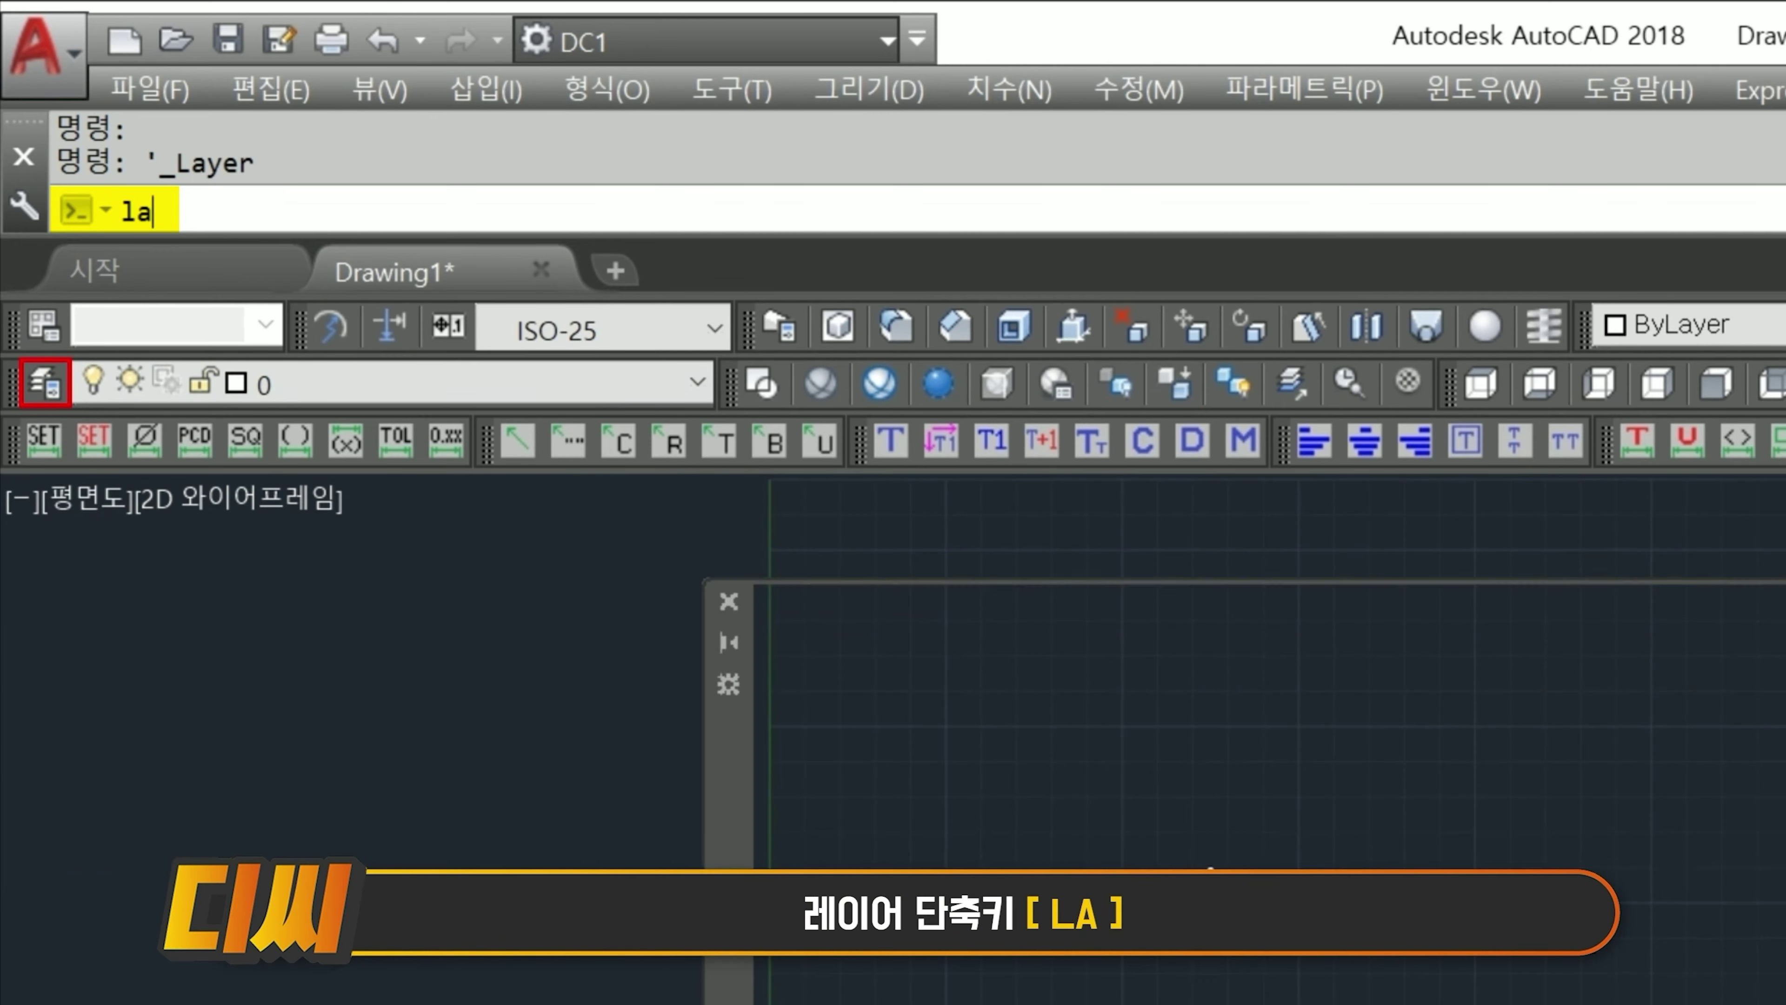
key("Return")
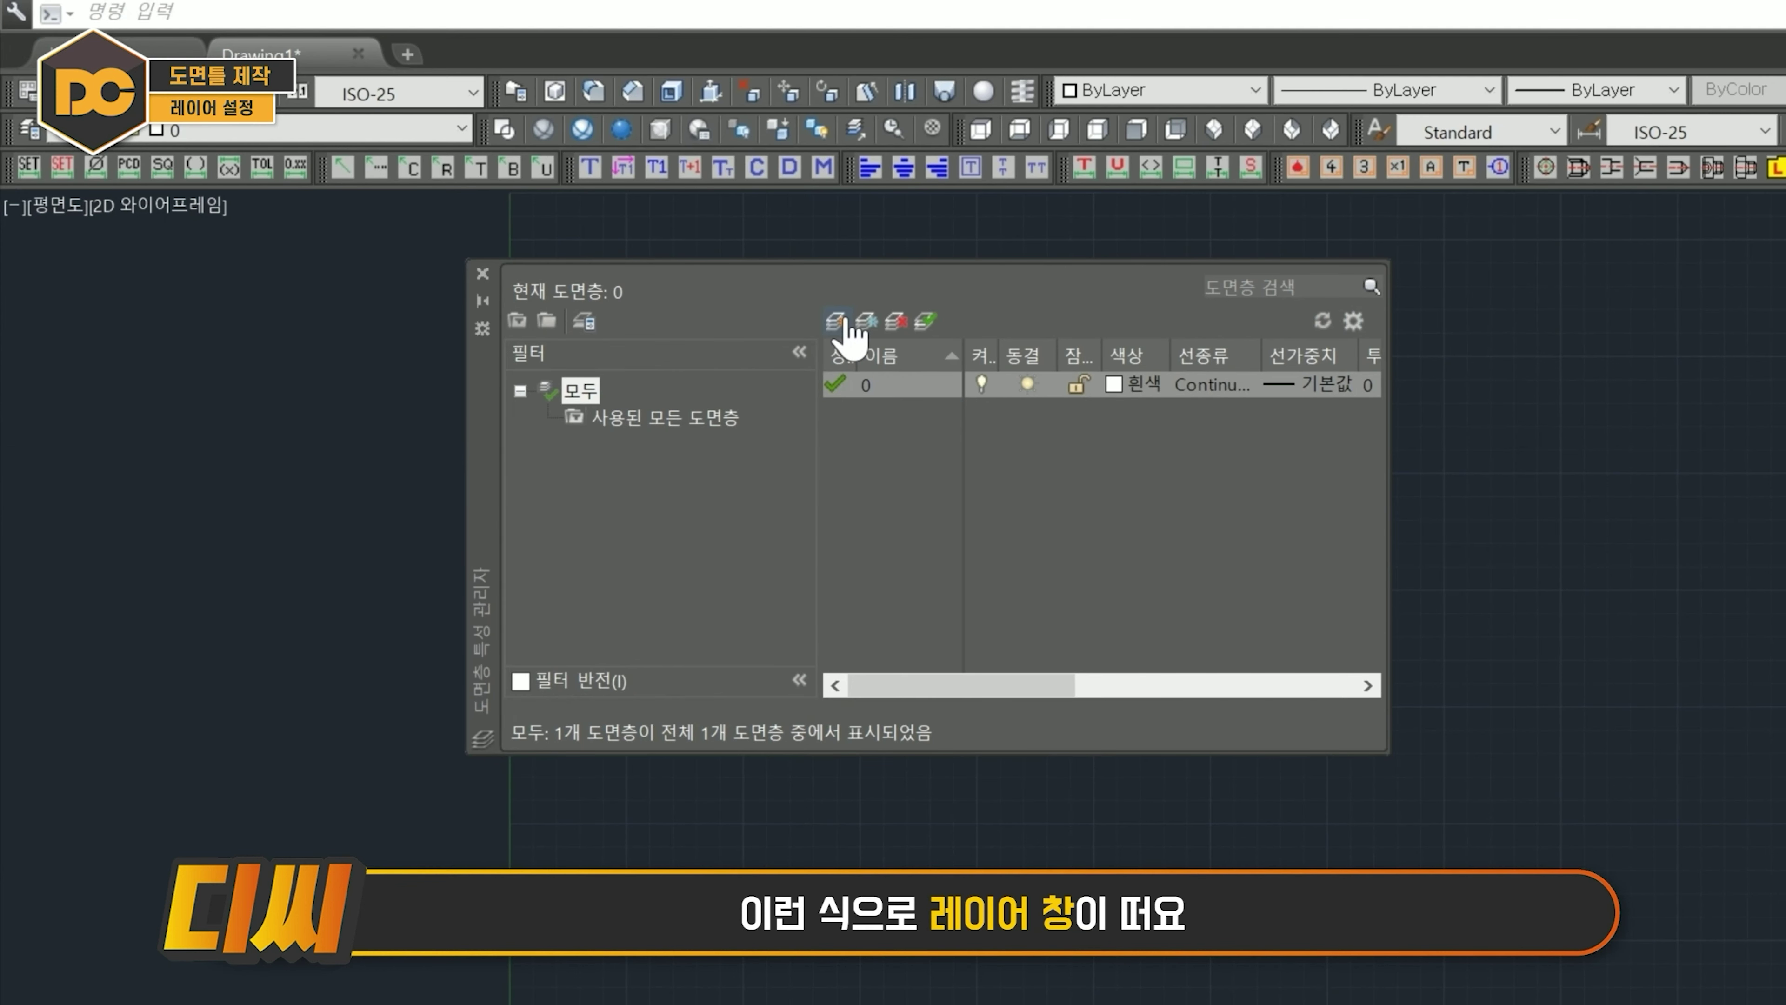
left_click(837, 321)
left_click(837, 321)
left_click(837, 321)
left_click(837, 321)
left_click(837, 321)
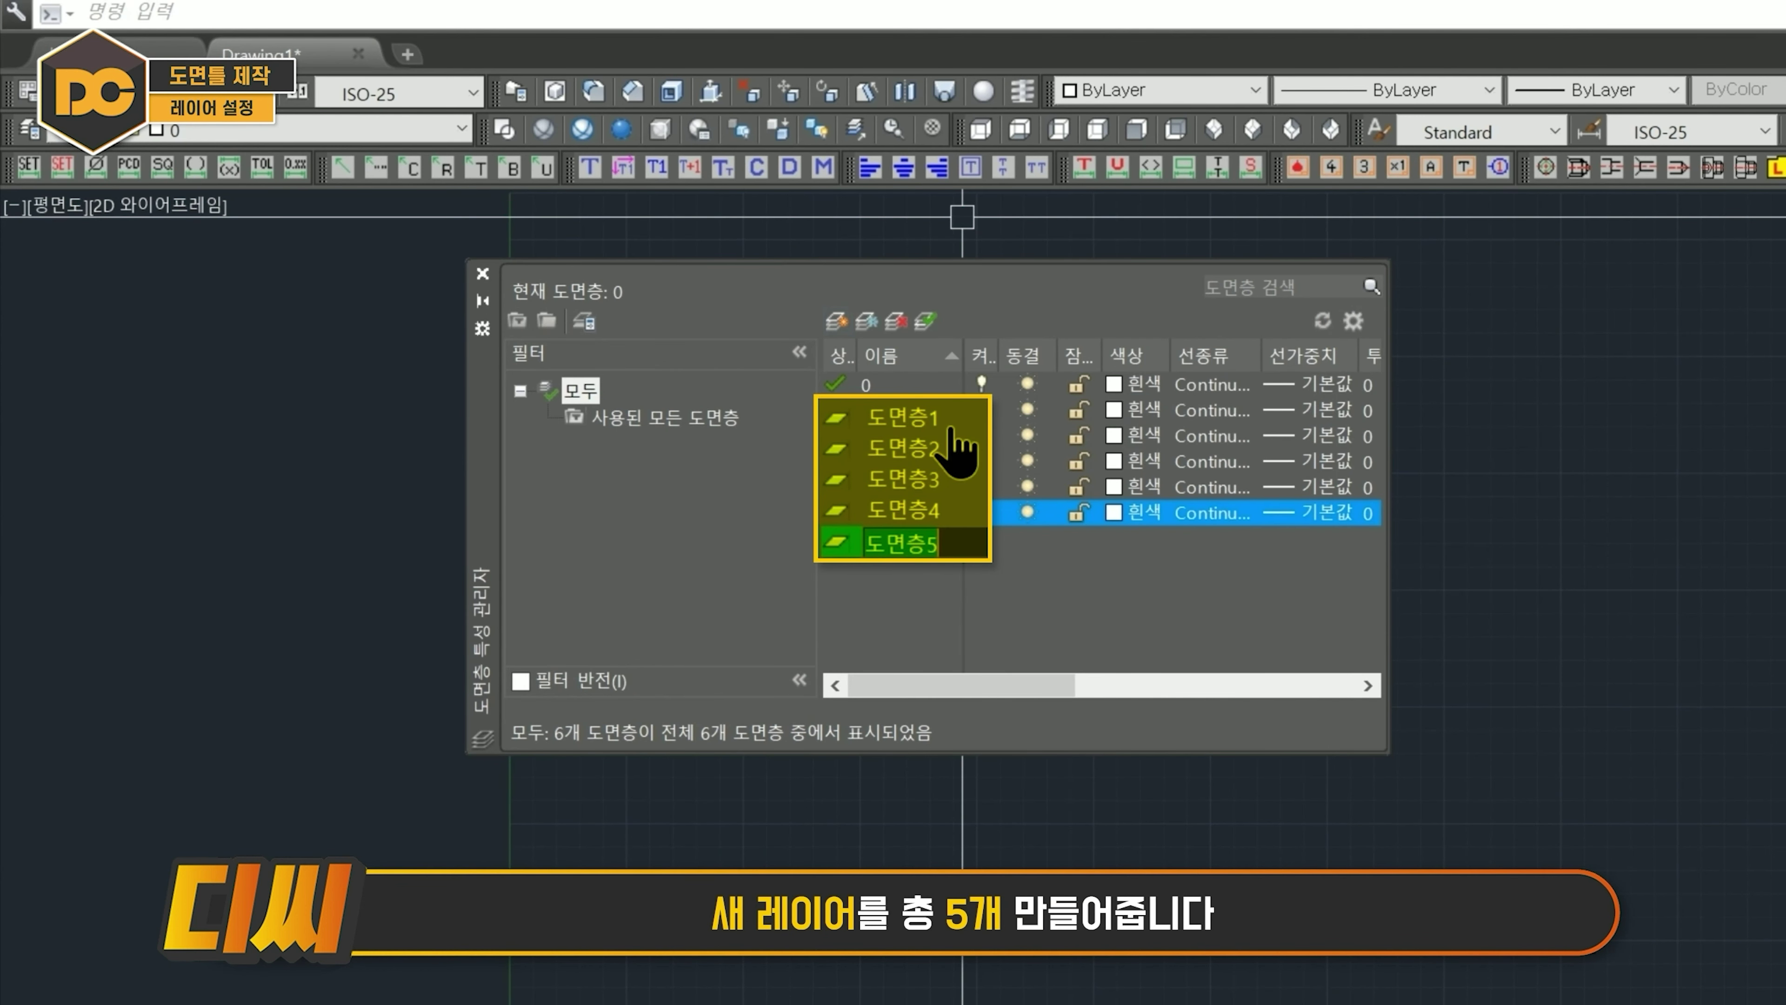
Make the first new layer current and try opening the new layers' names for renaming.
left_click(967, 416)
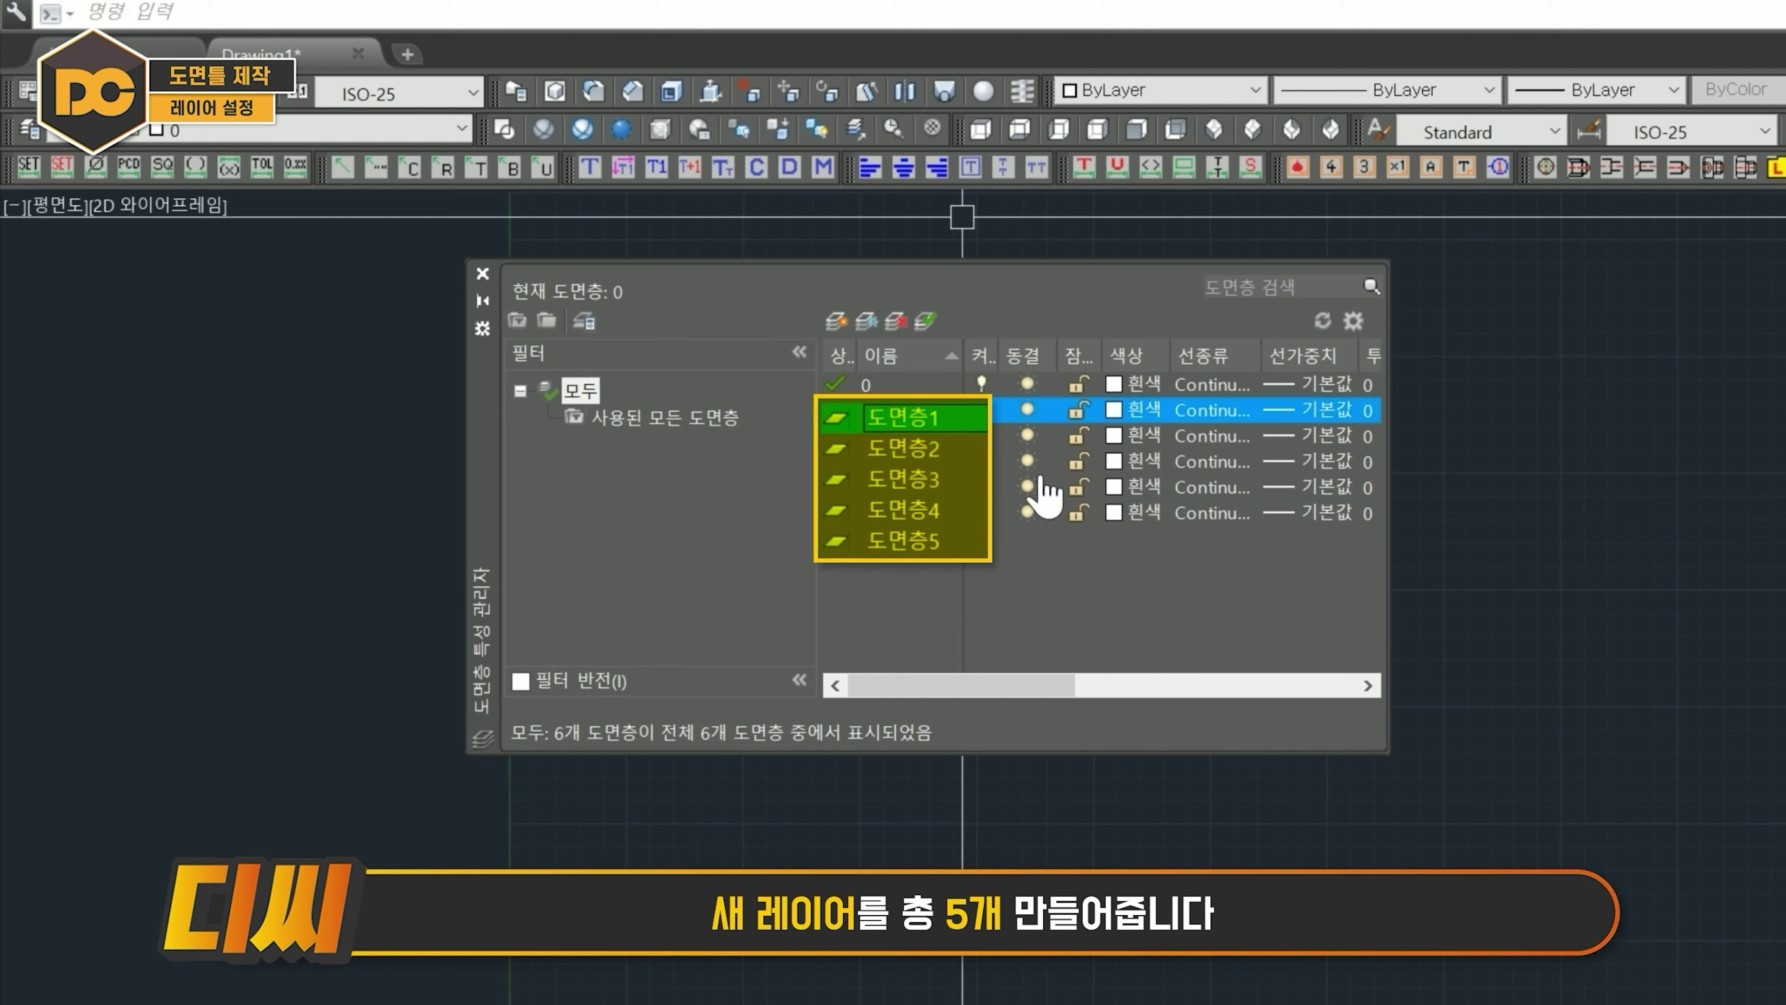
left_click(853, 385)
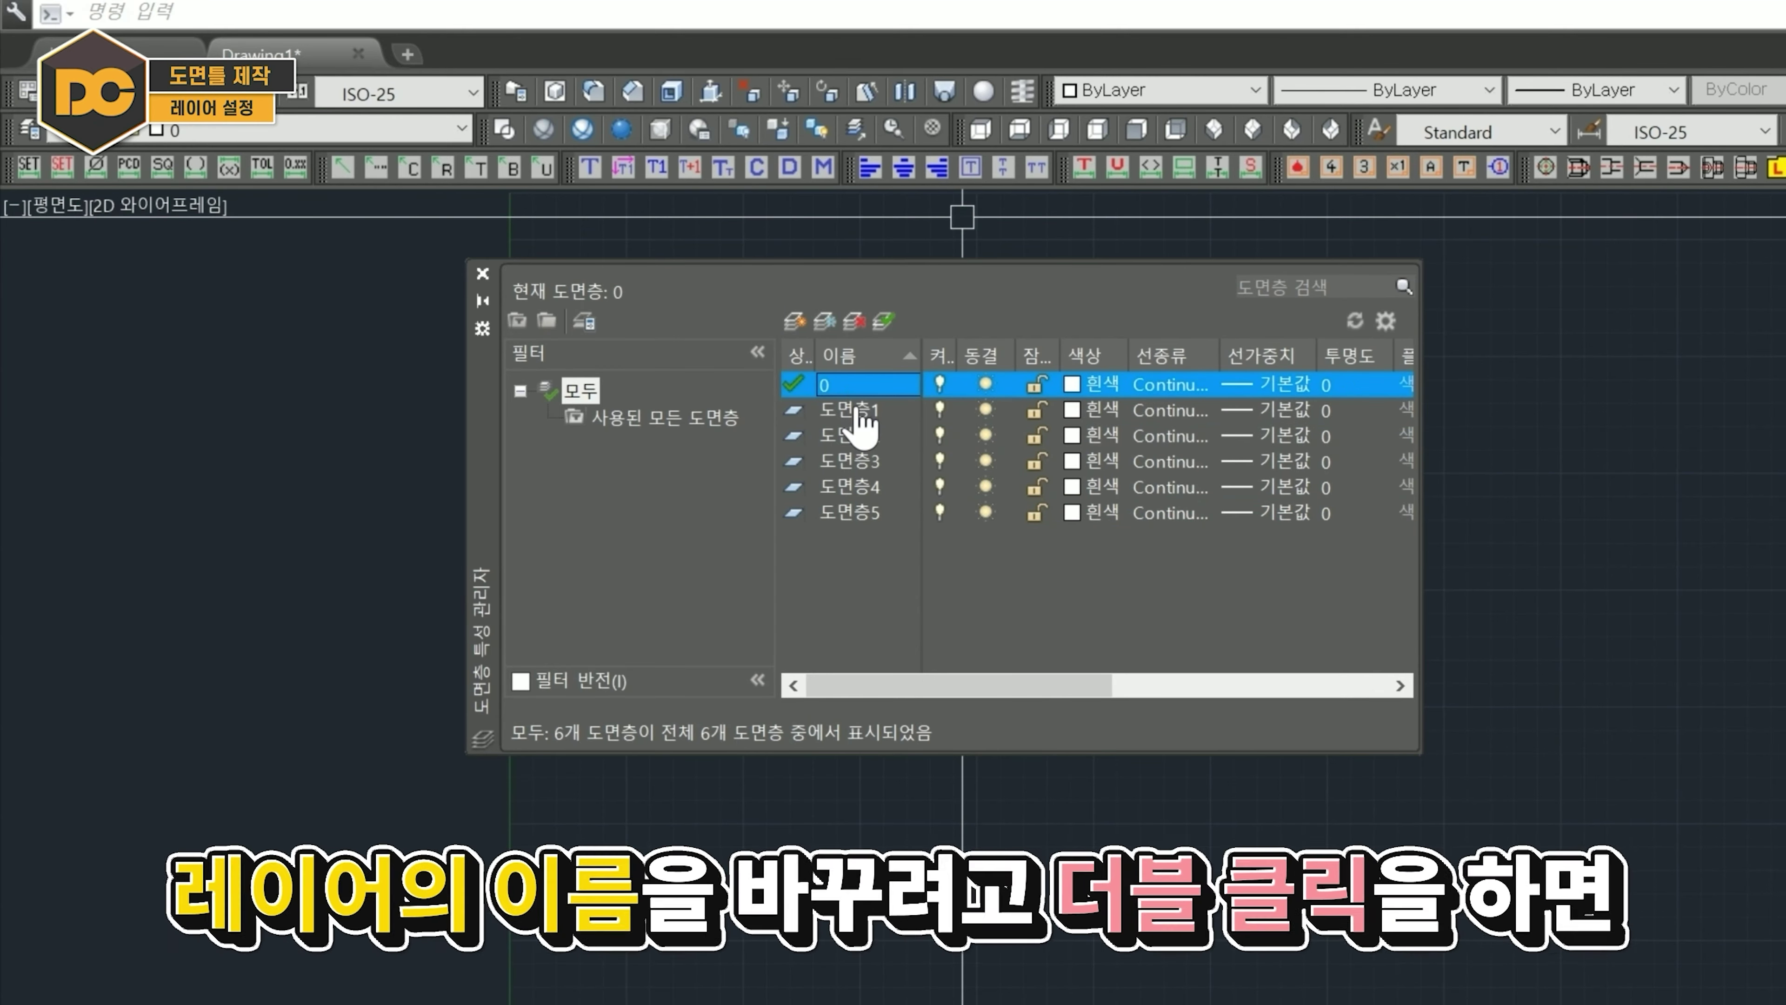
double_click(857, 411)
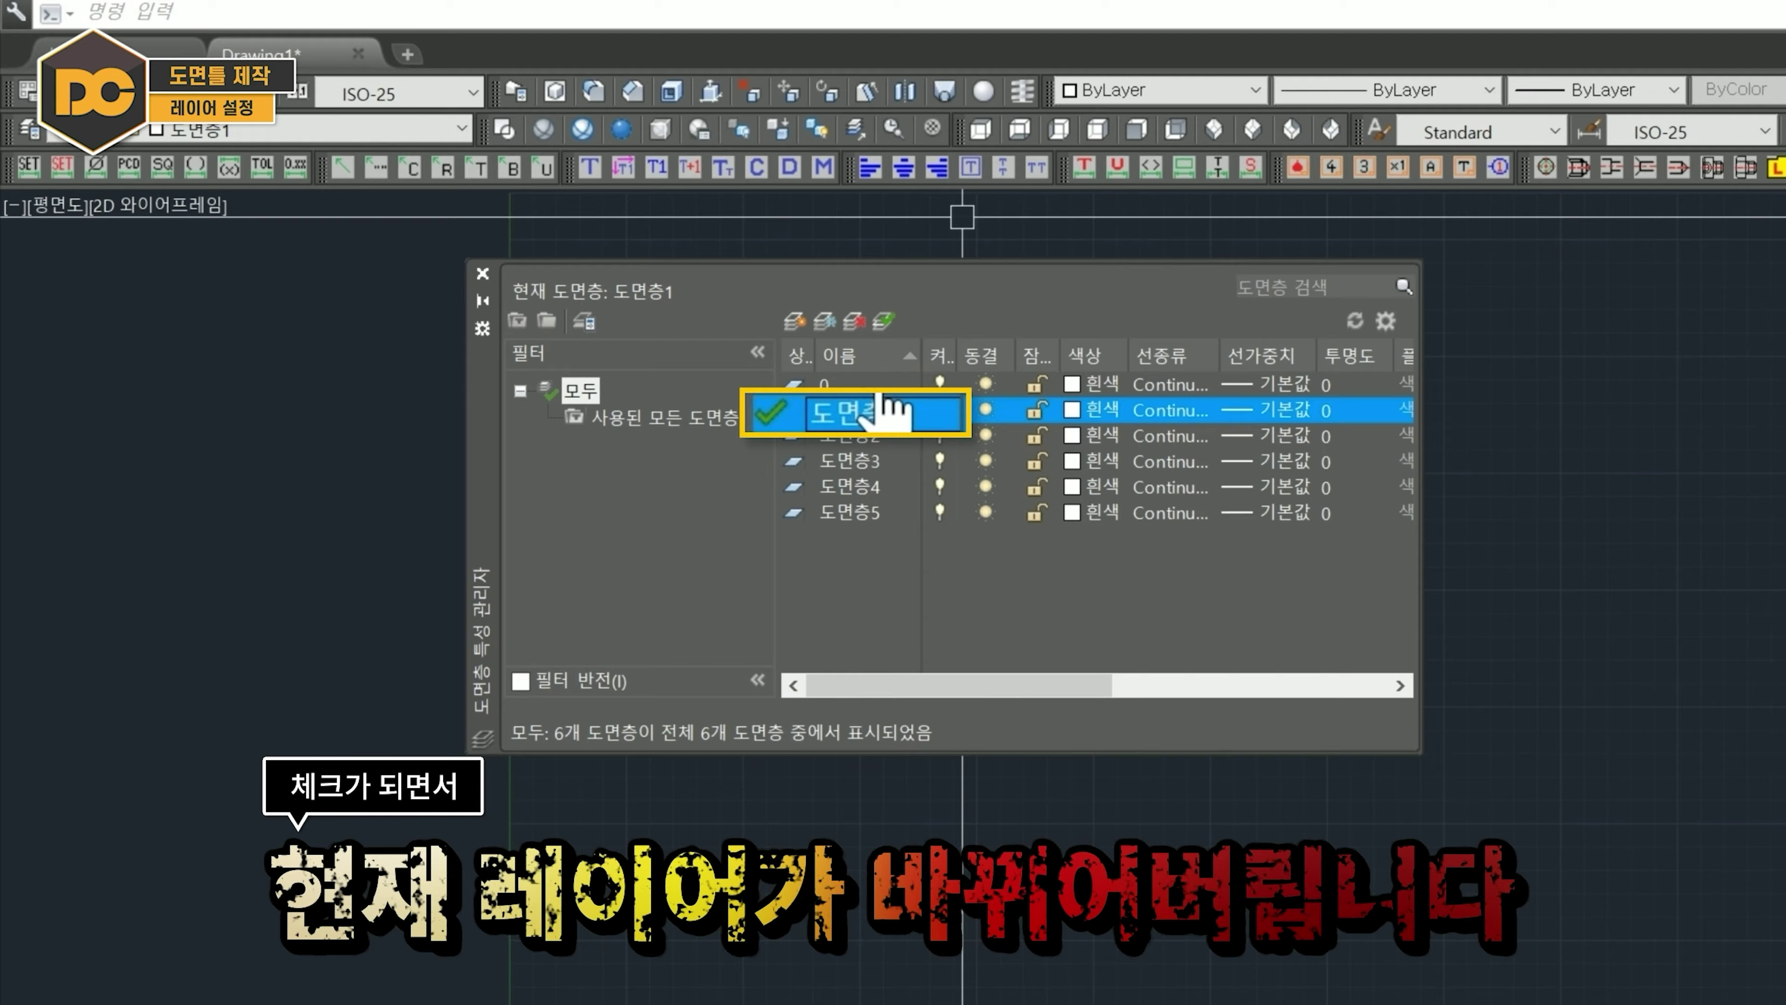
left_click(875, 415)
left_click(876, 415)
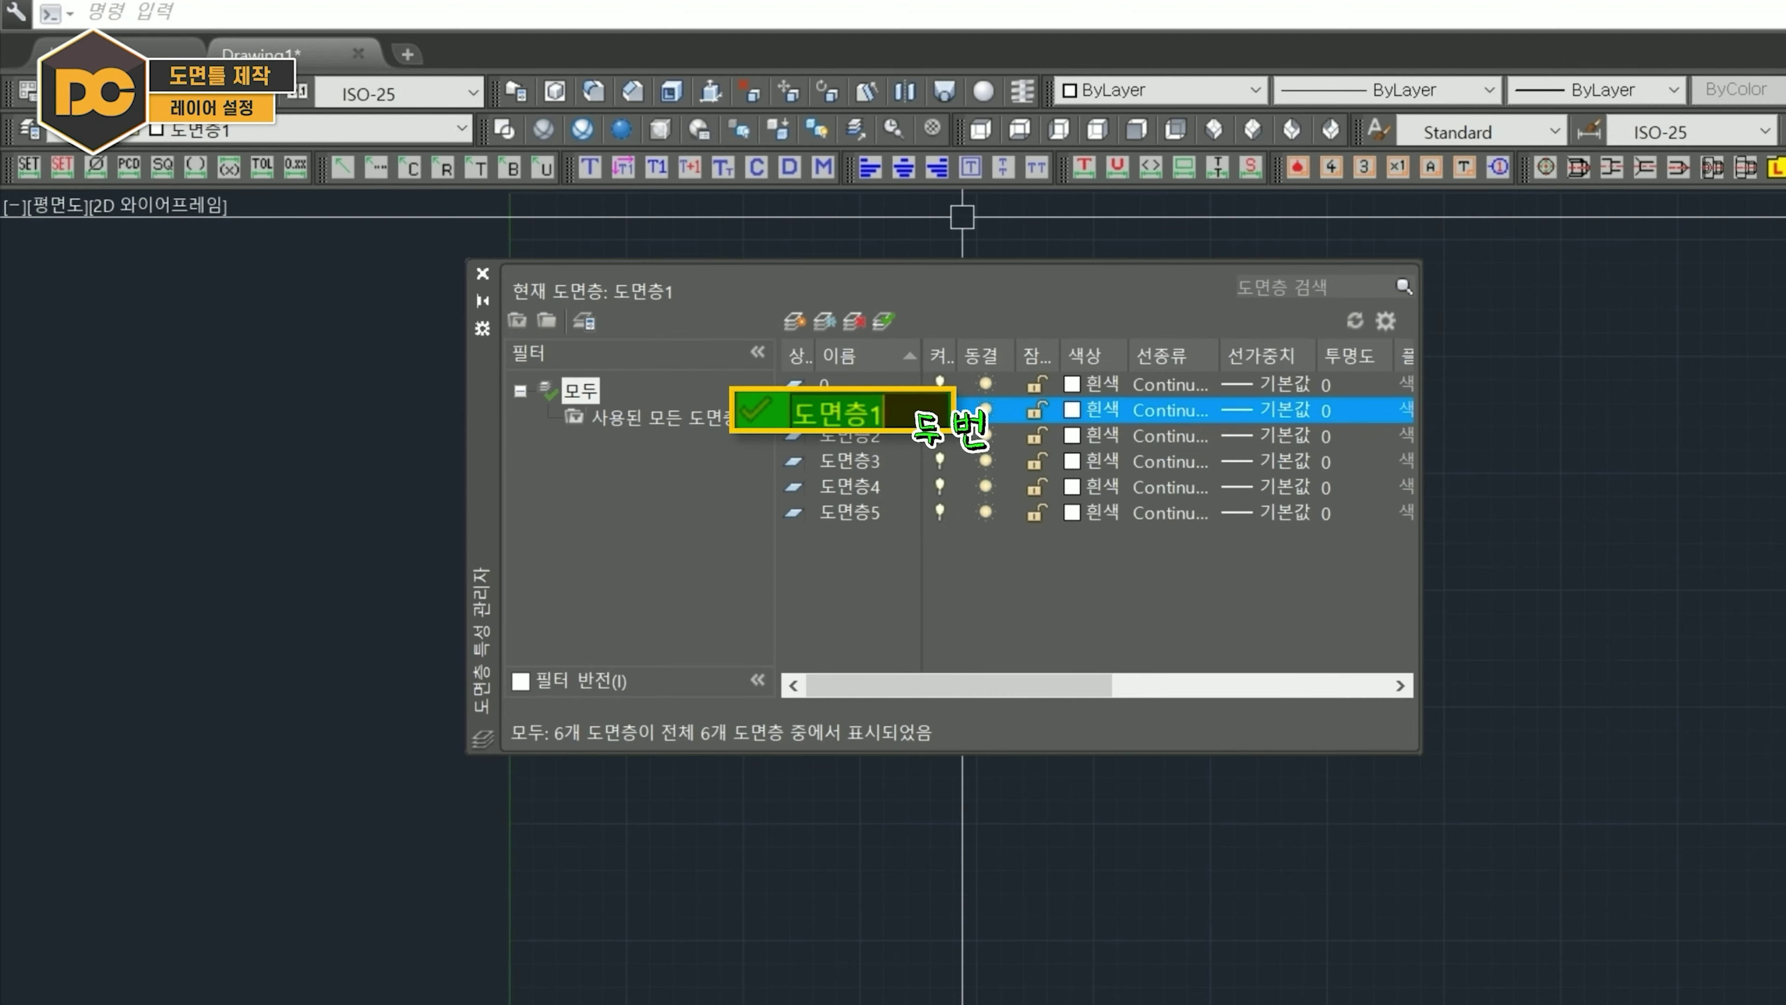
left_click(889, 437)
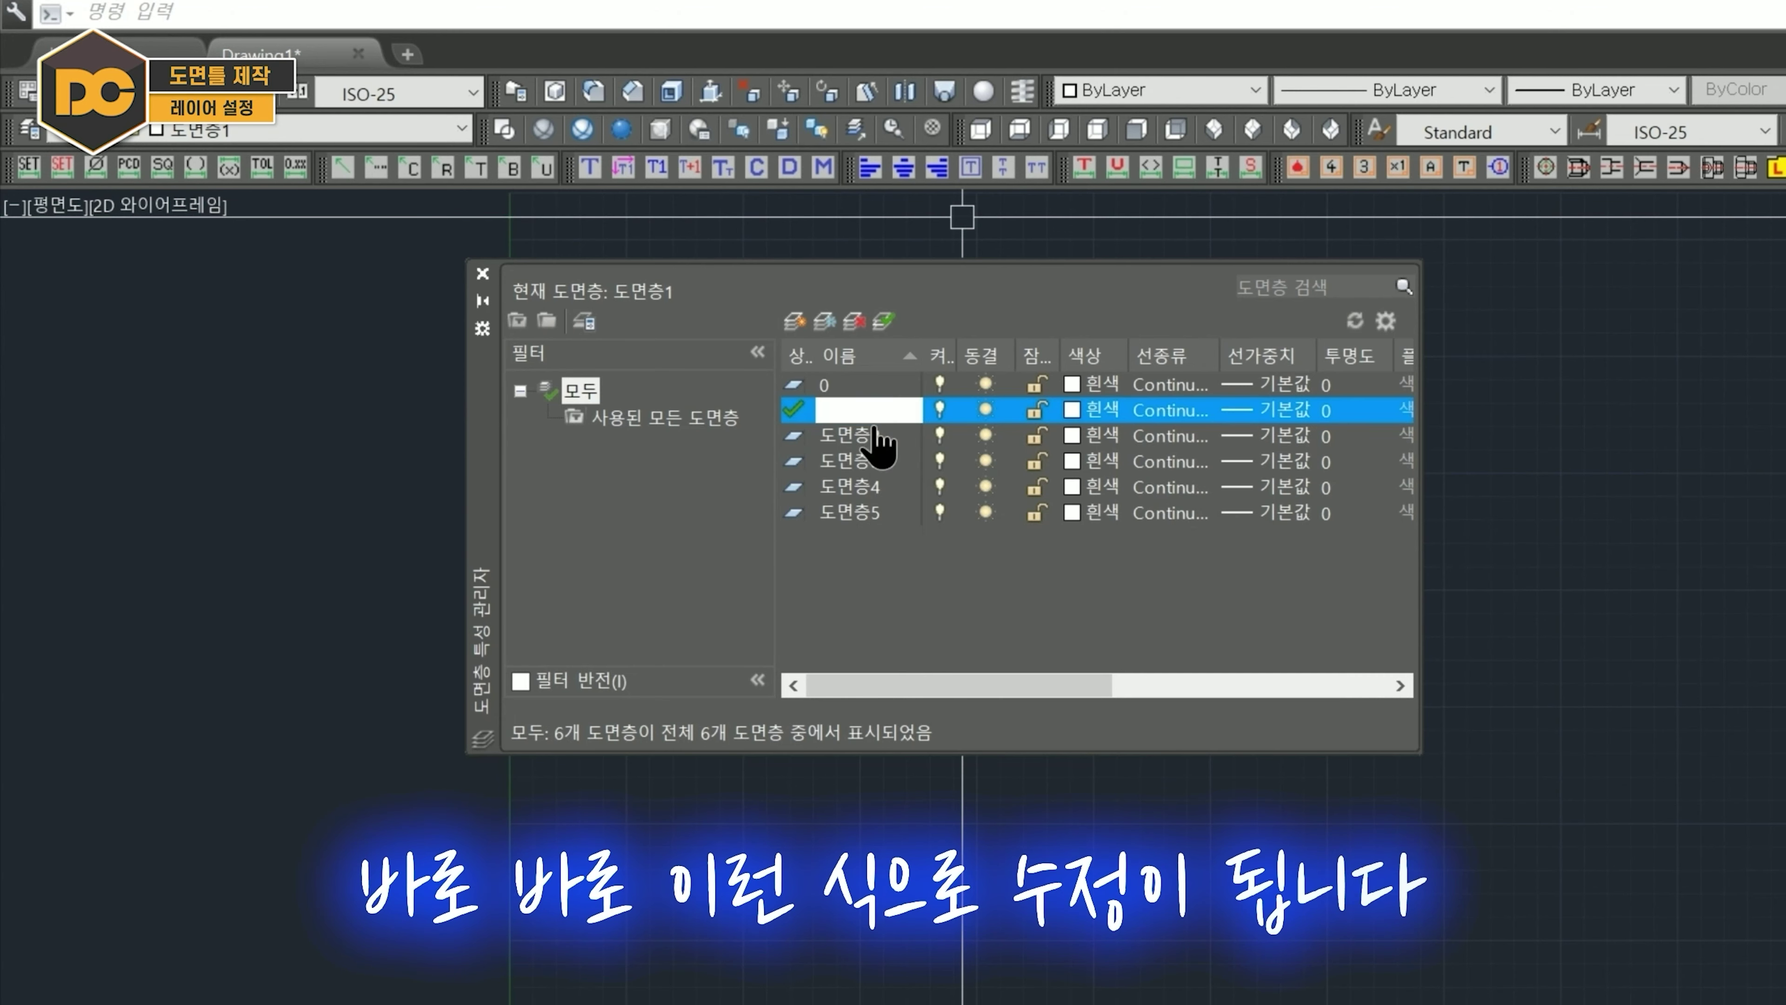
left_click(874, 432)
key("F2")
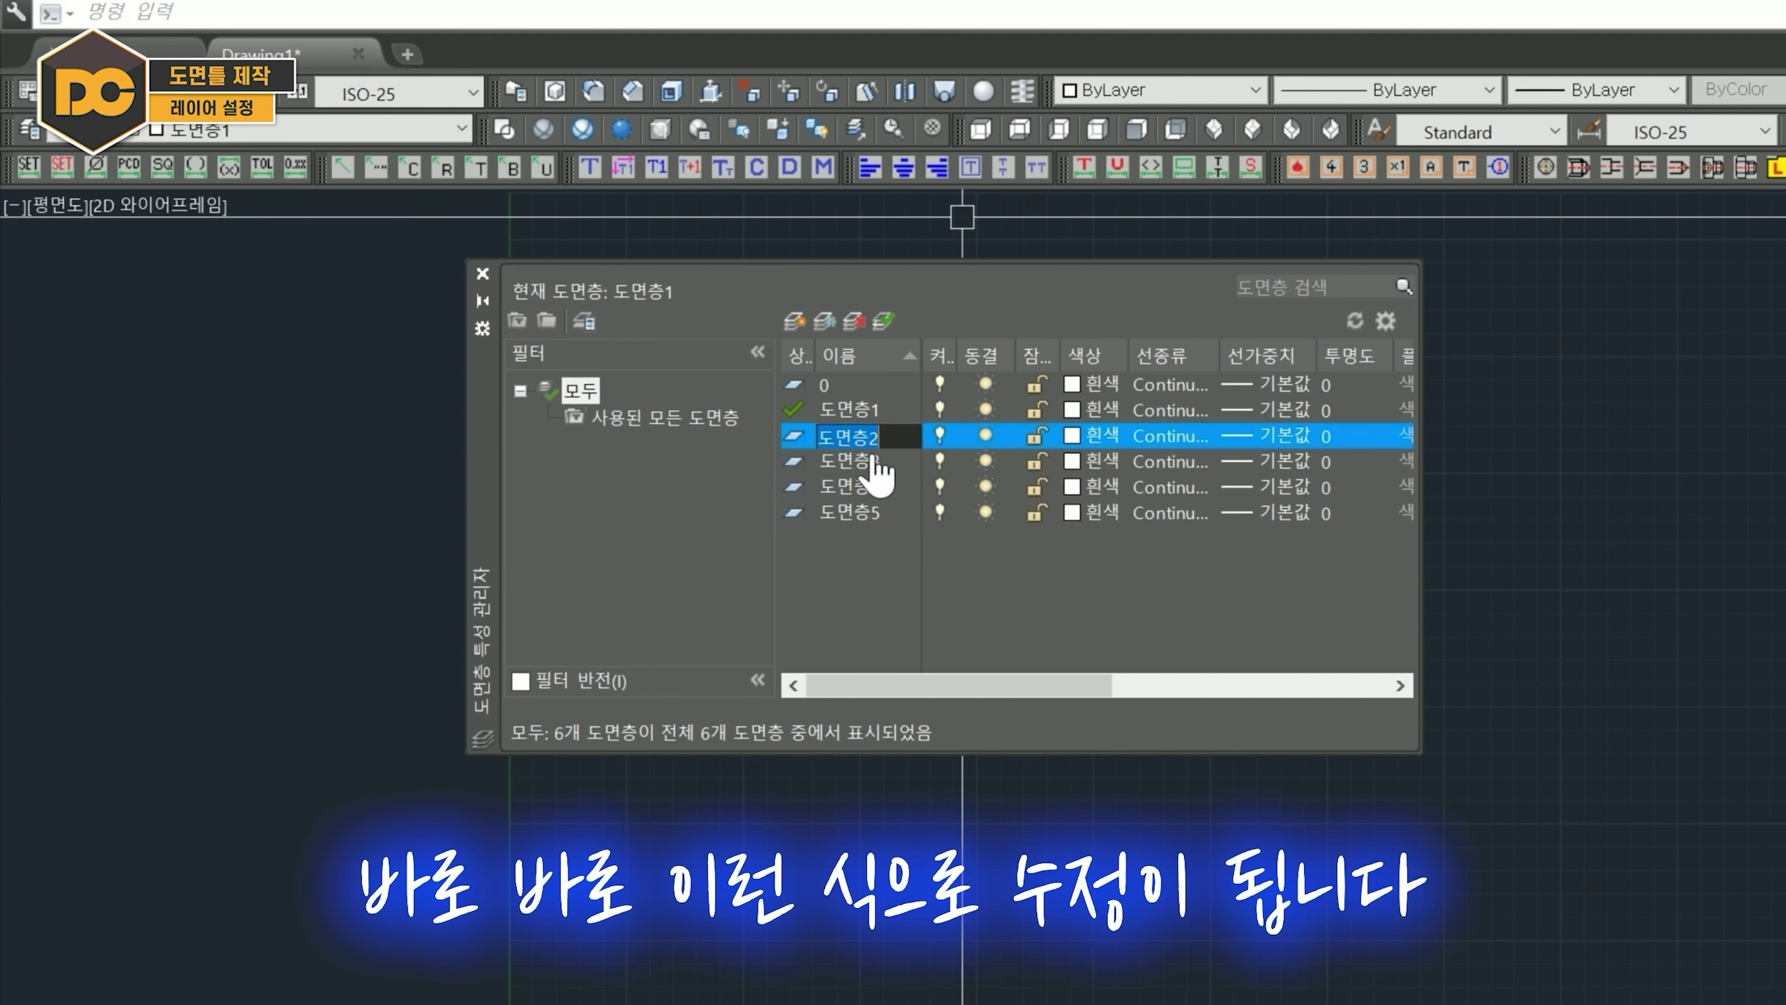
left_click(870, 457)
key("F2")
left_click(865, 489)
Make layer 0 current again and try to rename it.
double_click(854, 385)
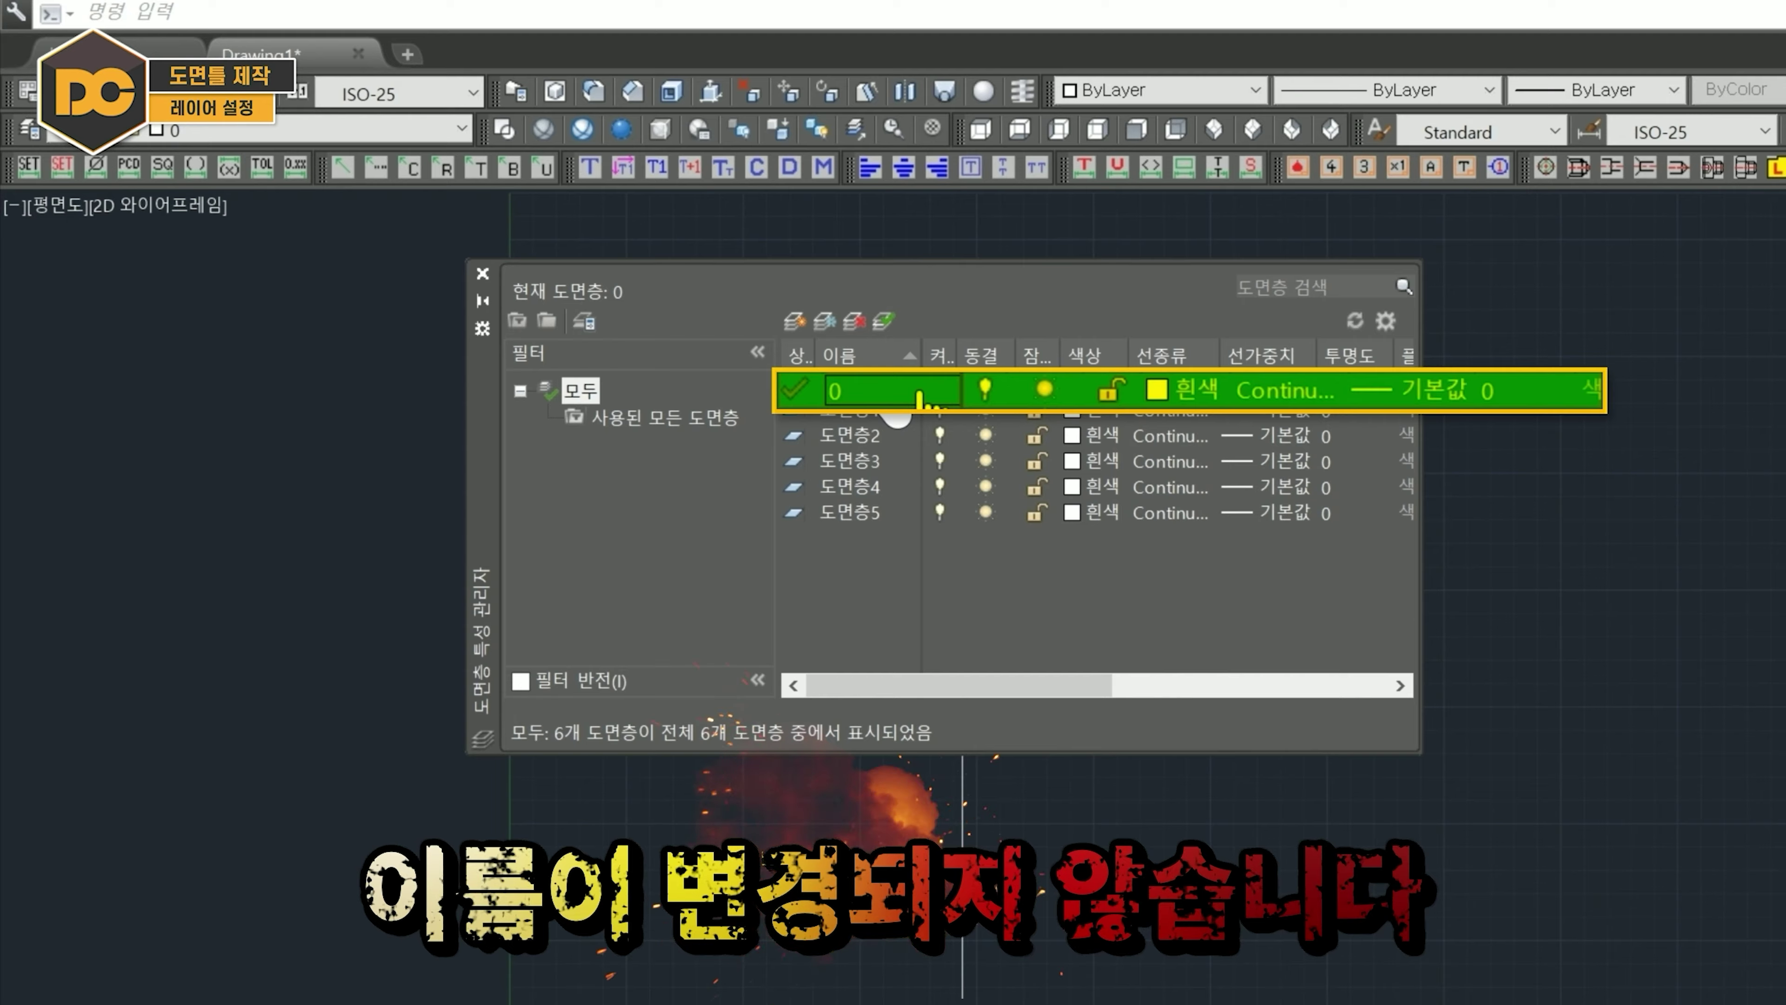
key("F2")
left_click(1238, 349)
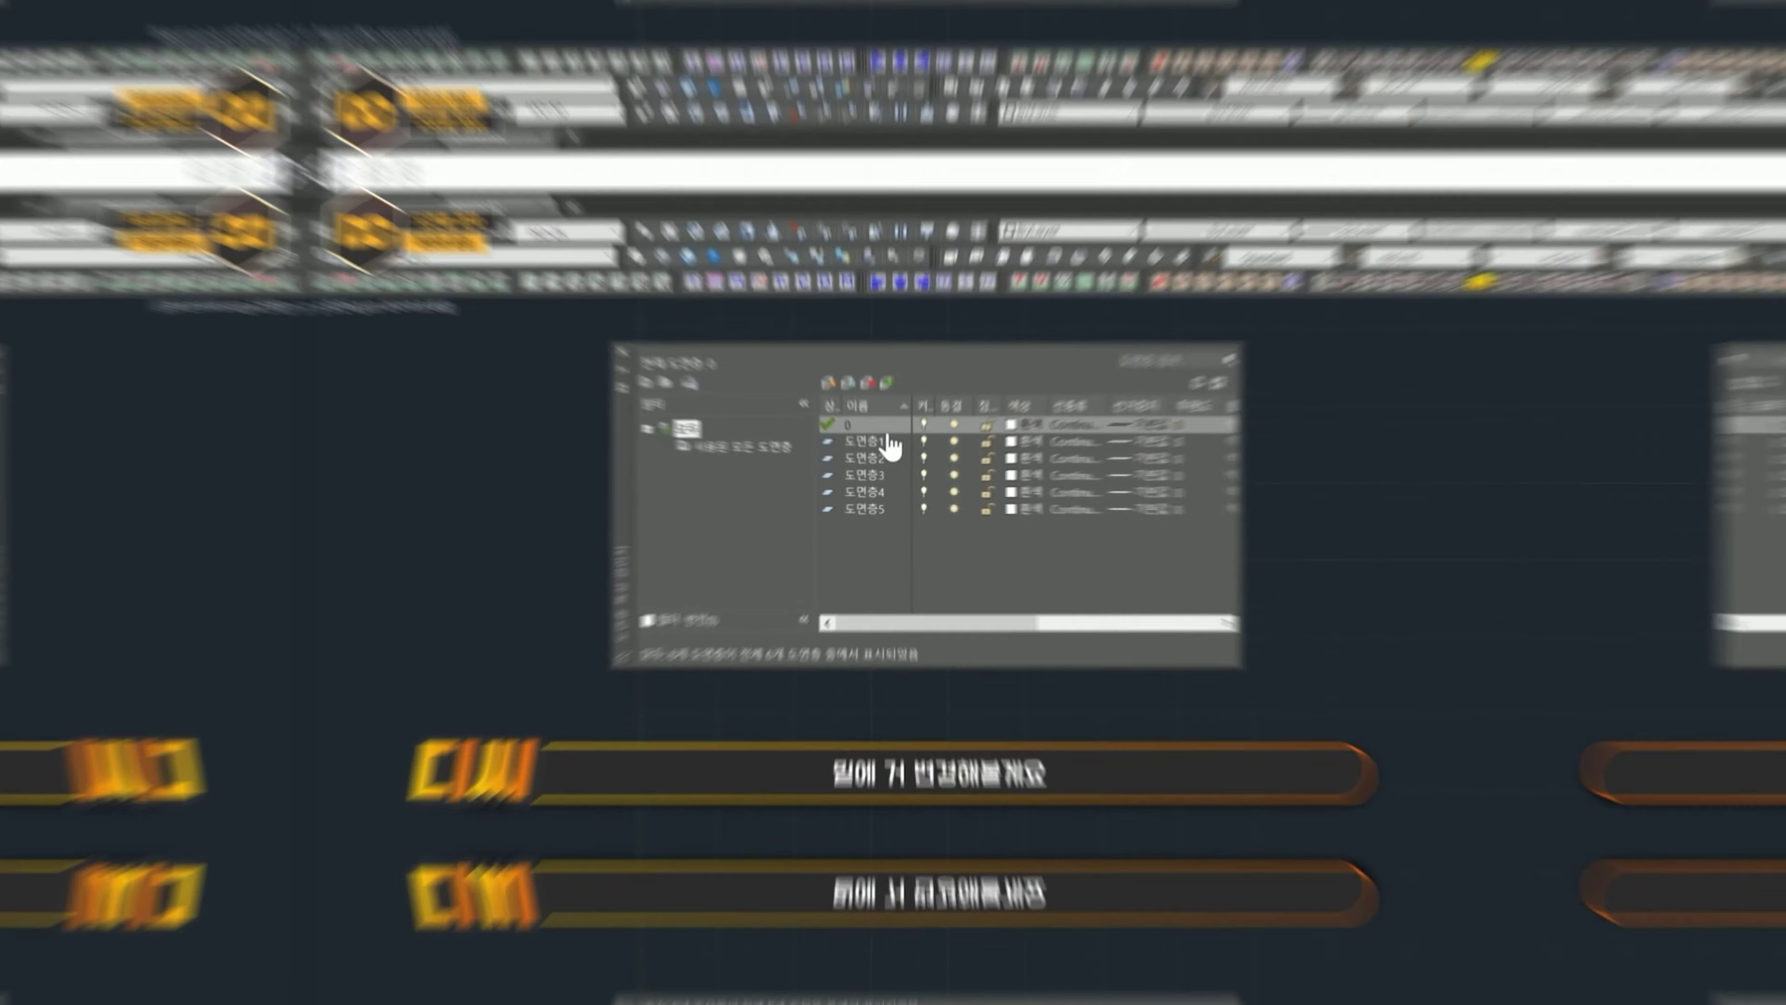
Rename the first new layer as Center and the second as Dim.
left_click(877, 412)
key("F2")
key("BackSpace")
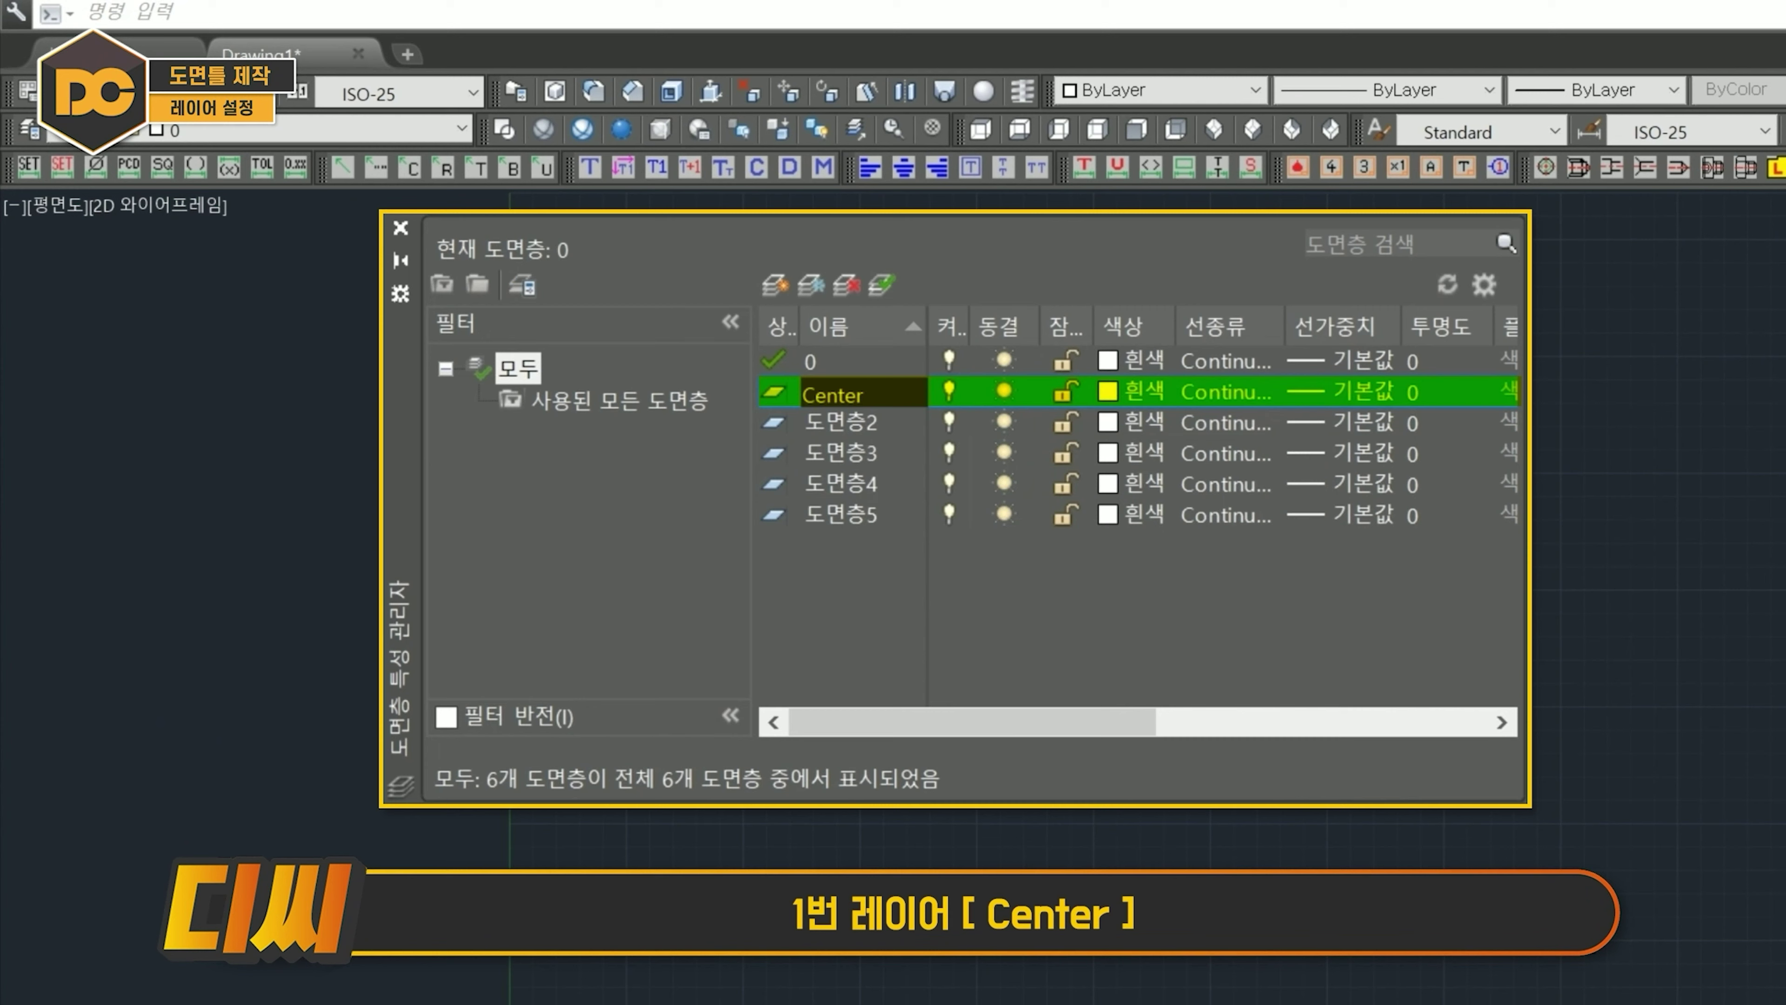
key("Return")
key("Down")
key("F2")
type("Dim")
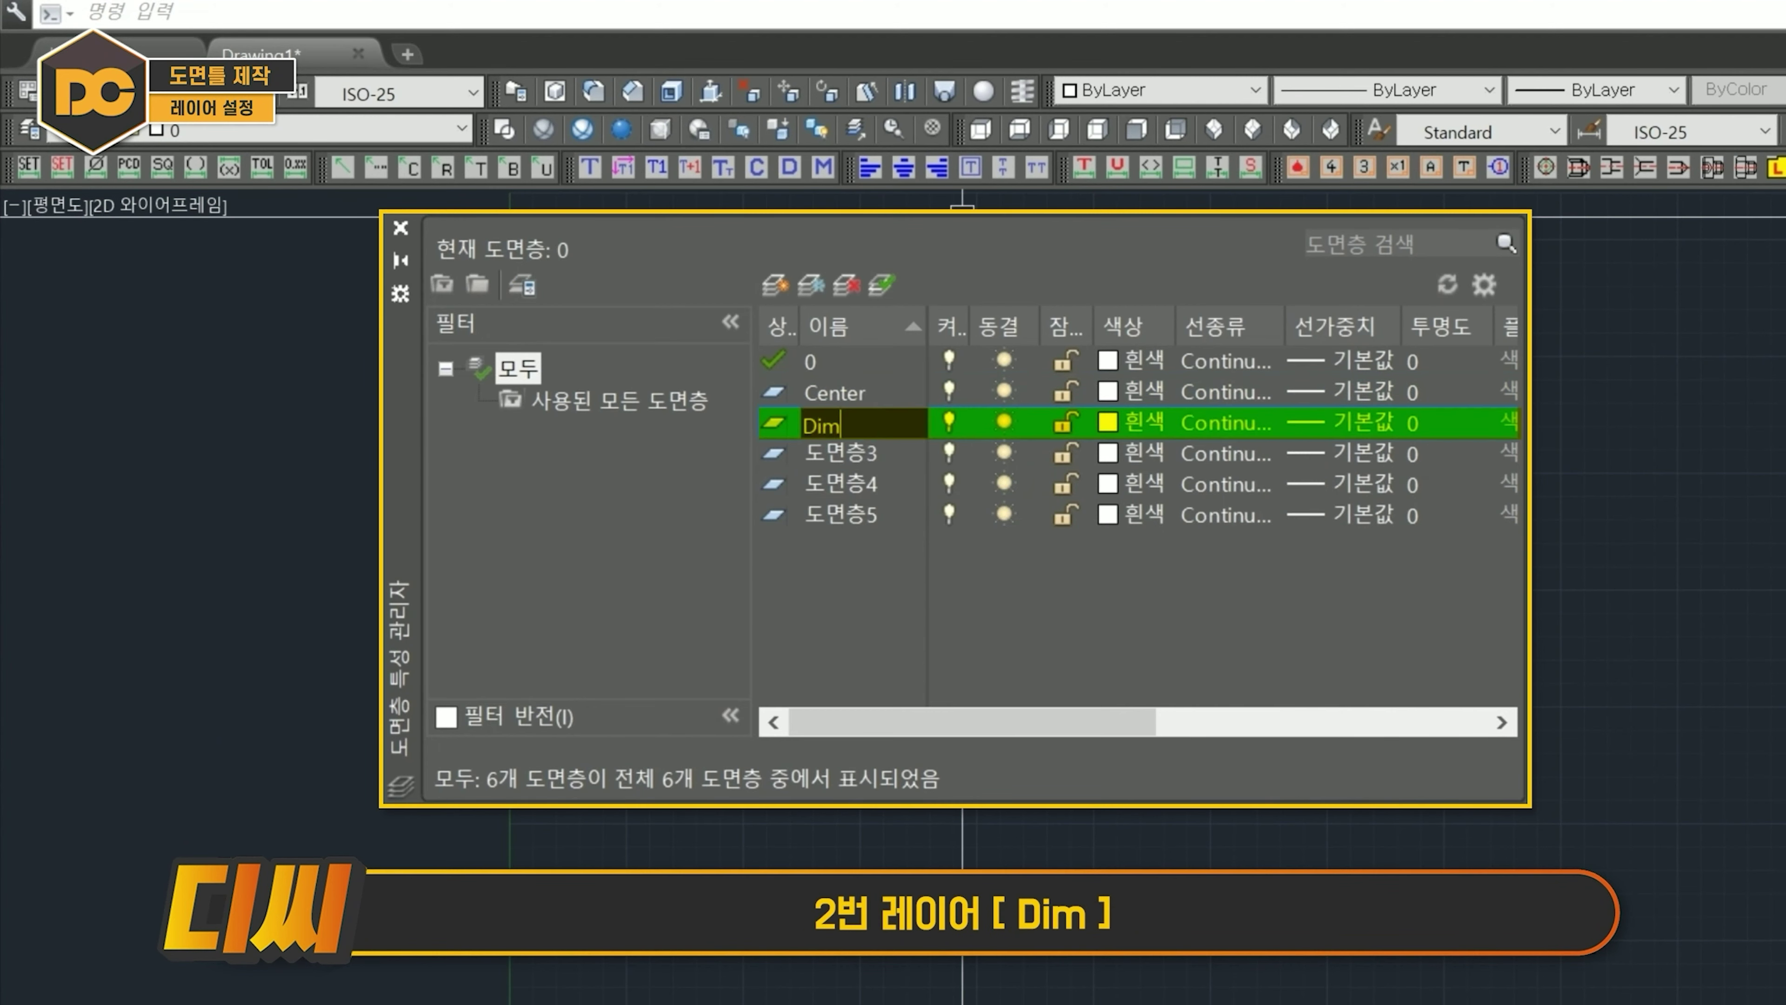
key("Return")
Rename the third new layer as Hidden and the fourth as Model.
key("Down")
key("F2")
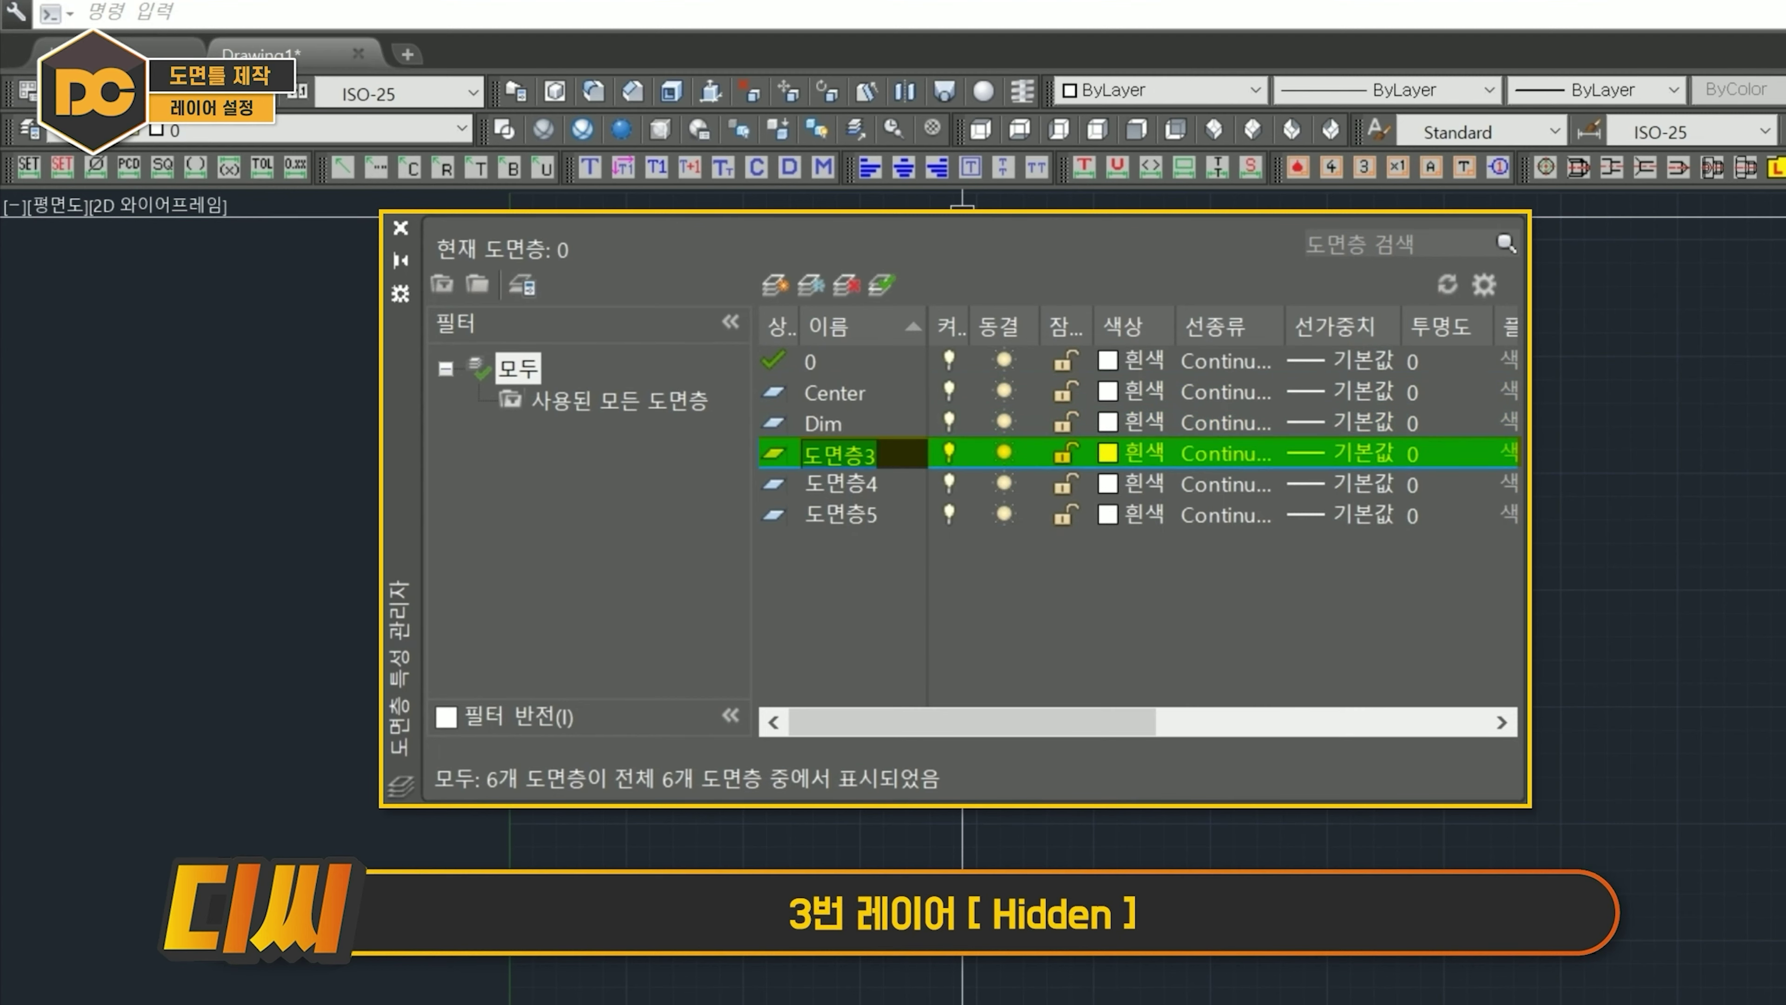
type("Hidden")
key("Return")
key("Down")
key("F2")
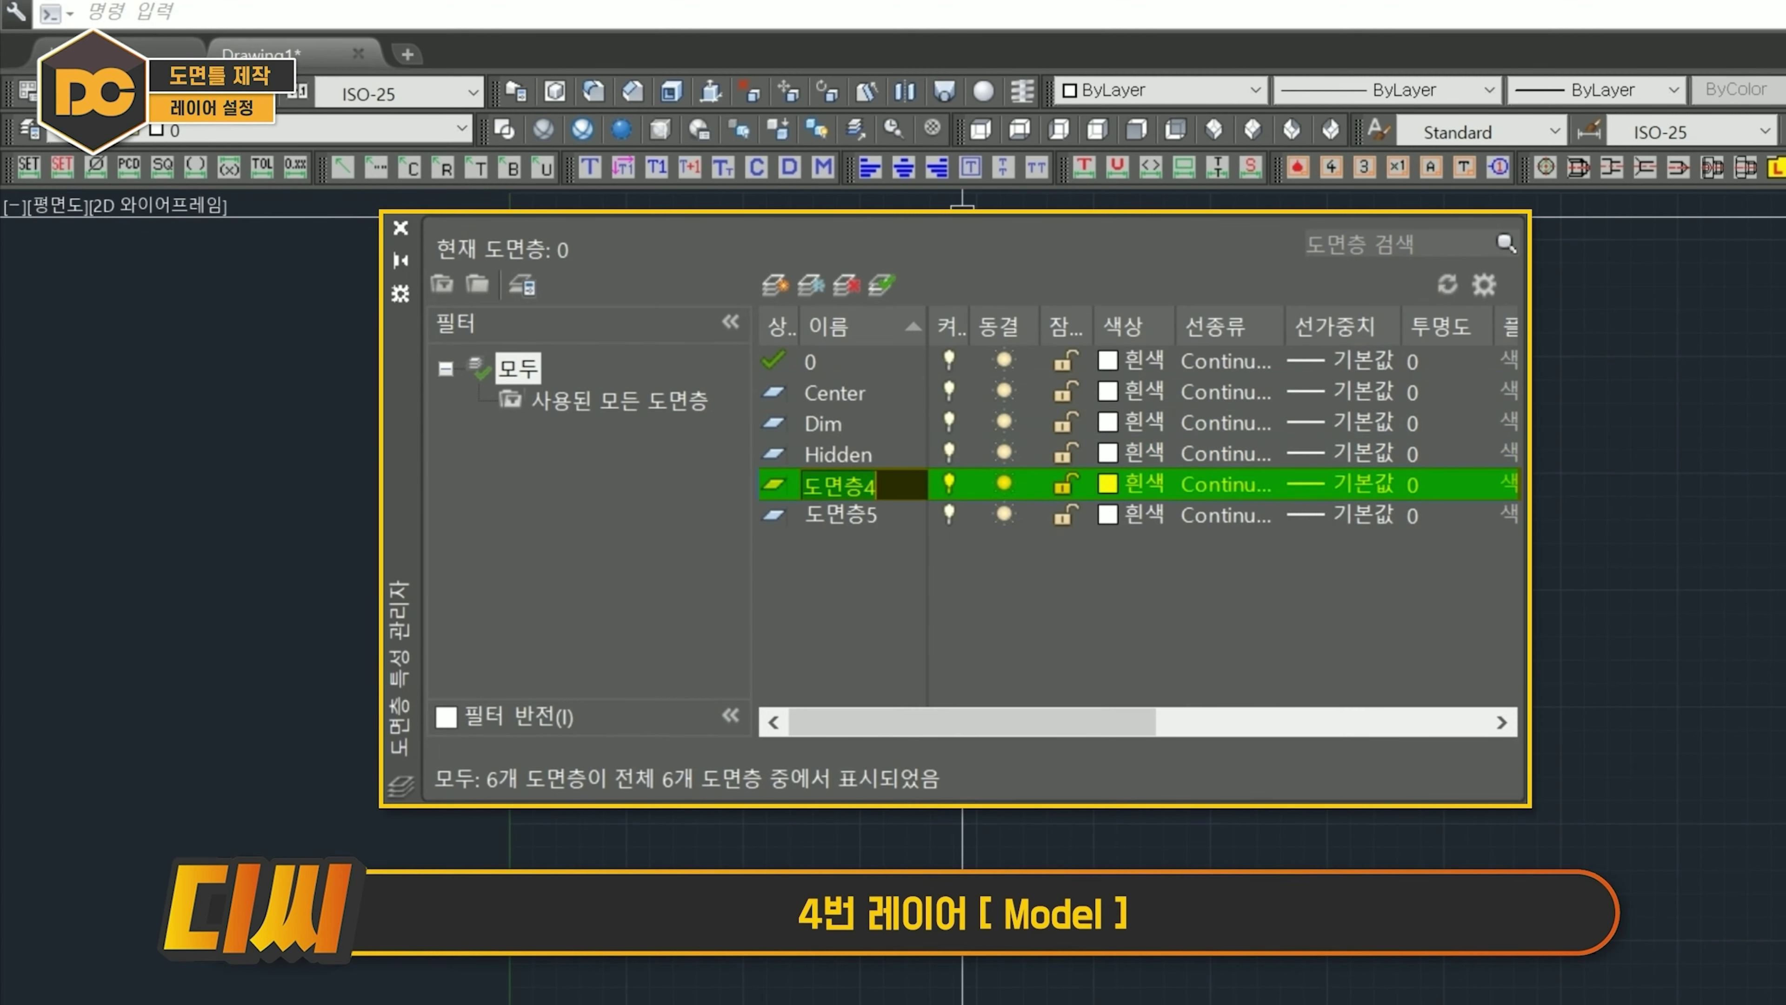
type("Model")
key("Return")
Rename the fifth new layer as Text.
key("Down")
key("F2")
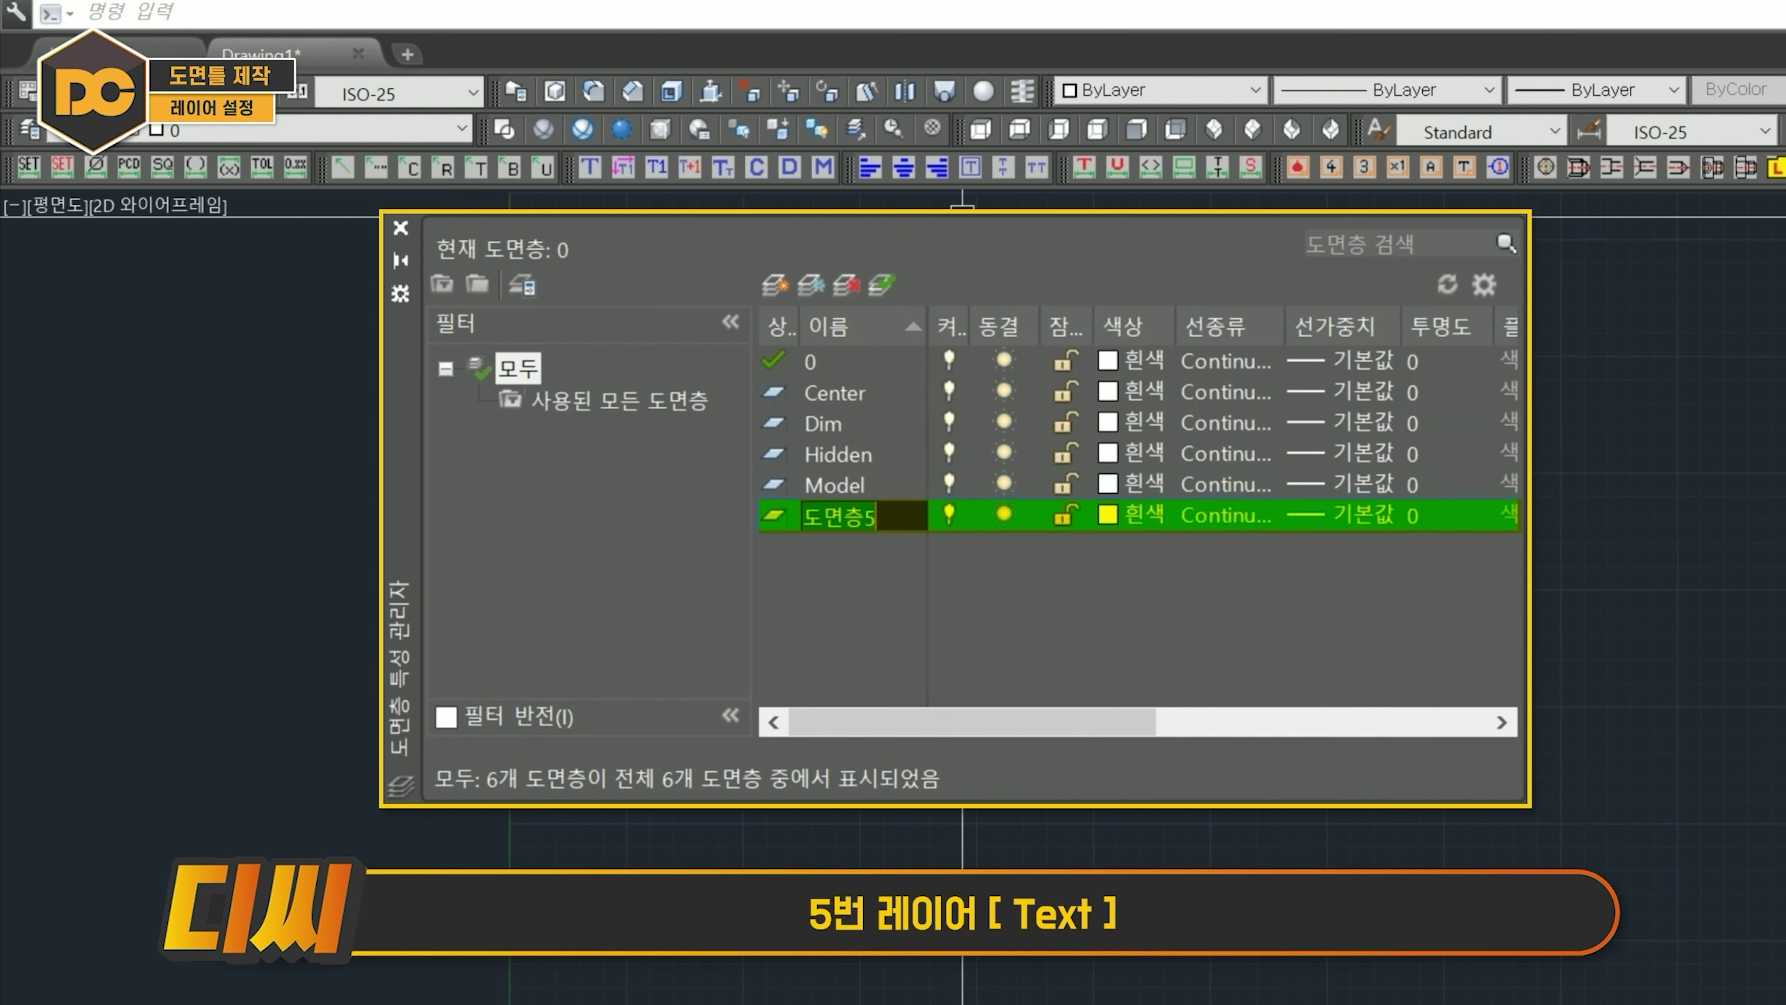
type("T")
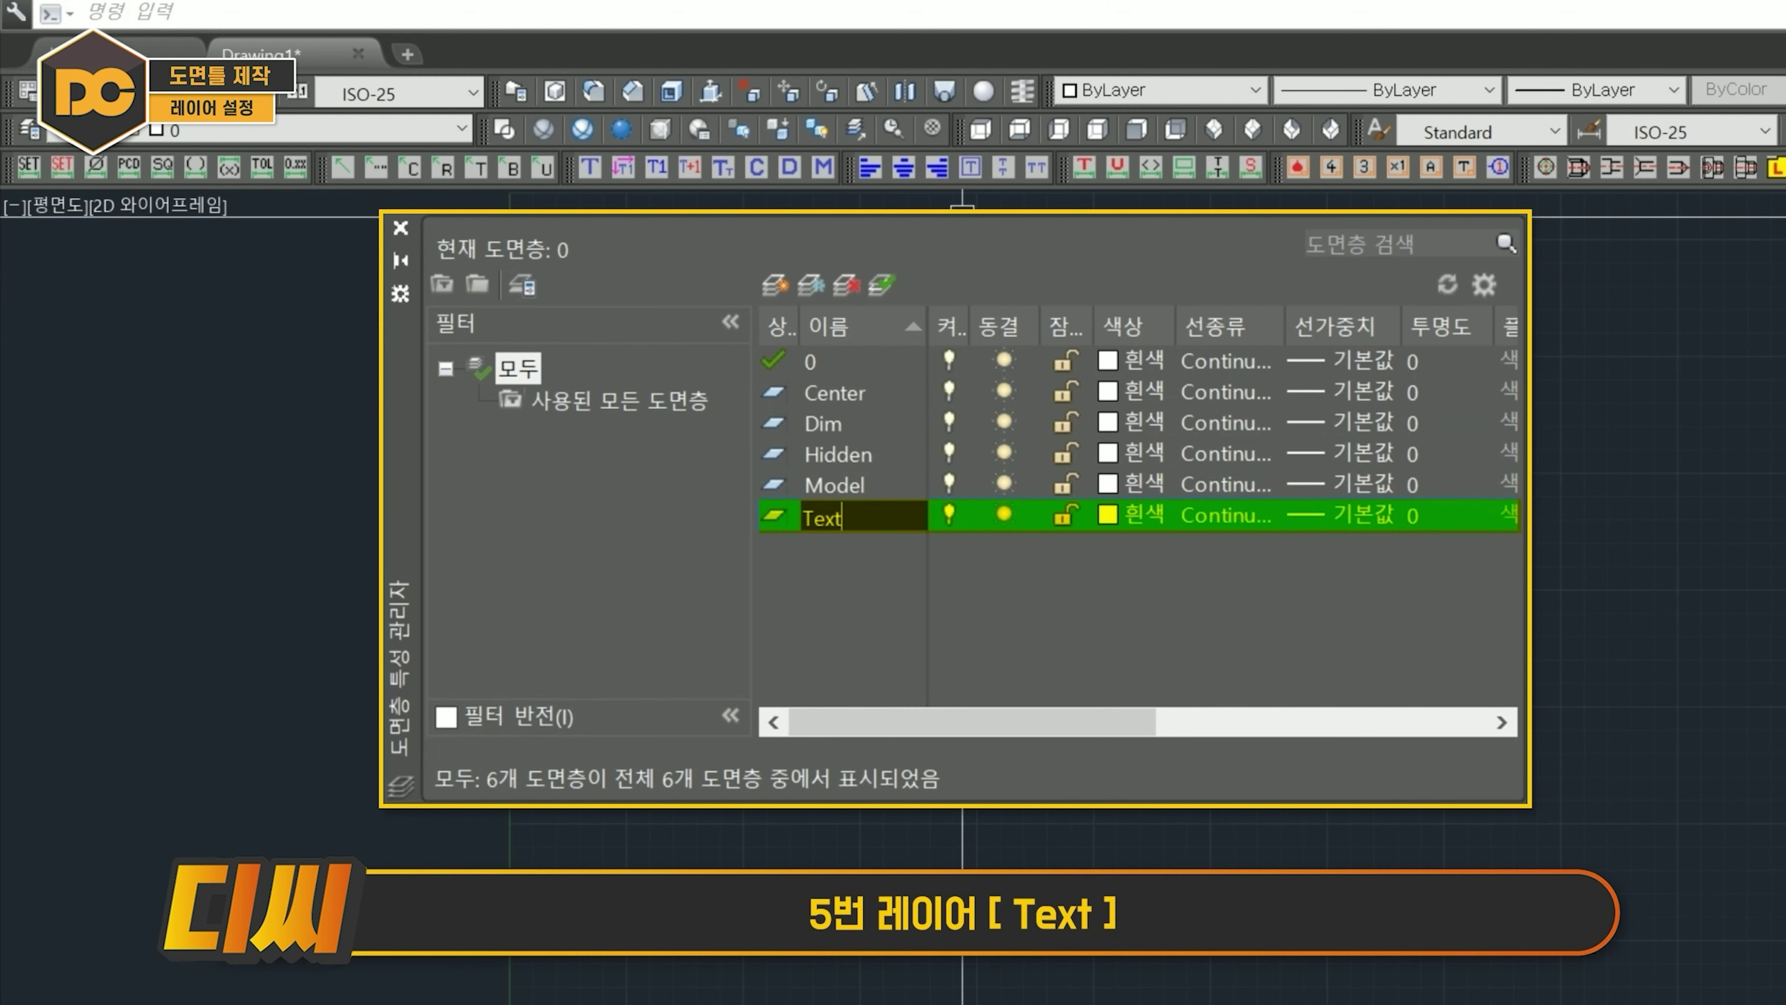
type("ext")
key("Return")
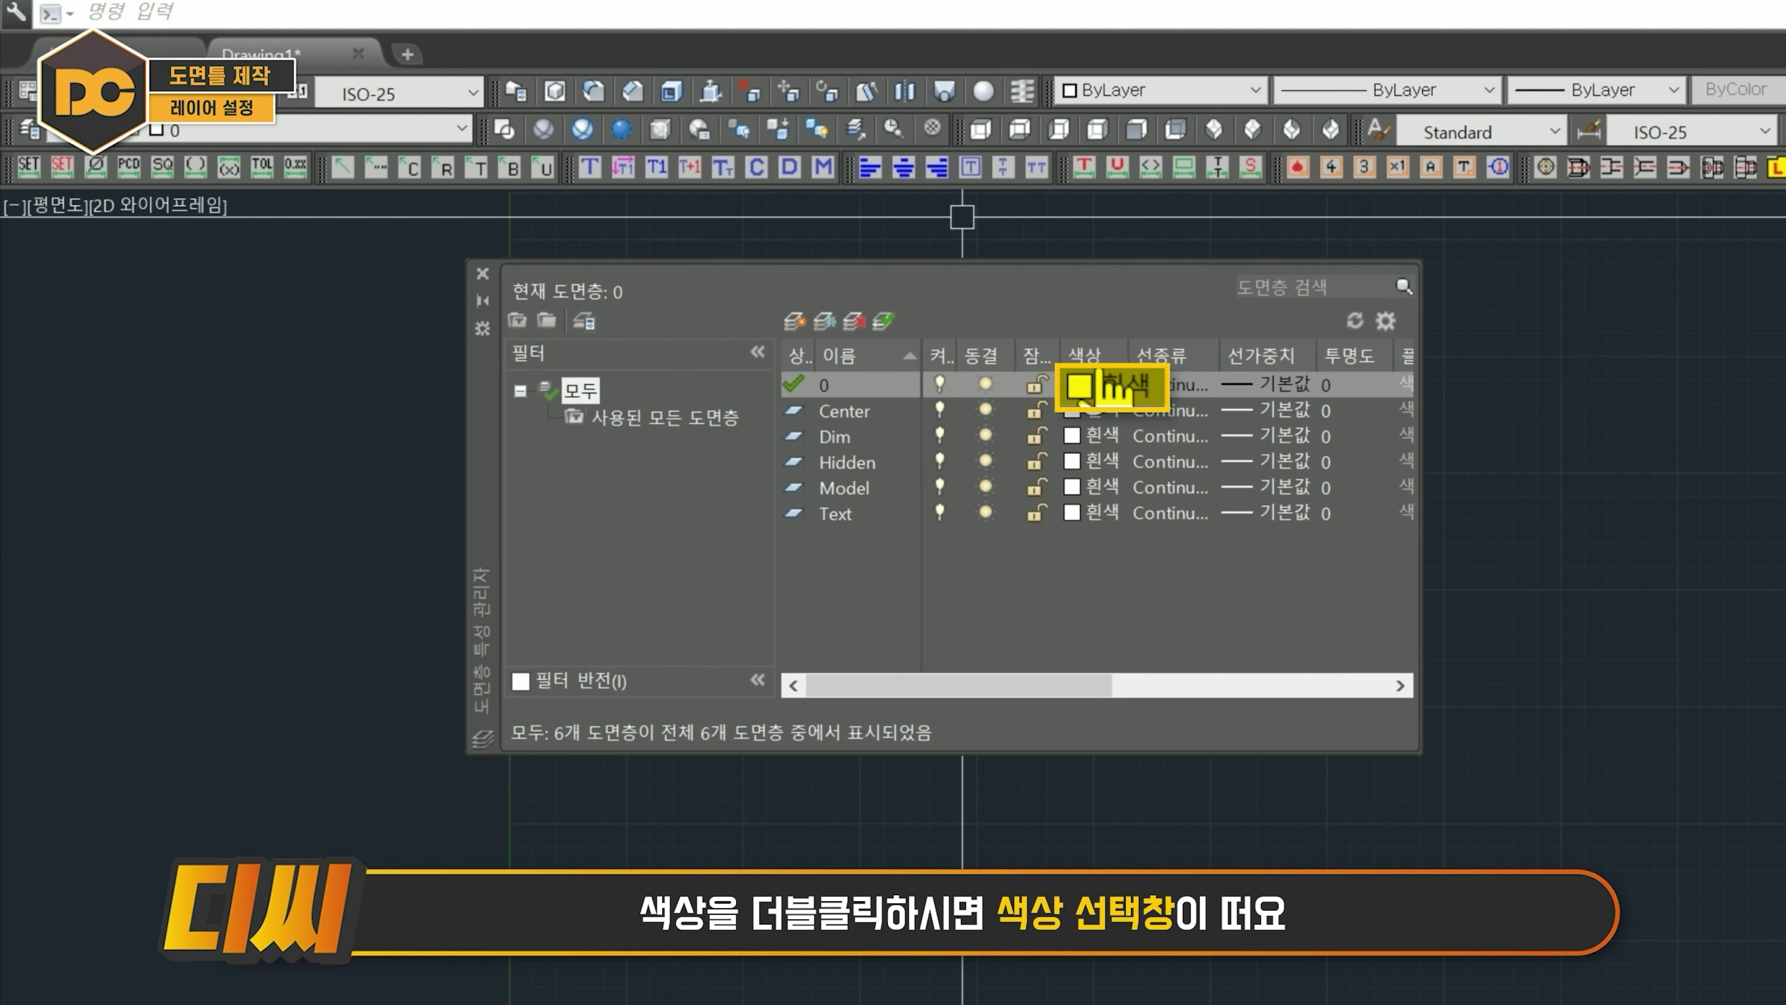
Set the colour of layer 0 and the Center layer to red (colour index 1).
double_click(1080, 385)
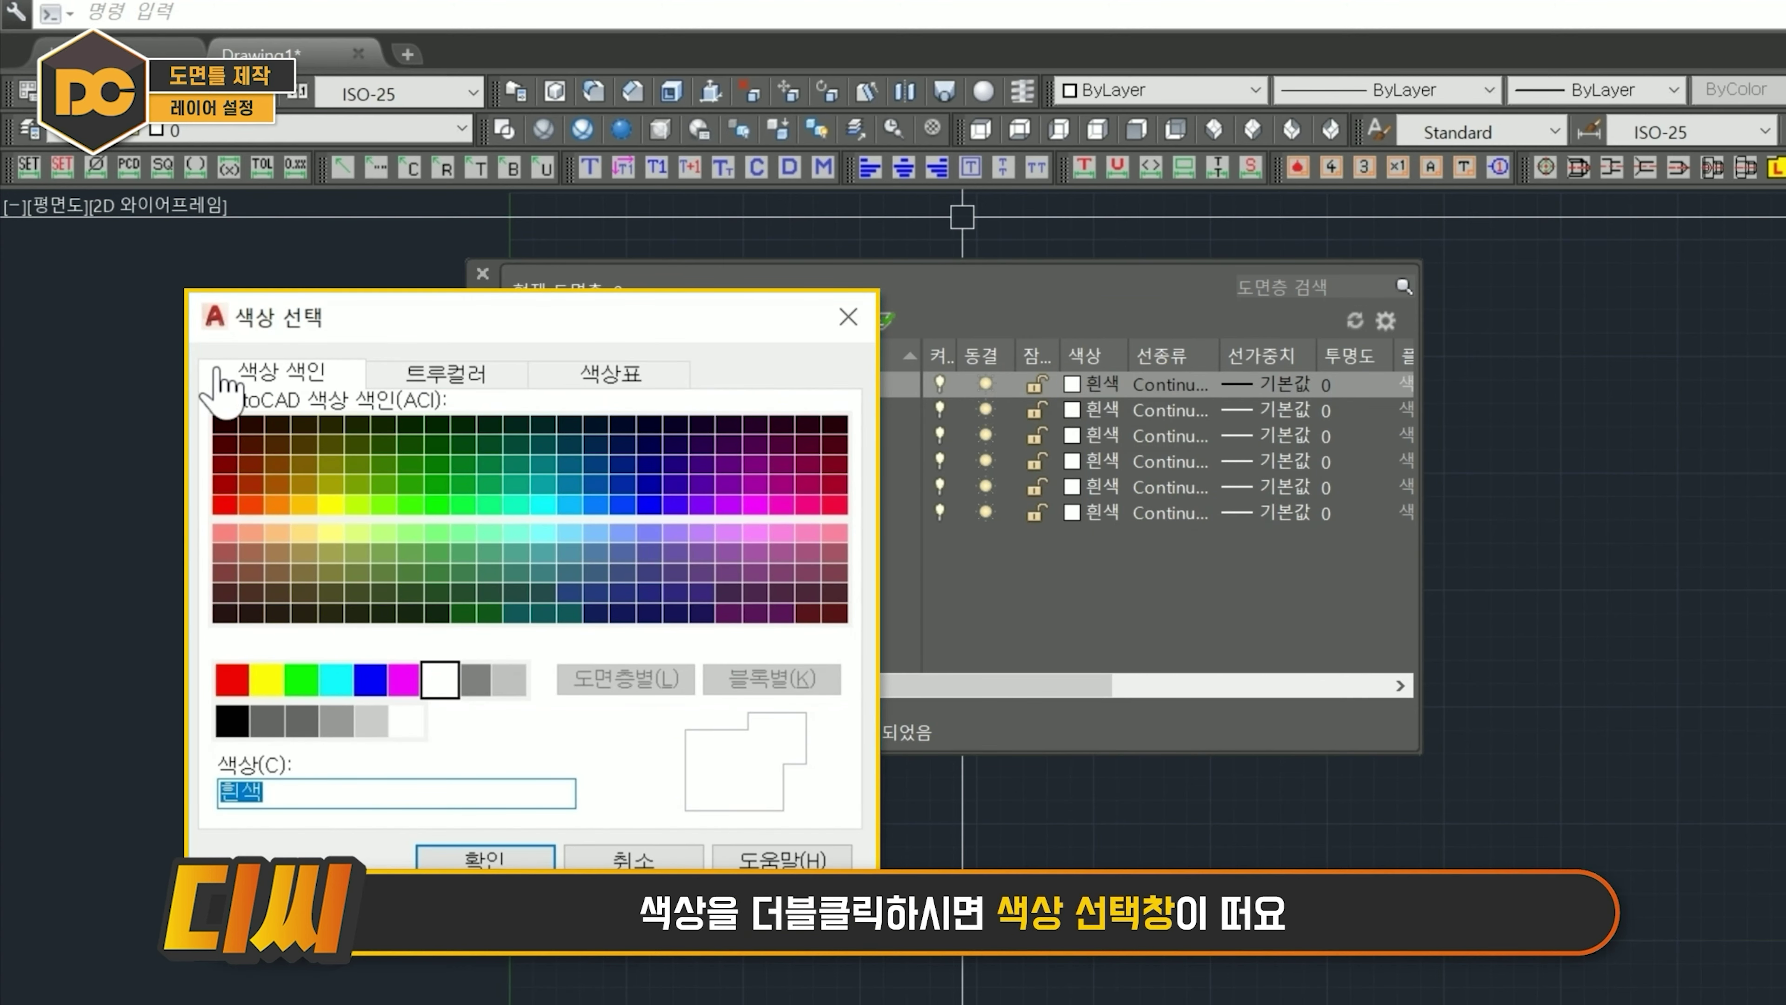
left_click(233, 677)
left_click(232, 679)
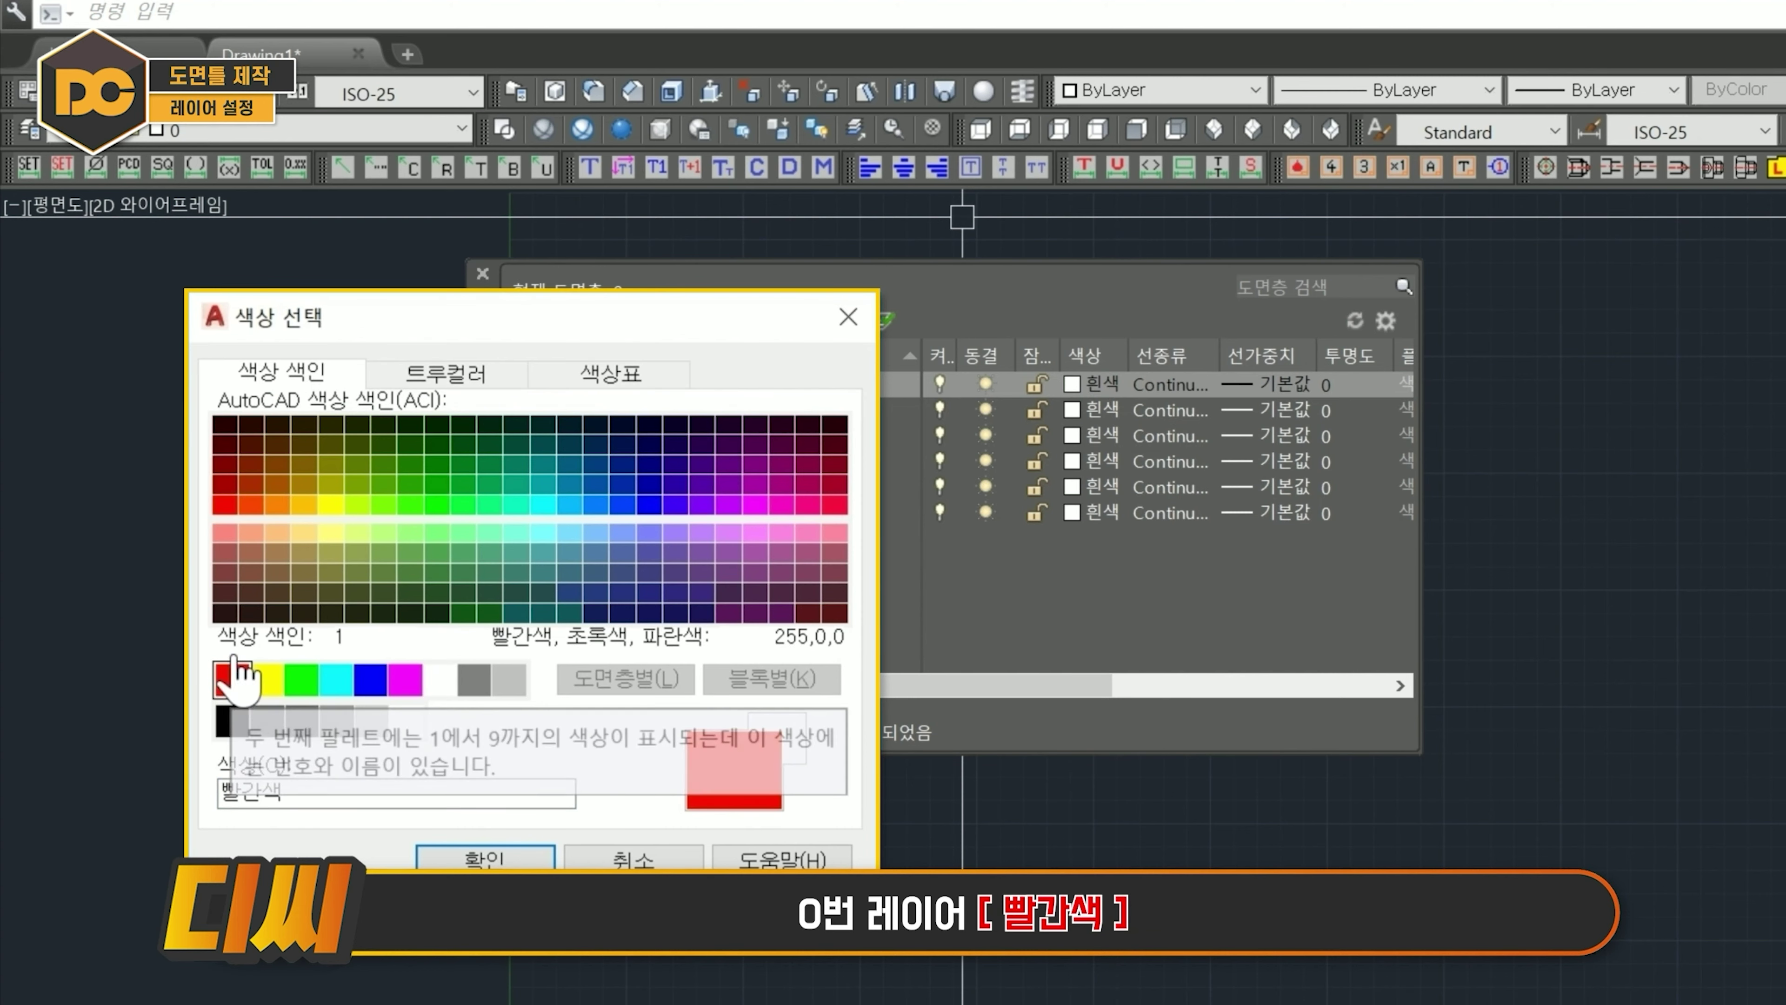
left_click(486, 857)
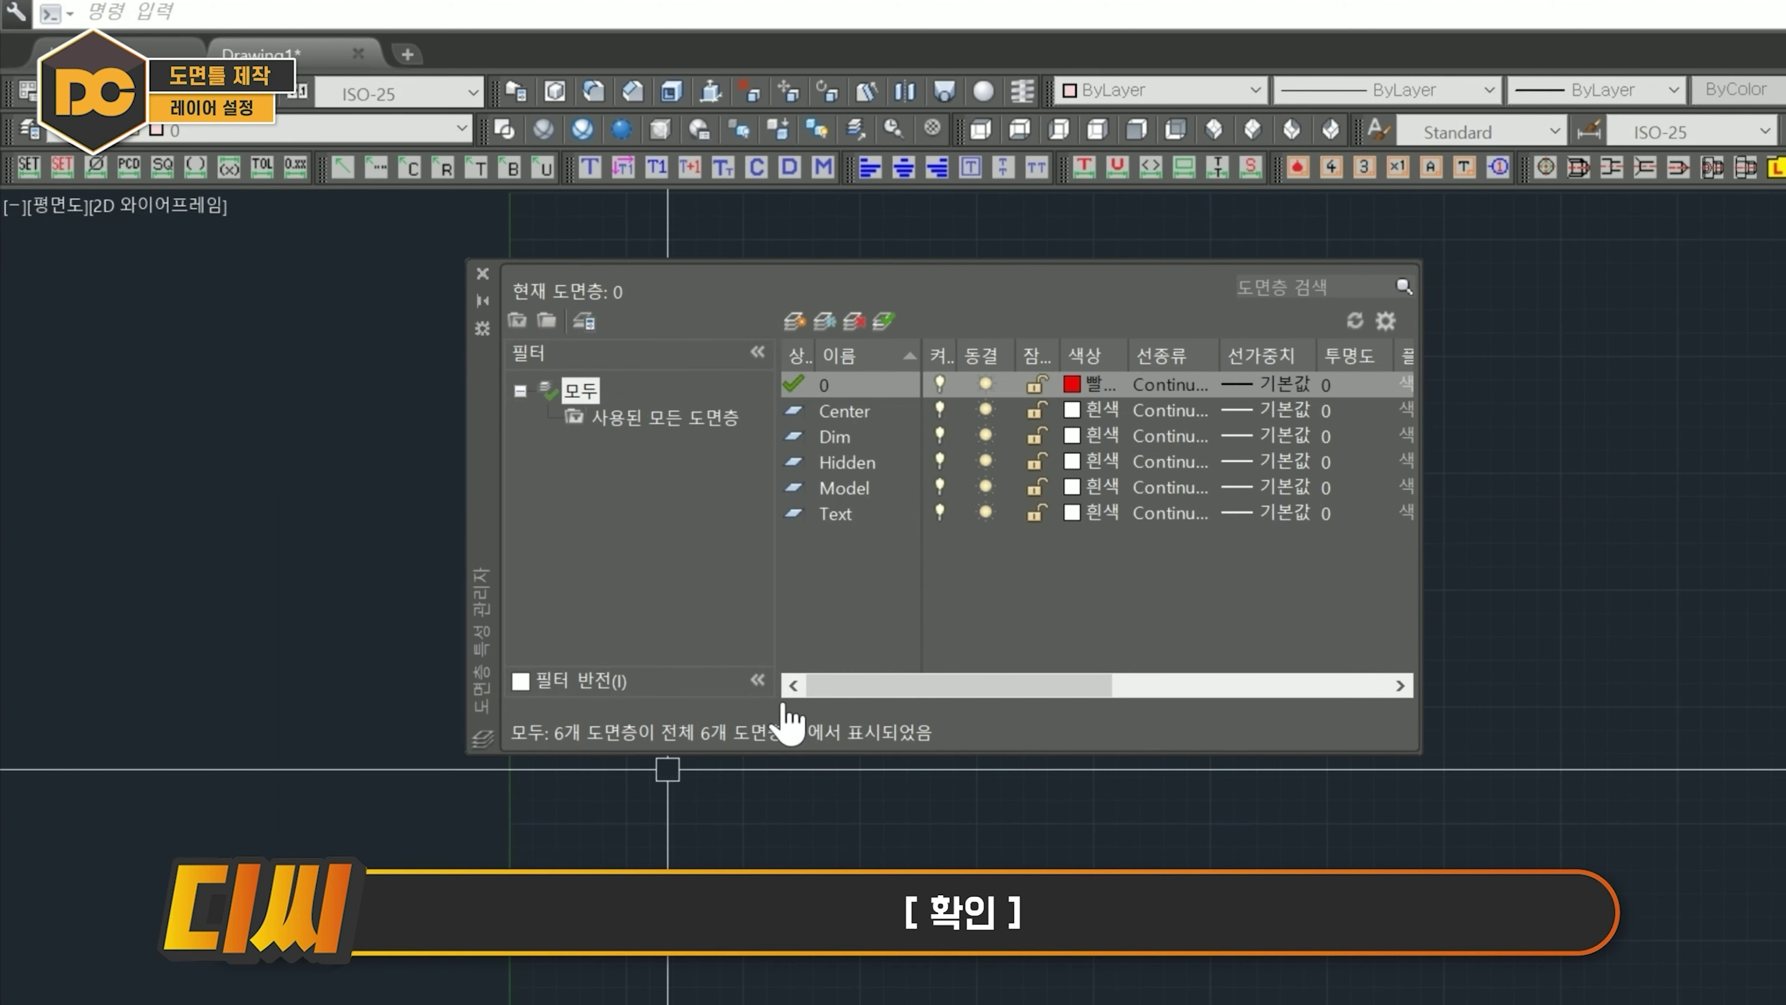
left_click(1097, 410)
left_click(224, 676)
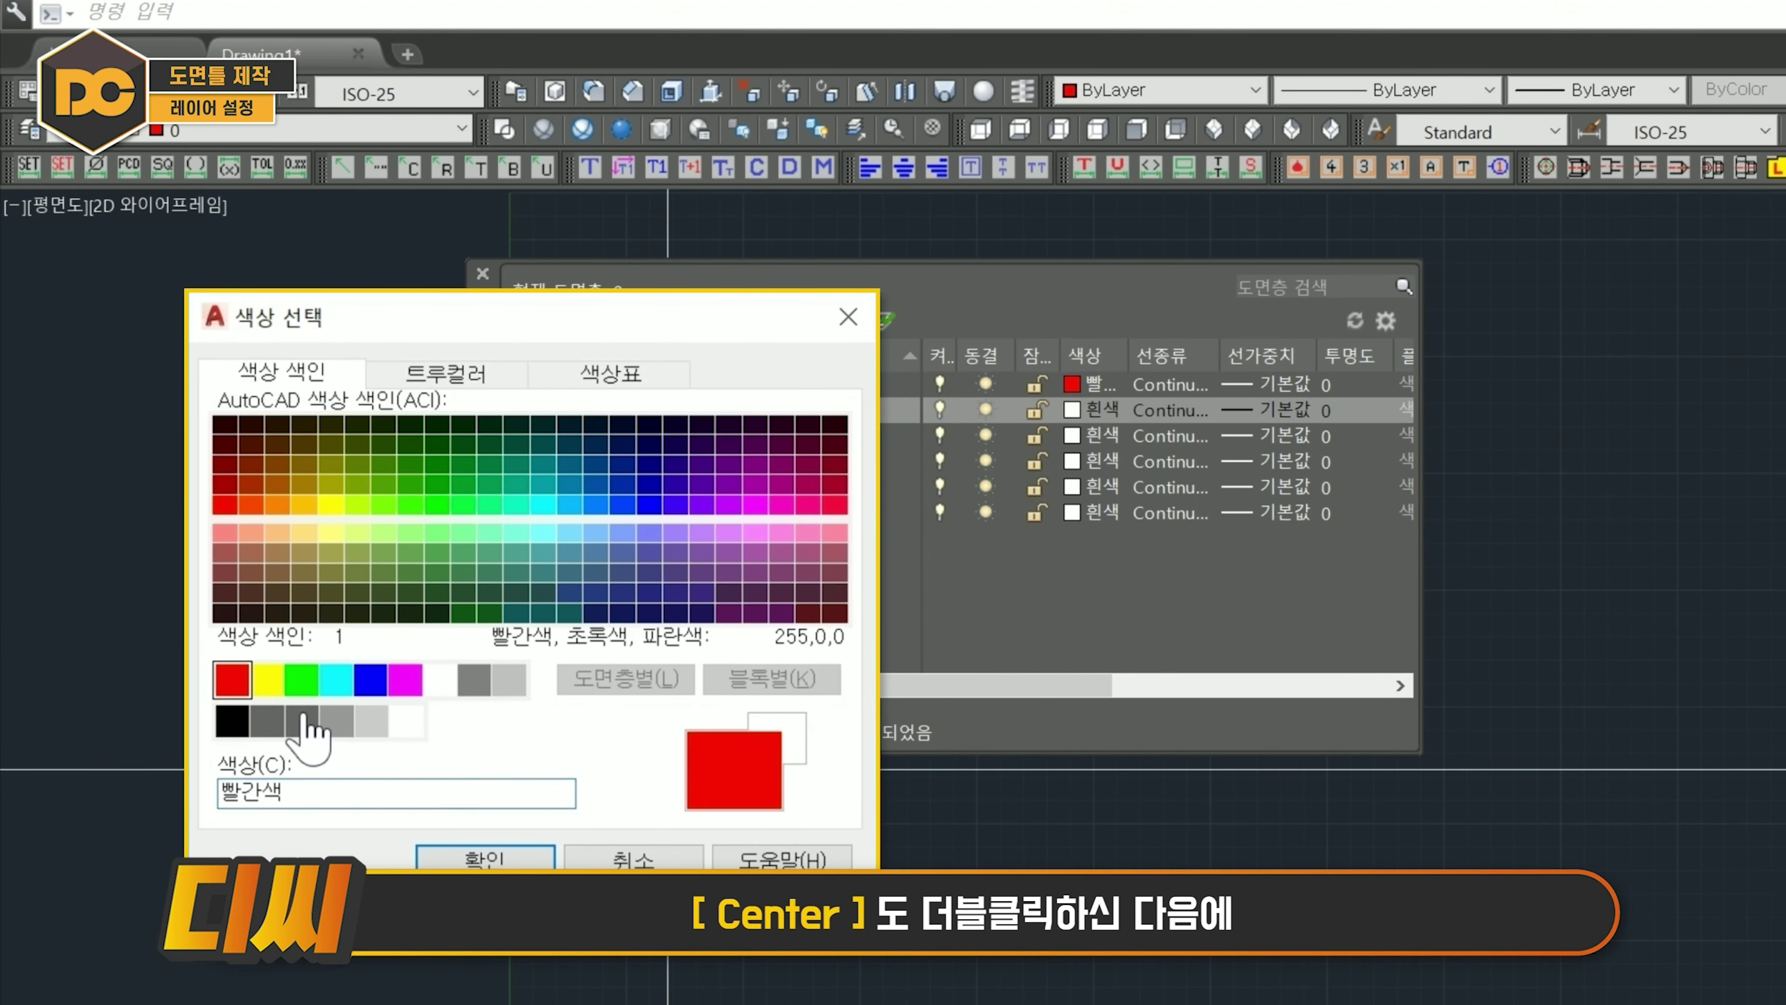
left_click(485, 856)
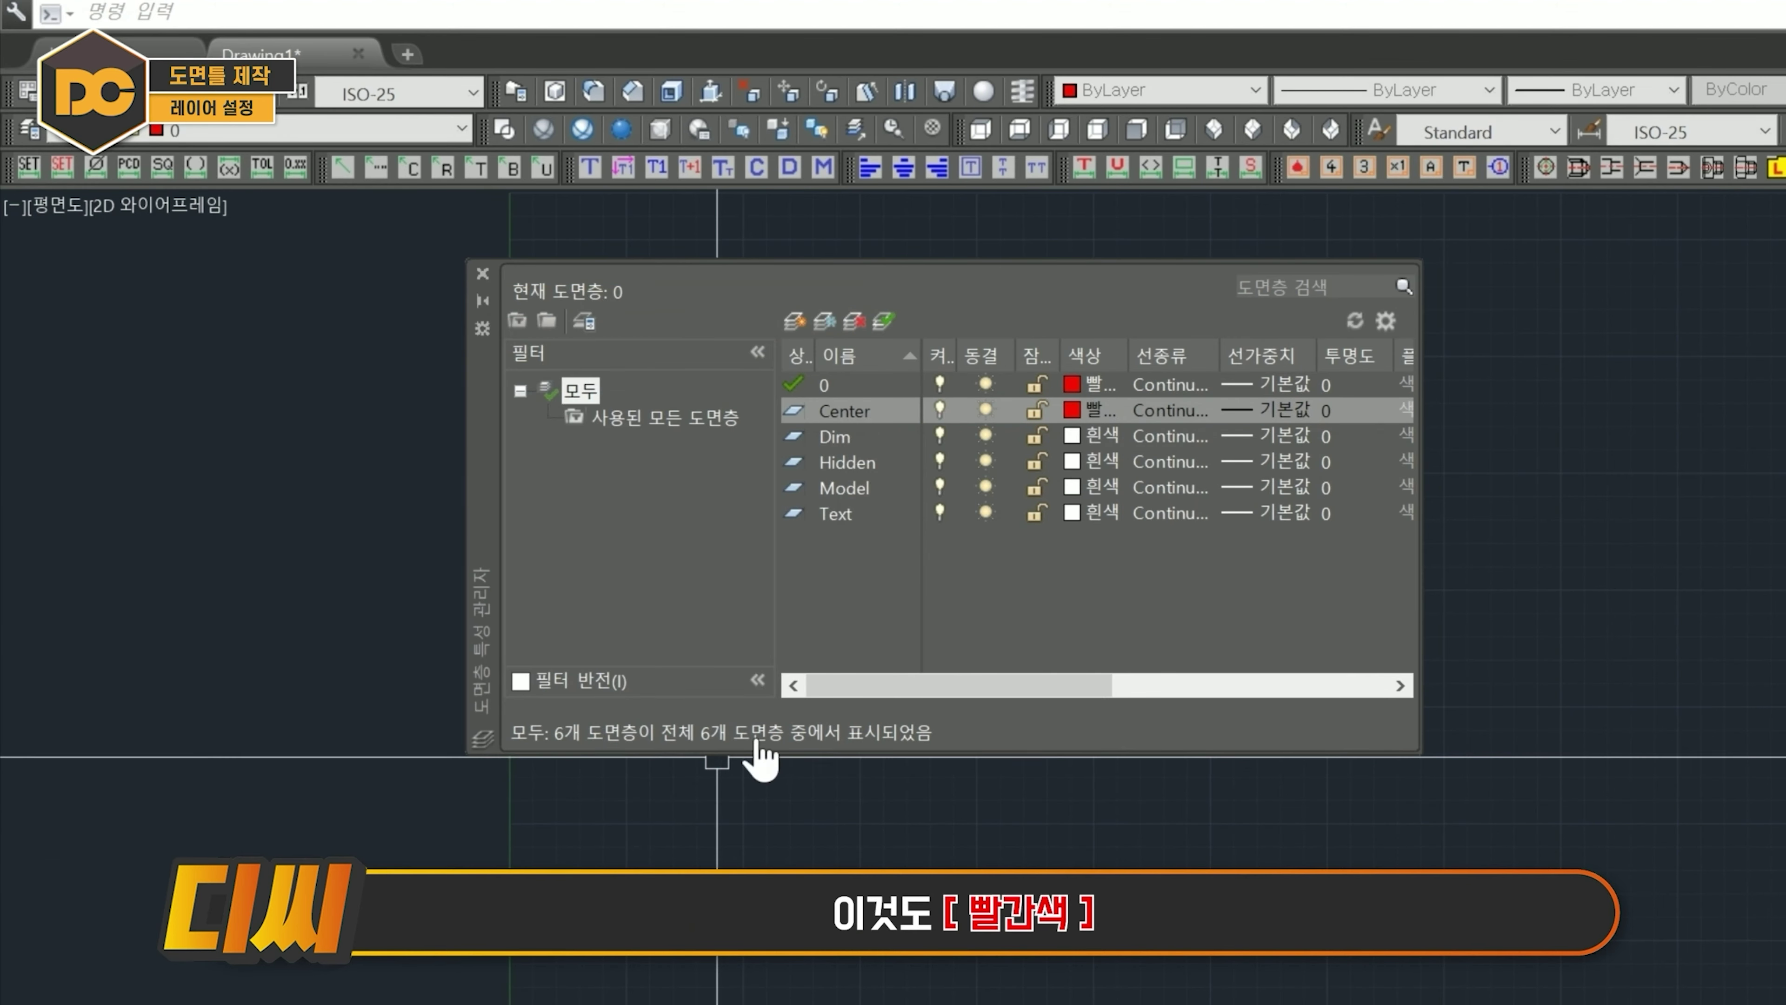
left_click(1075, 438)
left_click(1076, 450)
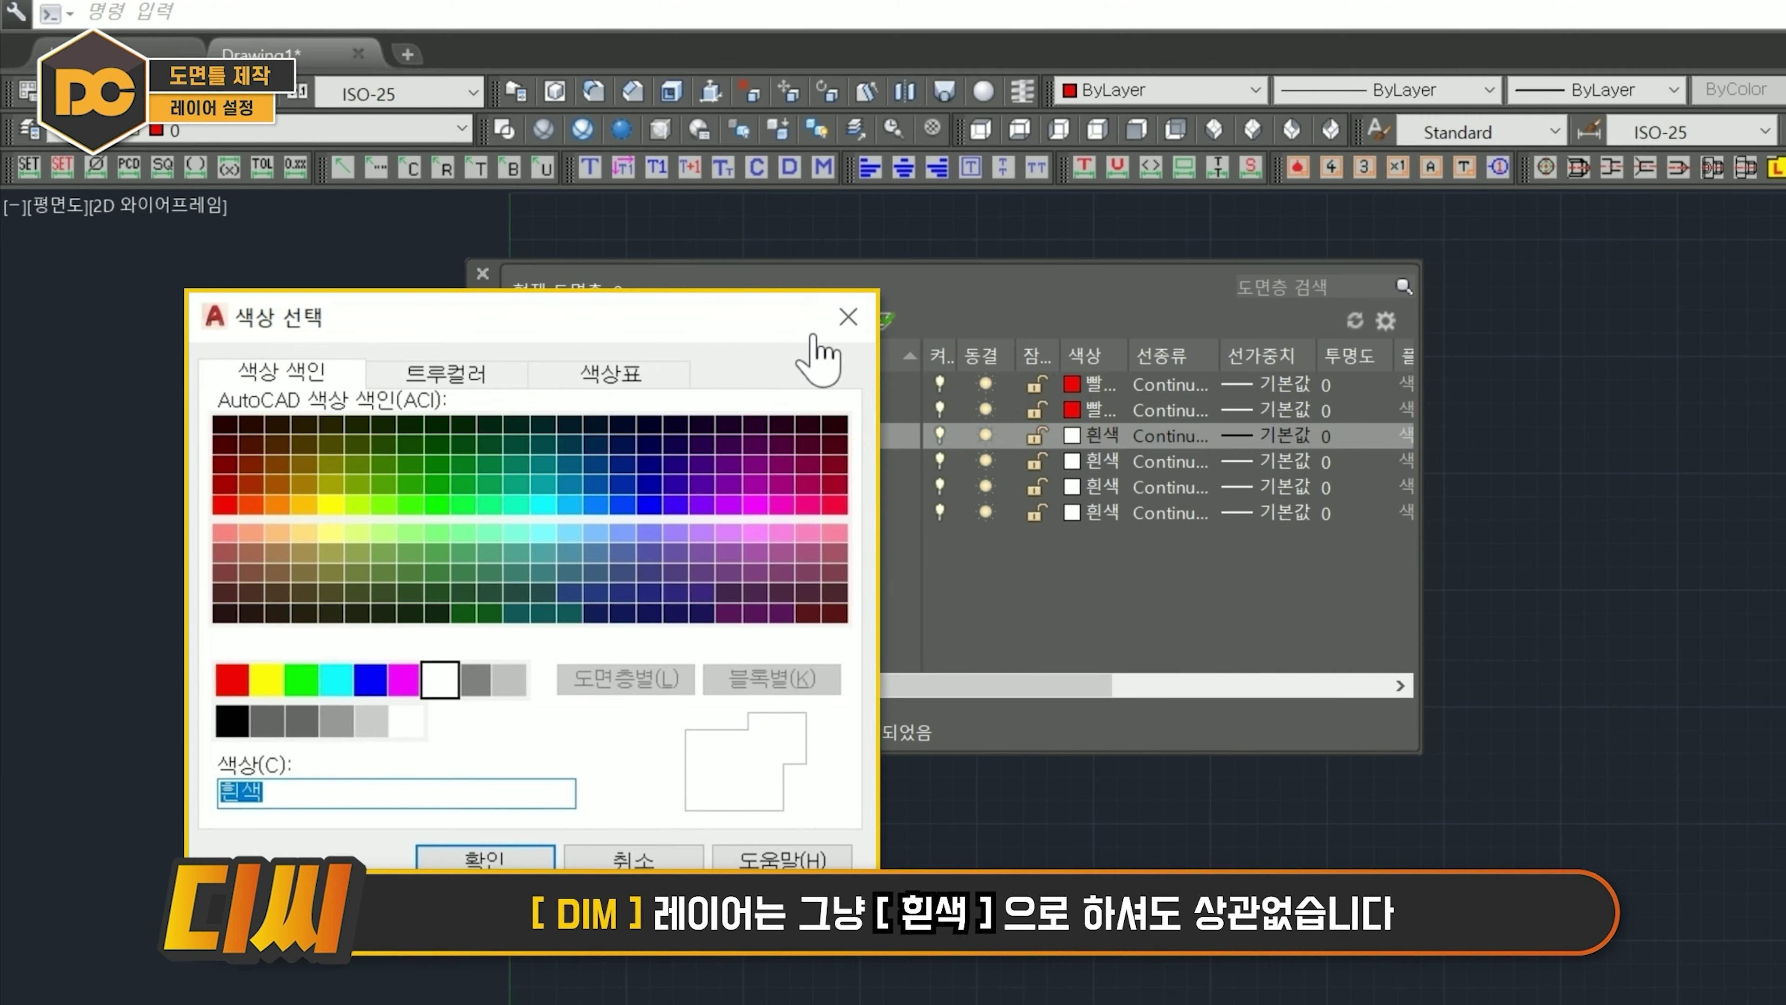
left_click(845, 315)
Set the colour of the Hidden layer to yellow.
left_click(1073, 462)
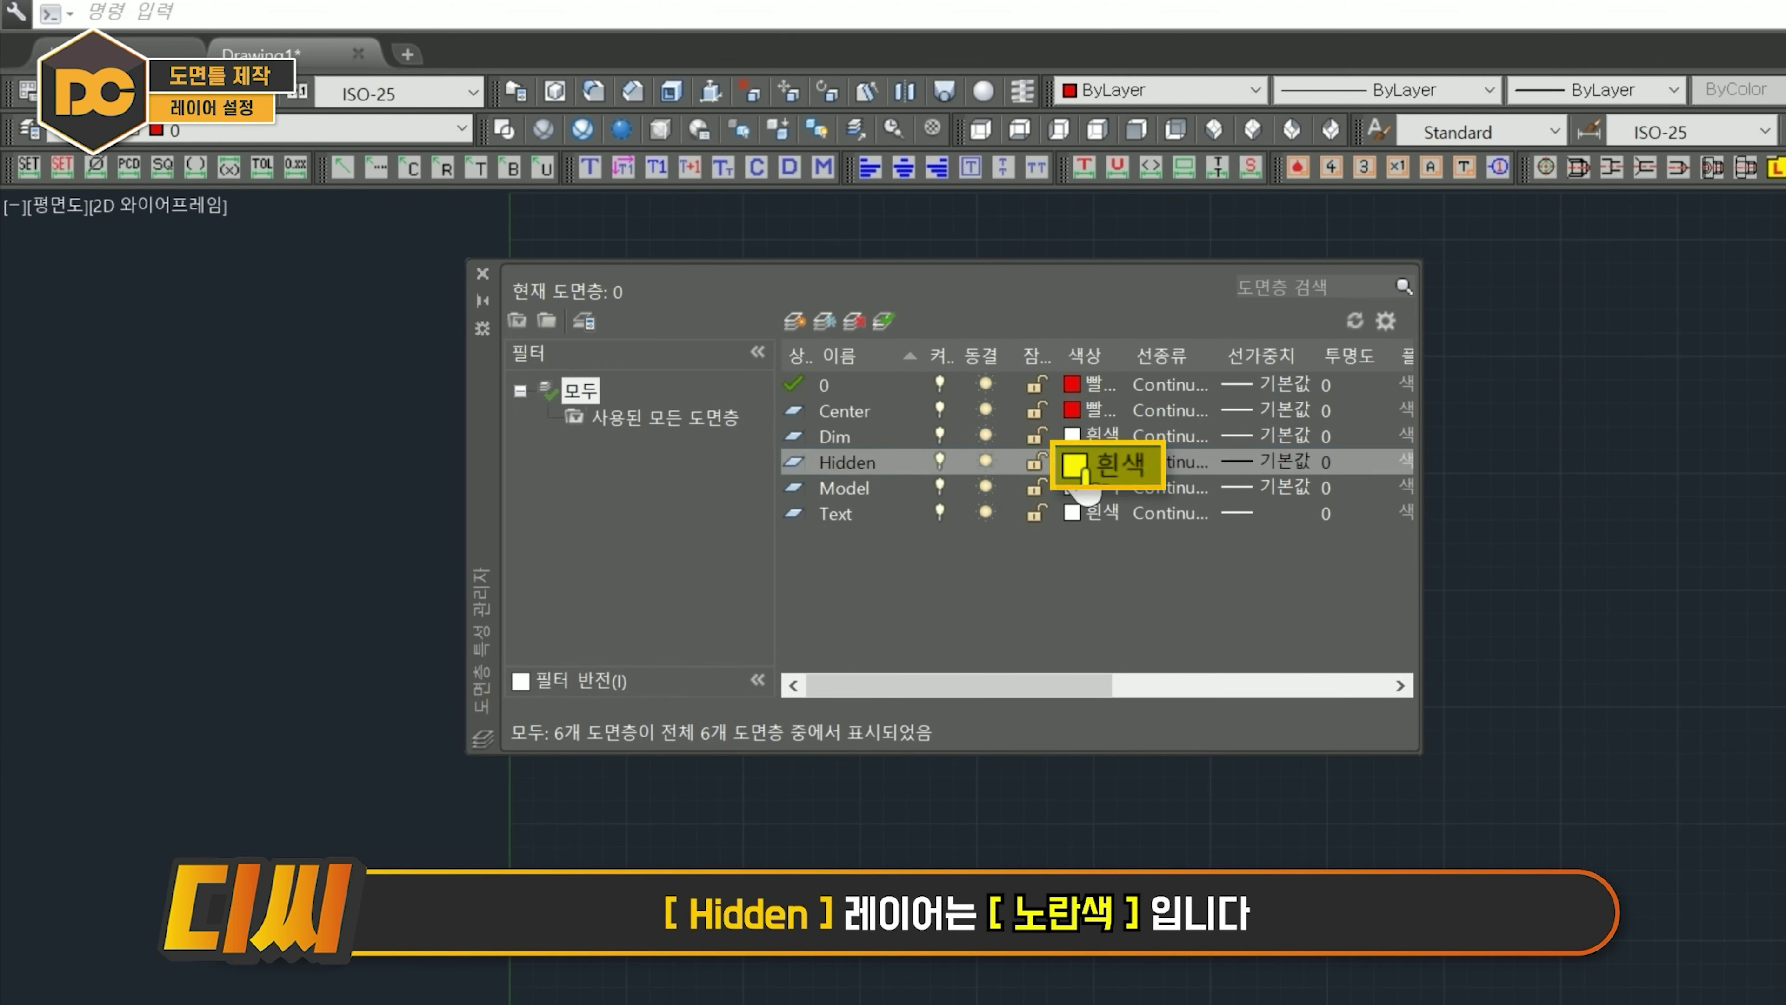
left_click(1073, 462)
left_click(266, 679)
left_click(485, 857)
Set the colour of the Model layer to green and the Text layer to yellow.
left_click(1072, 487)
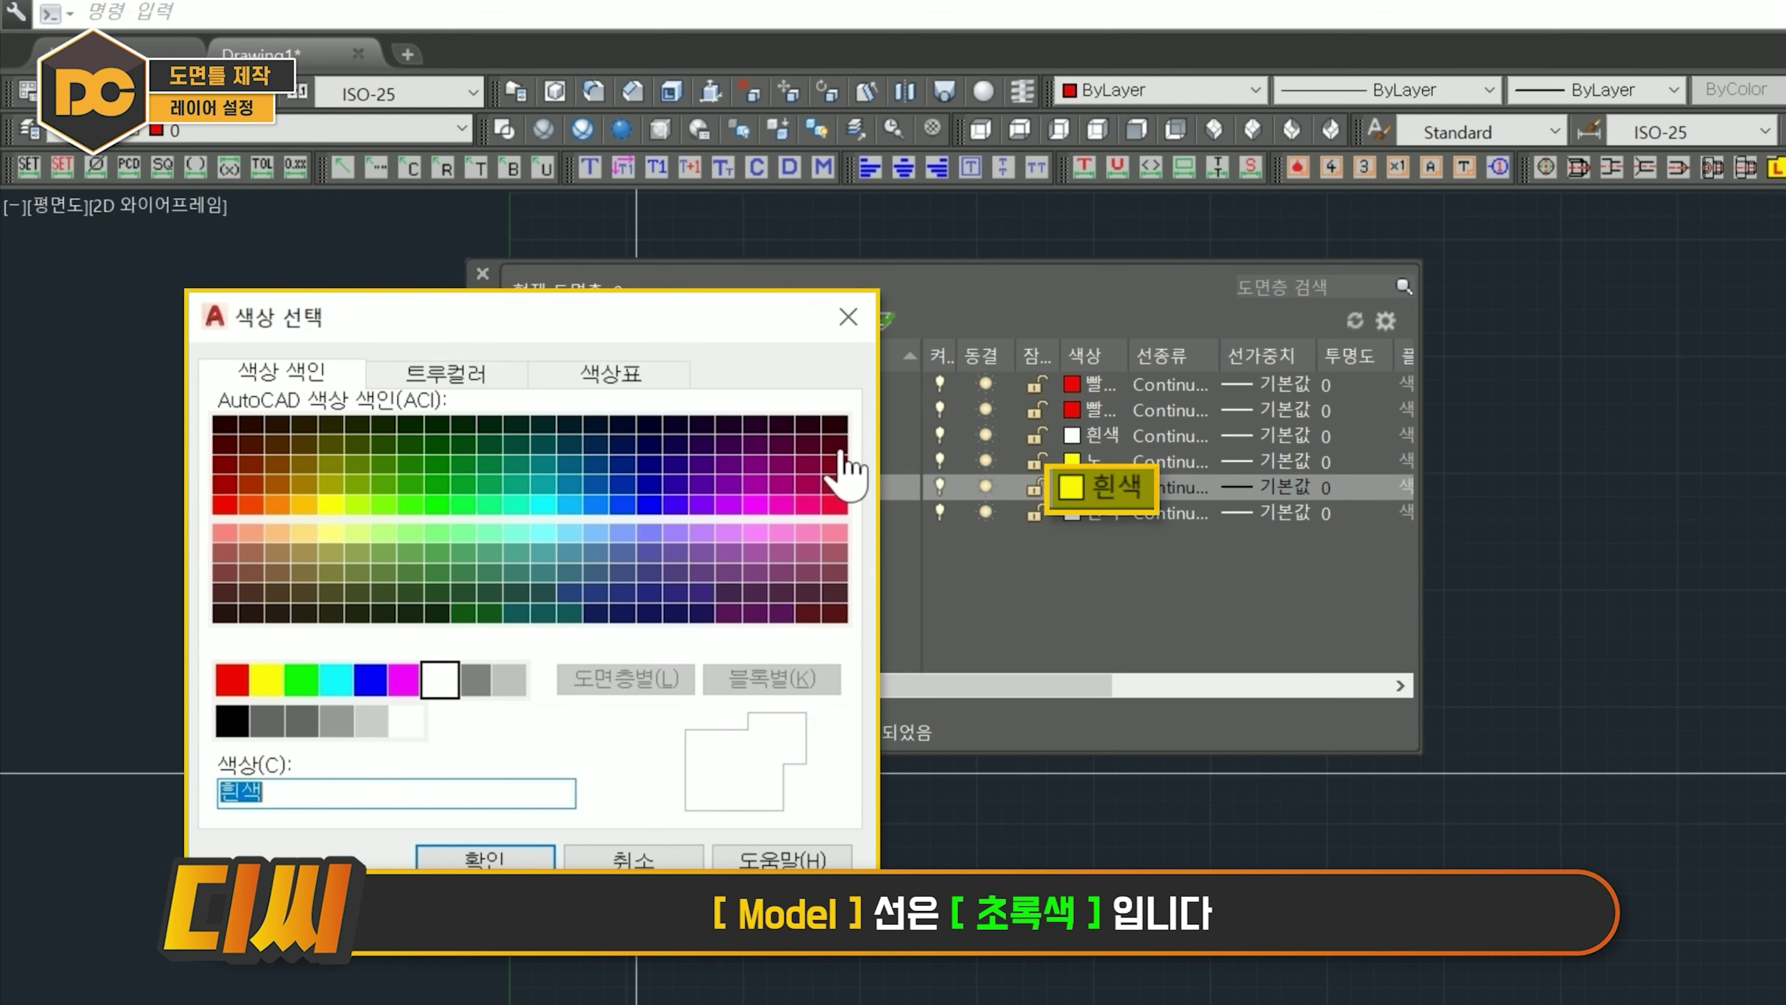
double_click(302, 680)
left_click(1073, 512)
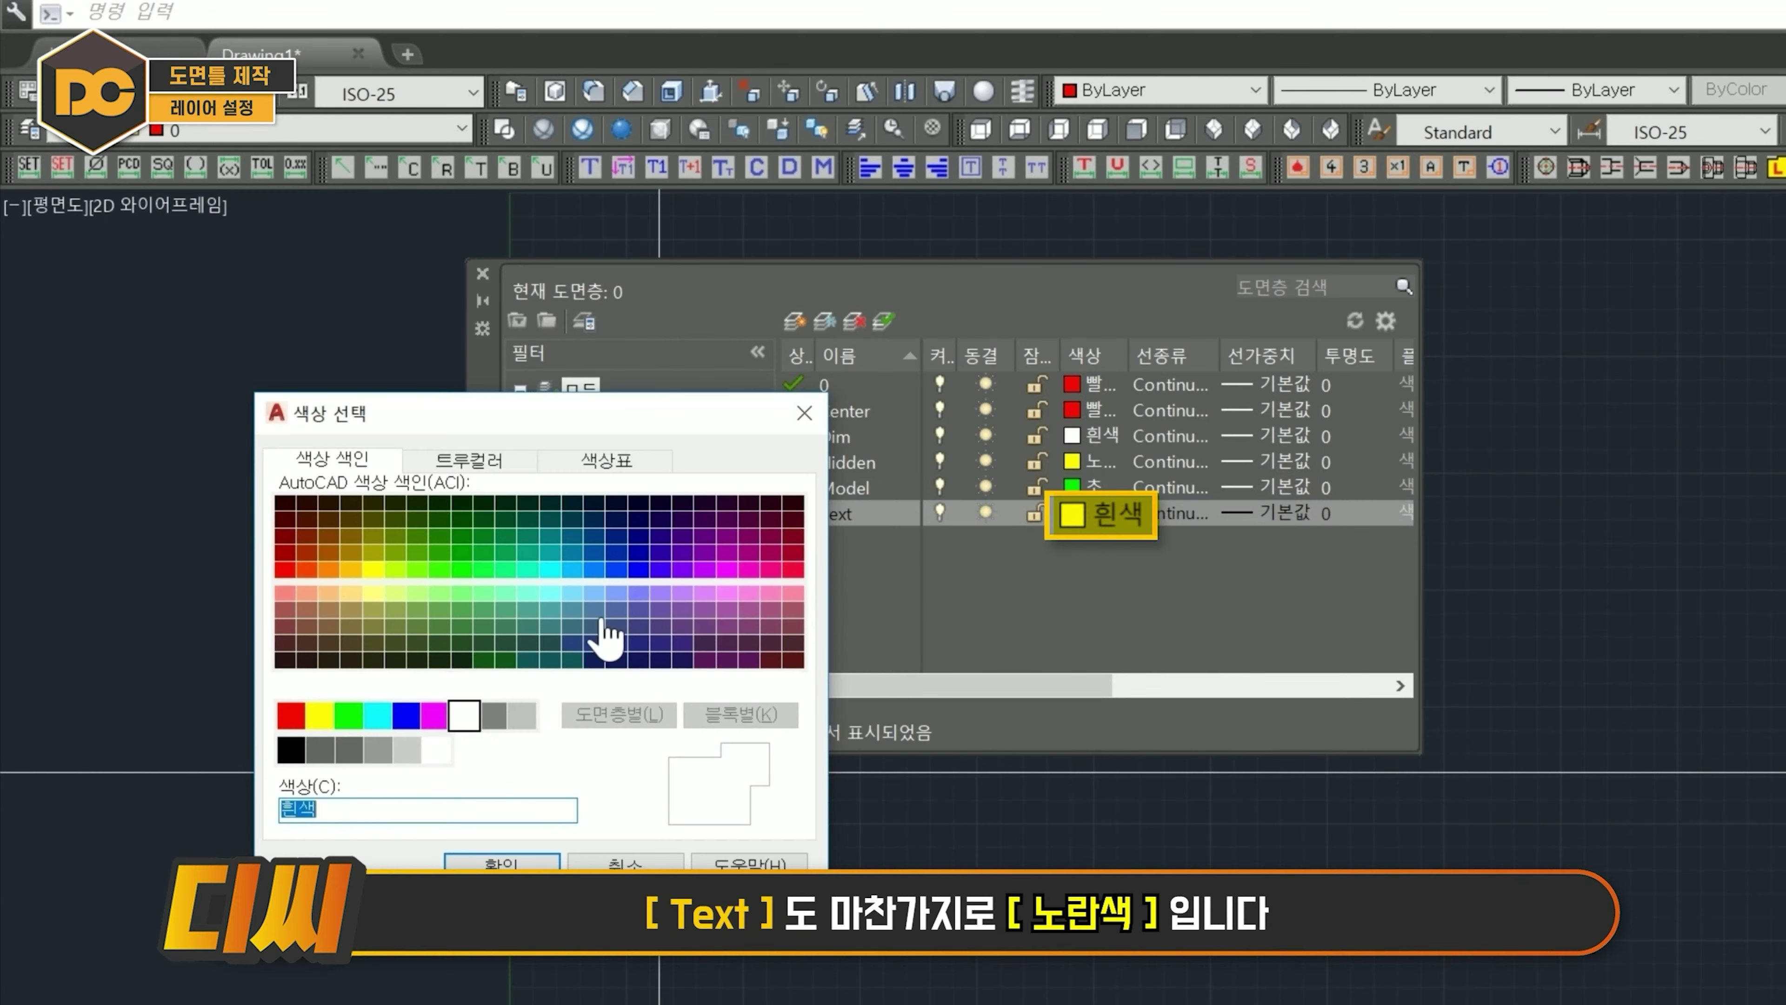
left_click(267, 679)
left_click(464, 856)
Load the CENTER2 linetype from acadiso.lin and assign it to the Center layer.
left_click(1213, 436)
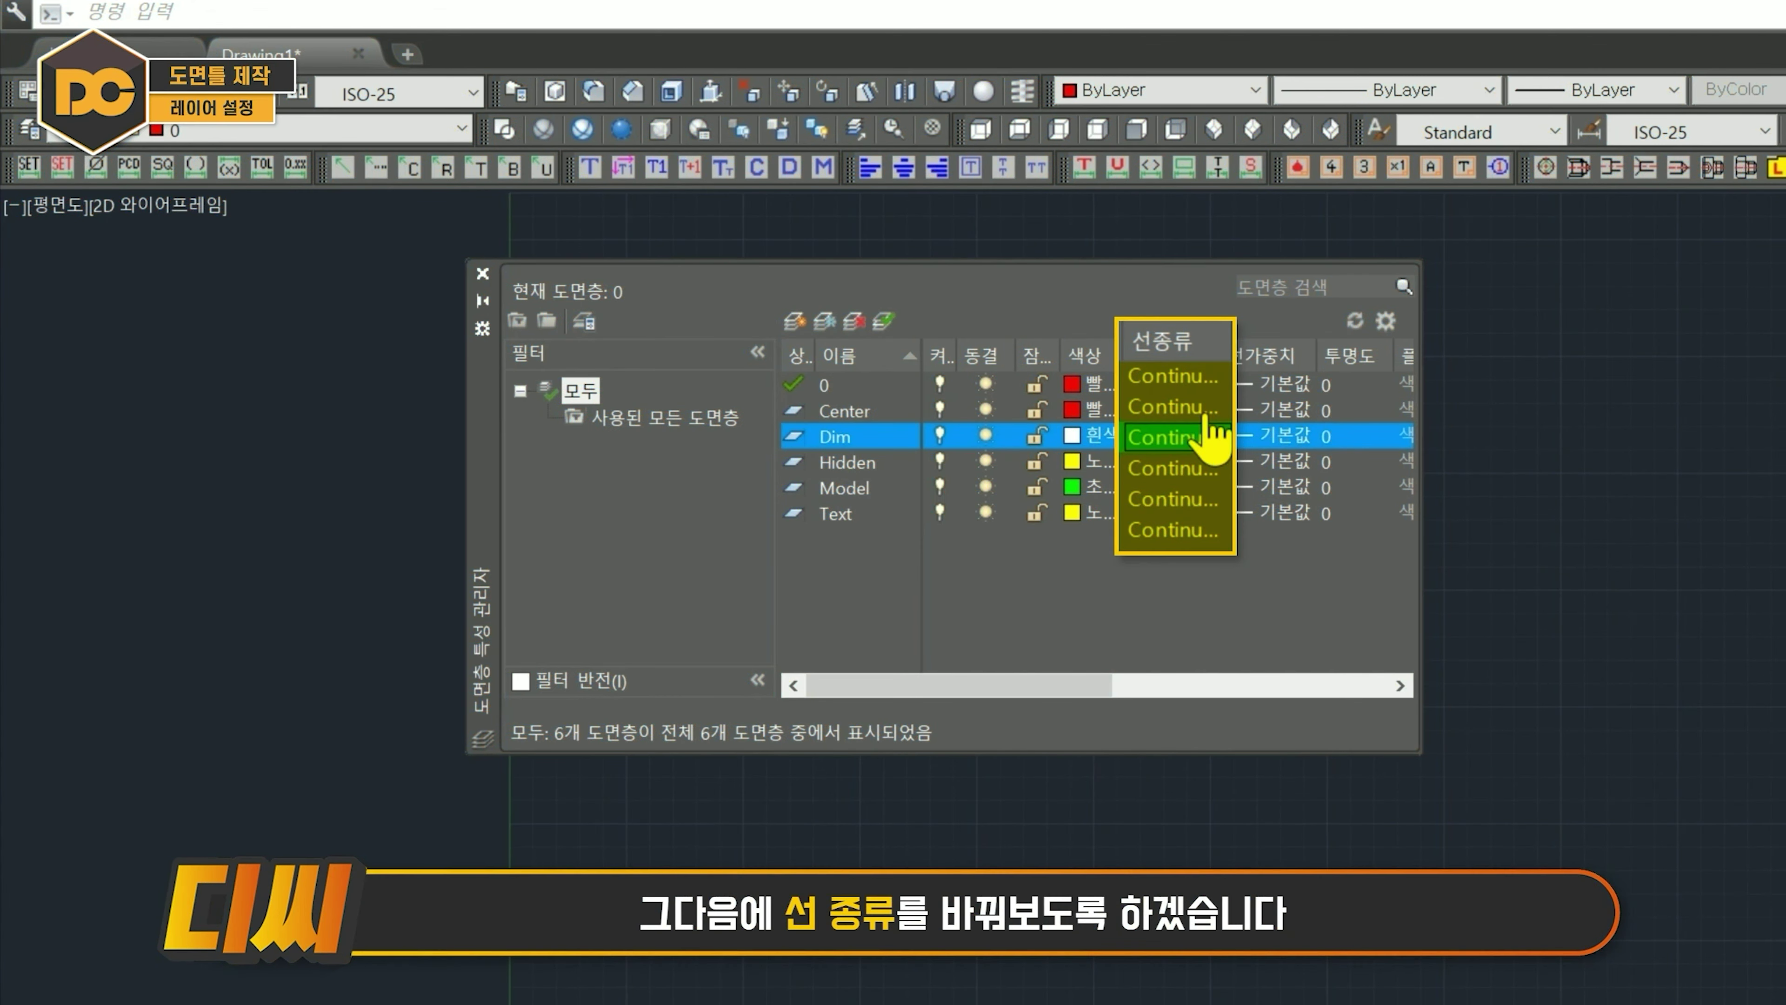
double_click(1178, 436)
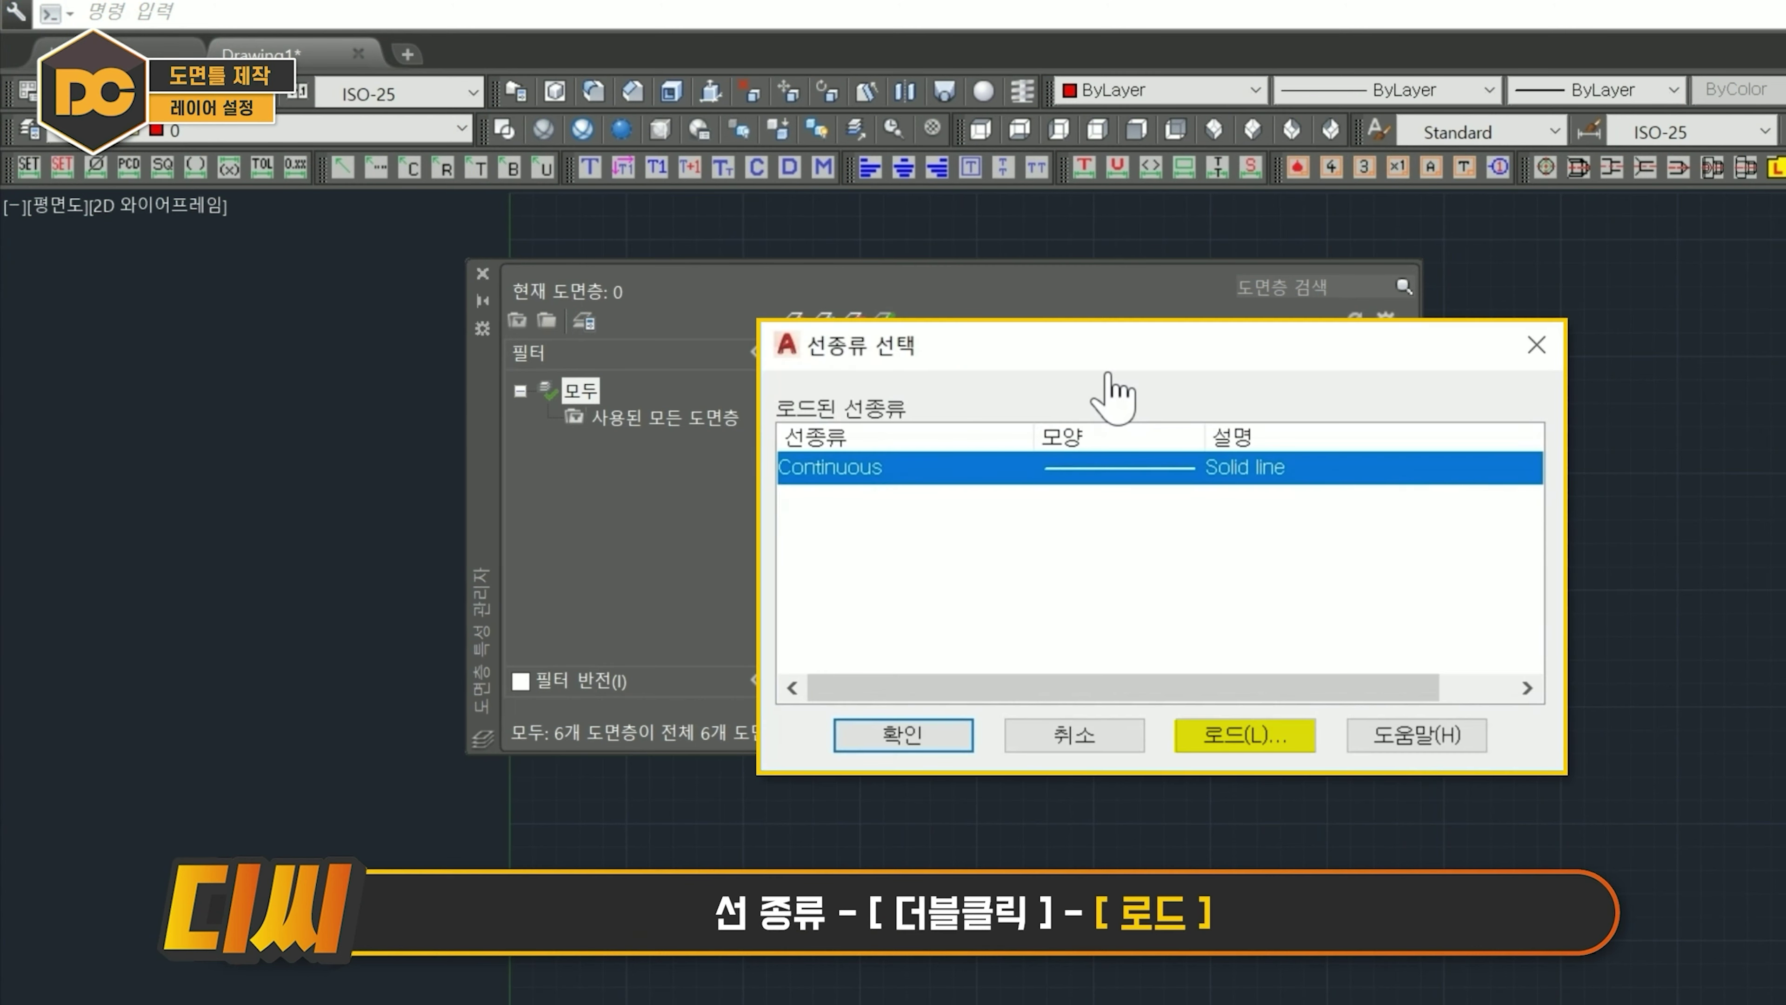
left_click(1238, 735)
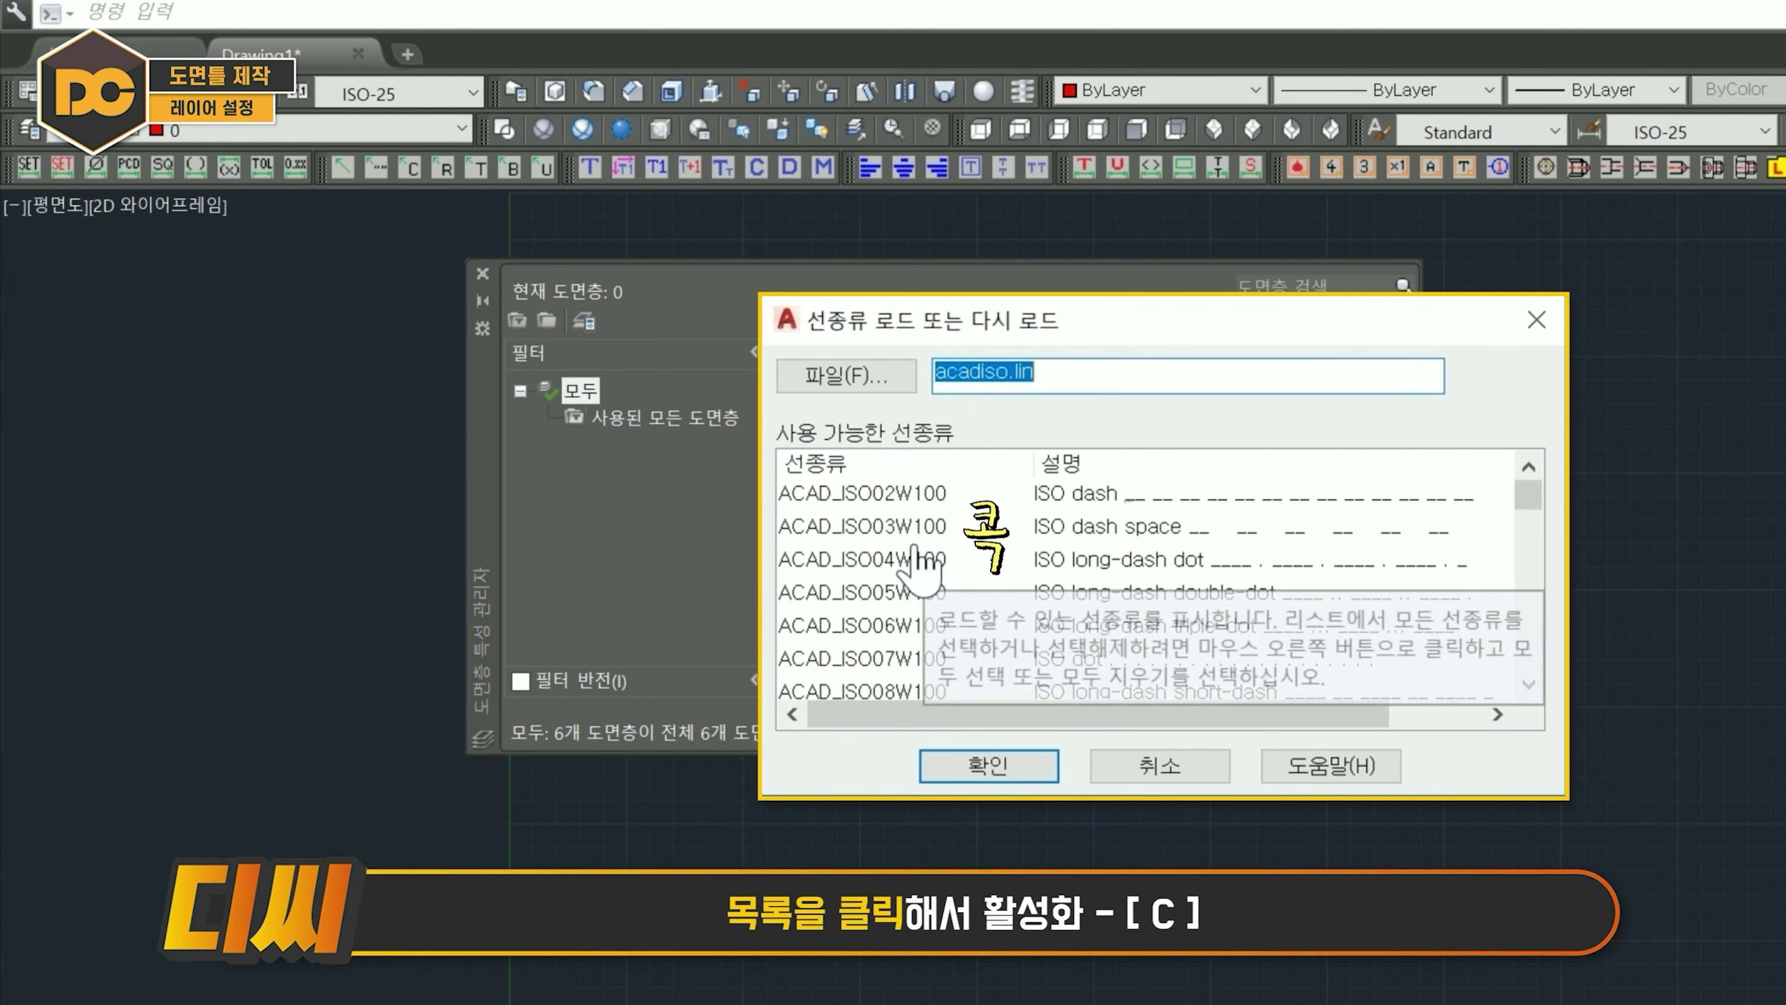
left_click(914, 560)
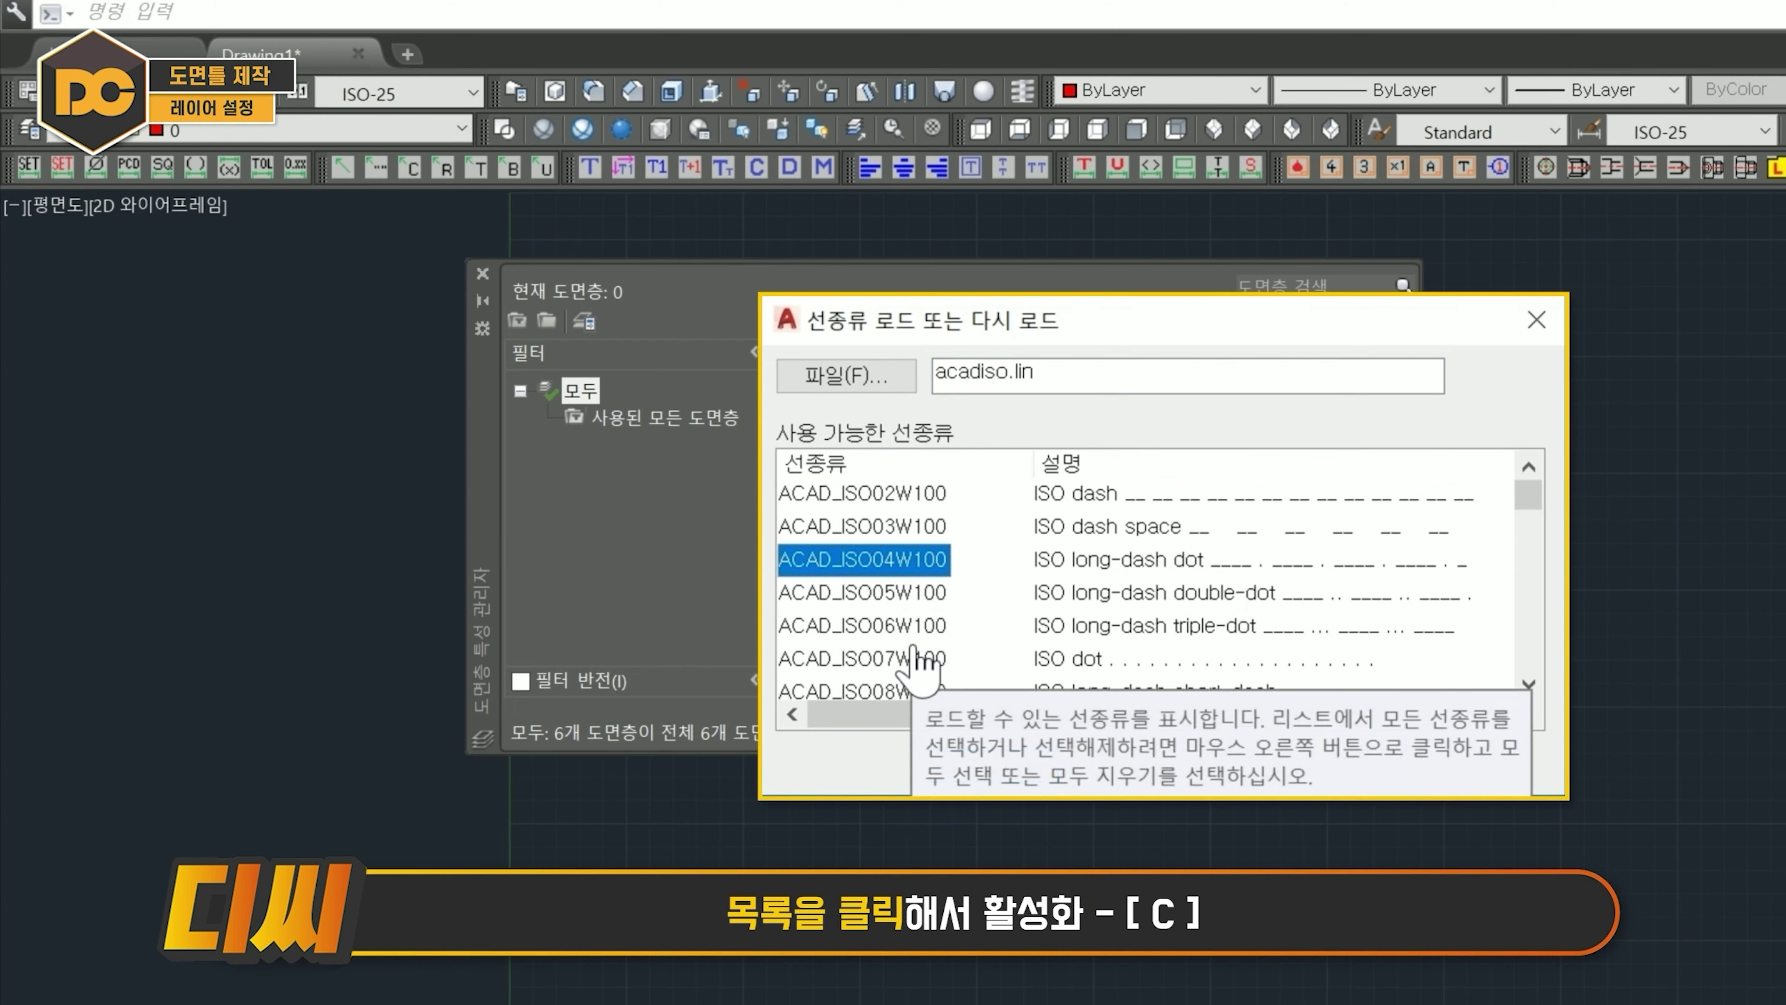
key("c")
left_click(847, 528)
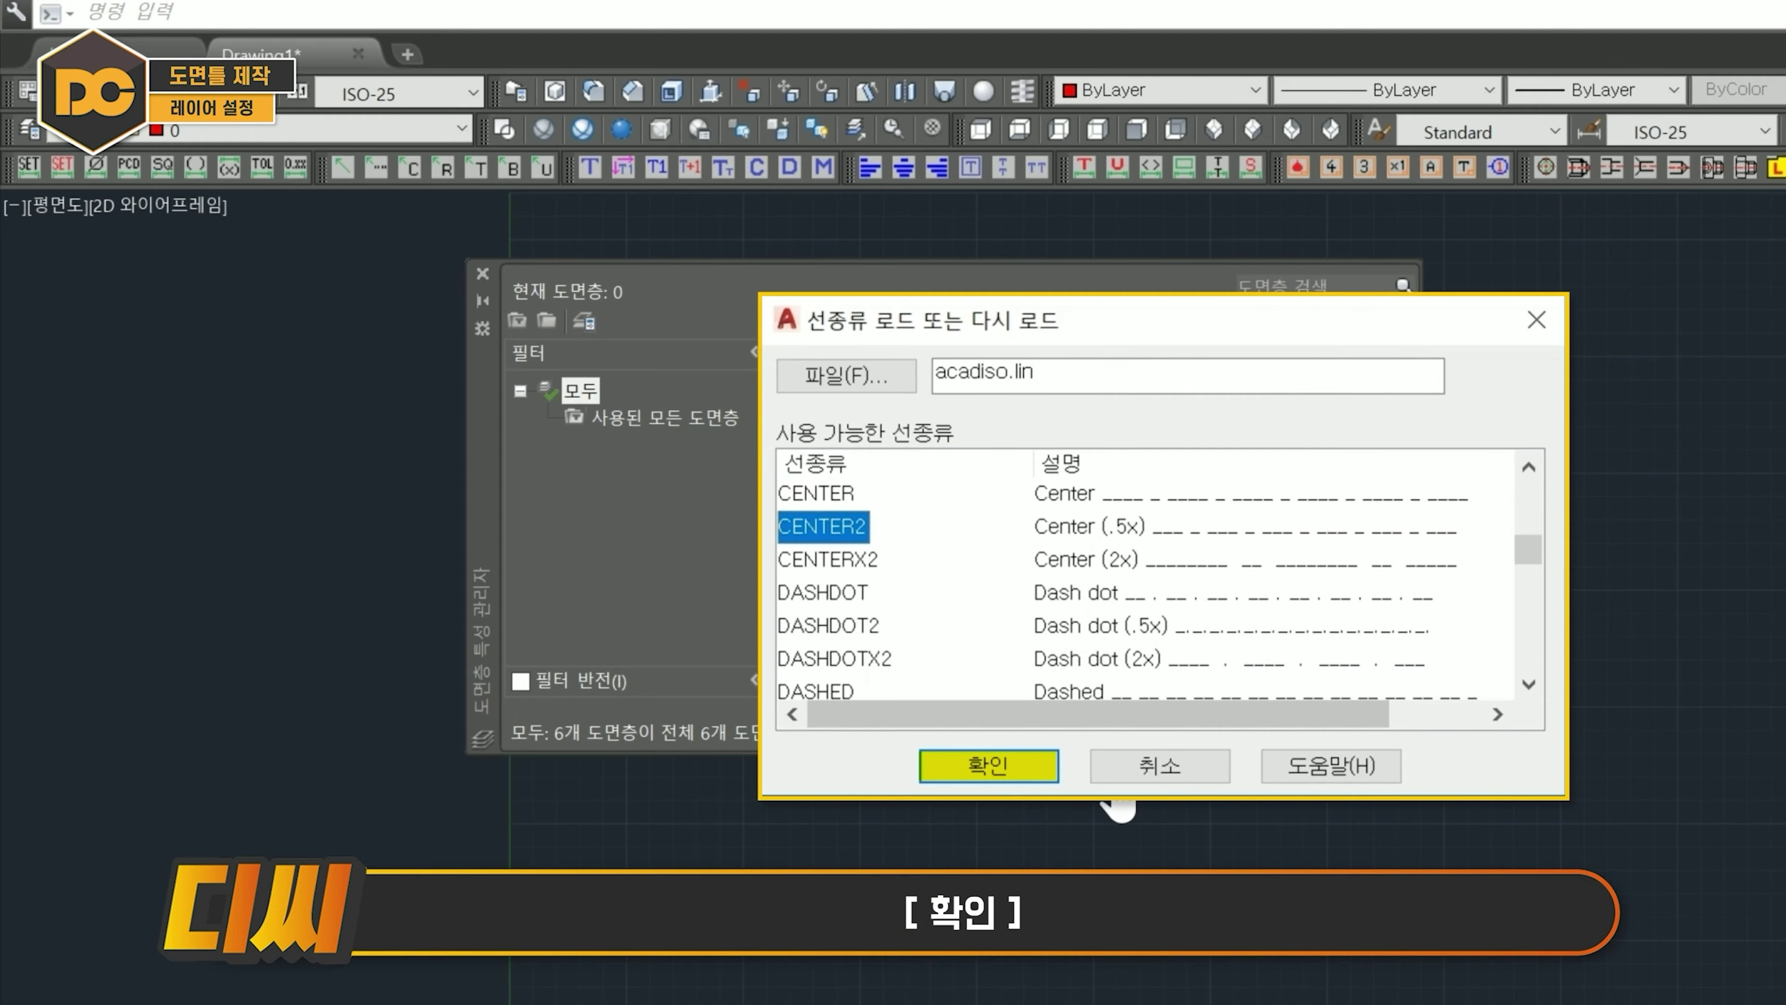
left_click(1007, 770)
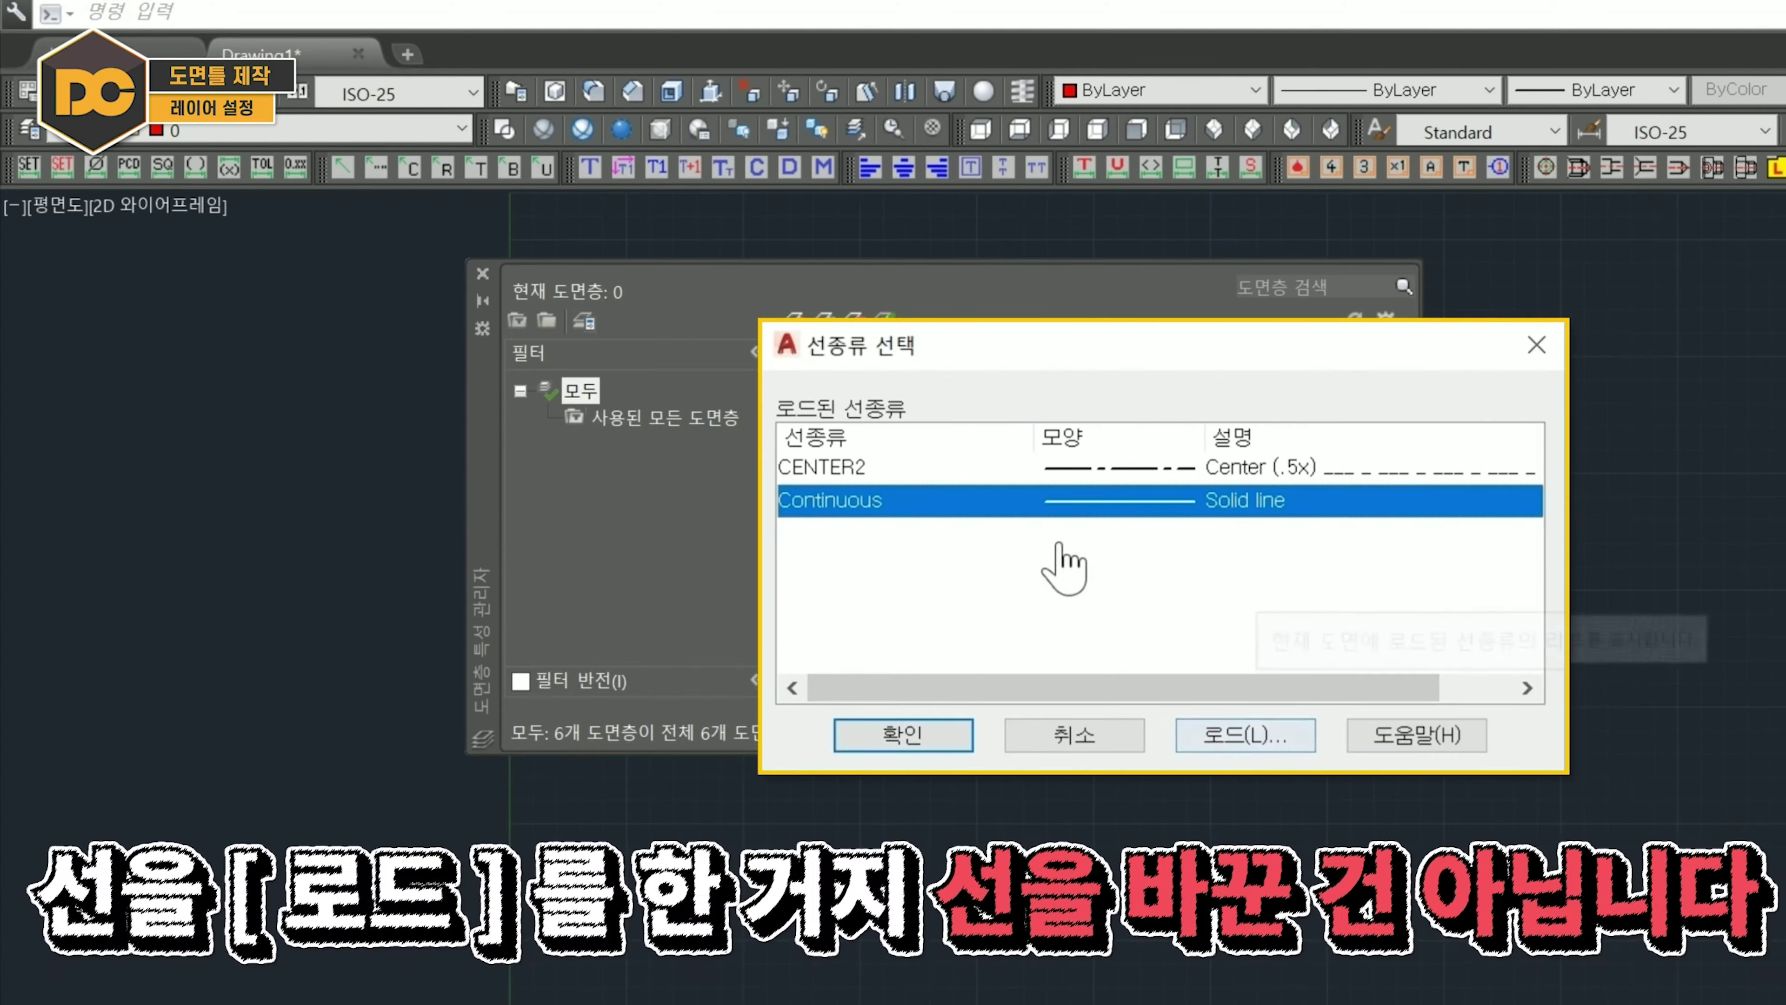
left_click(900, 469)
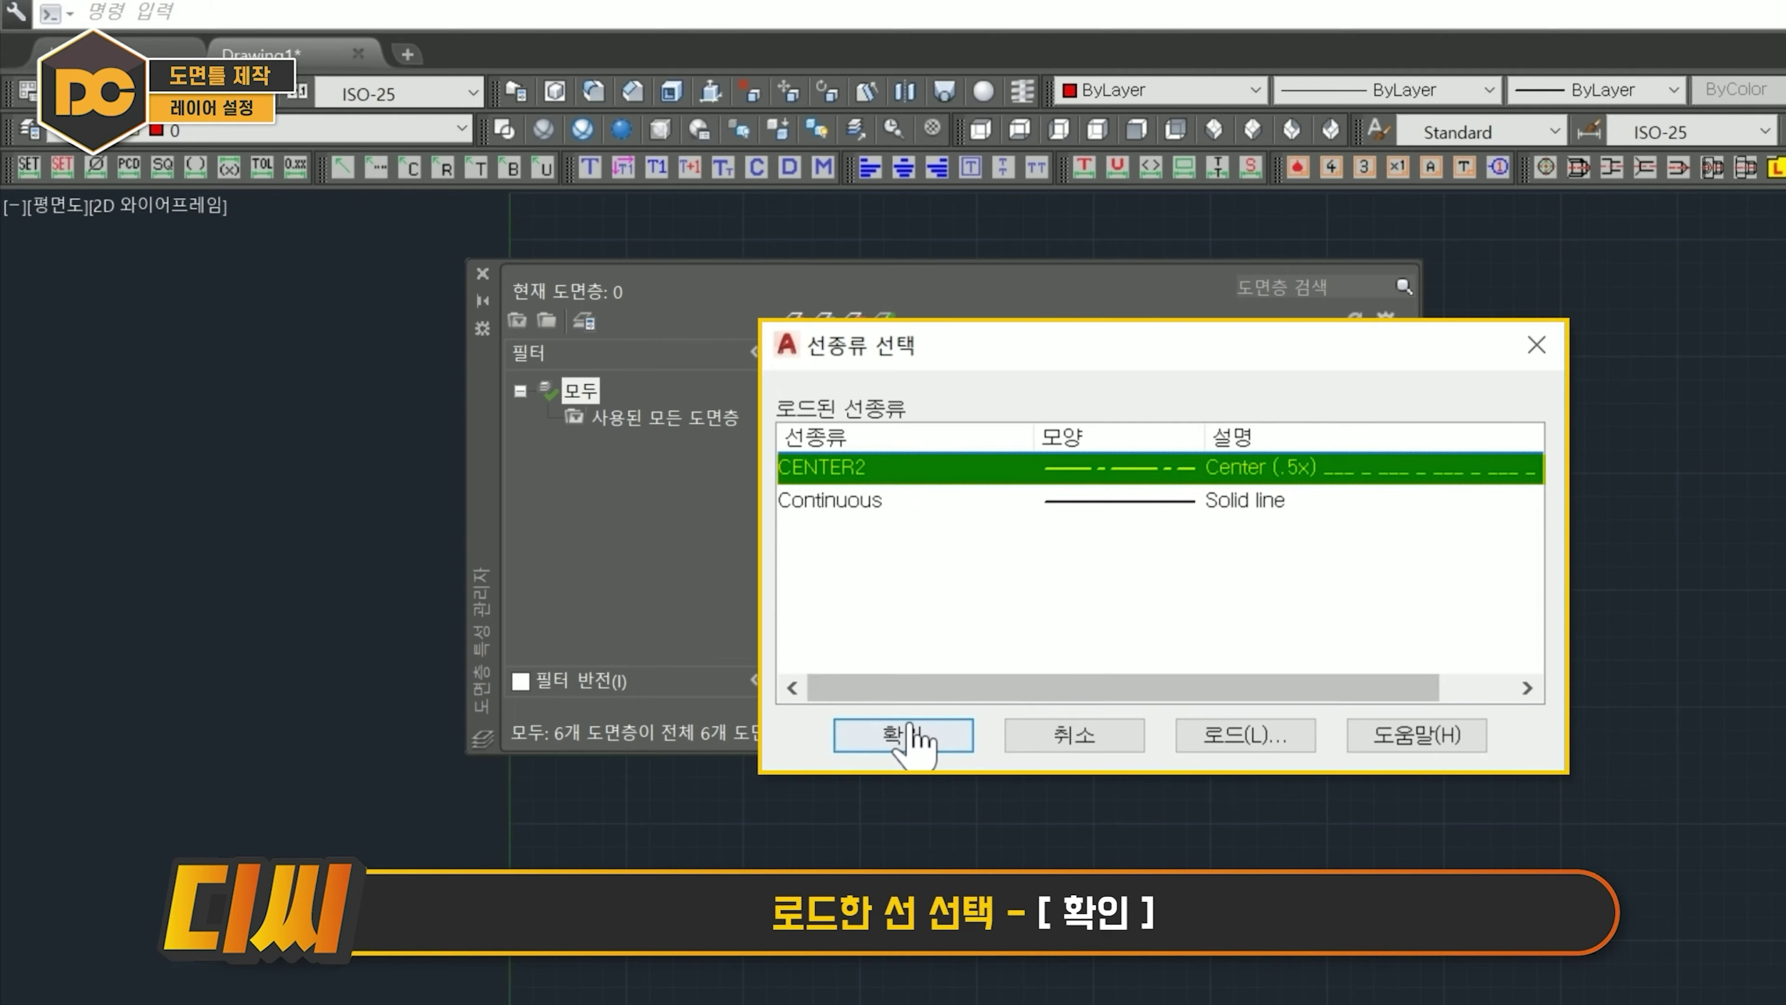
left_click(907, 736)
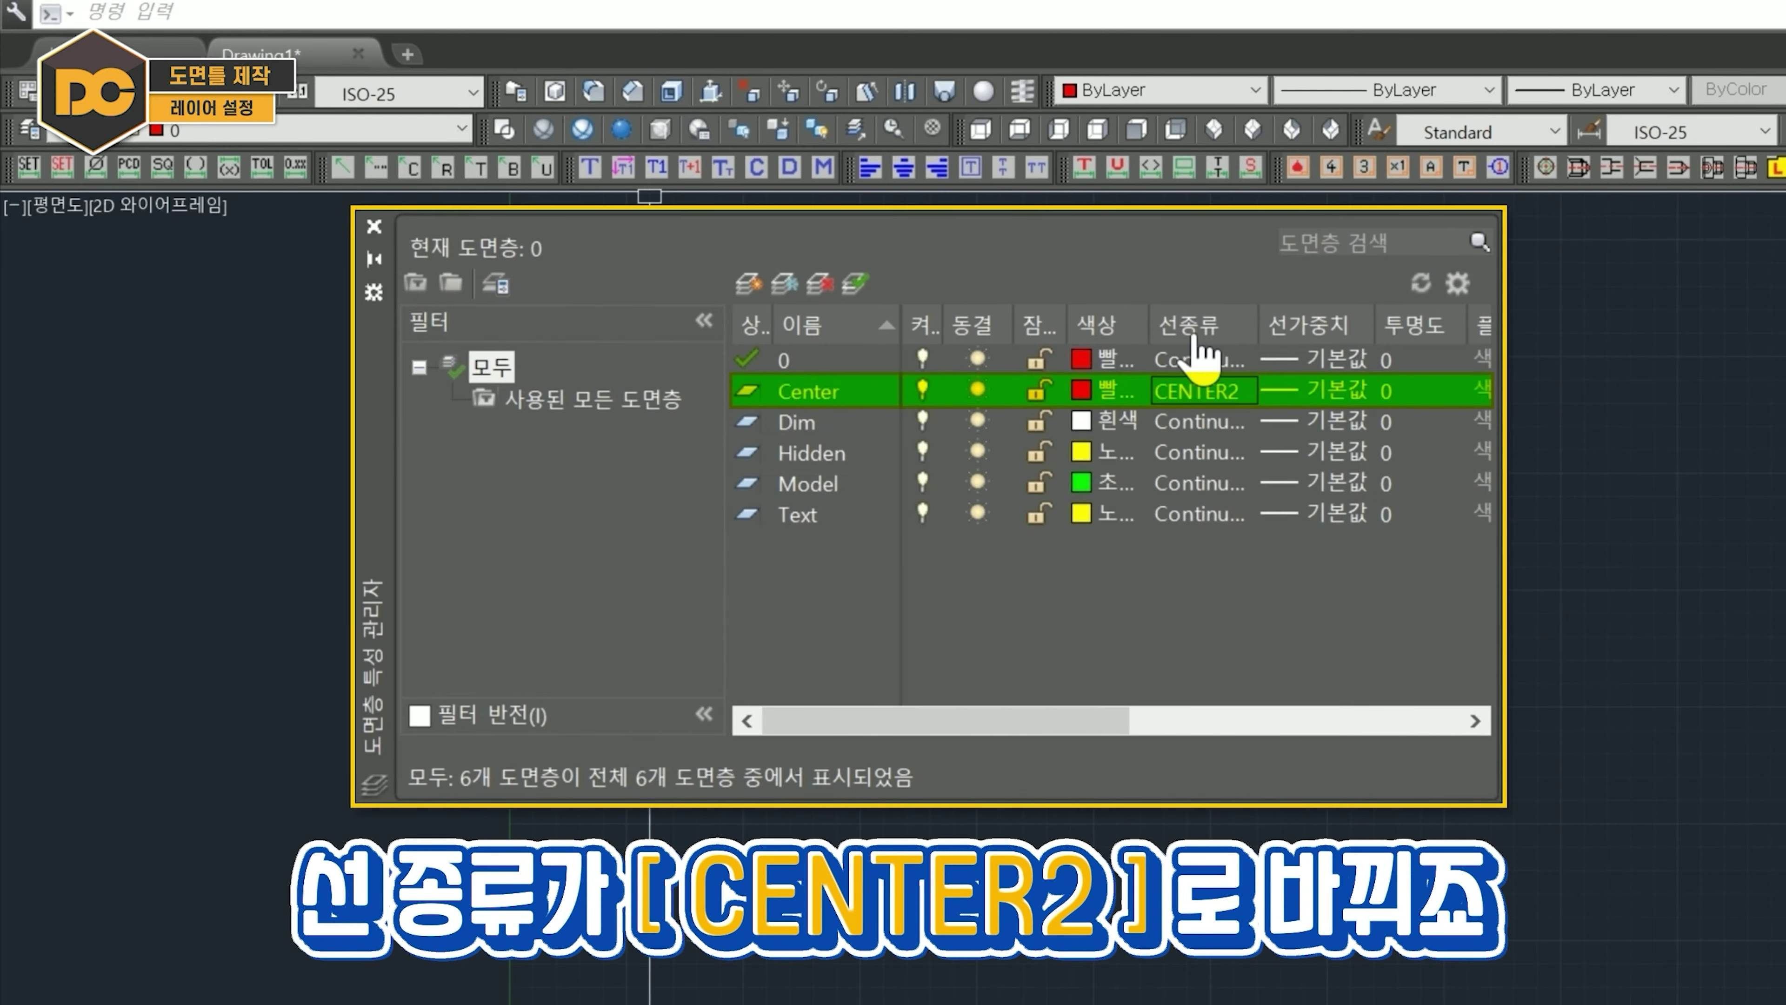
Load the HIDDEN2 linetype from acadiso.lin and assign it to the Hidden layer.
left_click(1196, 461)
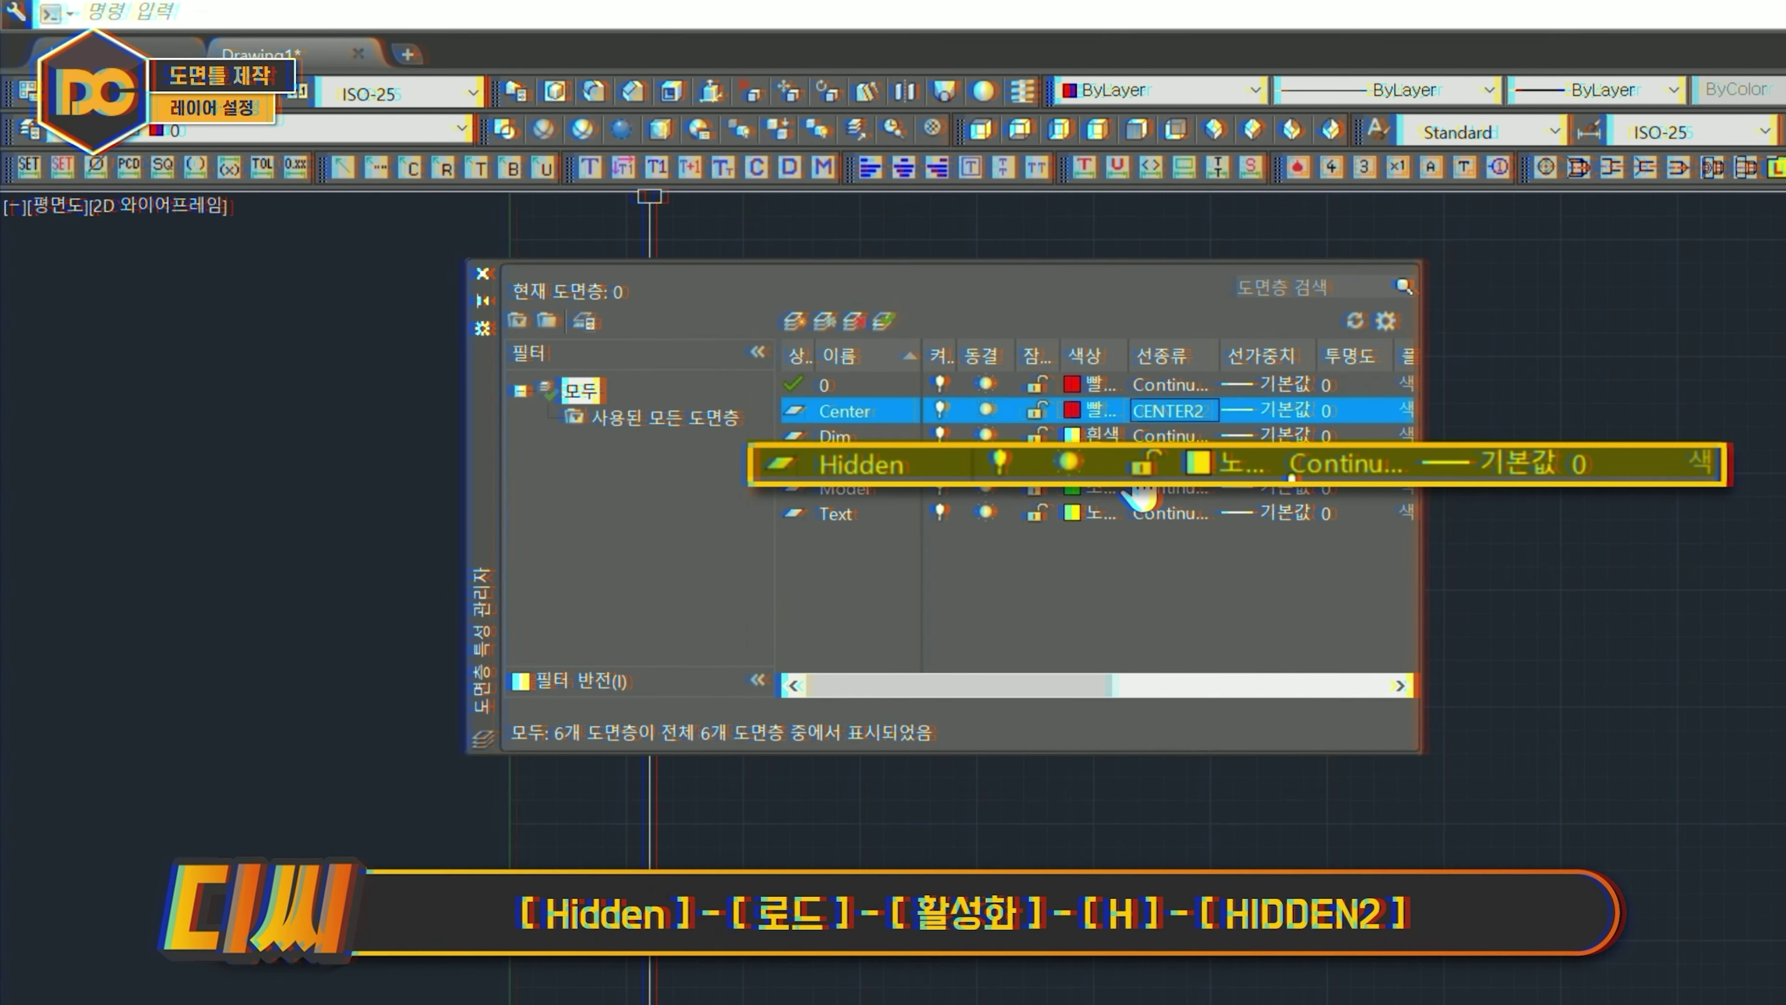
left_click(1314, 760)
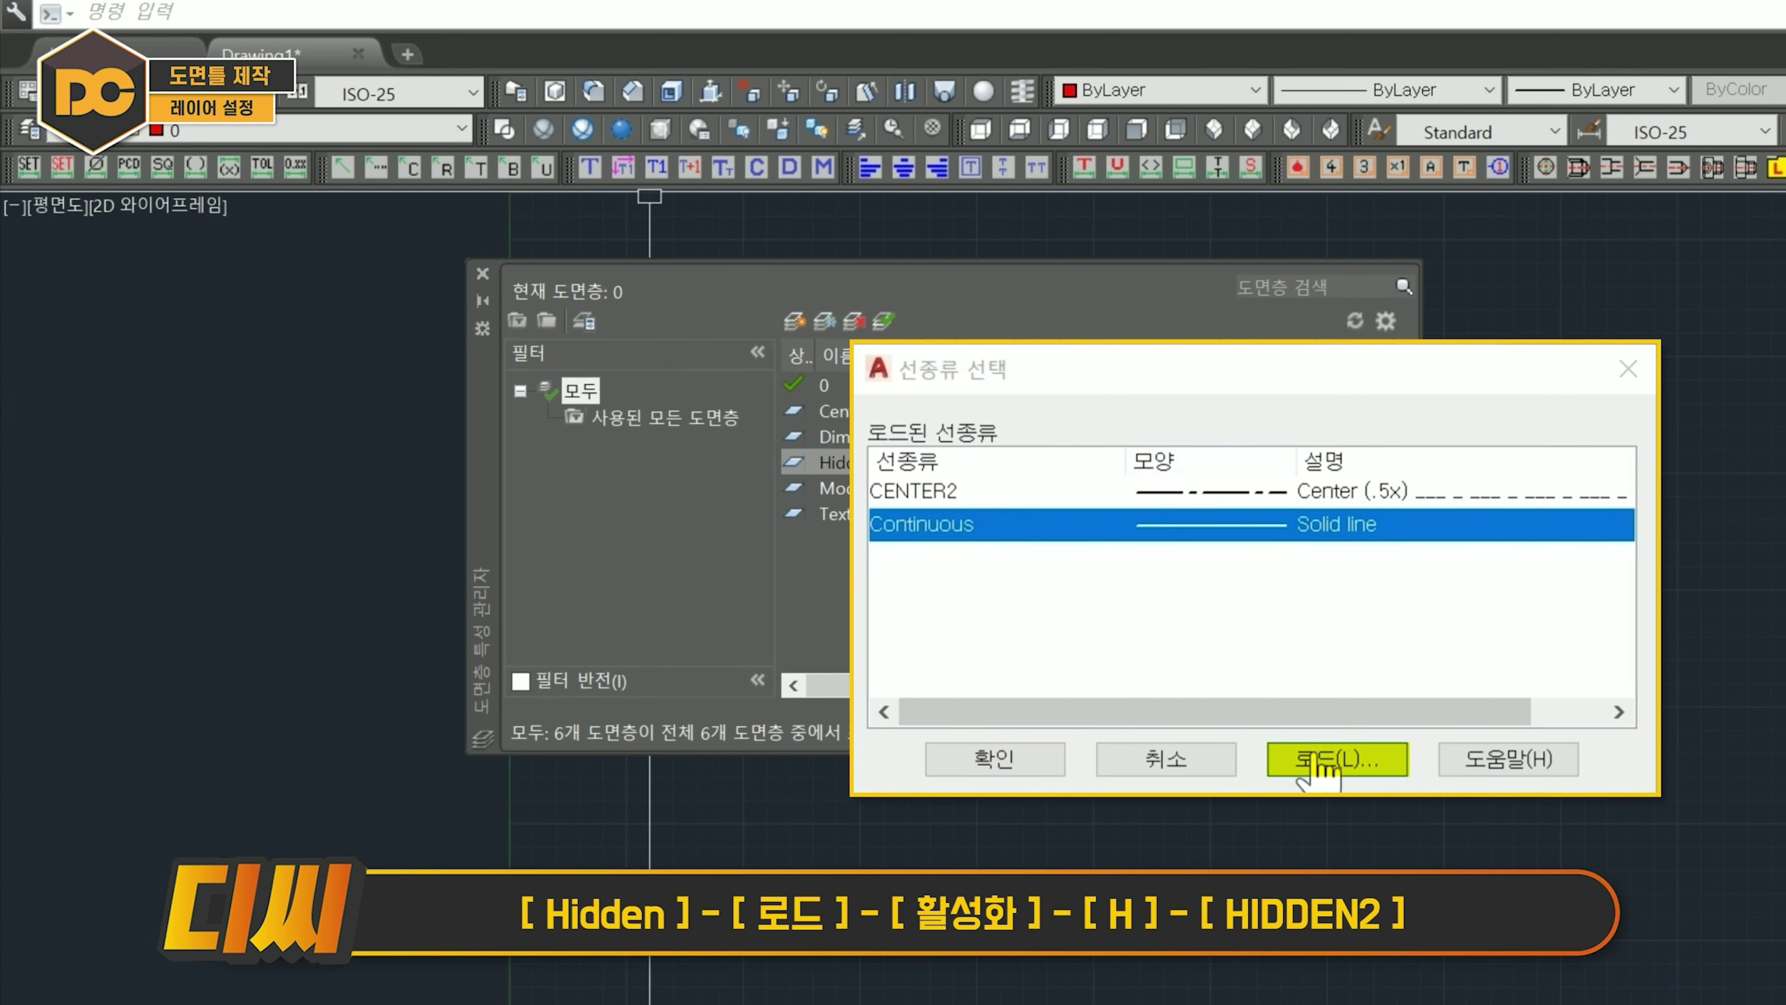
left_click(985, 529)
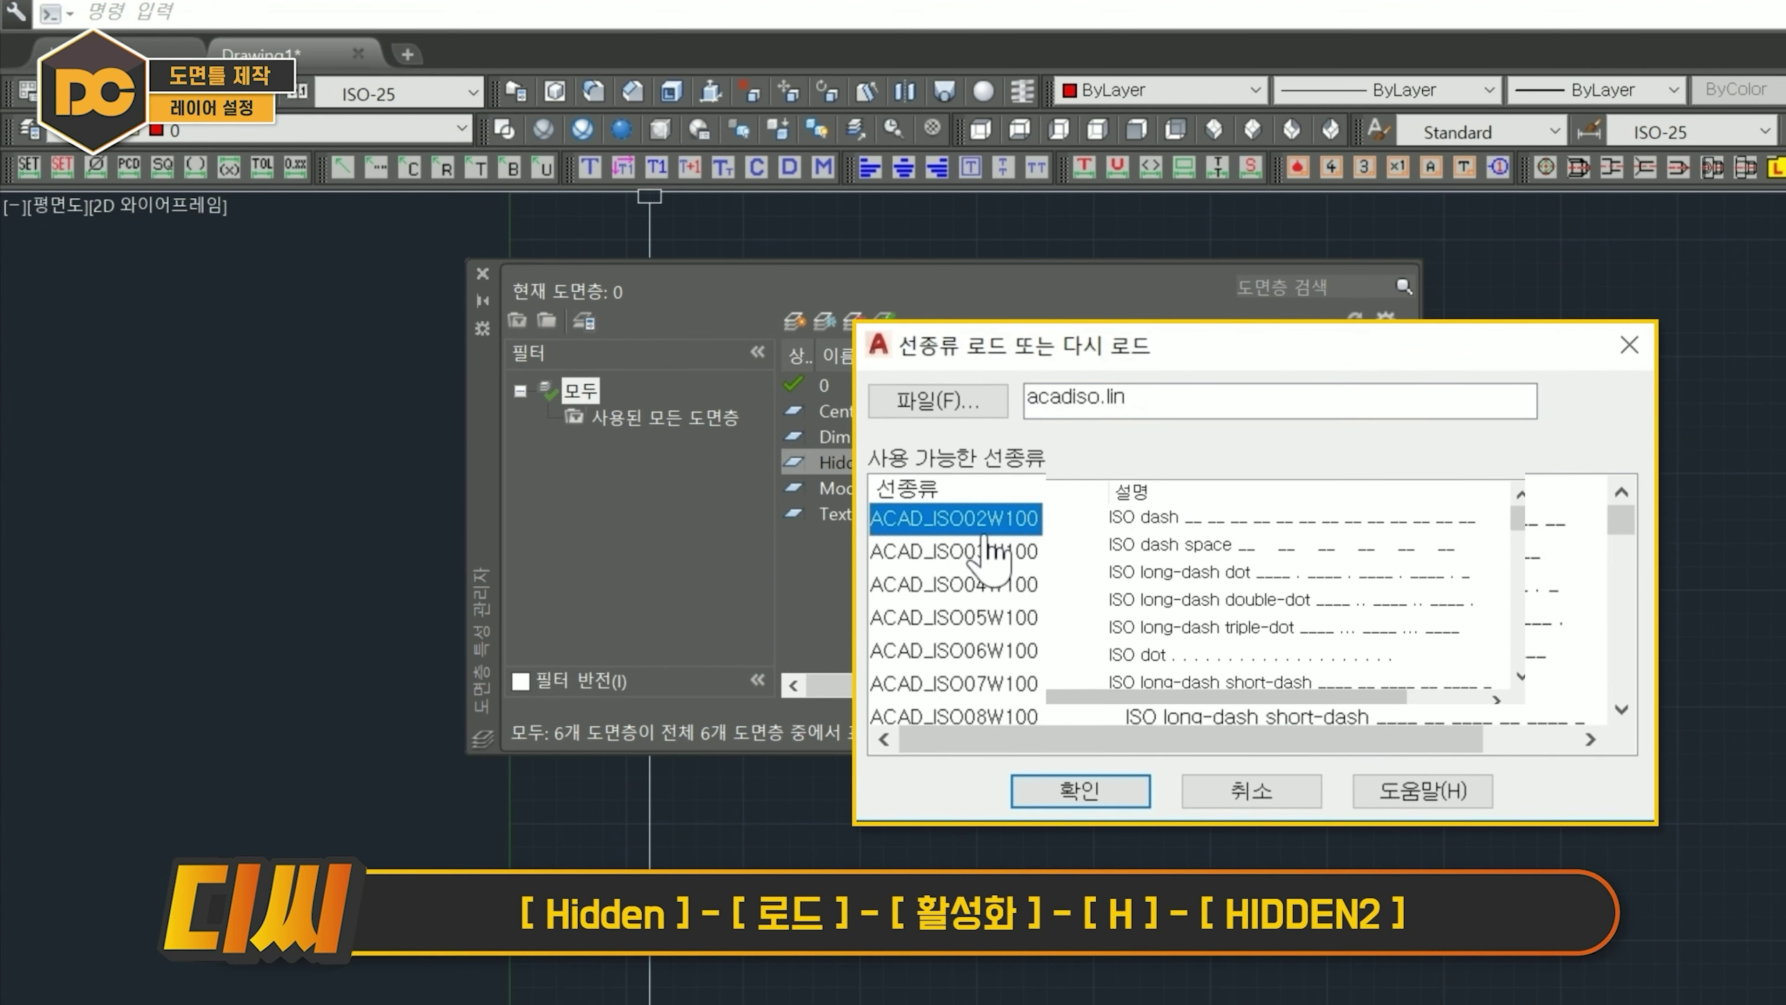
key("h")
left_click(914, 552)
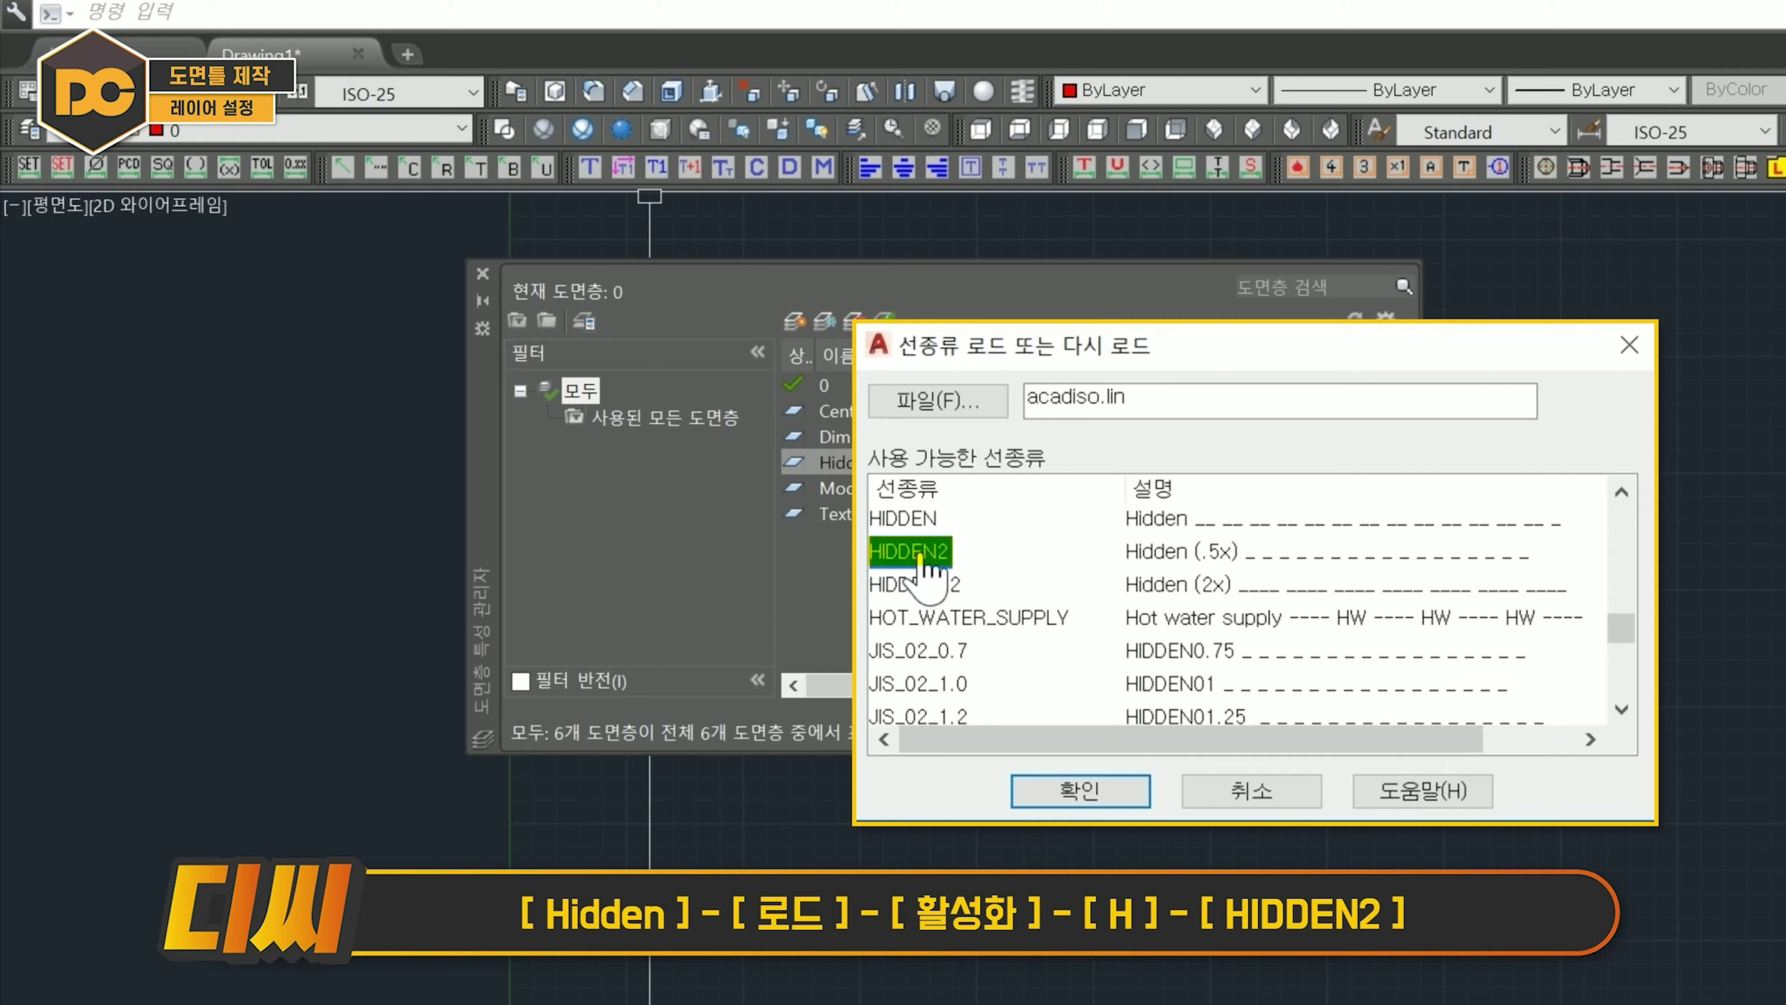
left_click(1079, 789)
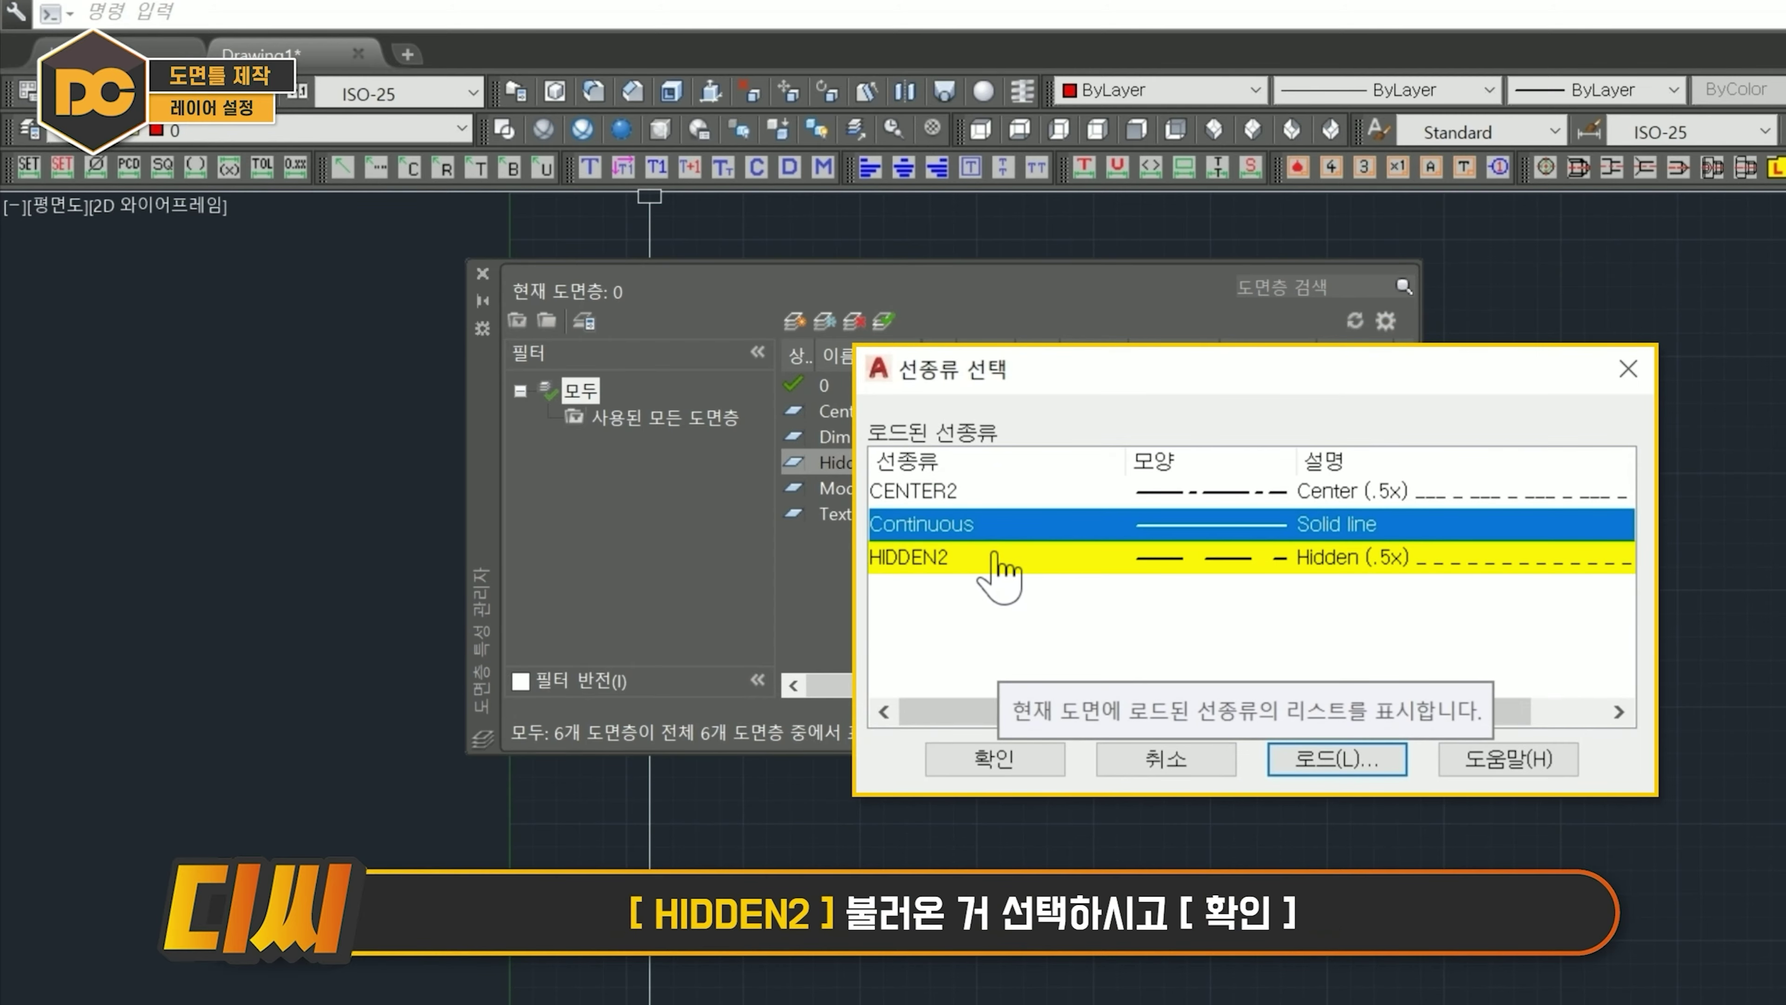
left_click(999, 559)
left_click(993, 759)
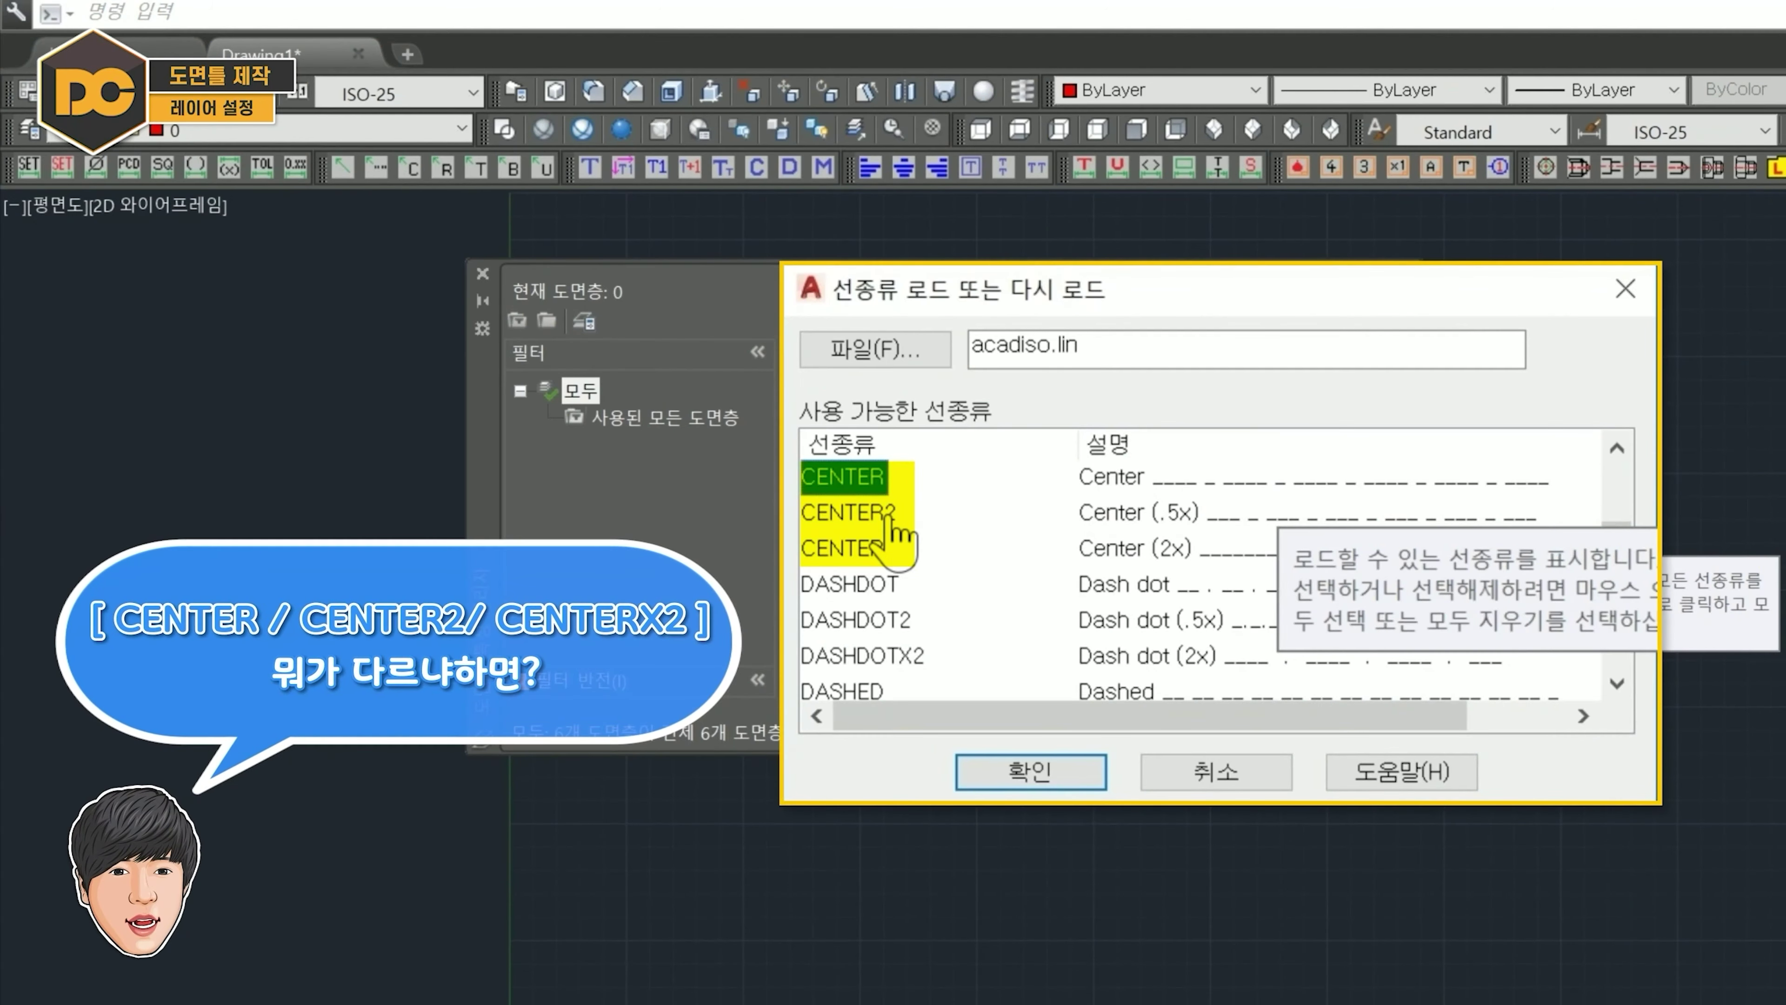
Compare the CENTER, CENTER2 and CENTERX2 linetypes among the available linetypes.
left_click(879, 514)
left_click(902, 556)
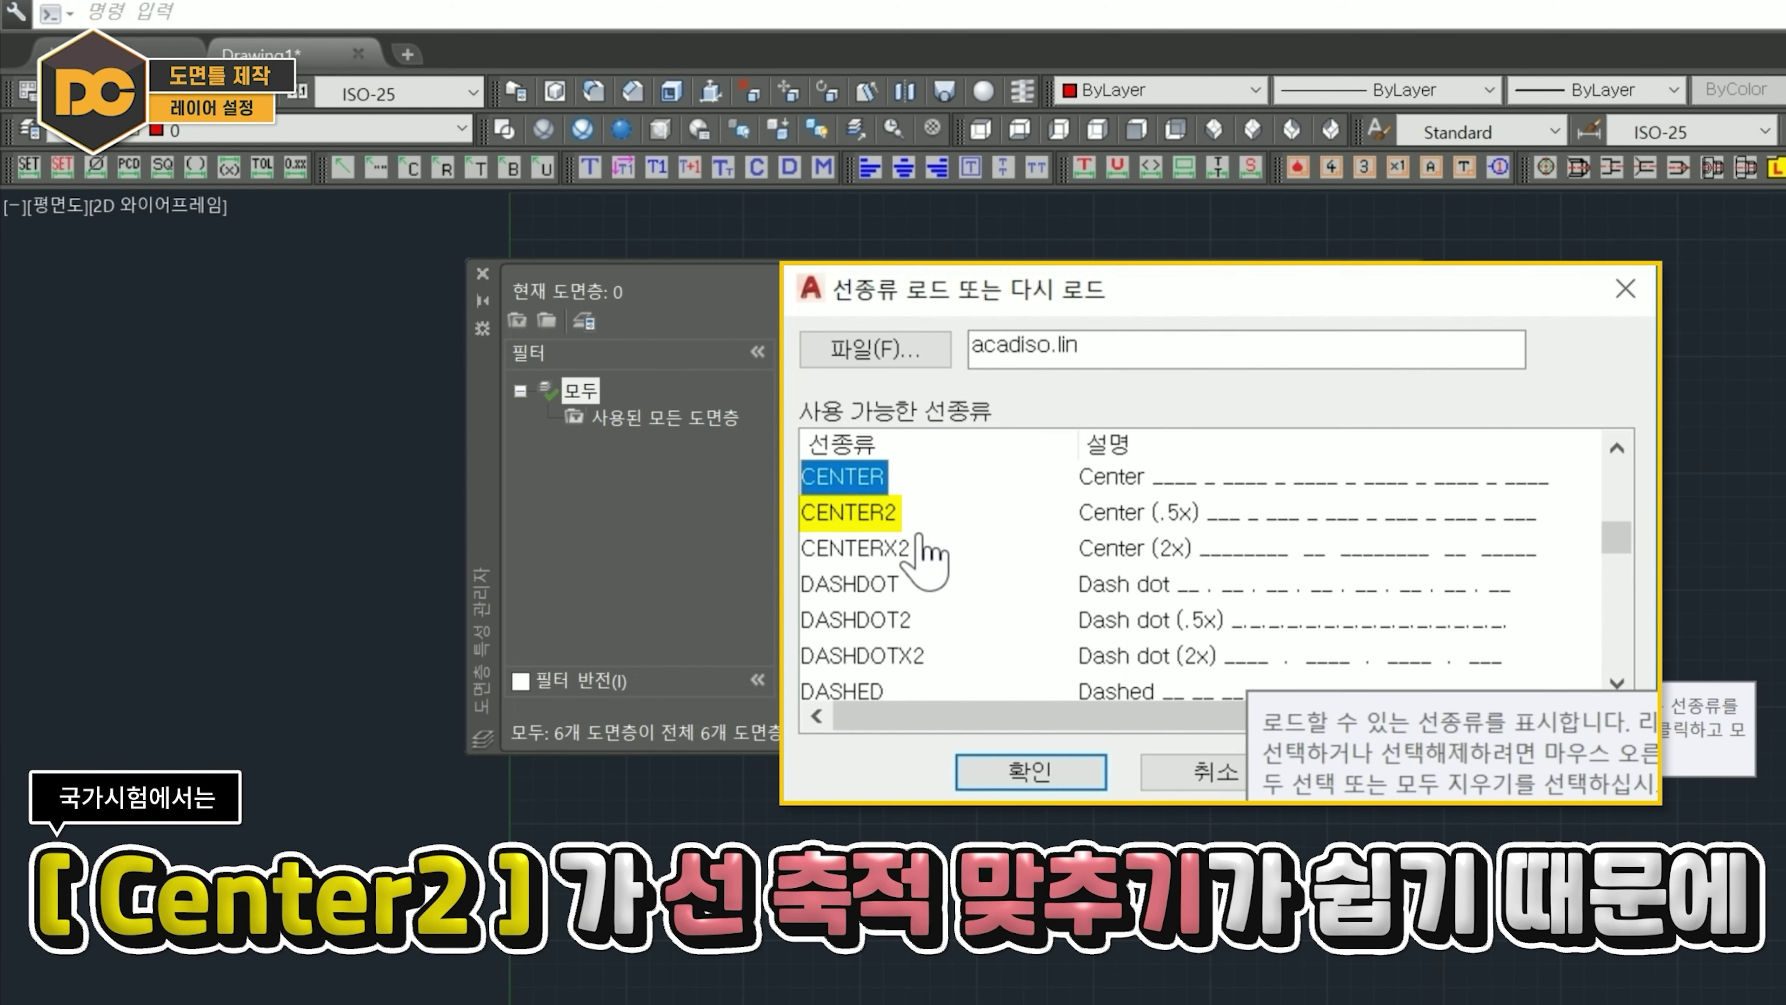
left_click(855, 517)
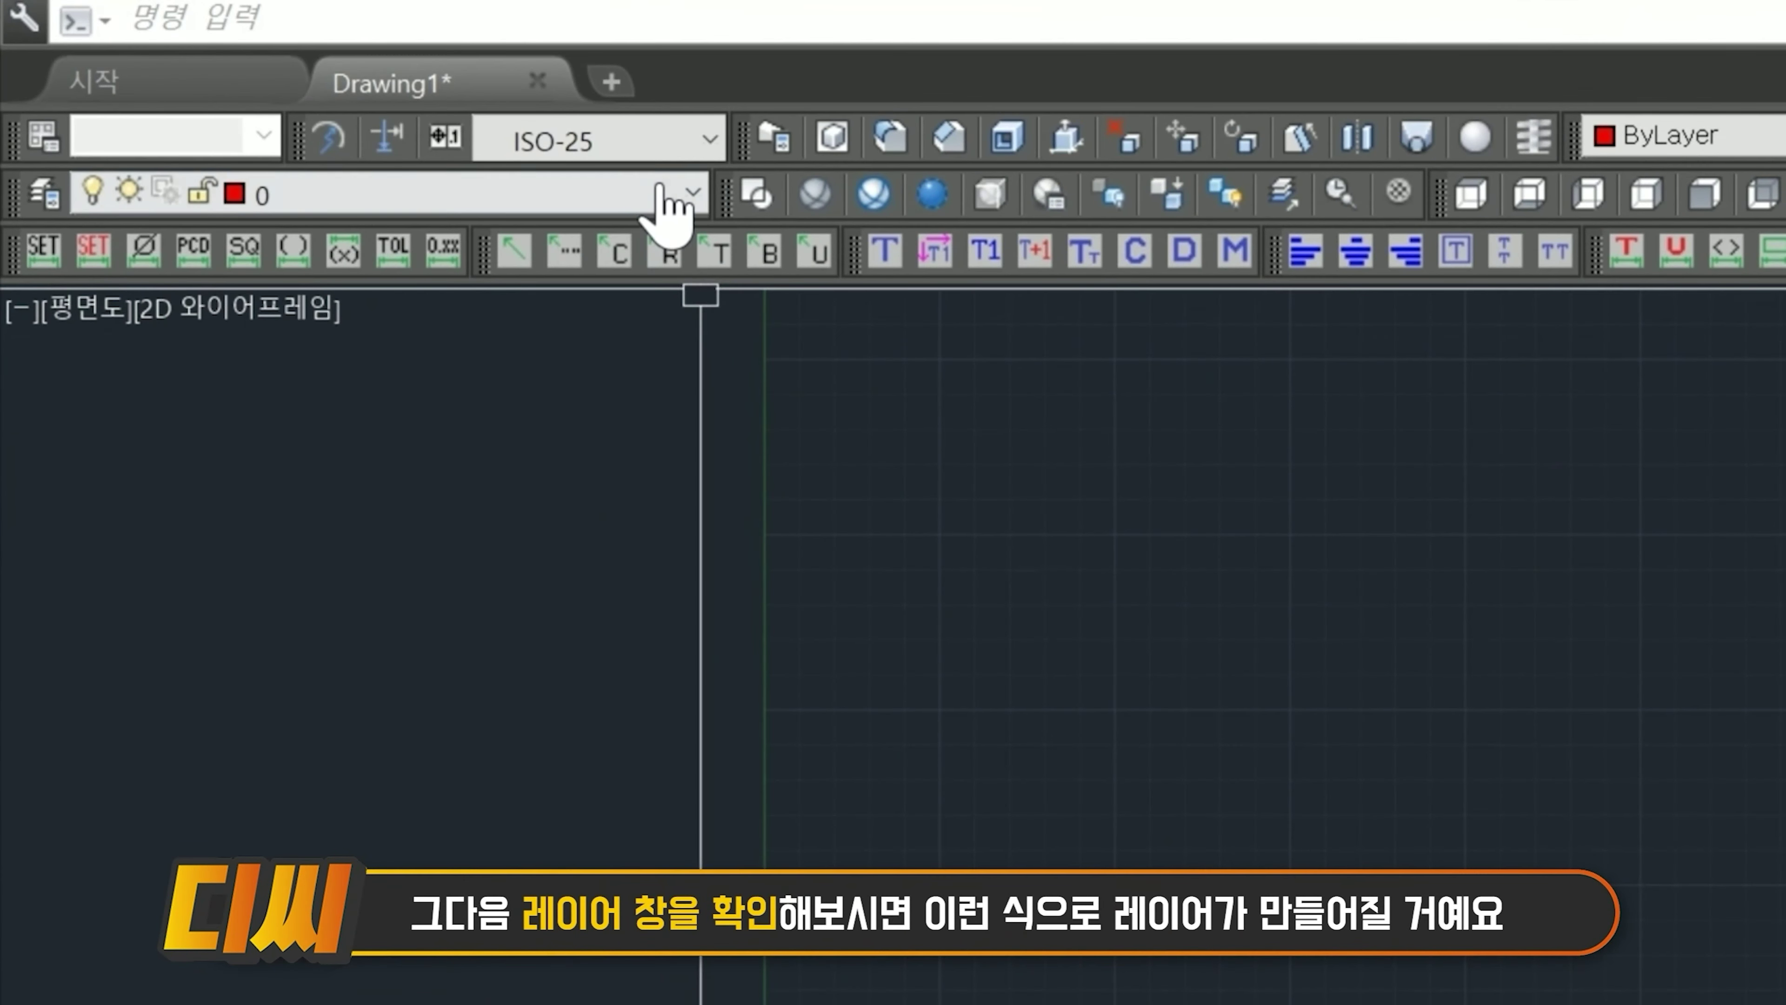
Review the created layers and erase the sample dimension from the drawing.
left_click(441, 125)
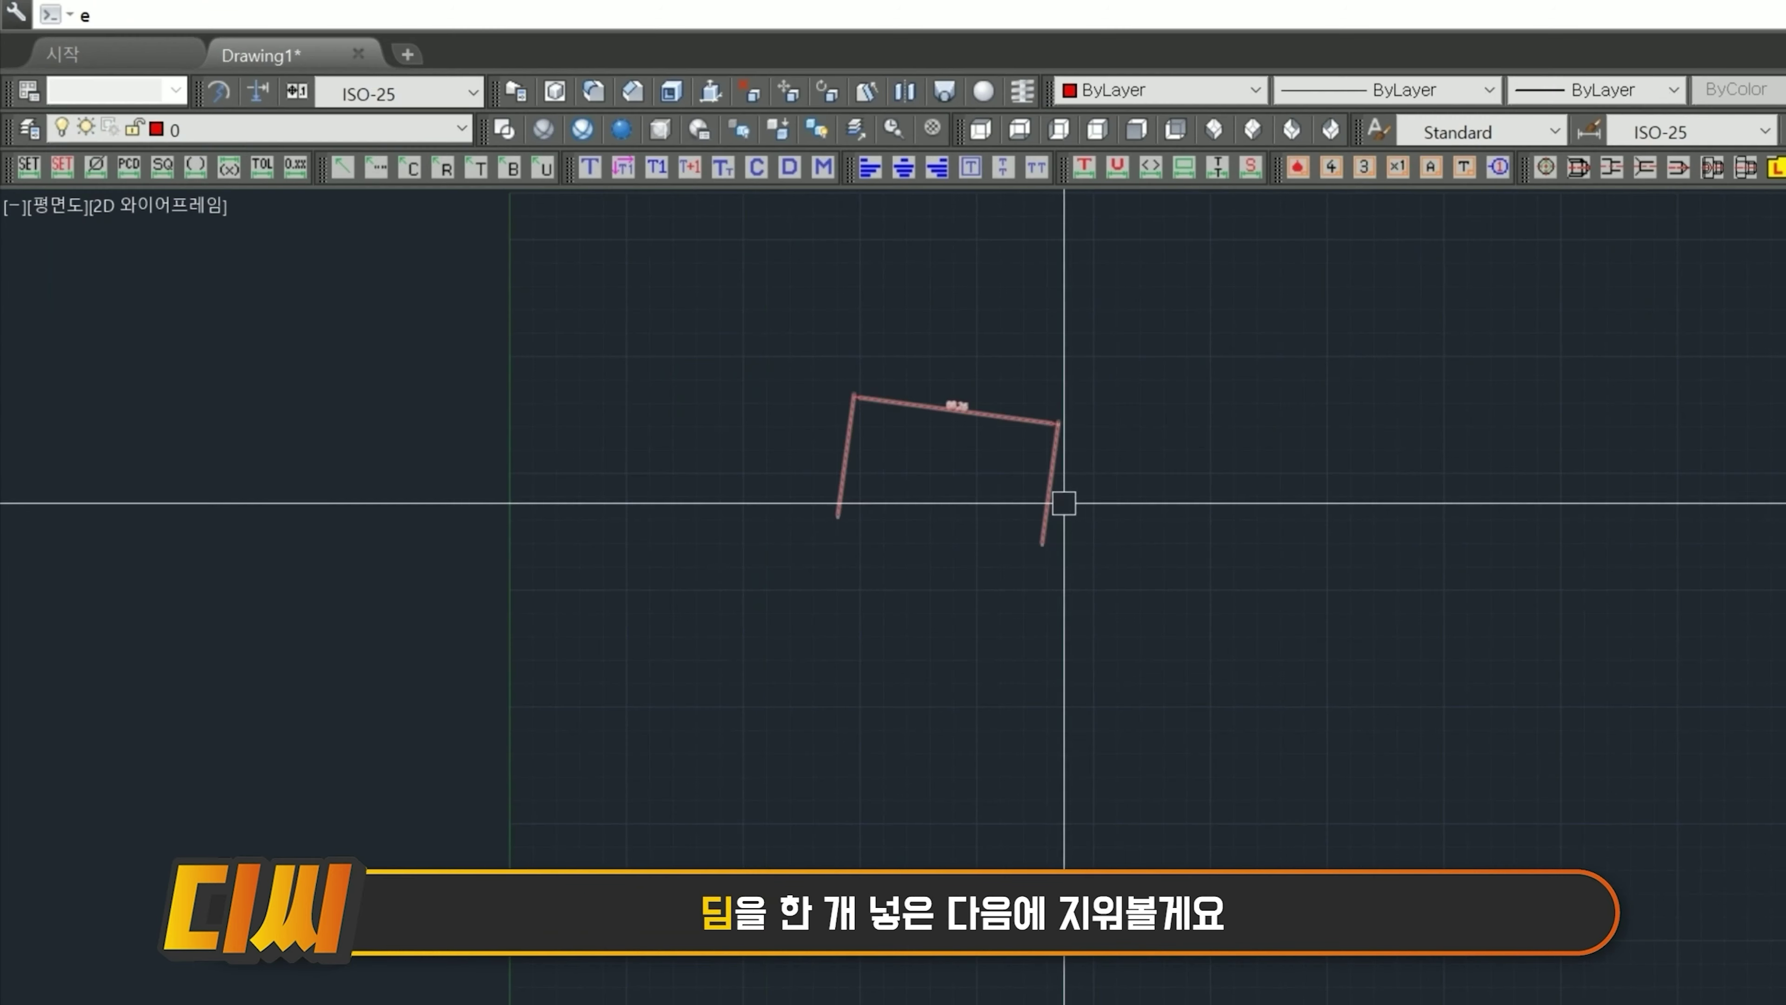
type("e")
key("Return")
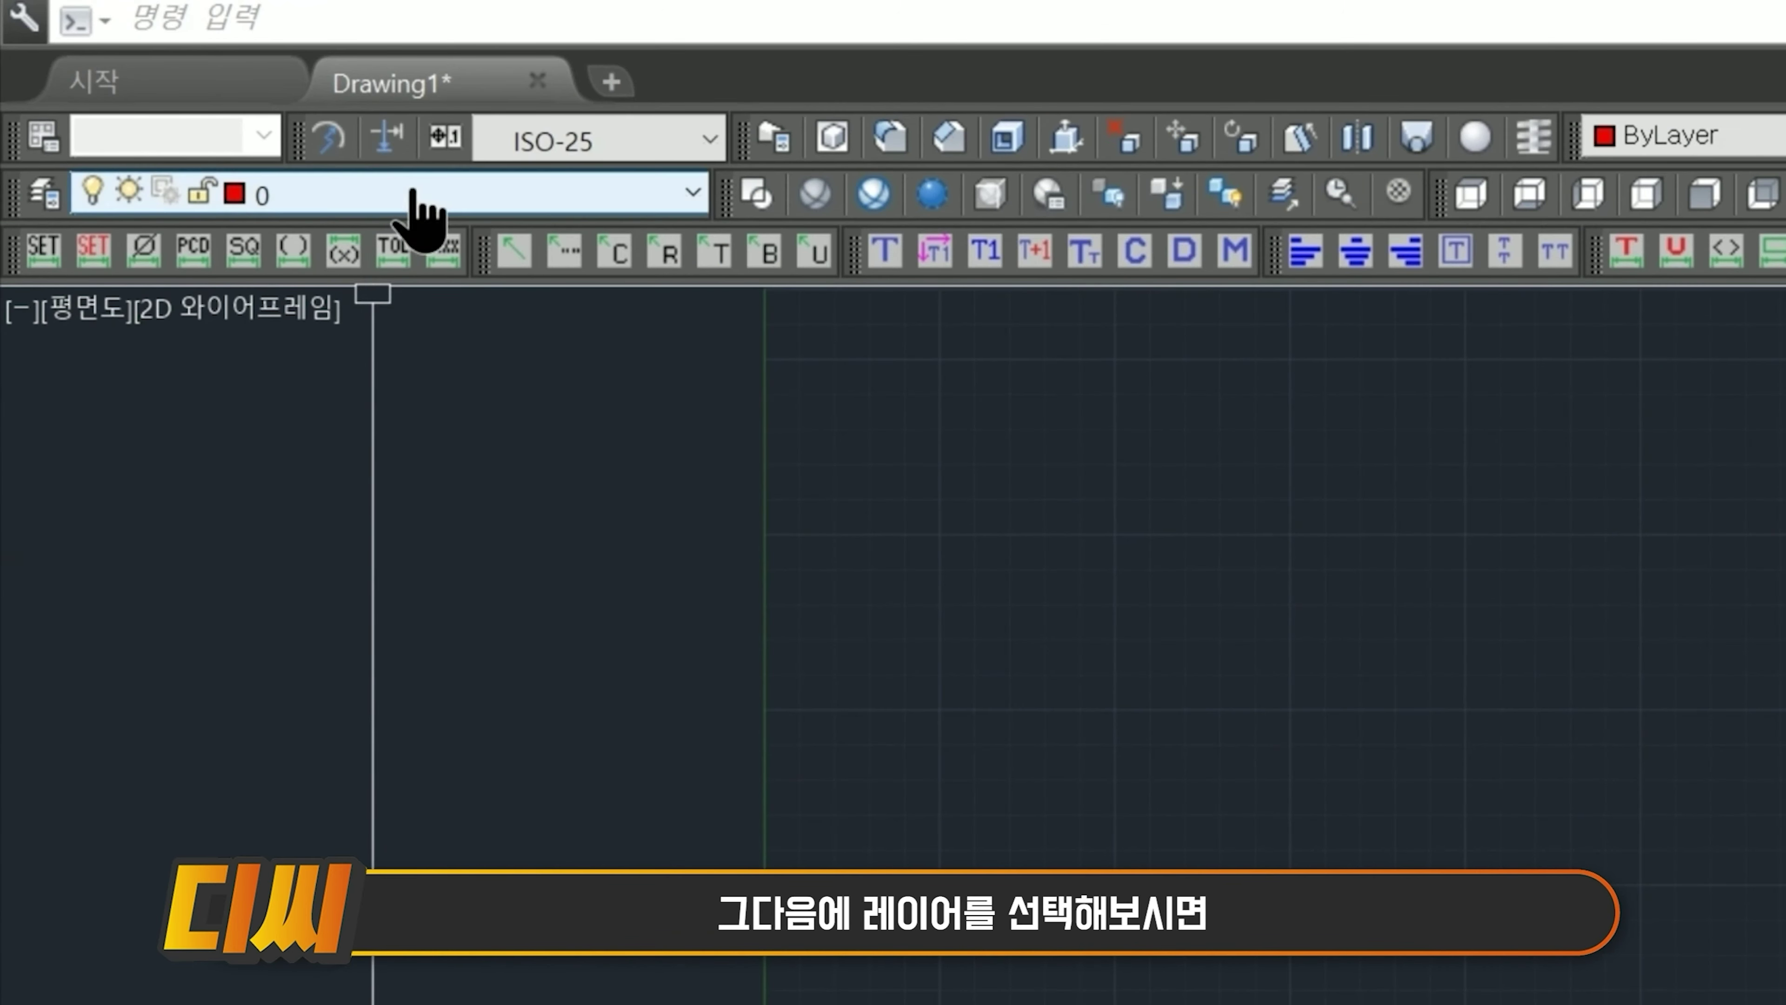
Check the layer list again and try to delete the Defpoints layer.
left_click(276, 128)
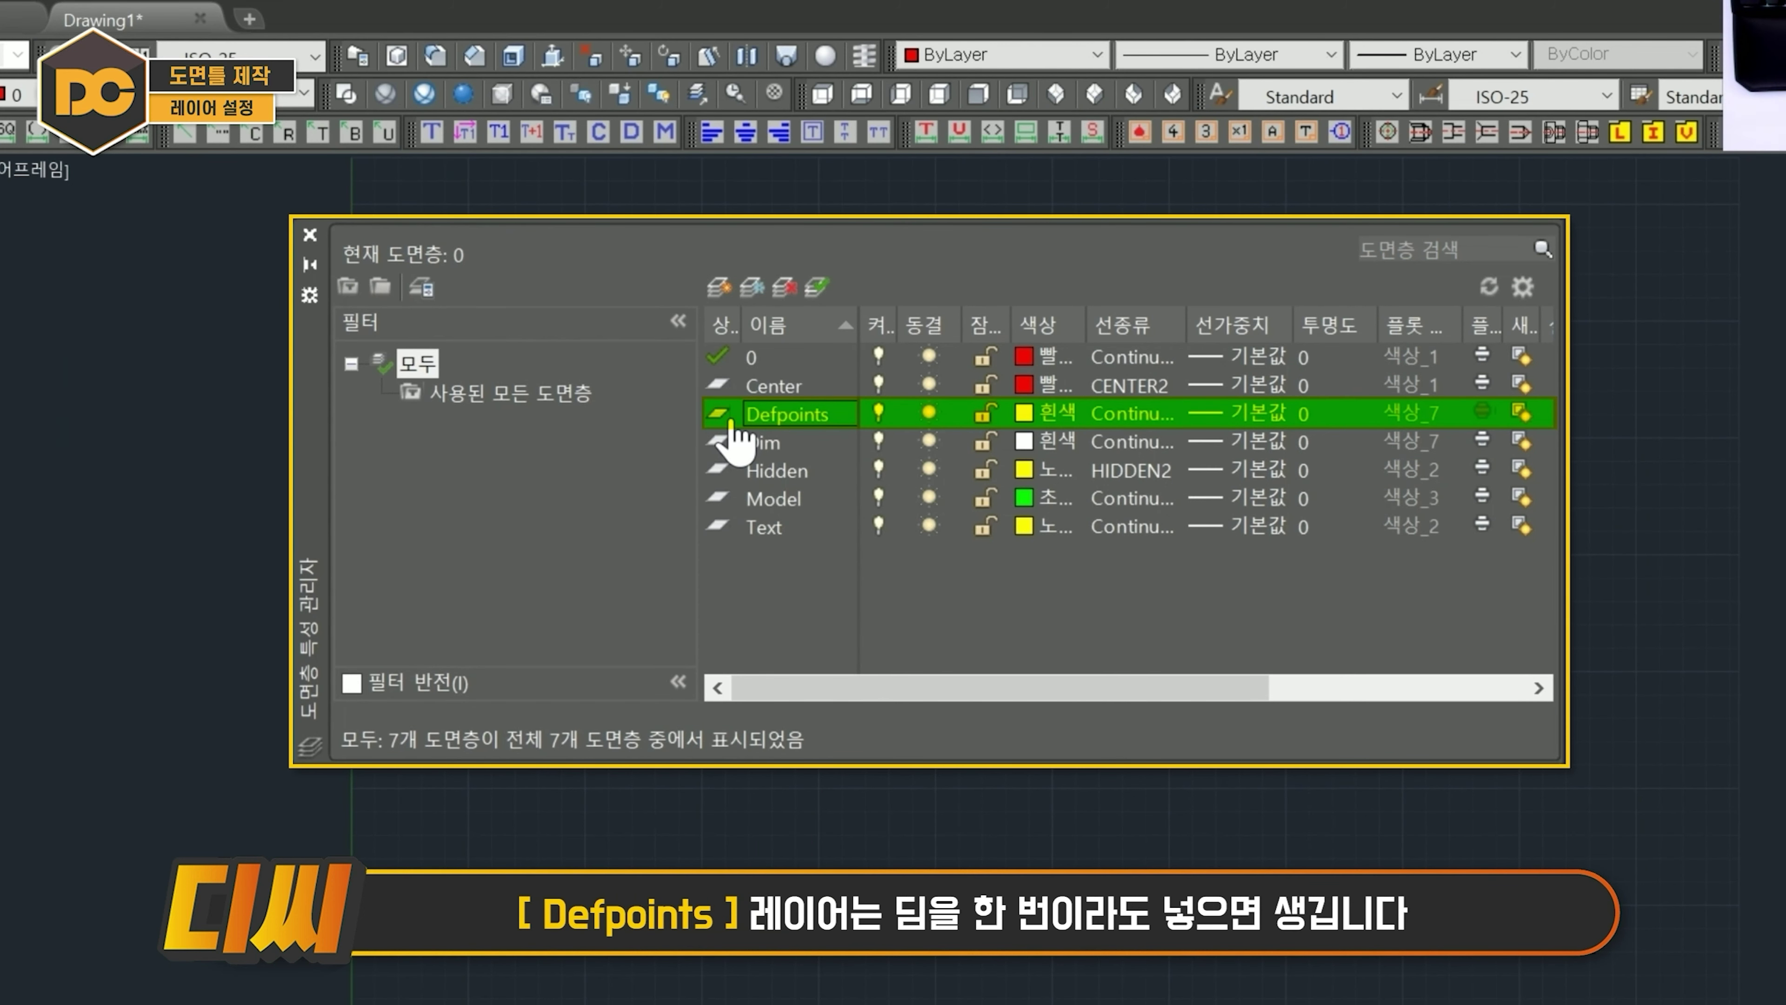
left_click(787, 289)
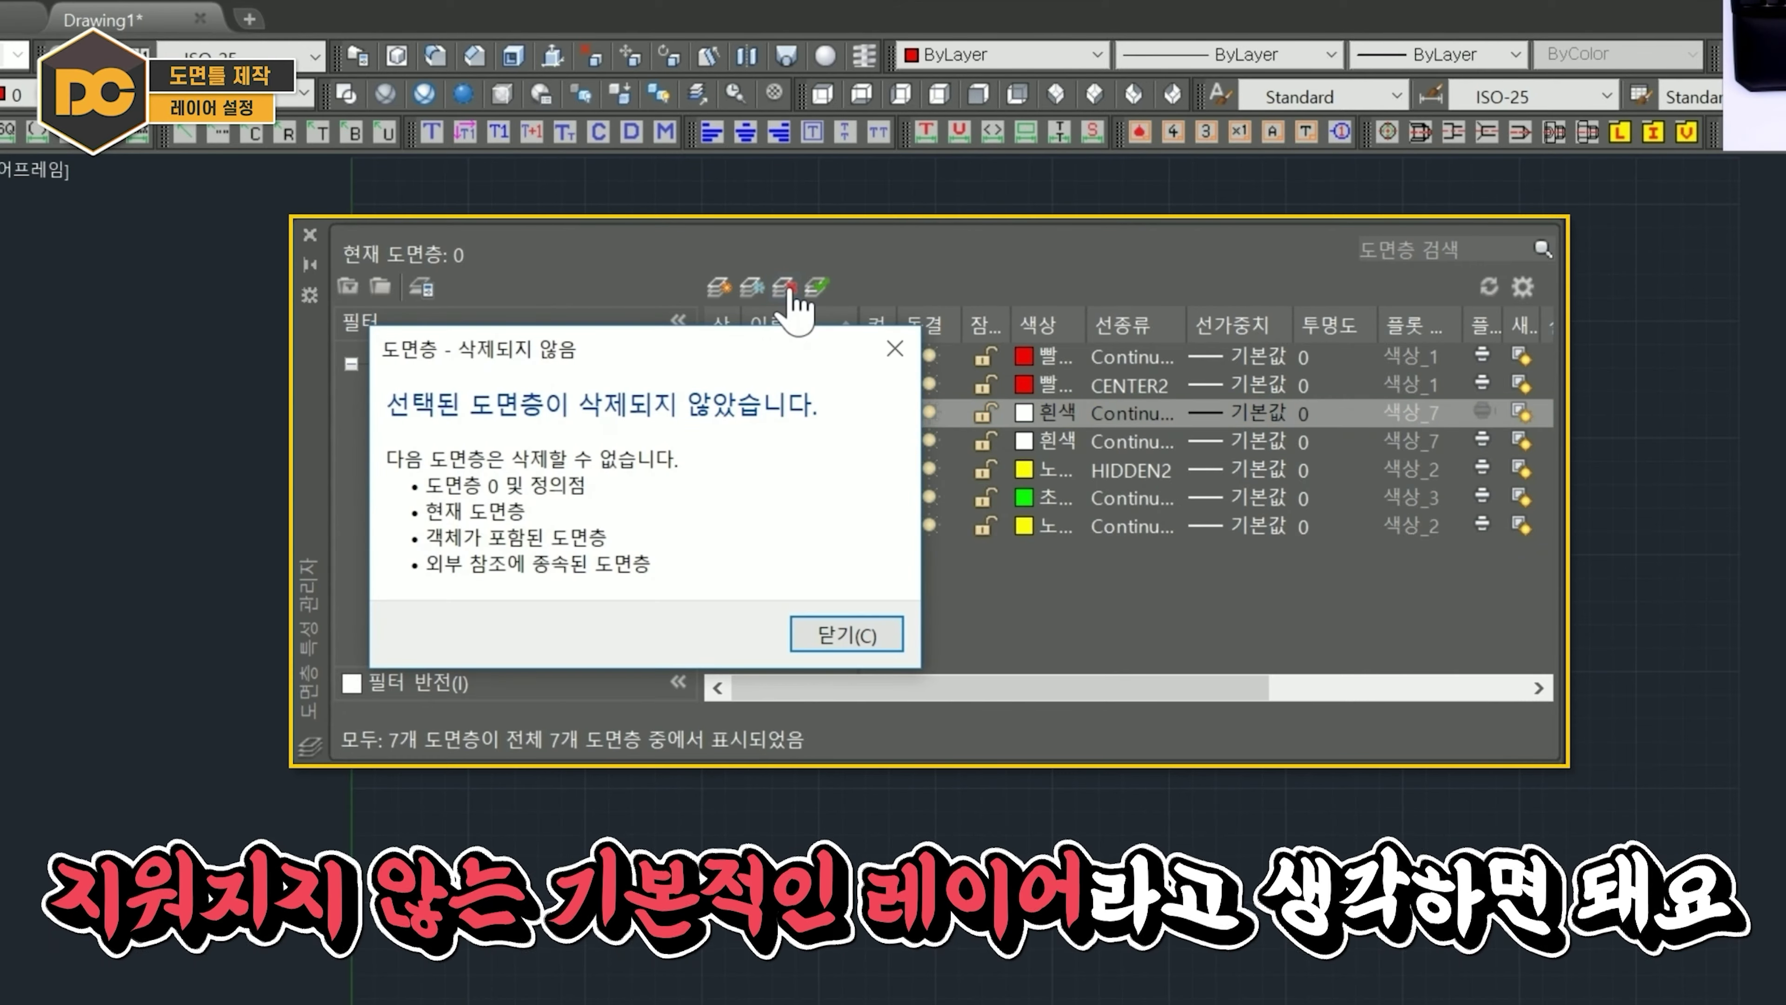
left_click(893, 349)
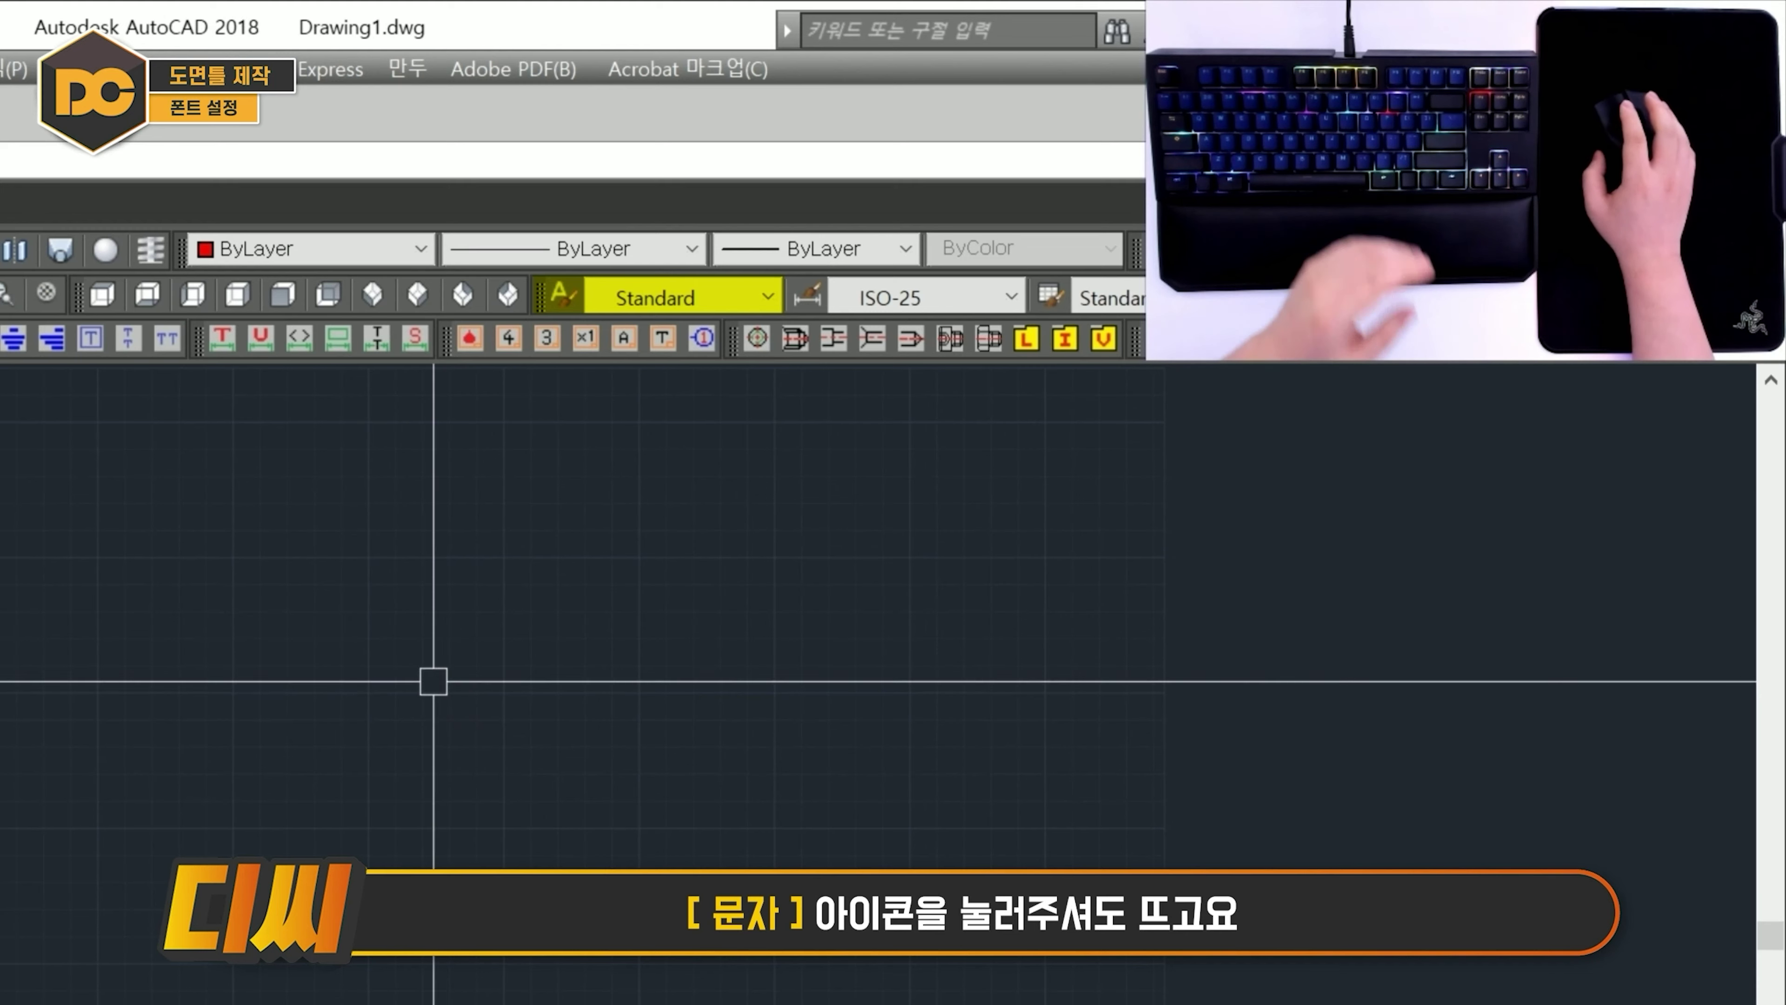
Set the font of the Standard text style to isocp.shx.
left_click(561, 292)
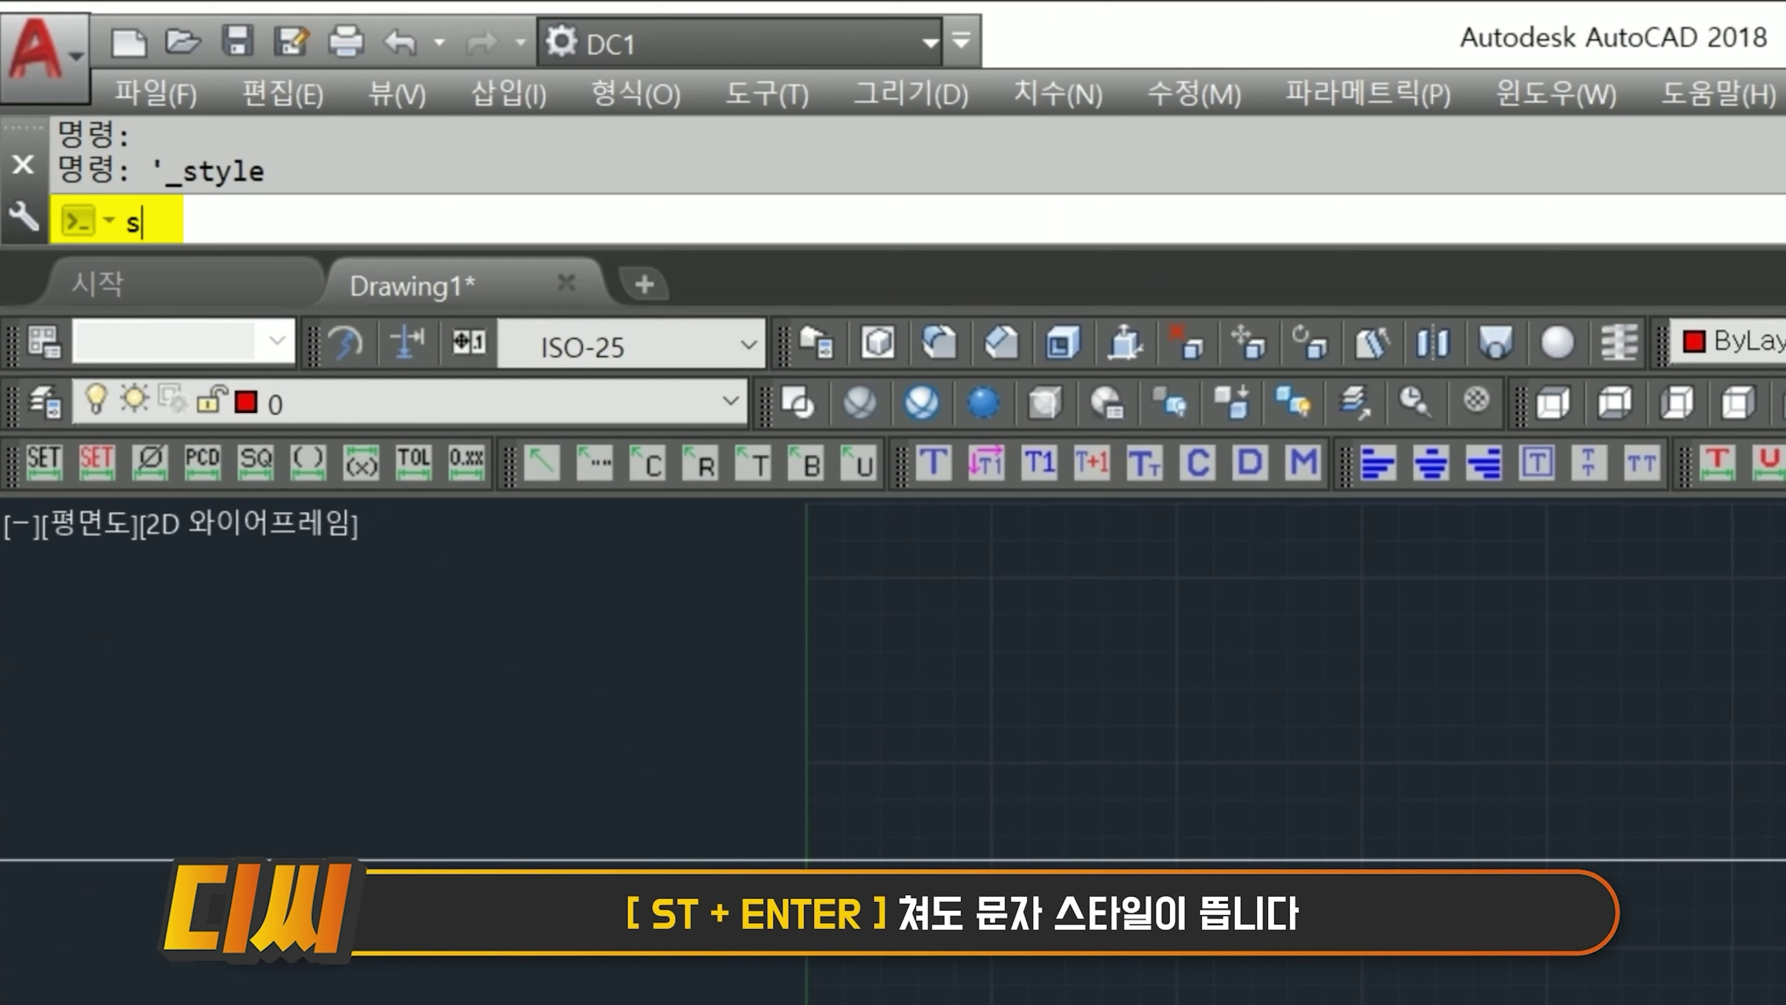
key("Return")
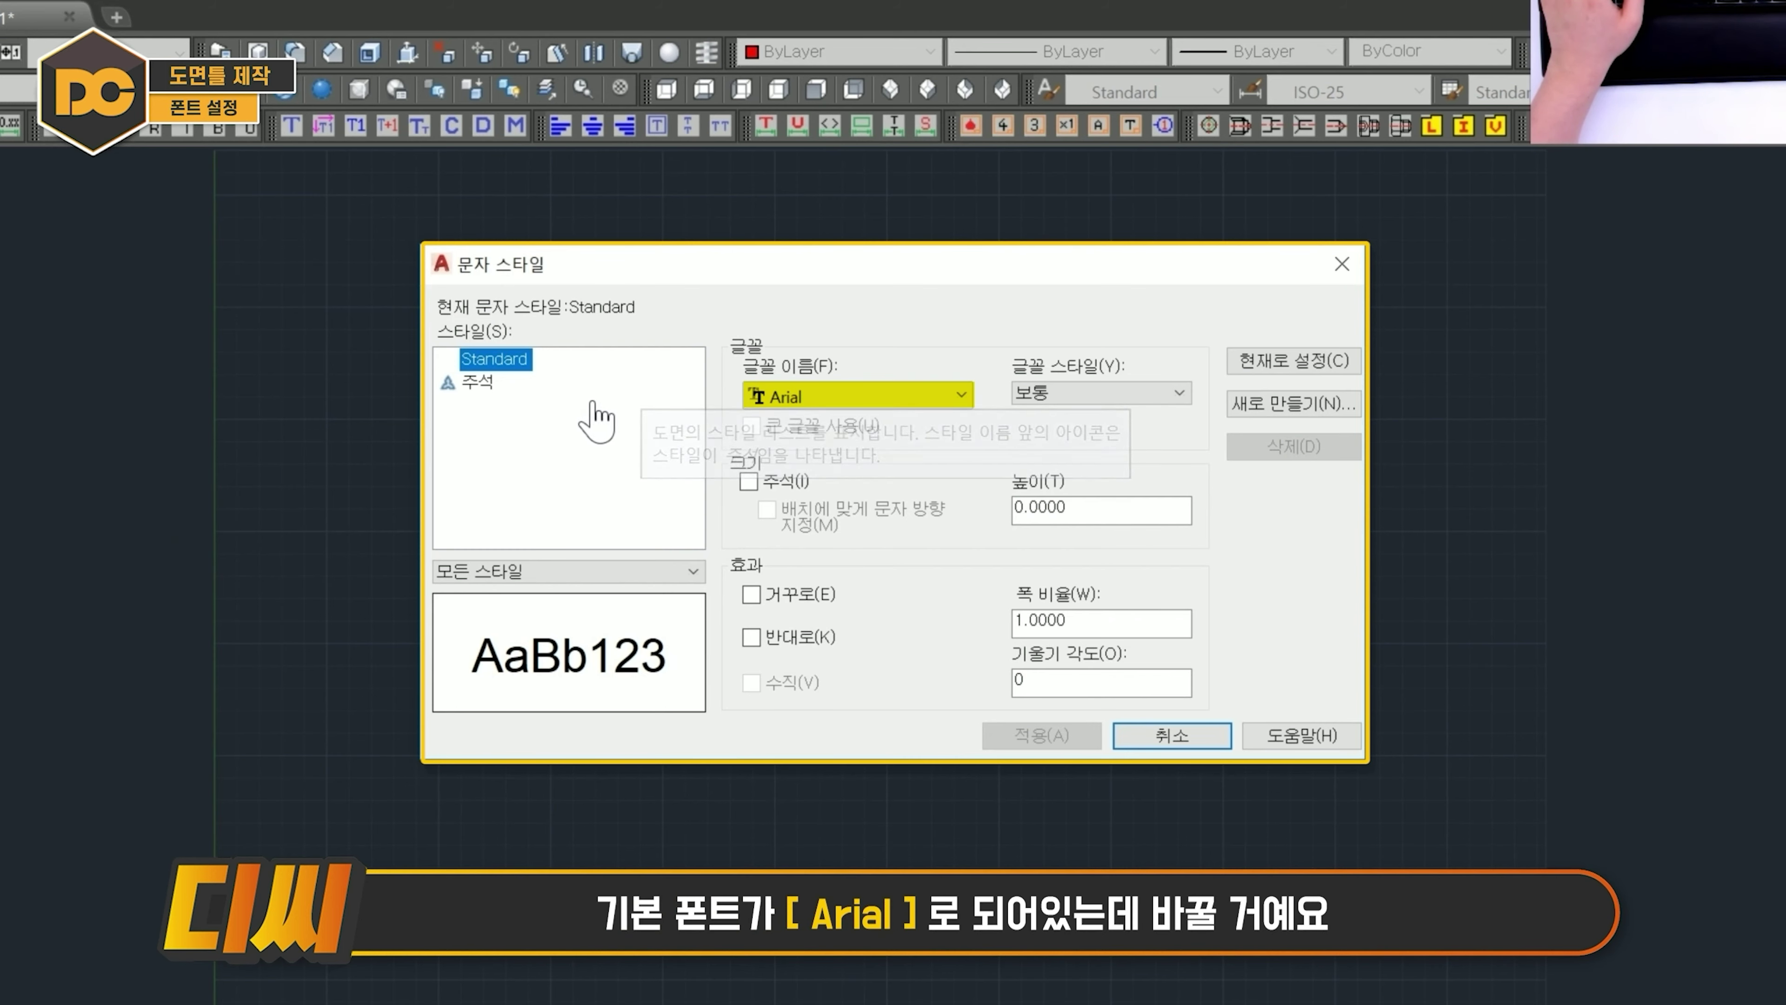
left_click(857, 398)
key("i")
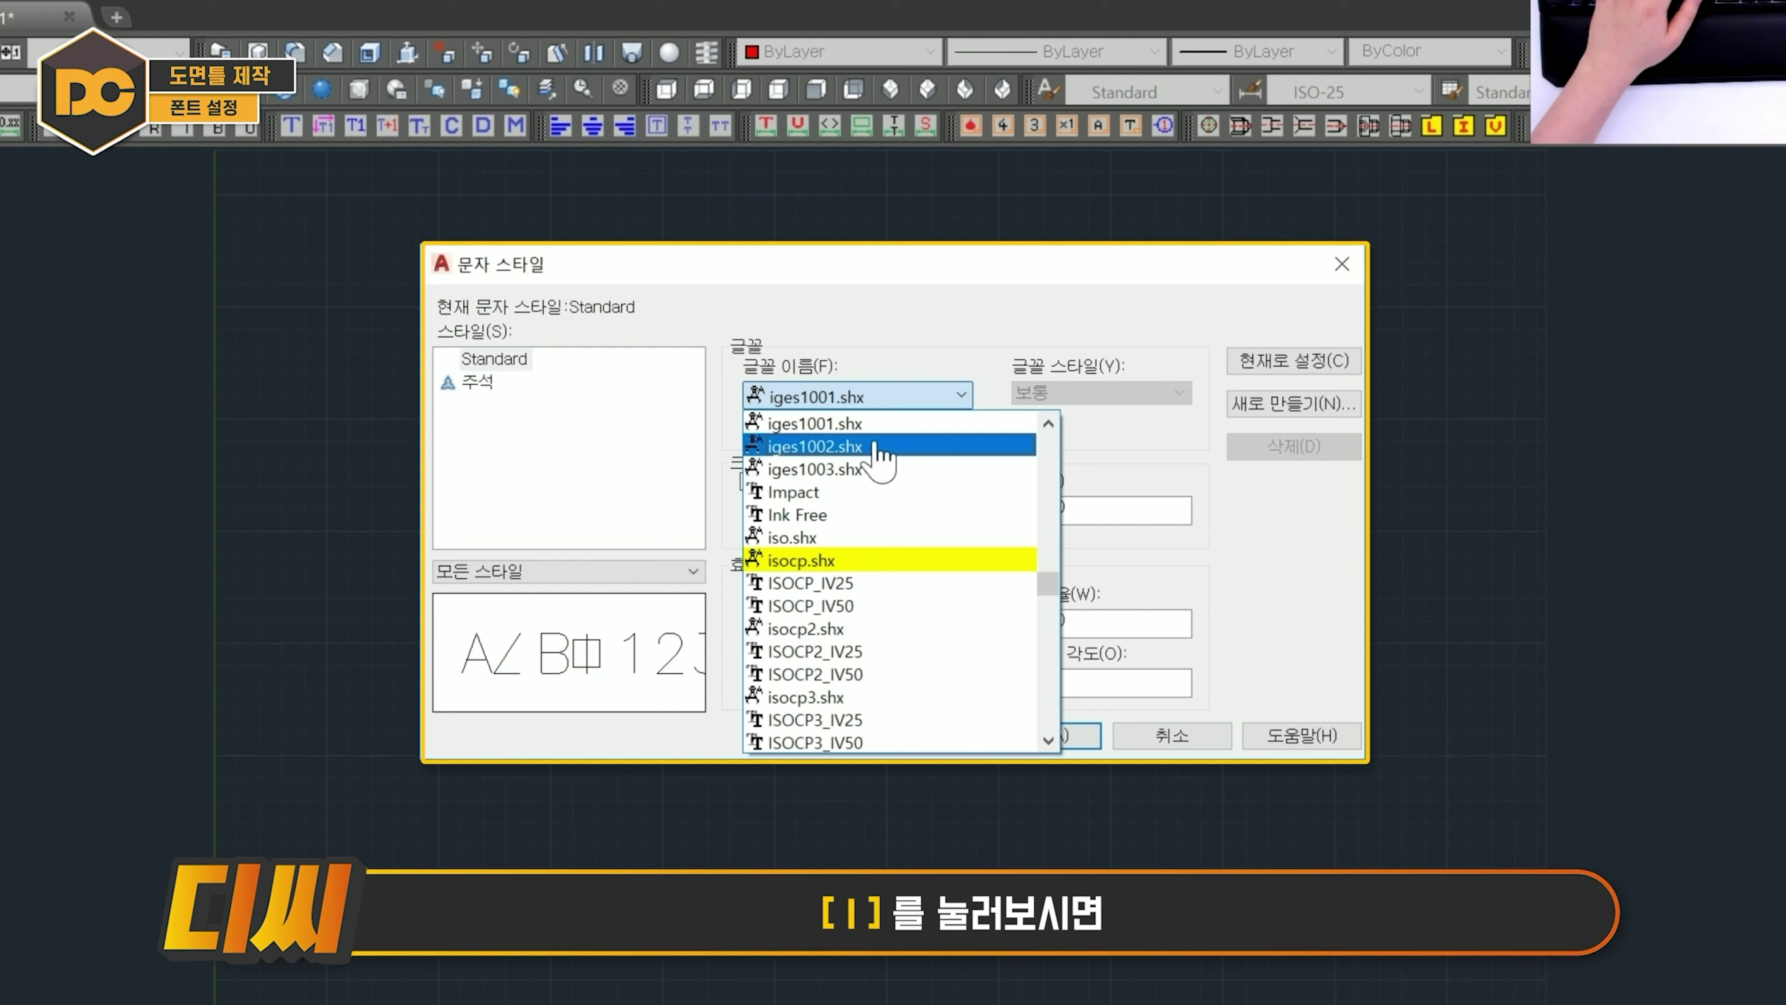
left_click(873, 561)
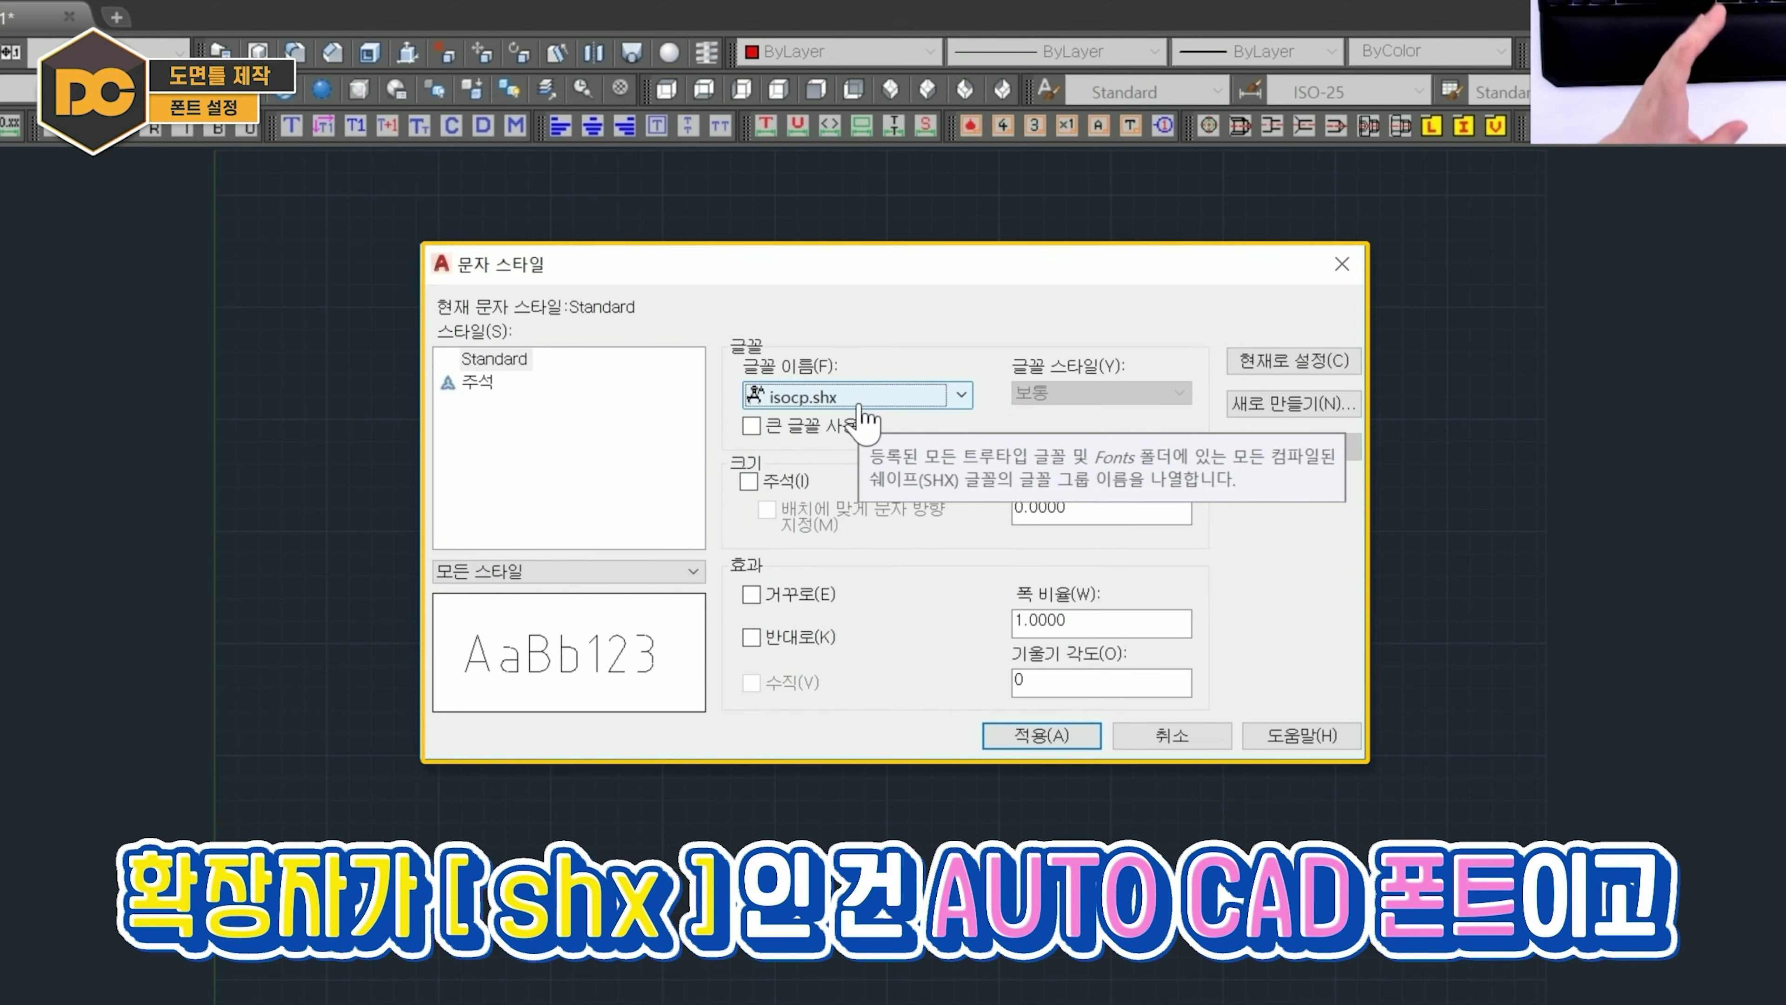
Try romans.shx as the font of the Standard text style.
left_click(861, 405)
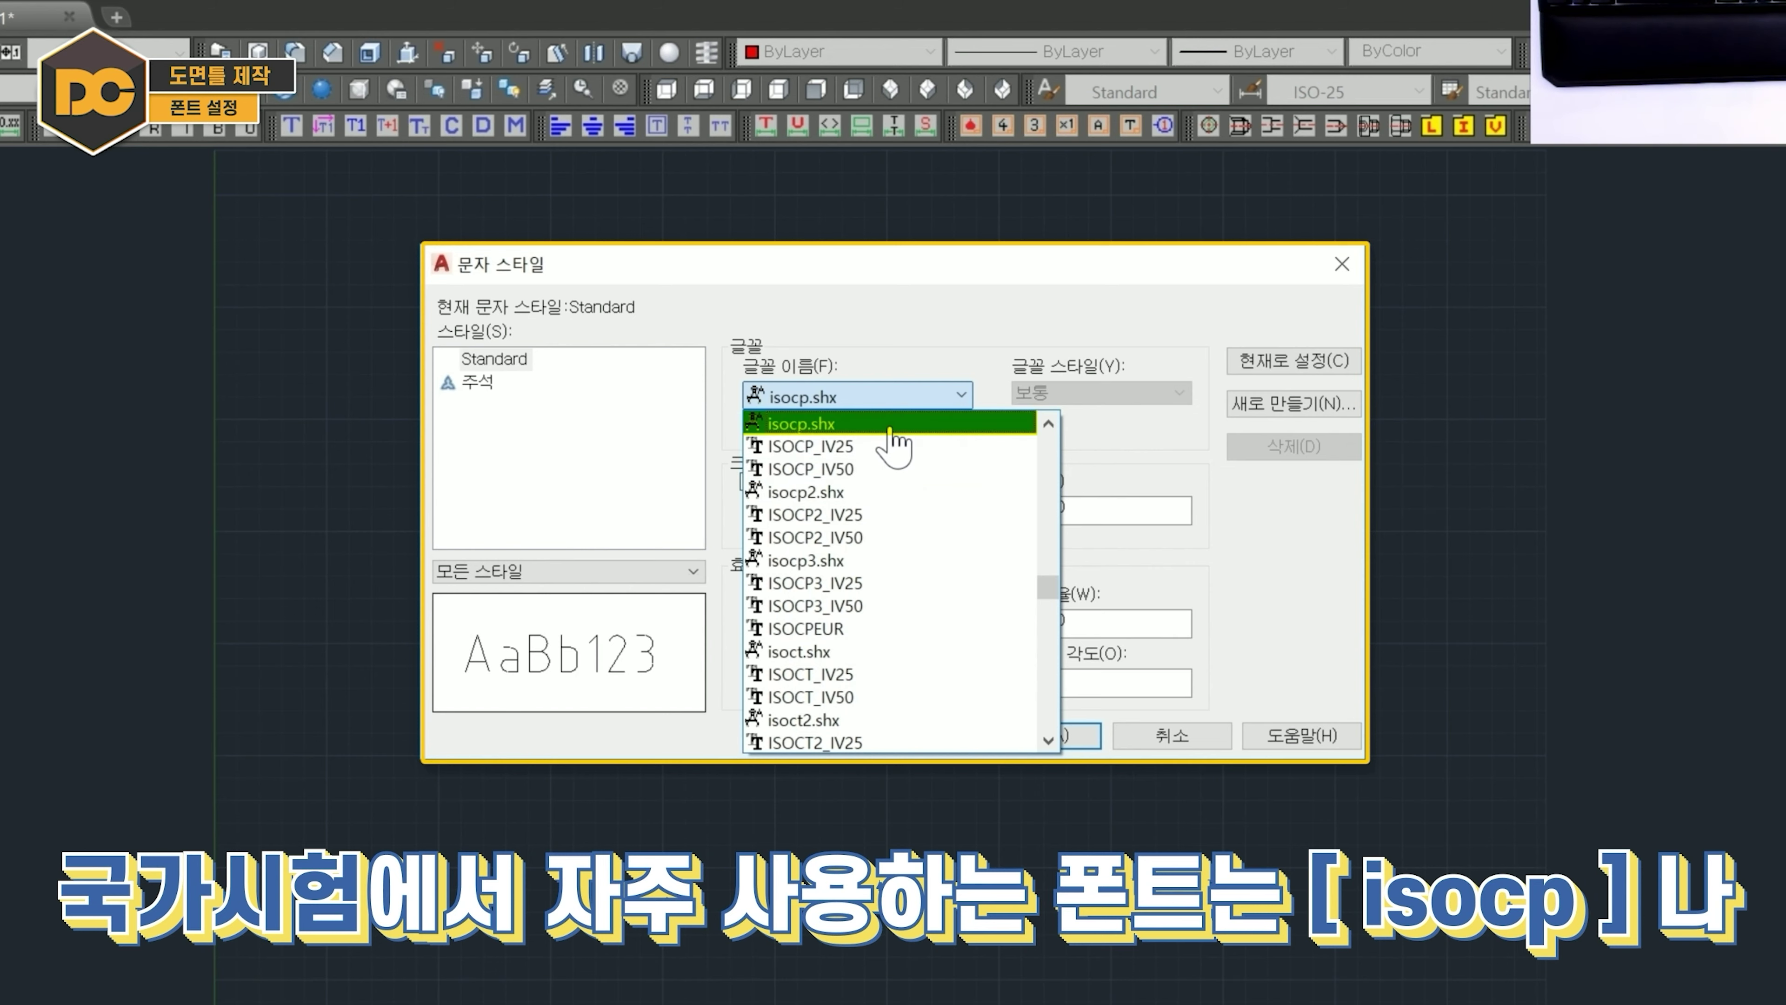
key("r")
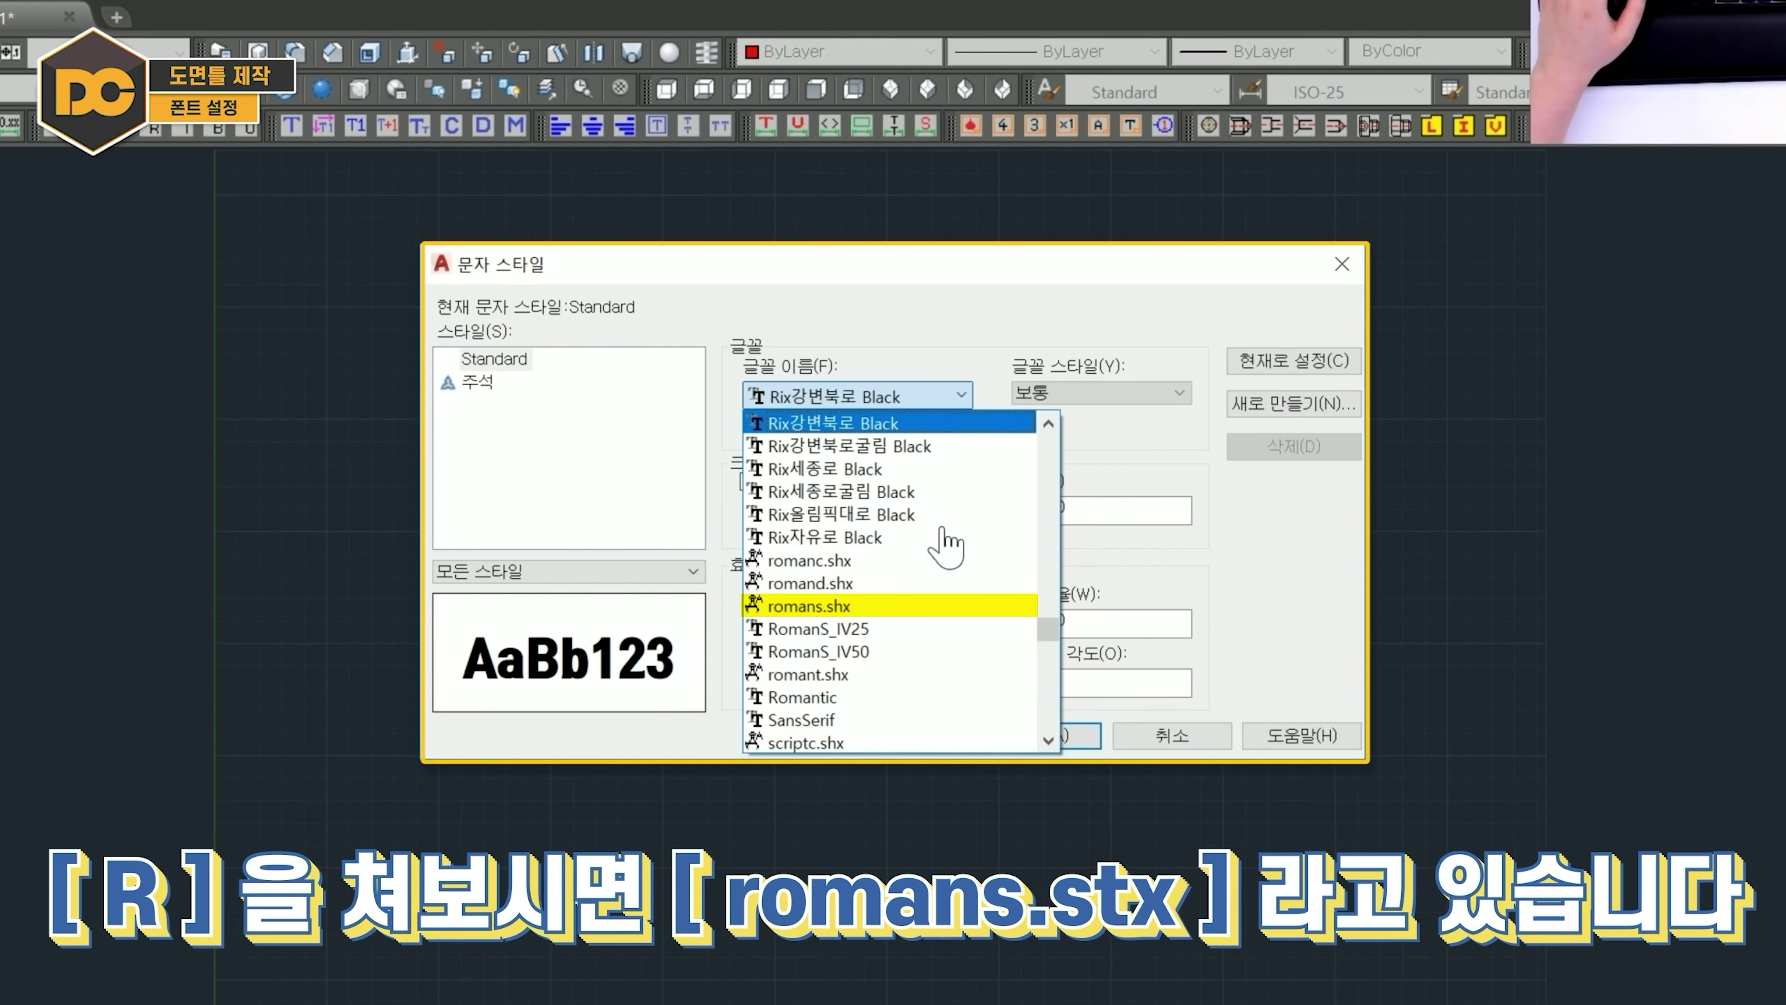
left_click(912, 605)
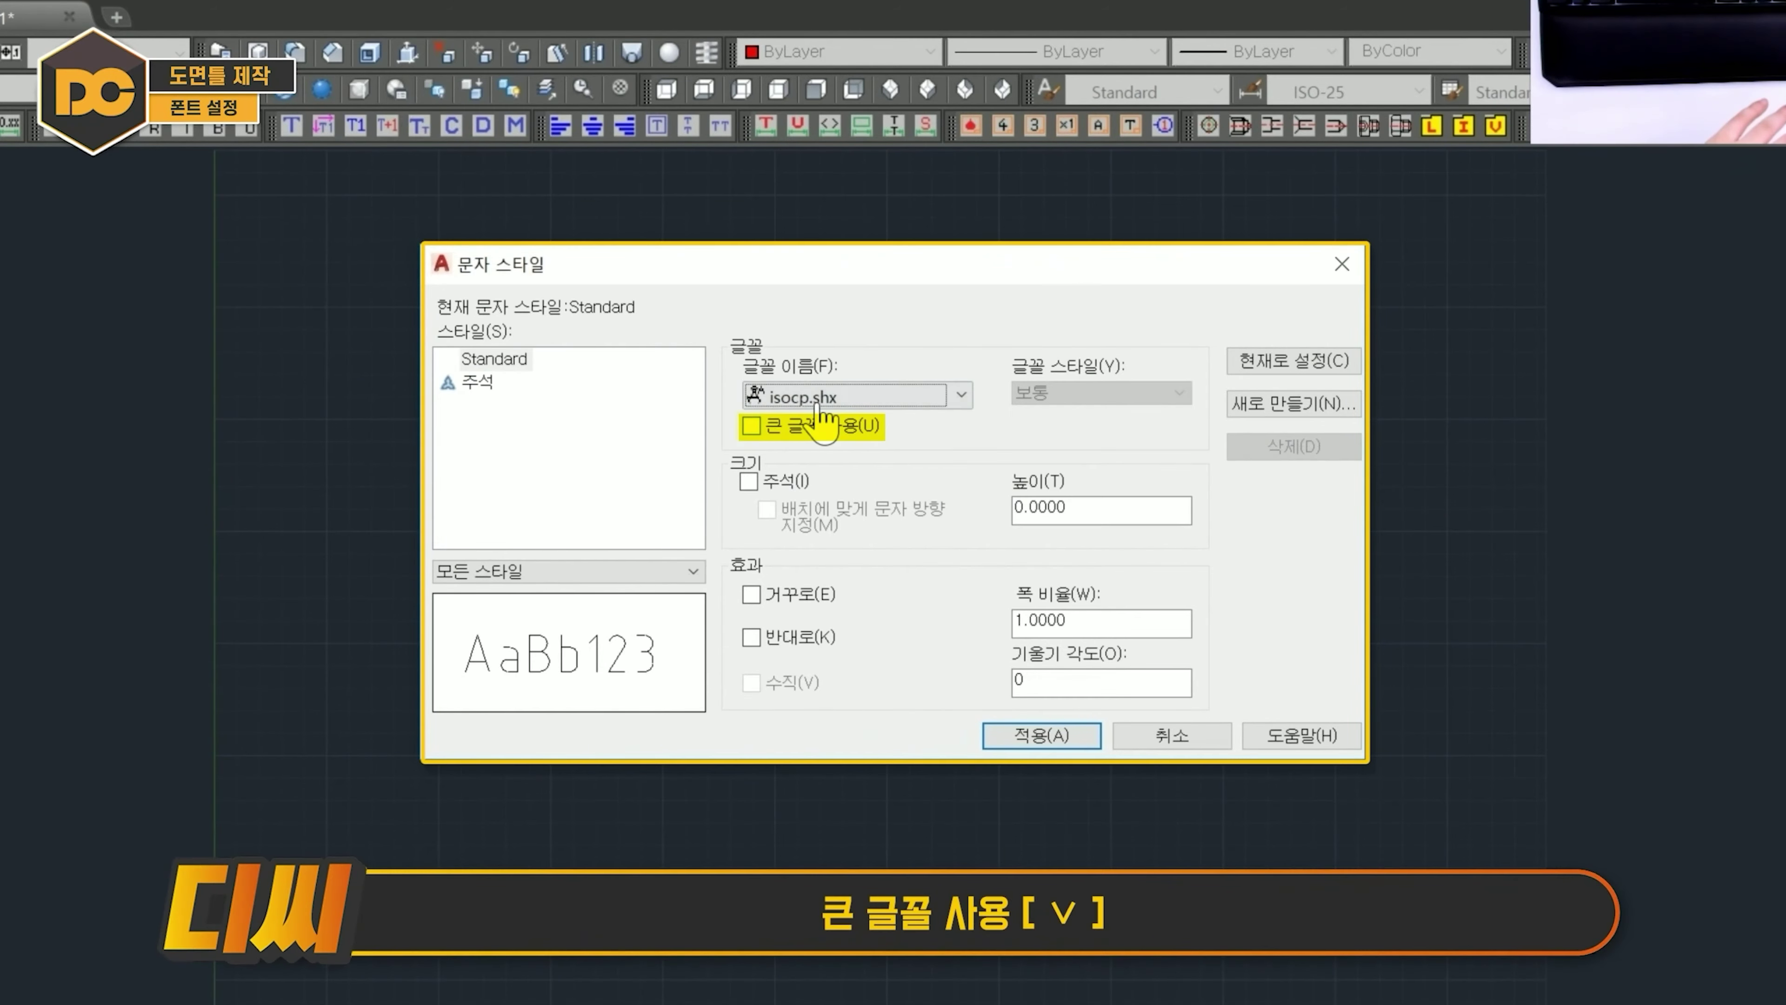
Enable the big font for the Standard text style, choose whgtxt.shx for it, and apply the change.
left_click(781, 426)
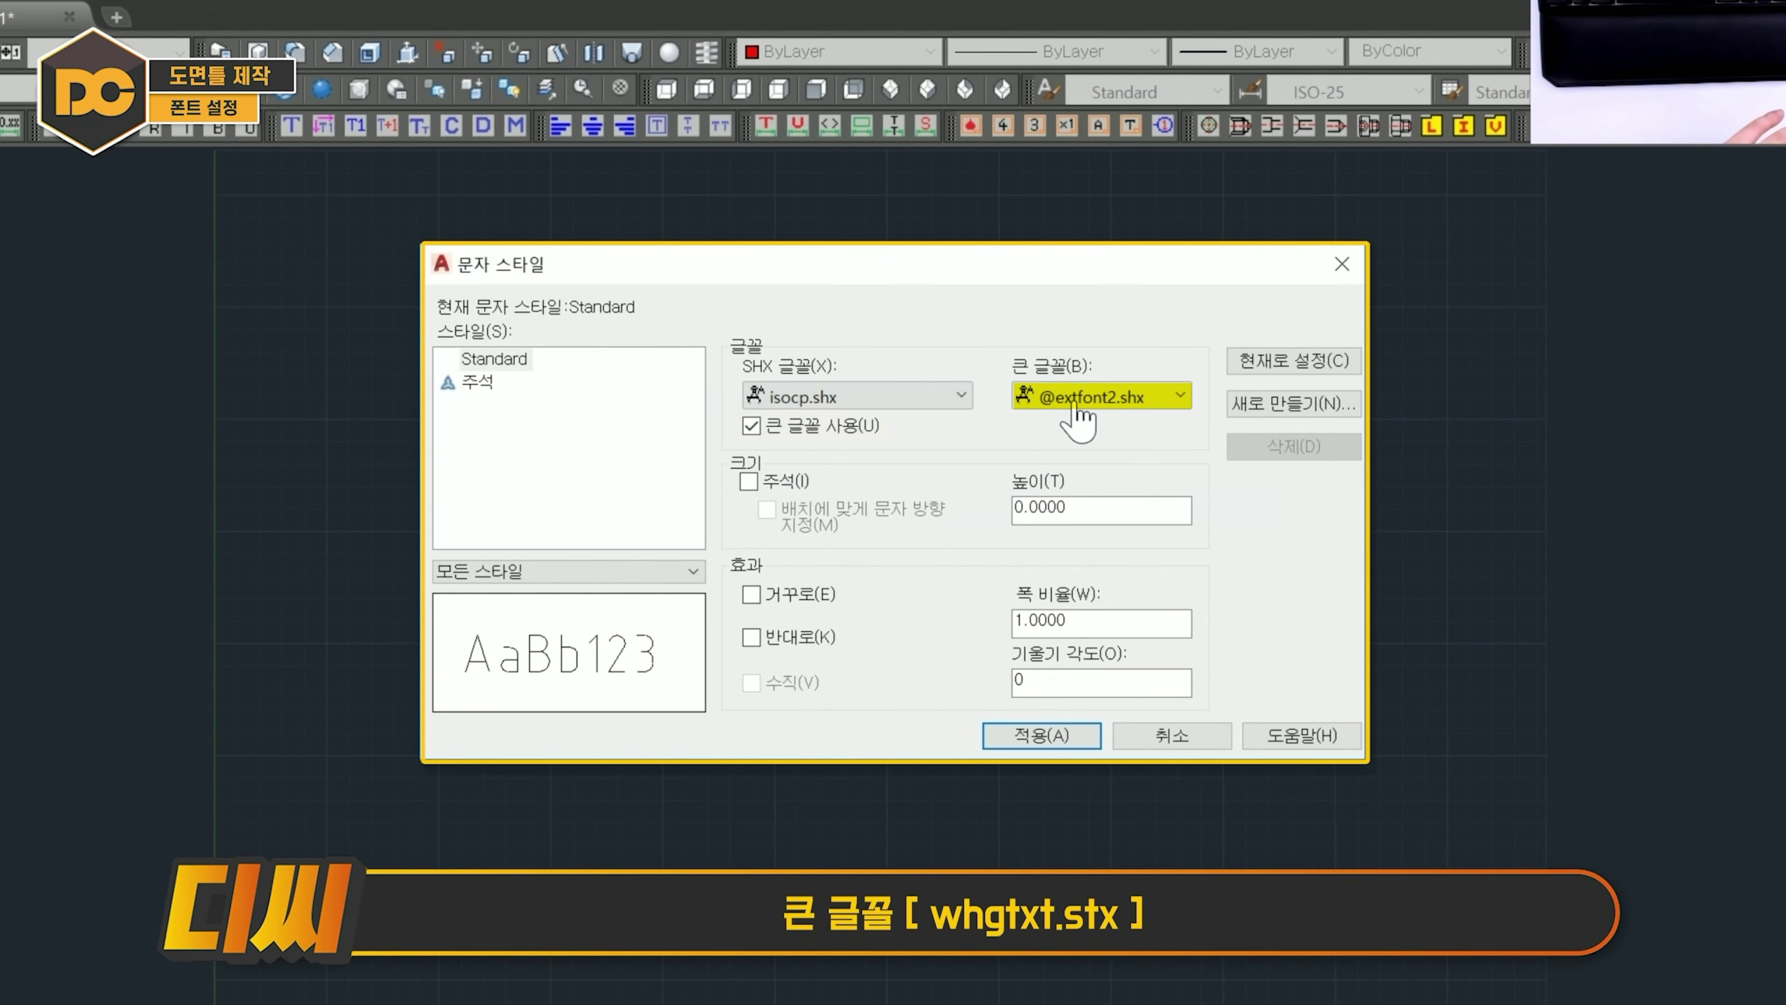
left_click(1109, 401)
scroll(1139, 493, "down", 5)
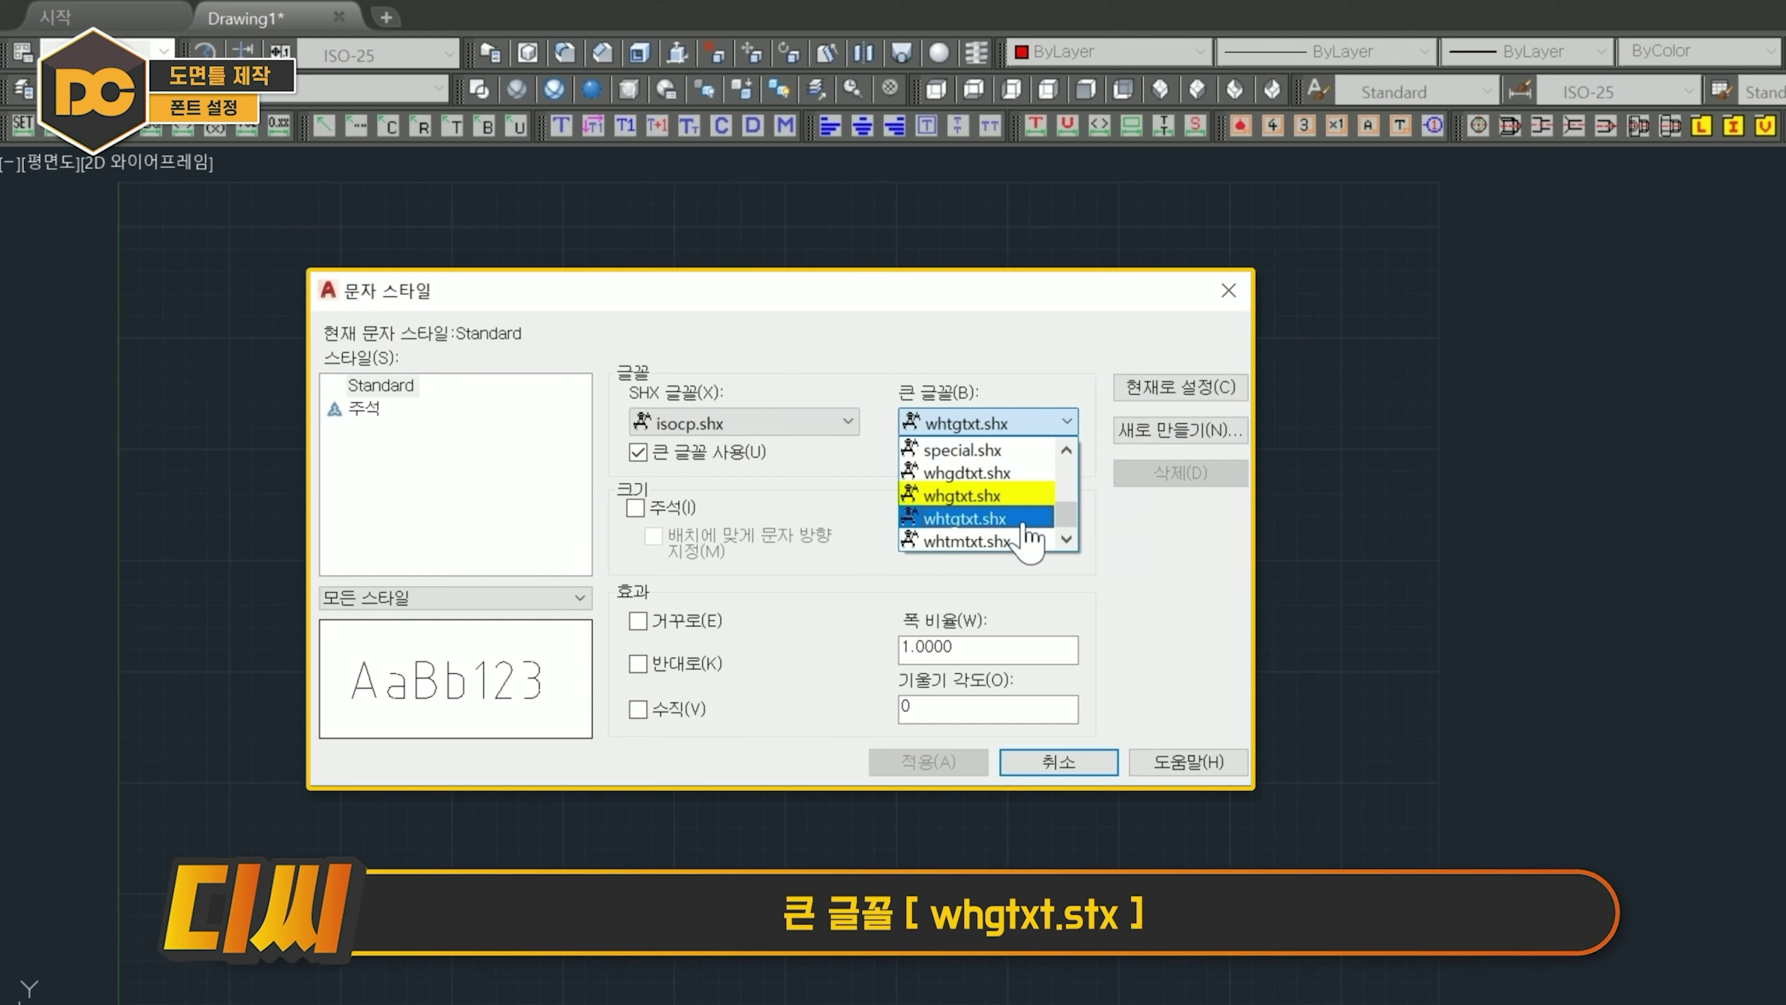
left_click(1027, 496)
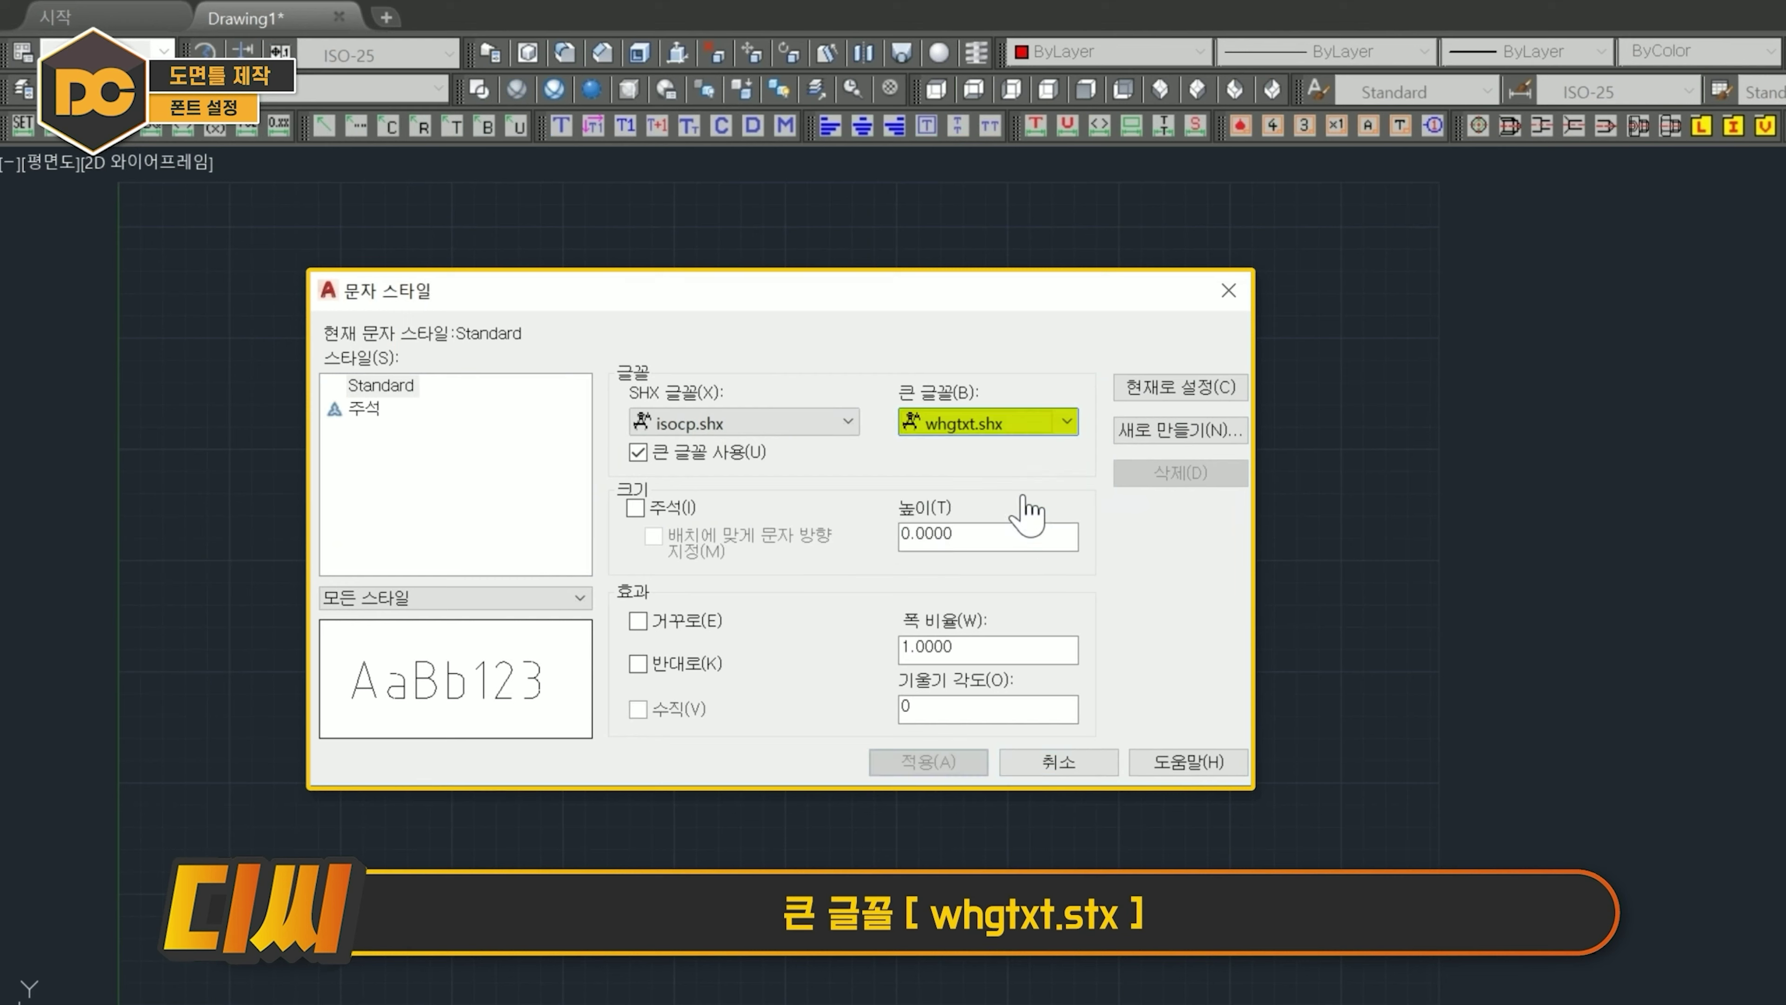
left_click(958, 761)
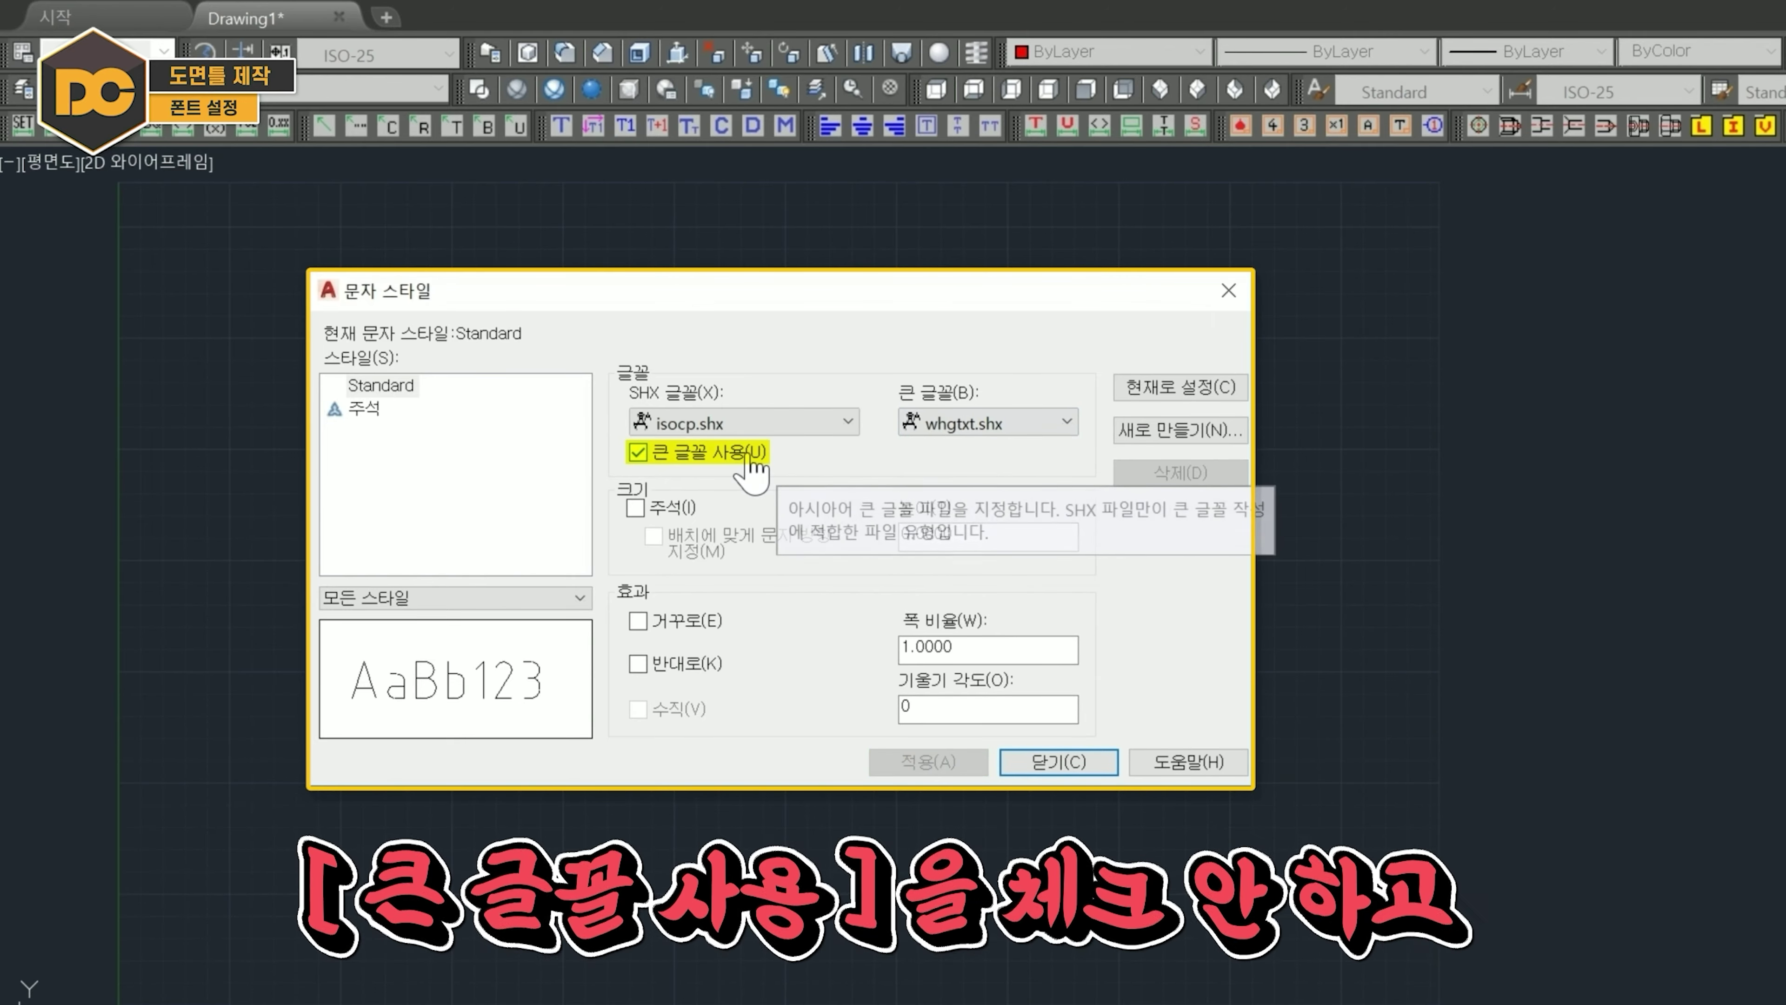
Turn off big font use in the Standard text style.
left_click(731, 454)
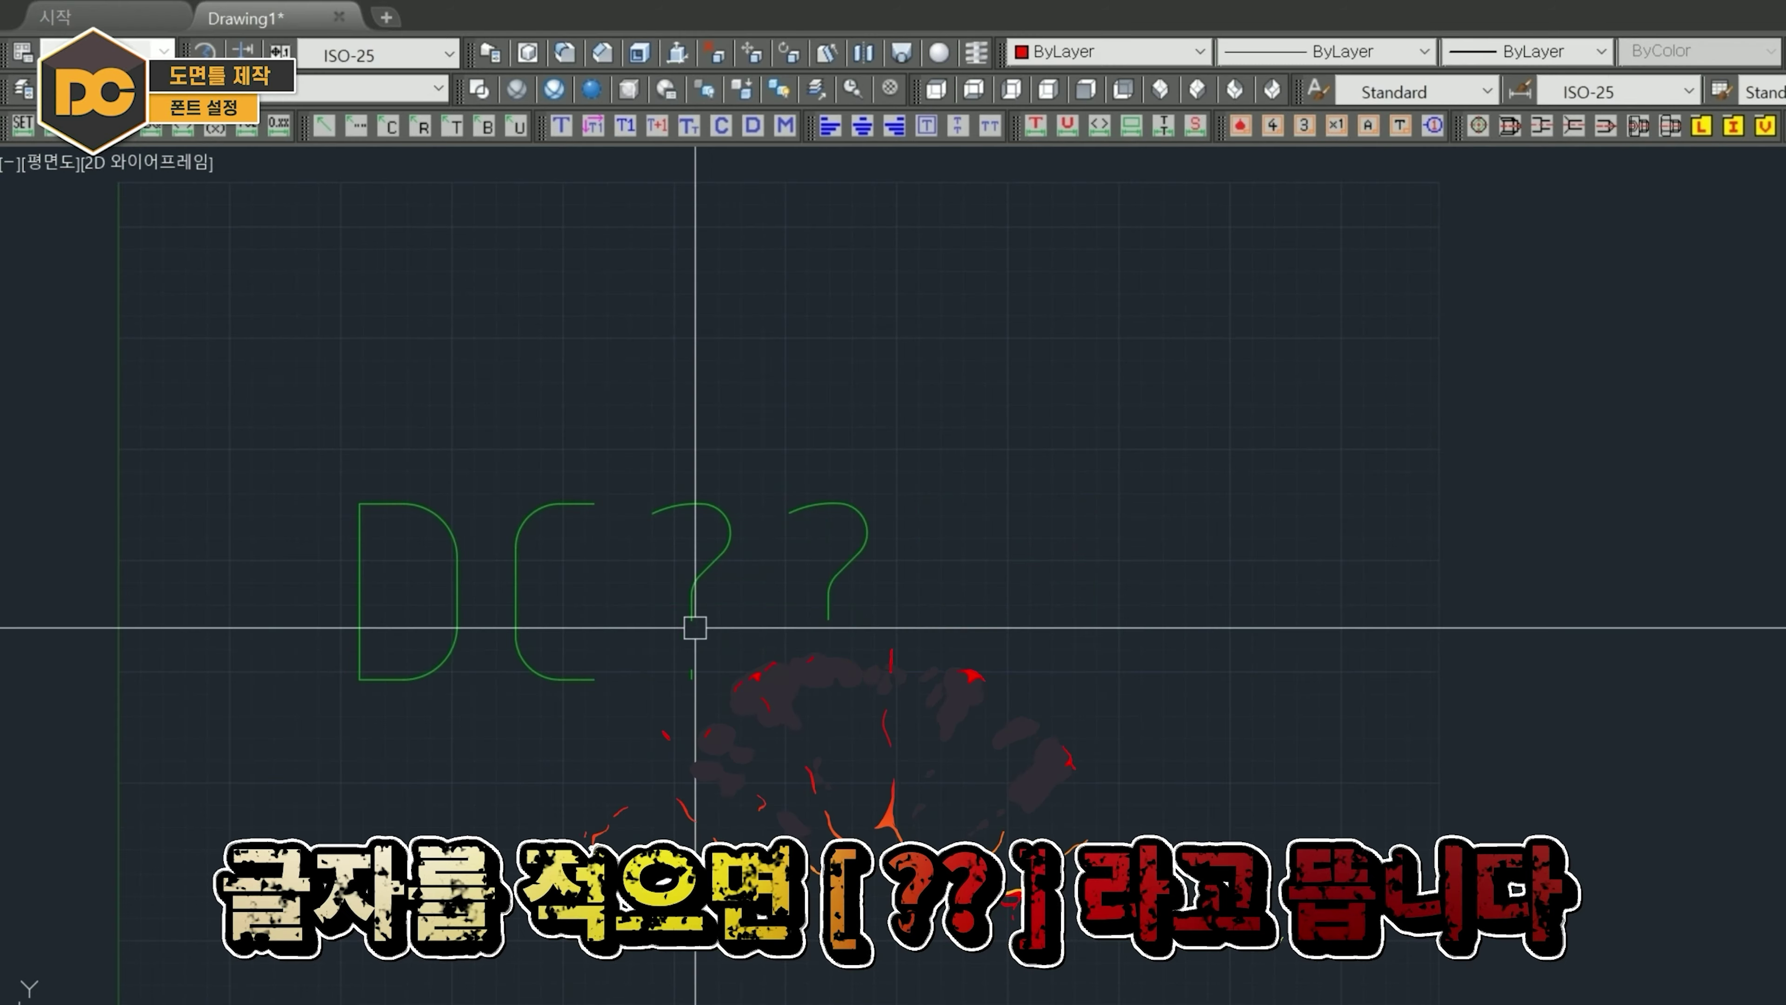
Enable big font use for the Standard text style again, choose whgtxt.shx as its big font, and apply the change.
scroll(885, 579, "up", 2)
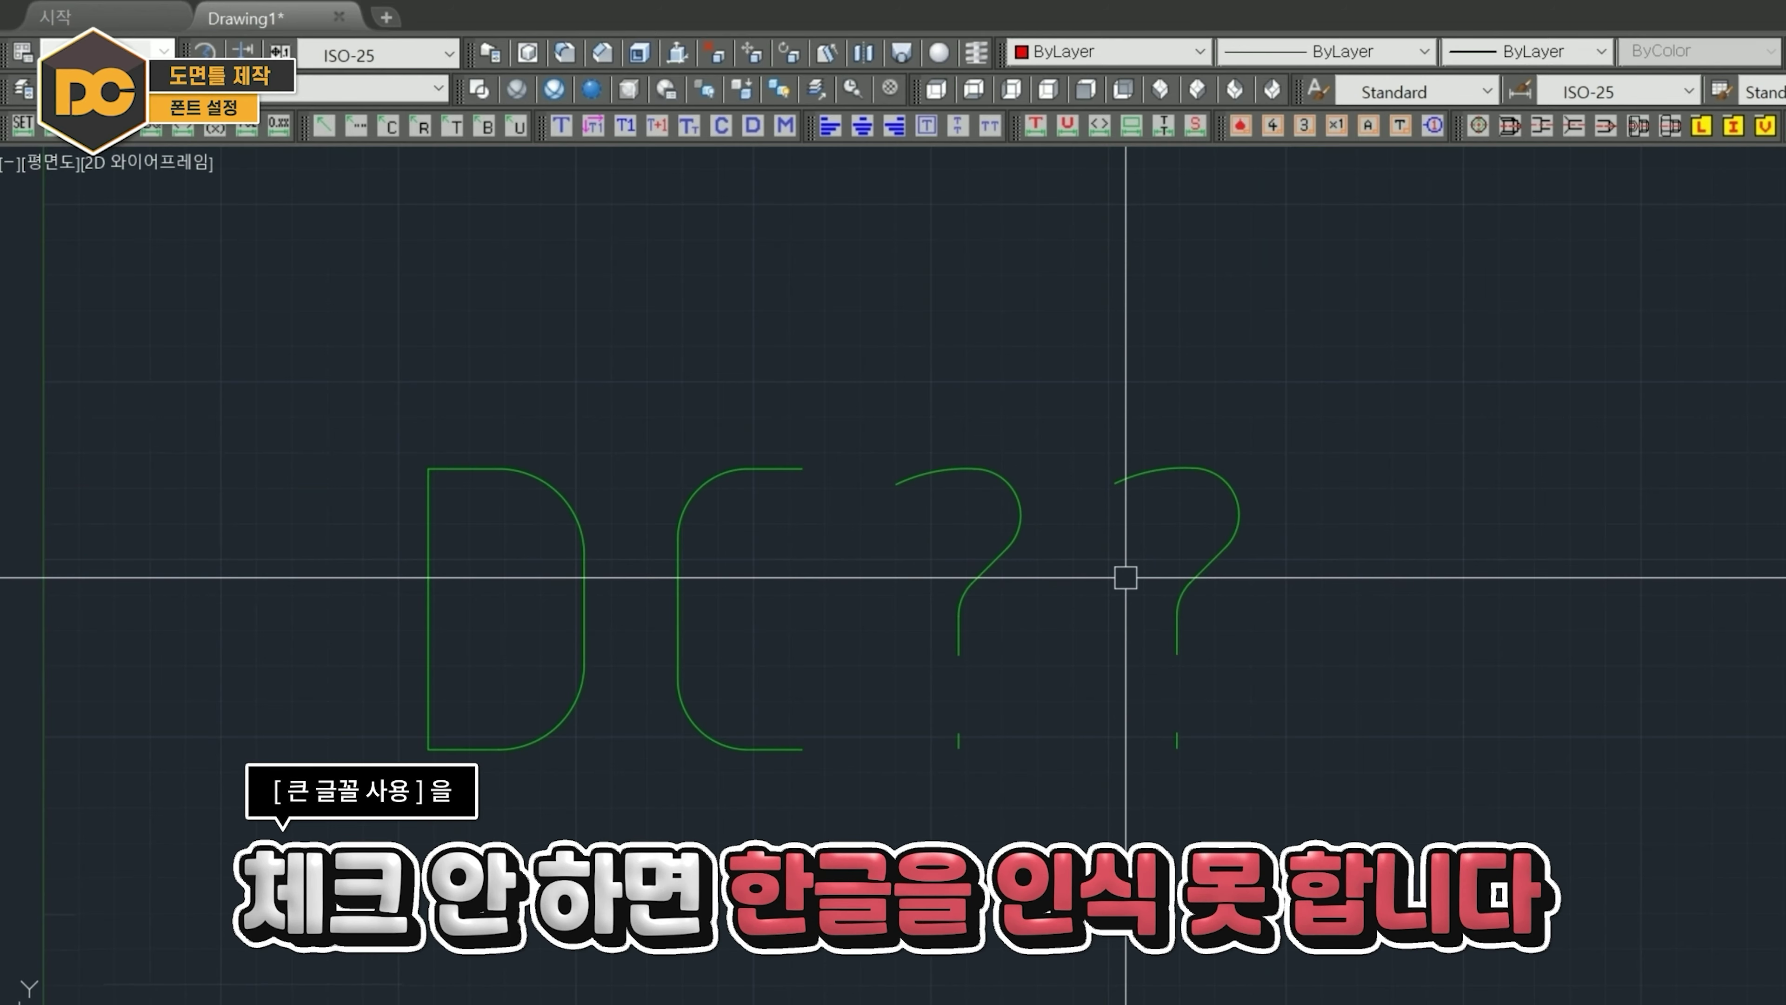
scroll(1125, 578, "down", 2)
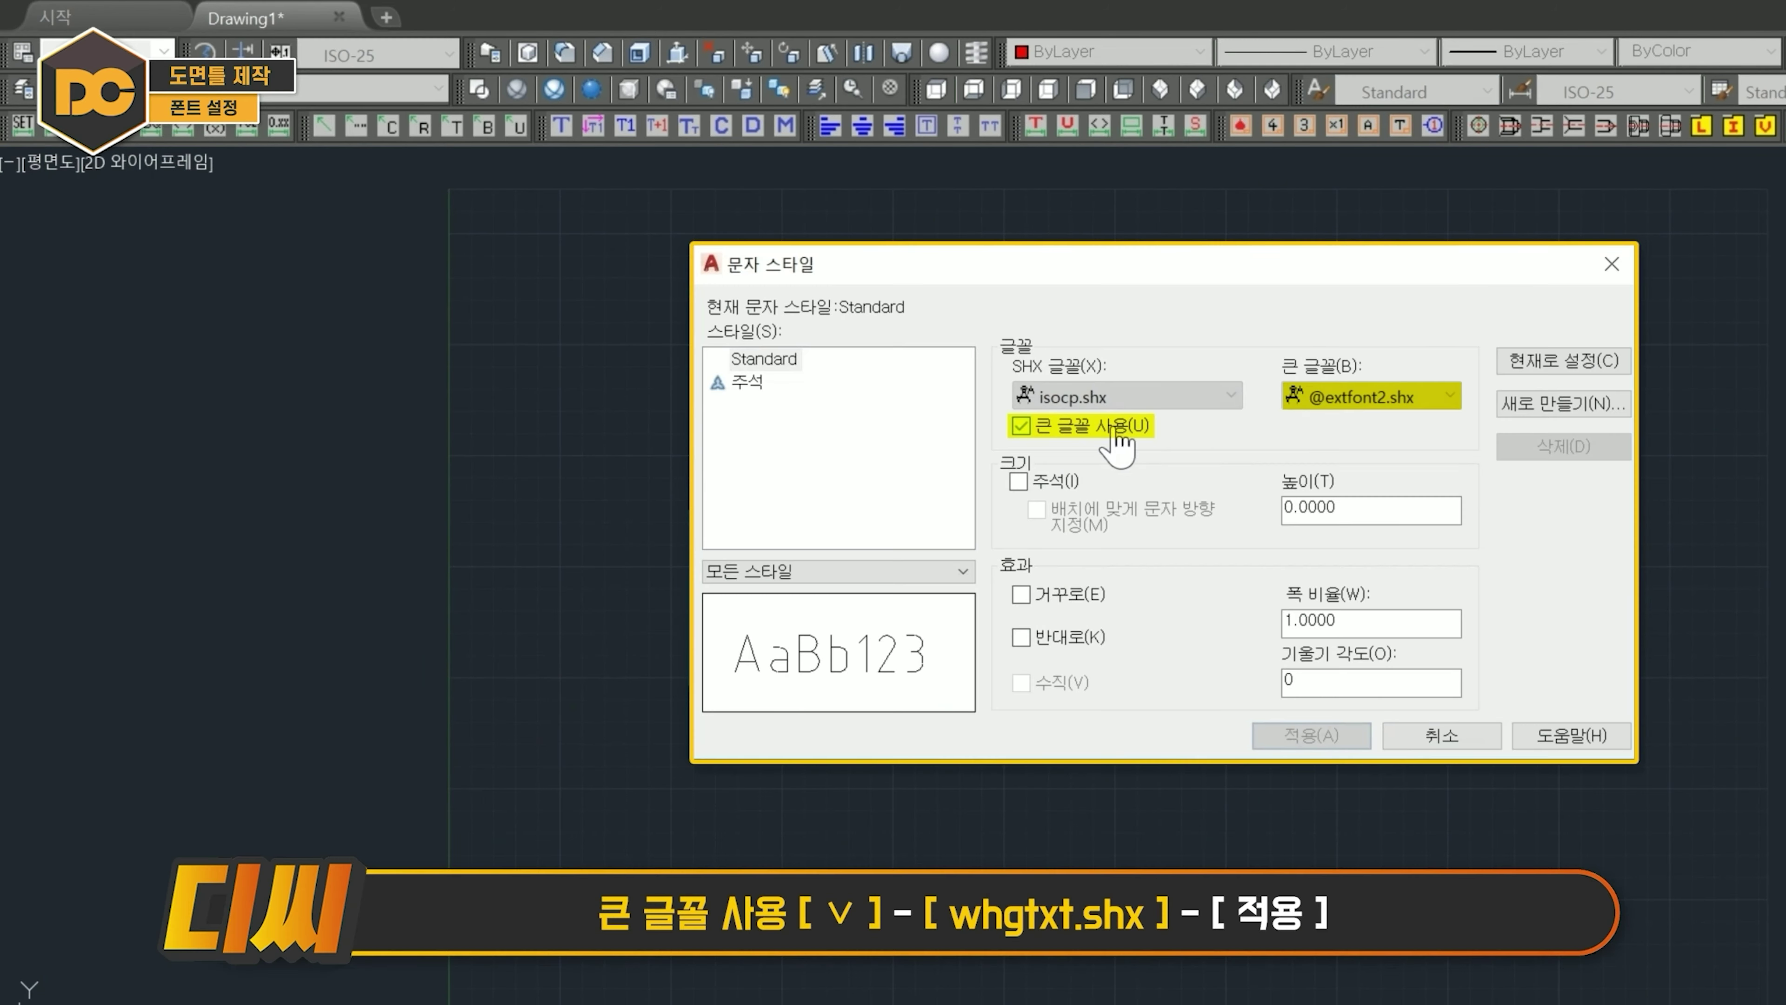
left_click(1378, 397)
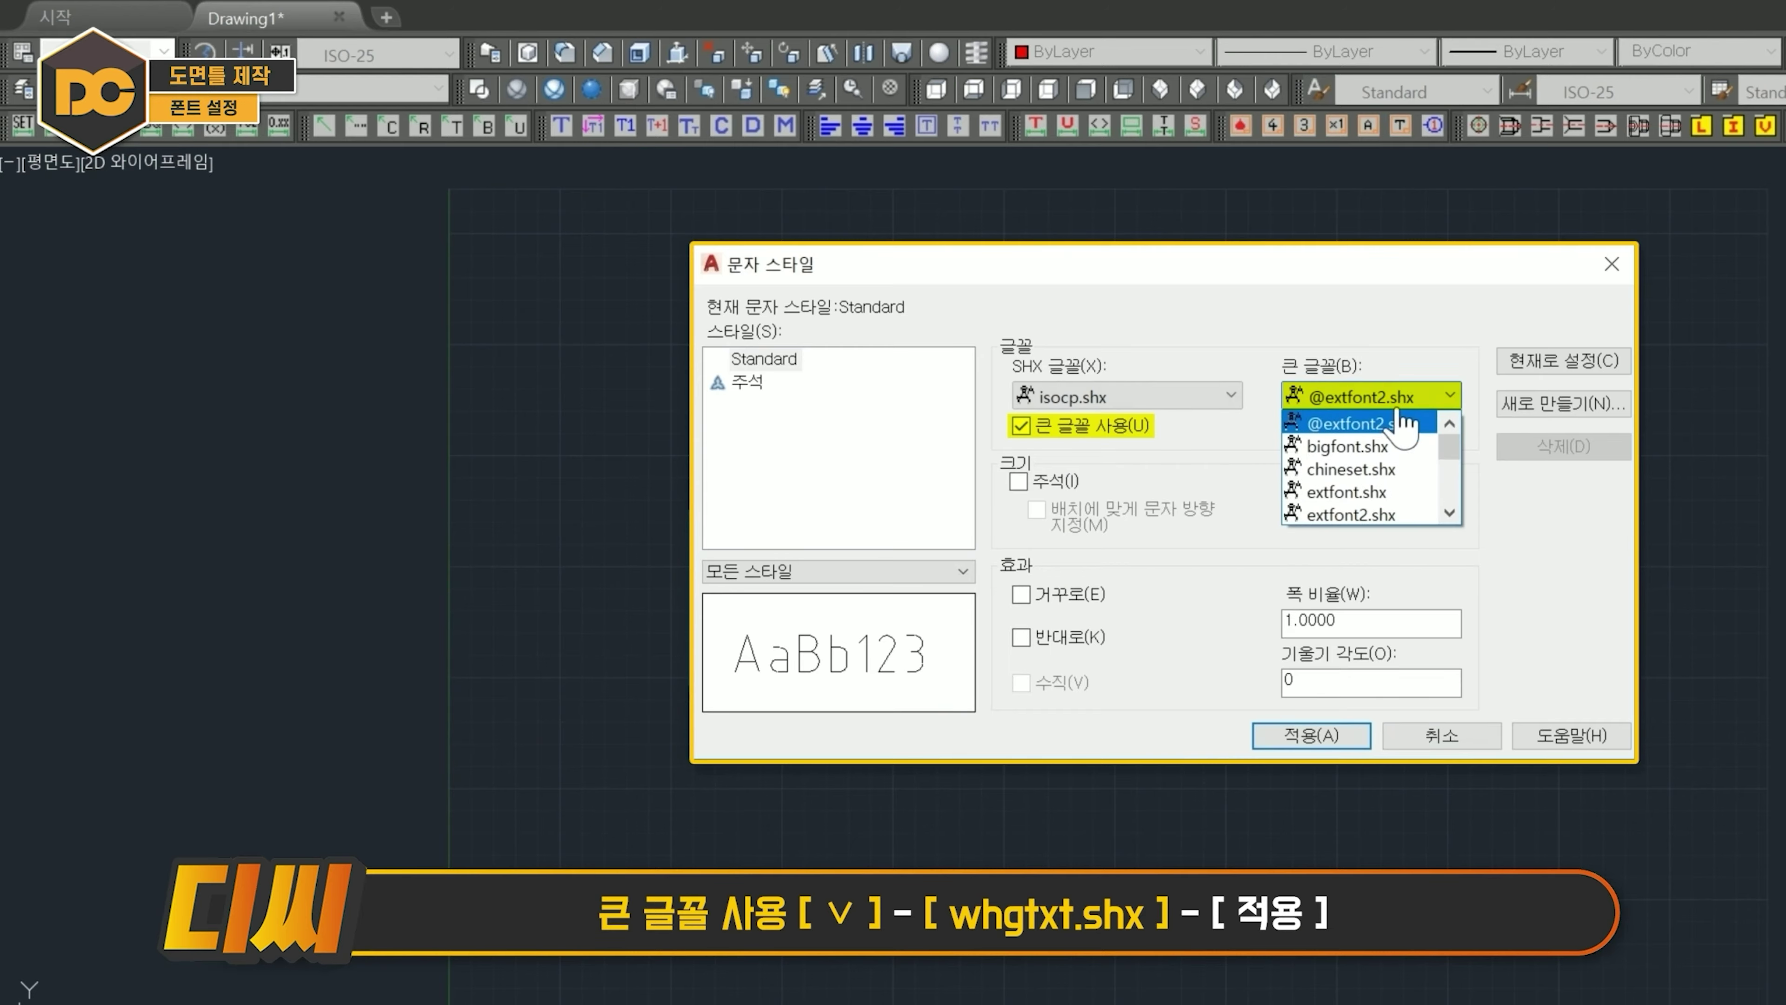
scroll(1358, 465, "down", 3)
left_click(1379, 468)
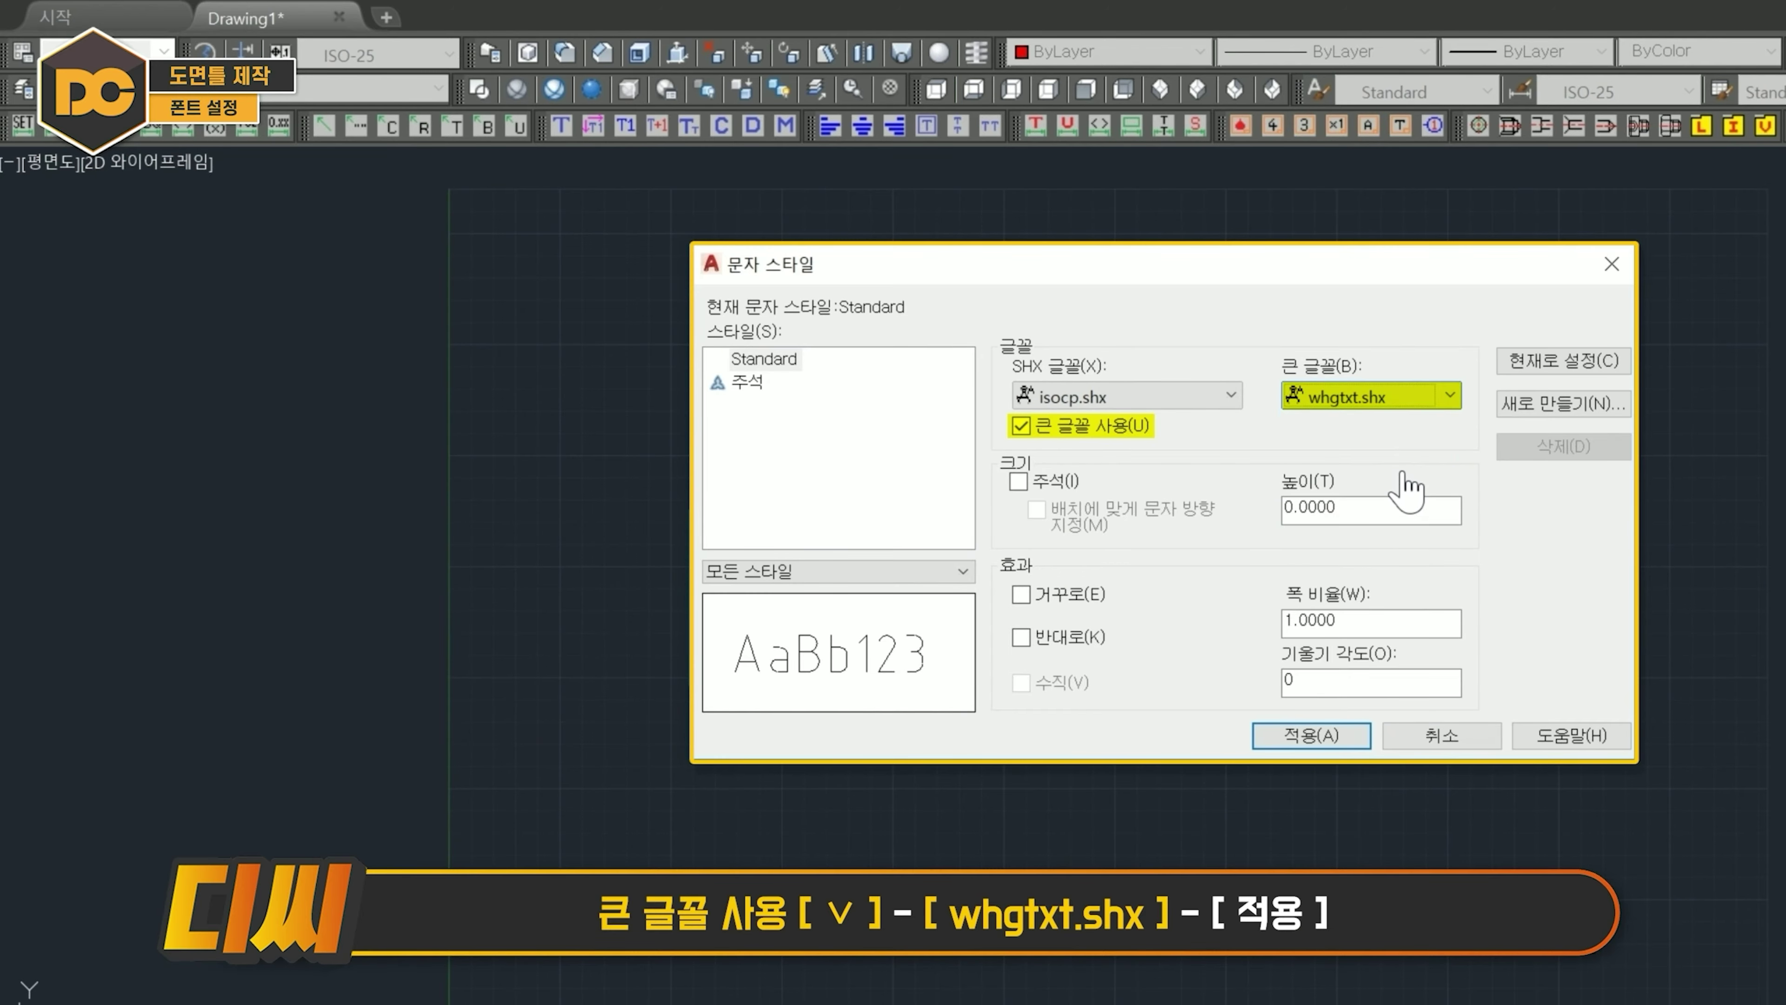
left_click(1329, 738)
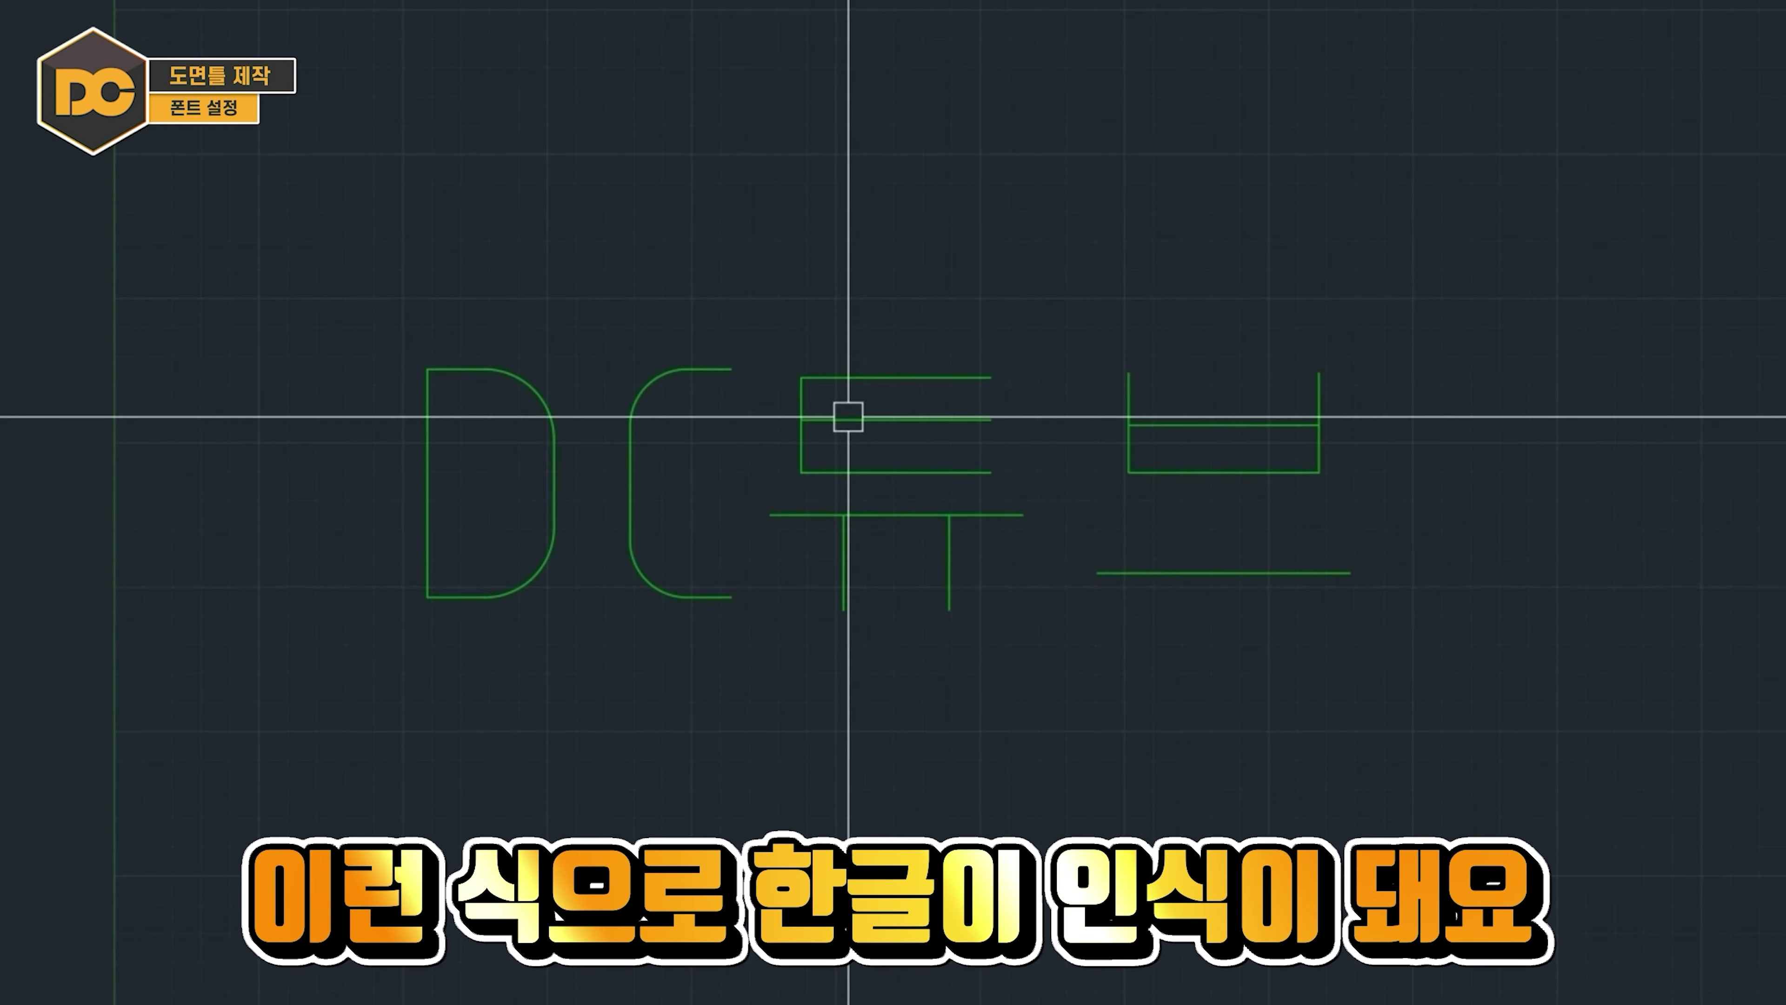
scroll(845, 415, "up", 2)
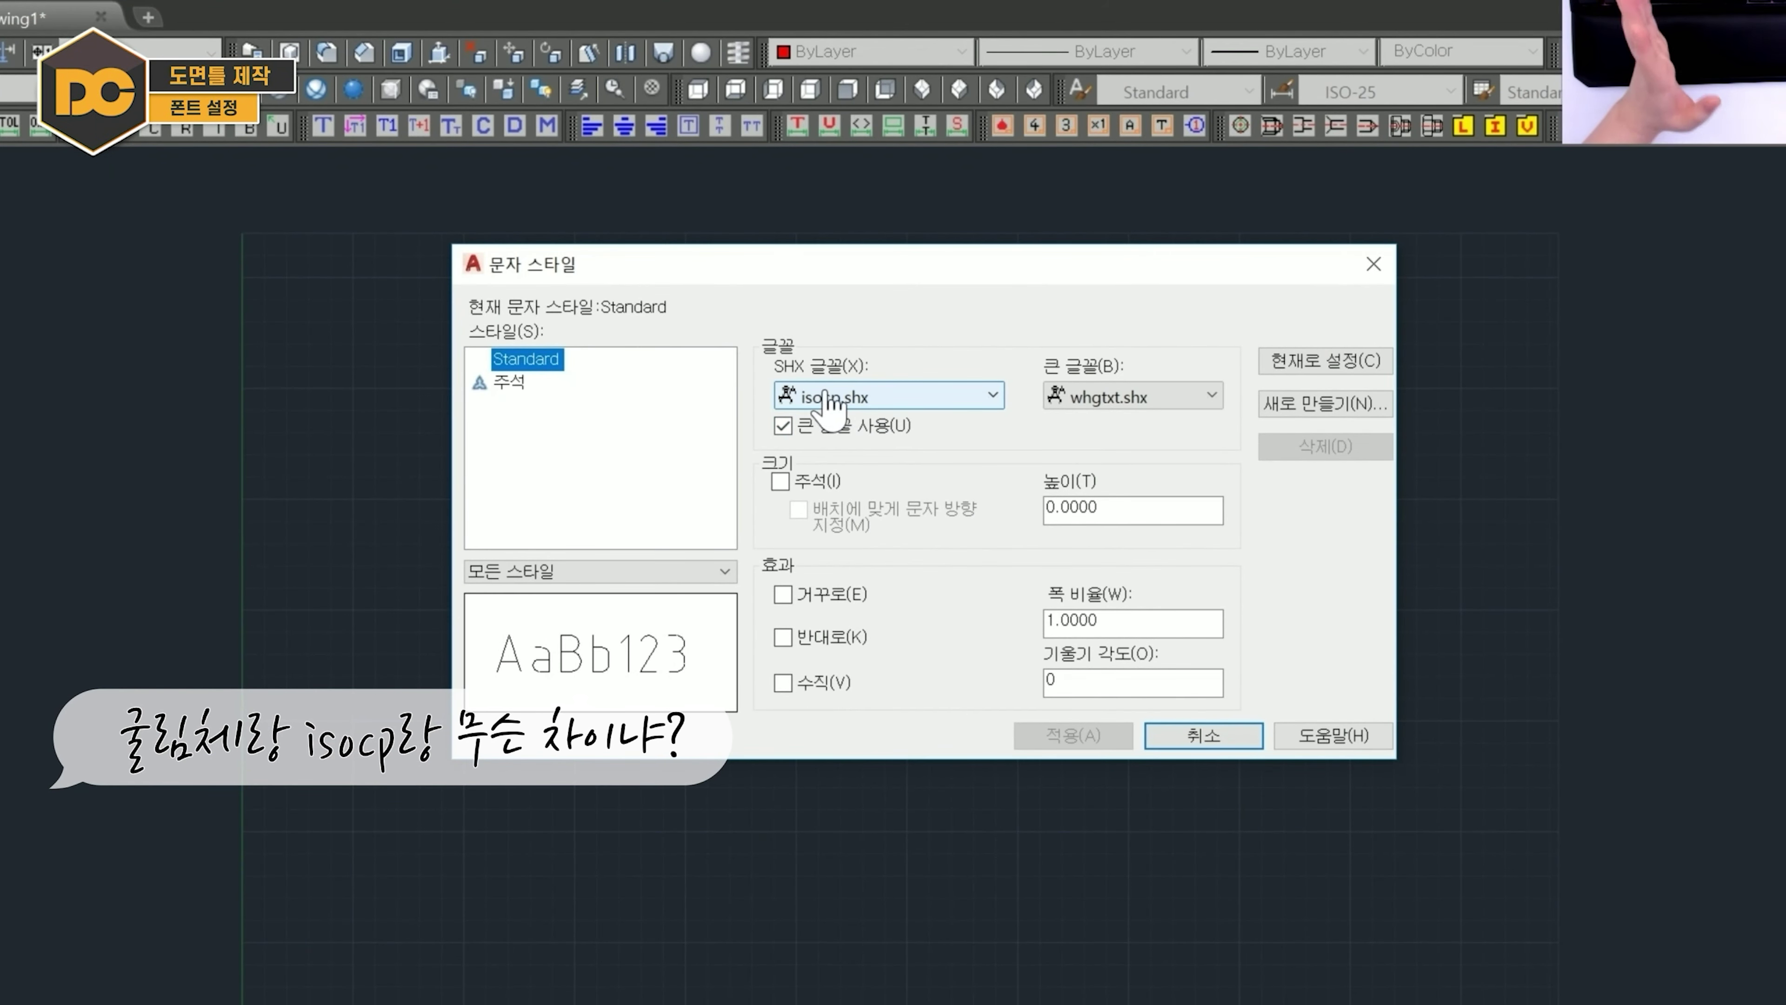
Create a new text style named 굴림 and delete the 주석 text style.
left_click(1292, 412)
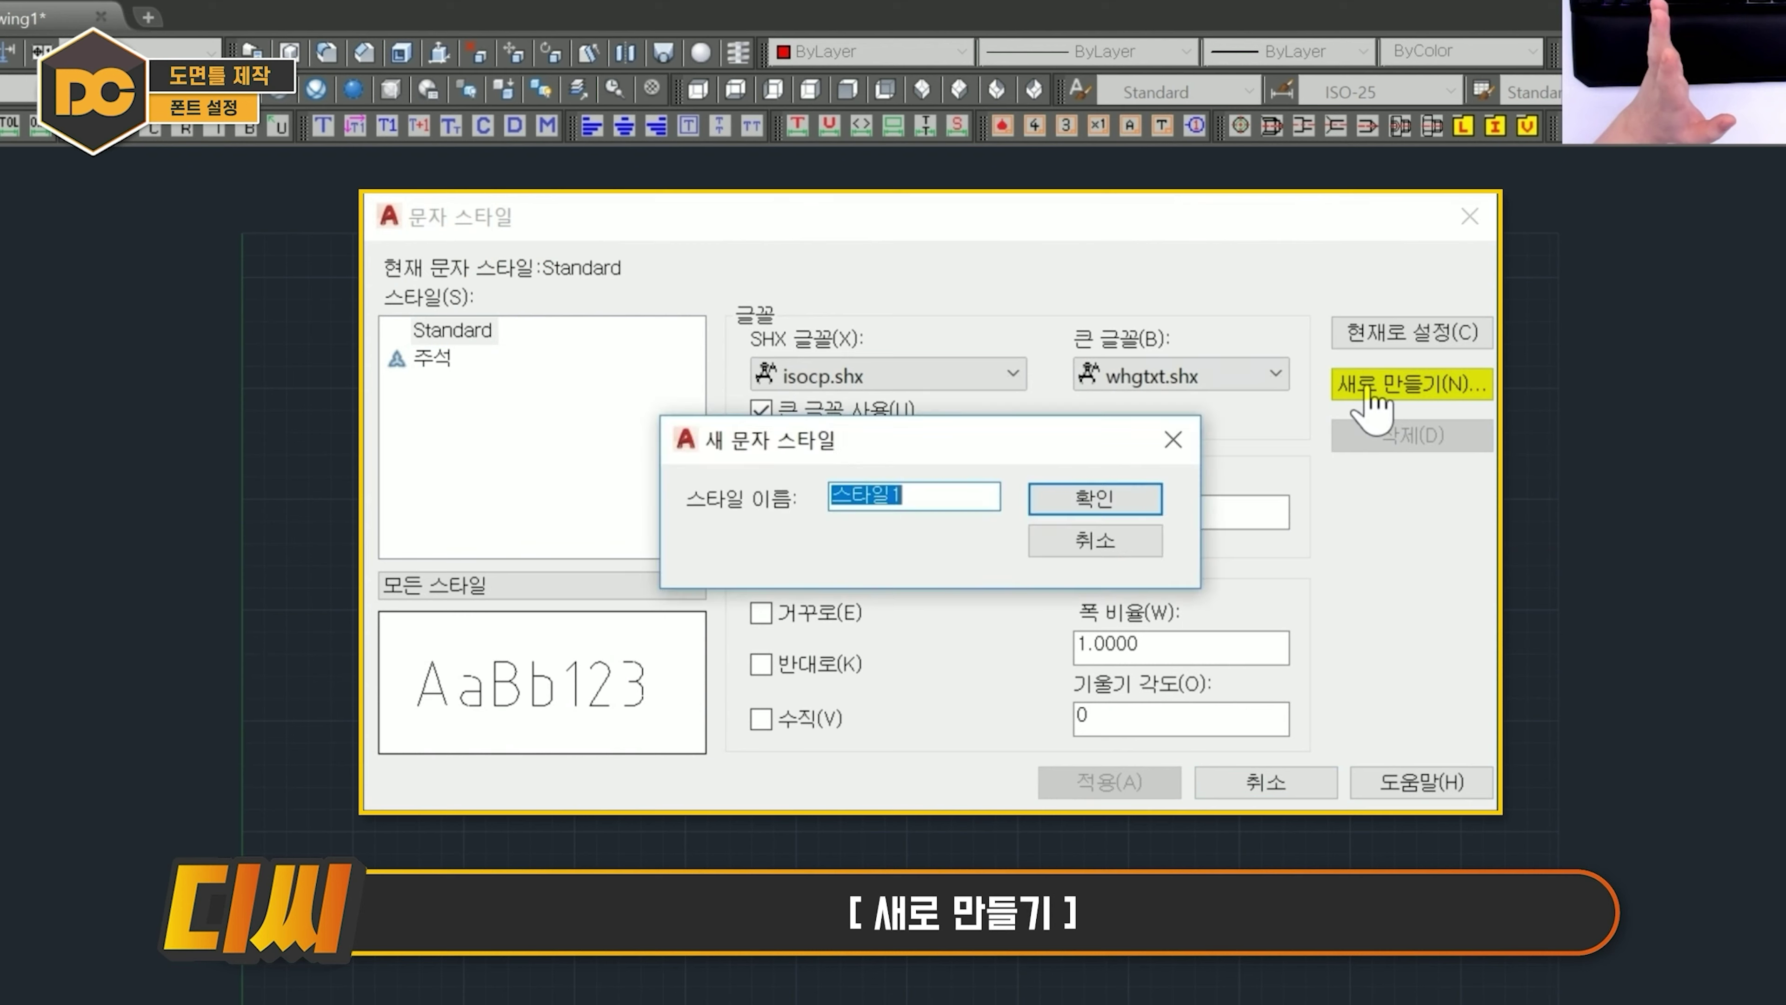
key("BackSpace")
type("굴")
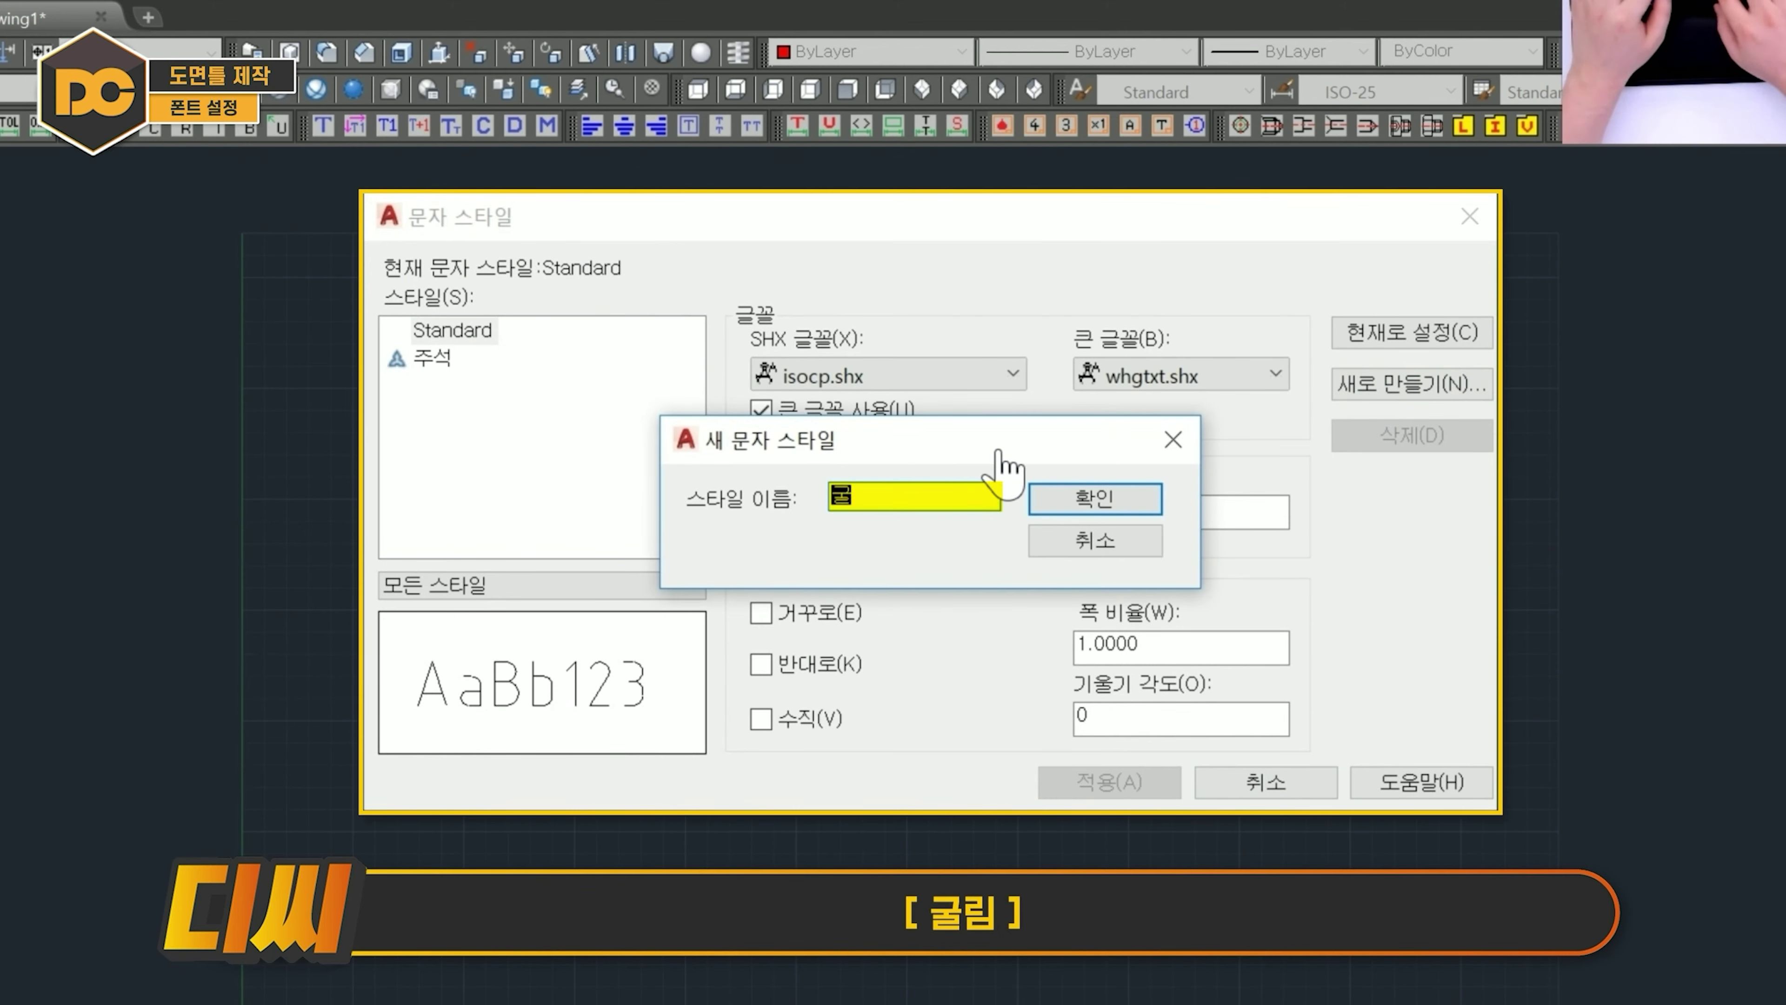
type("림")
key("Return")
left_click(439, 386)
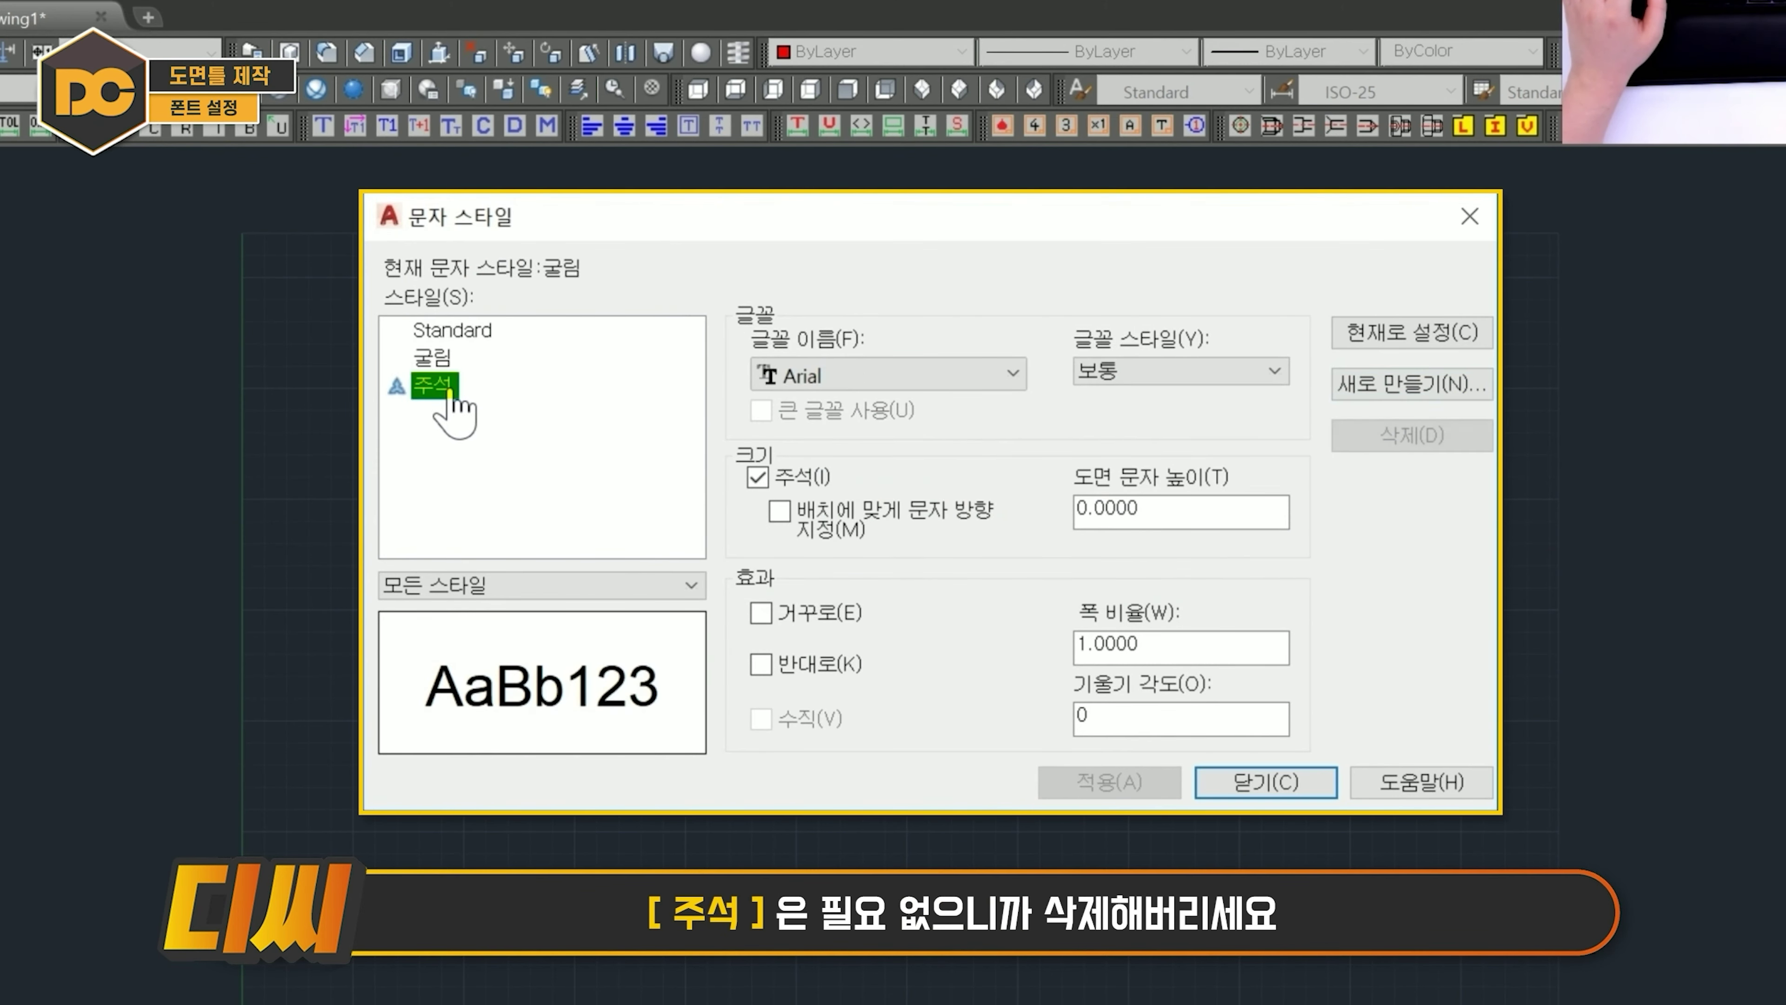
left_click(1435, 433)
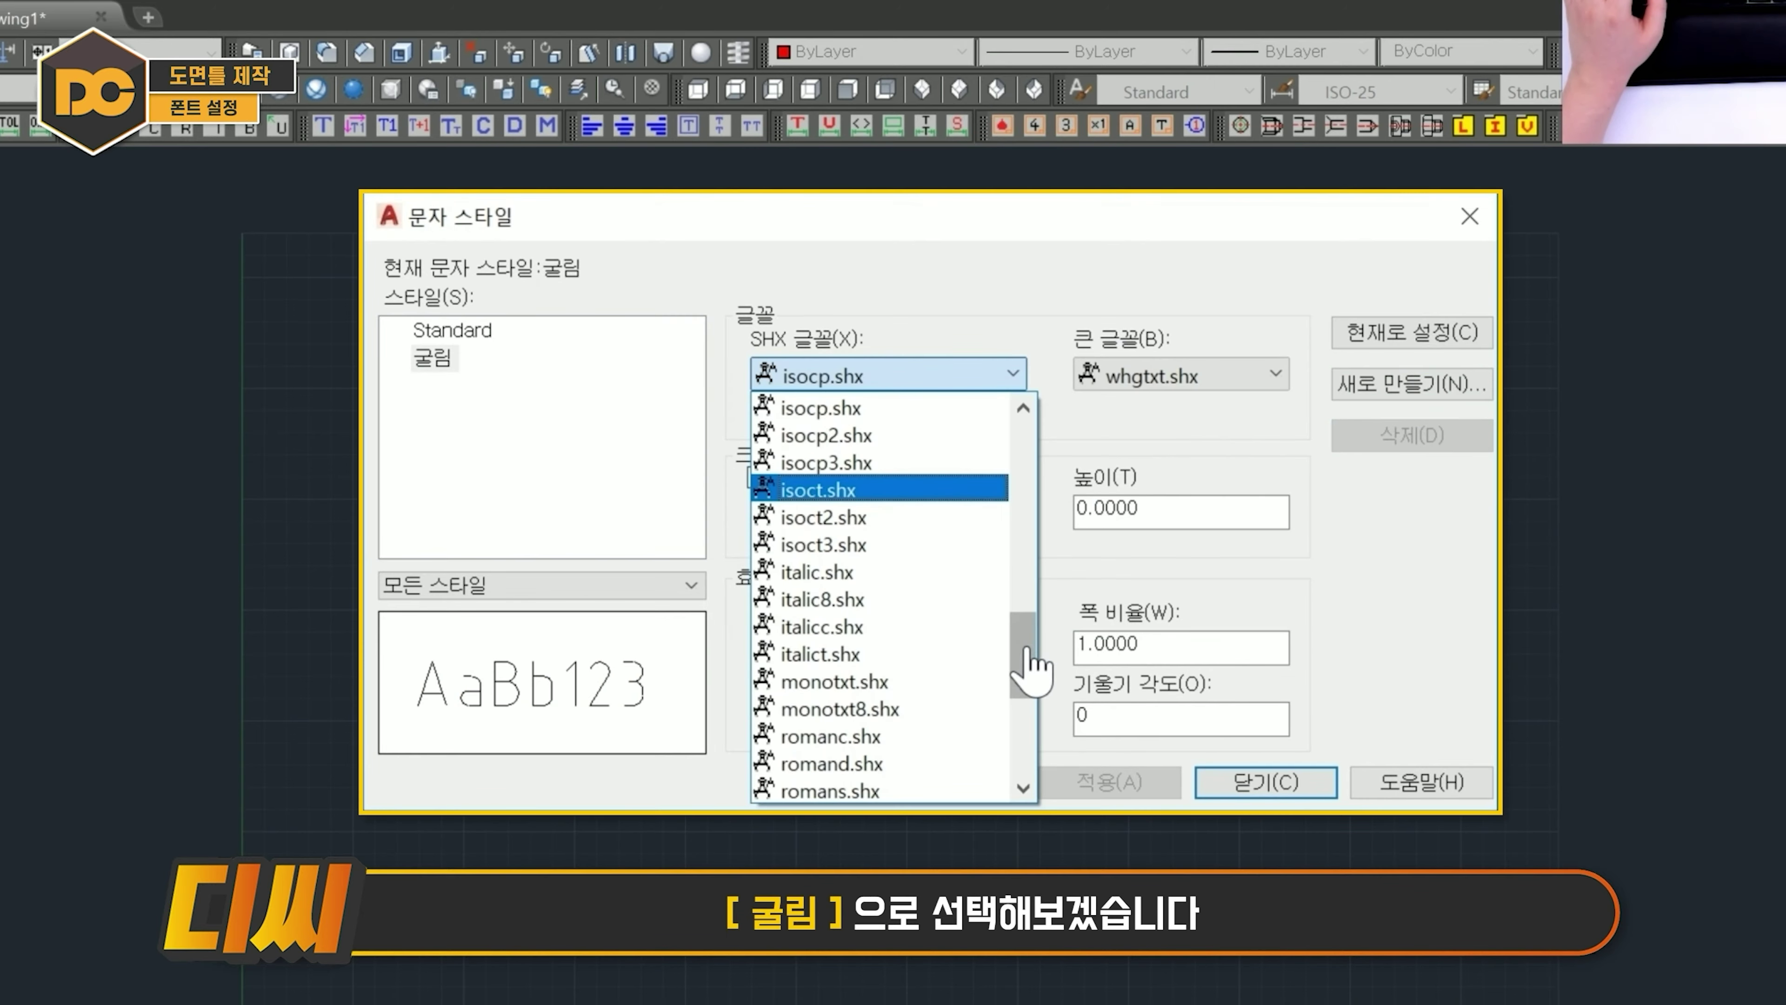
Set the 굴림 text style's font to the TrueType font 굴림 without big font use, apply it and close the text style settings.
mouse_move(1029, 613)
left_mouse_down()
mouse_move(1029, 479)
mouse_move(1044, 602)
left_mouse_up()
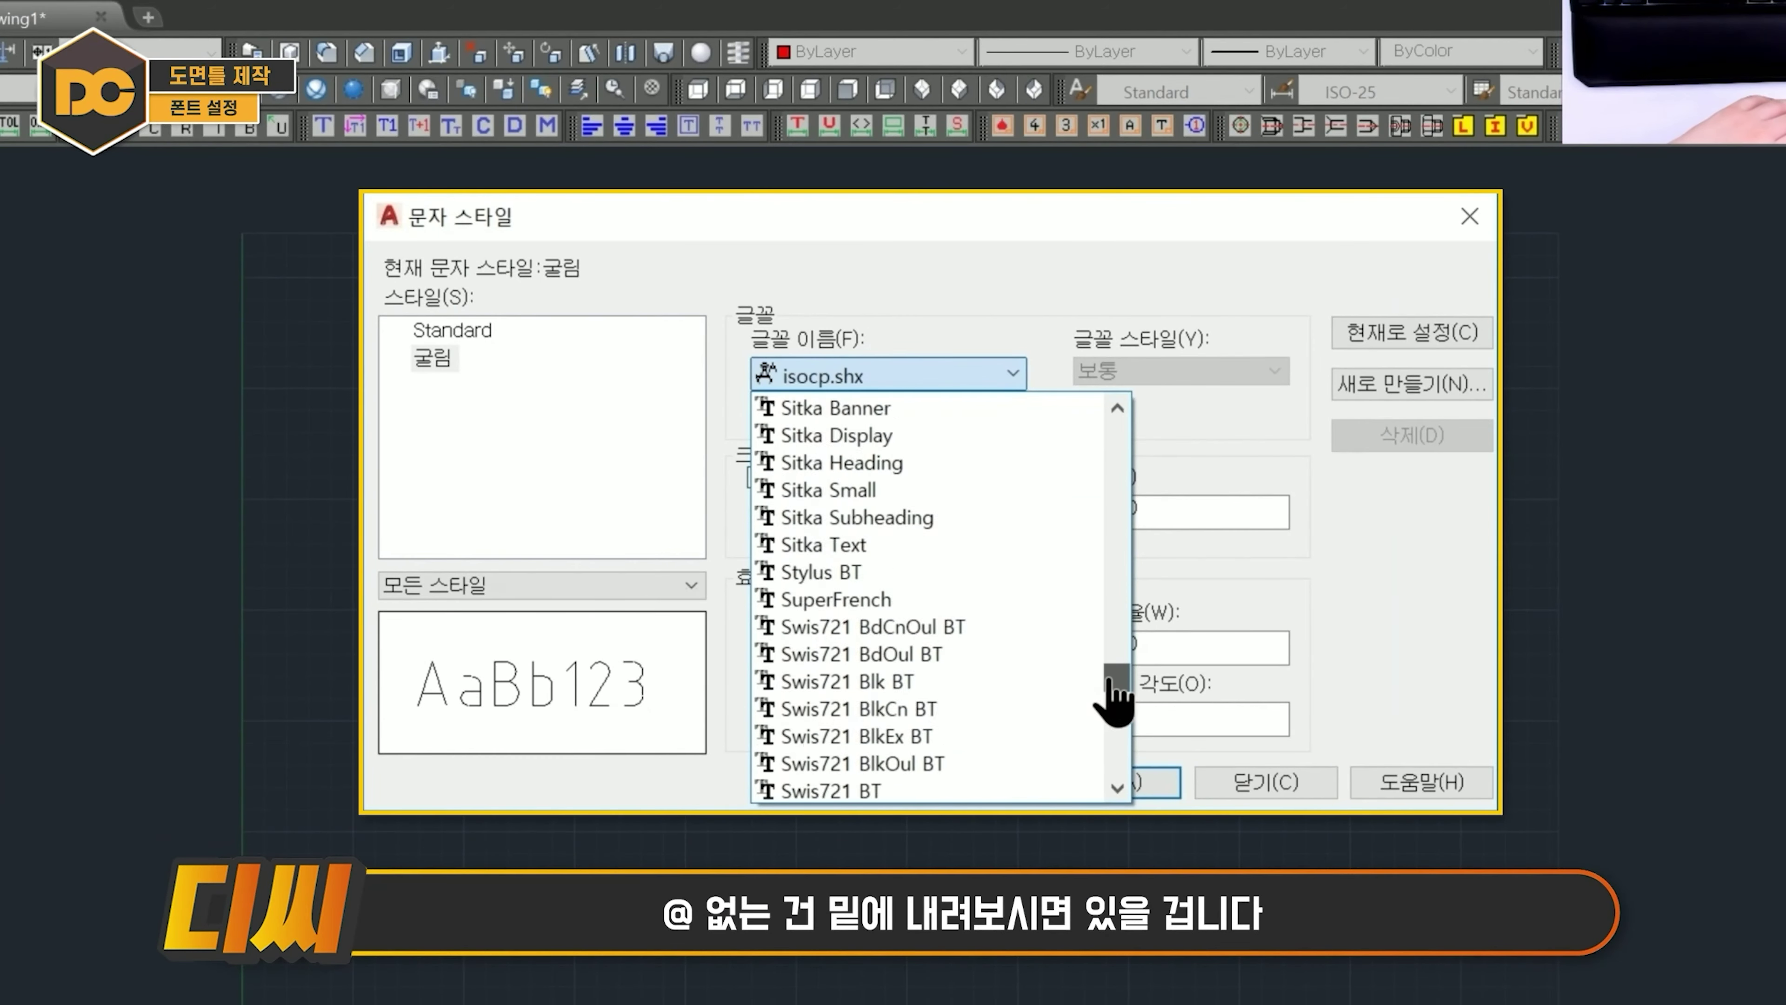
left_click_drag(1110, 676, 1120, 750)
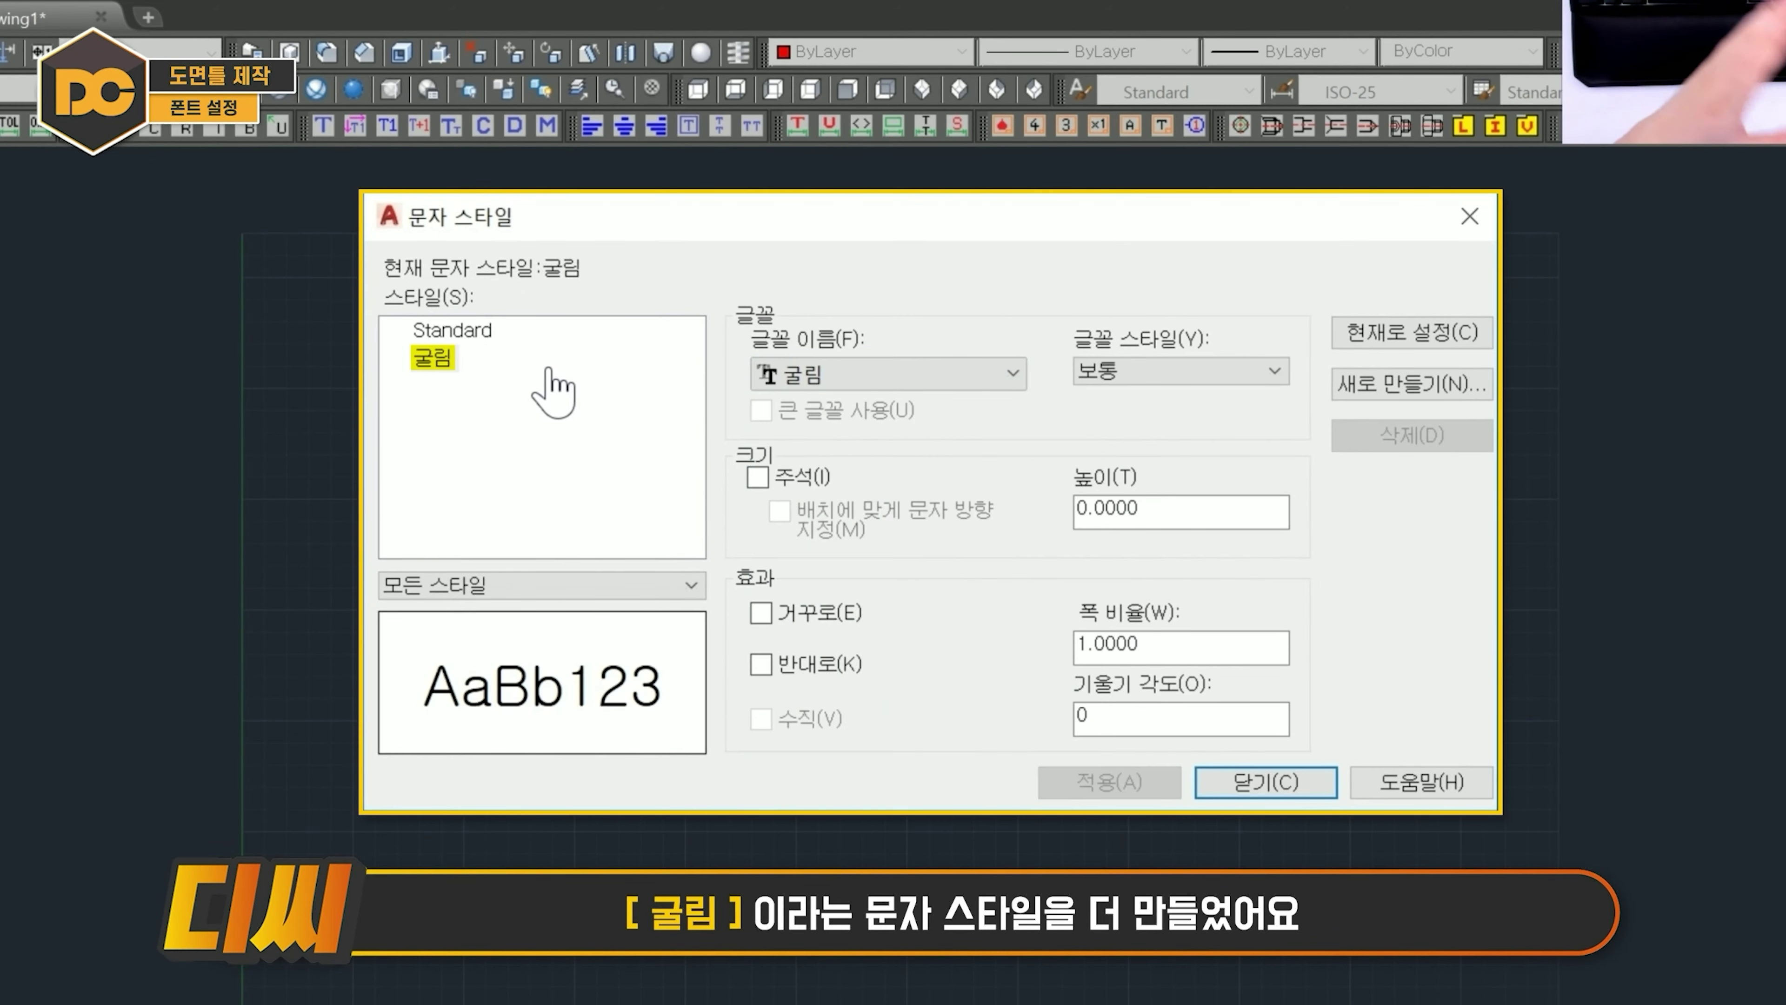
left_click(1266, 782)
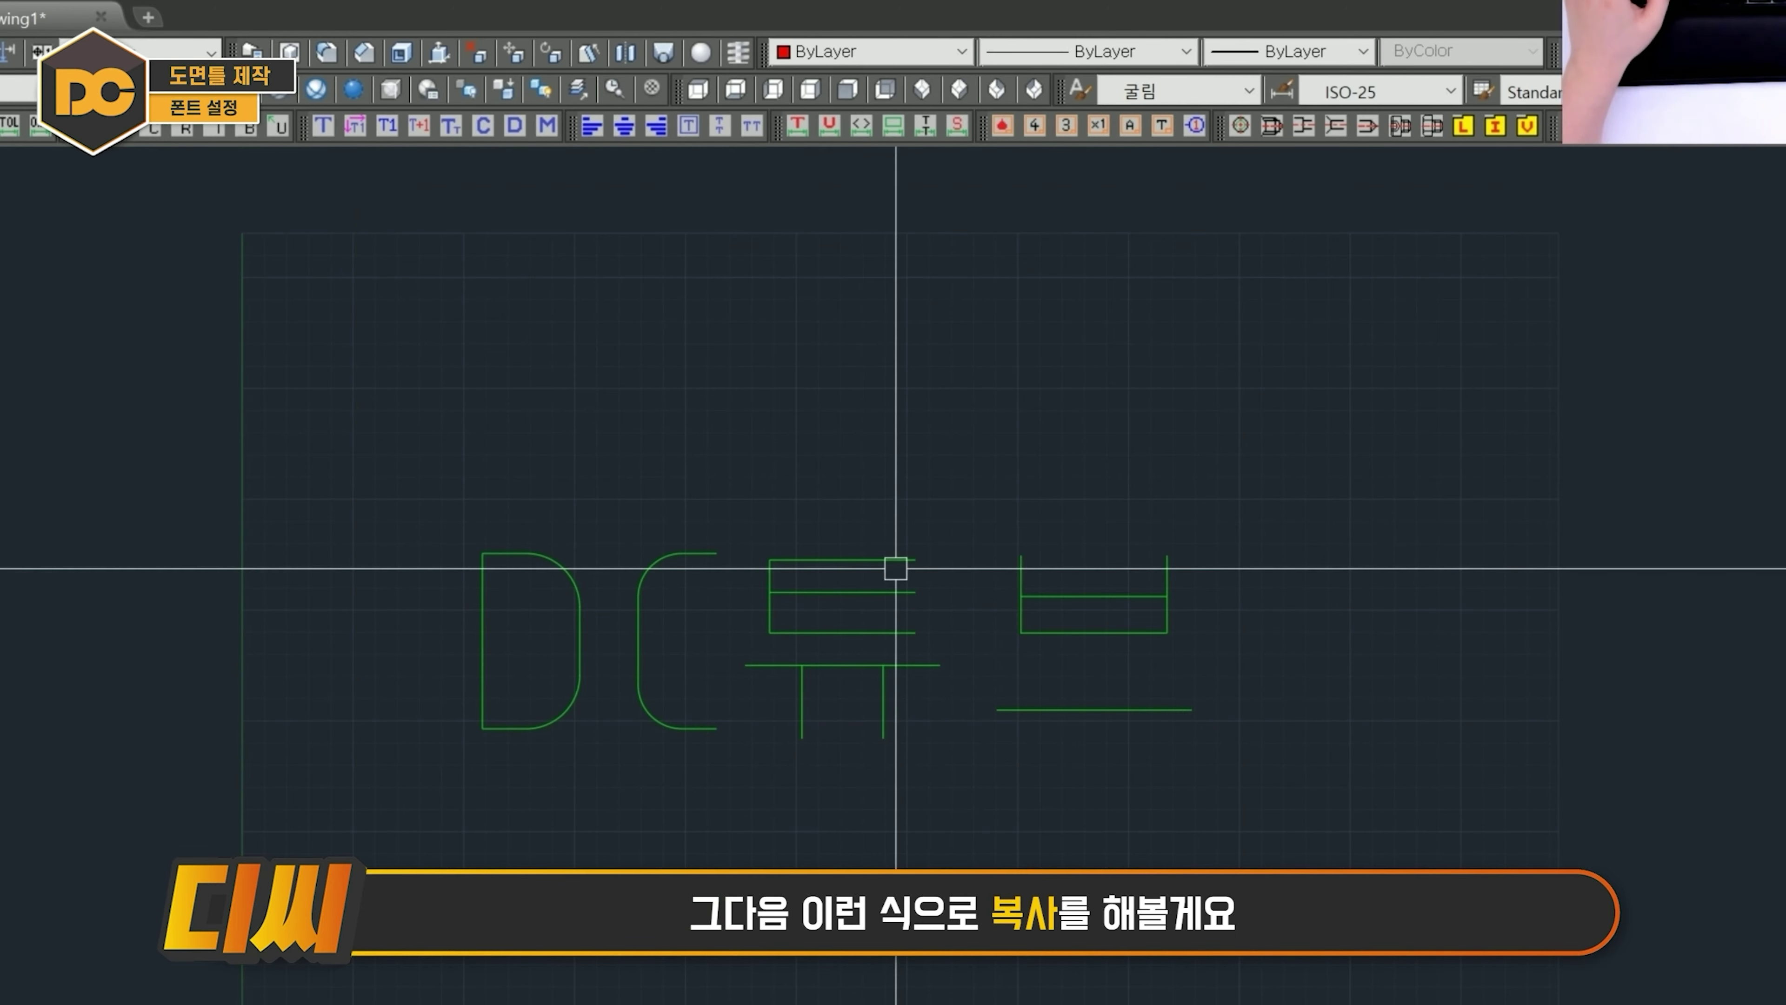
Copy the DC튜브 text directly above the original and assign the 굴림 text style to the copy.
left_click(1100, 710)
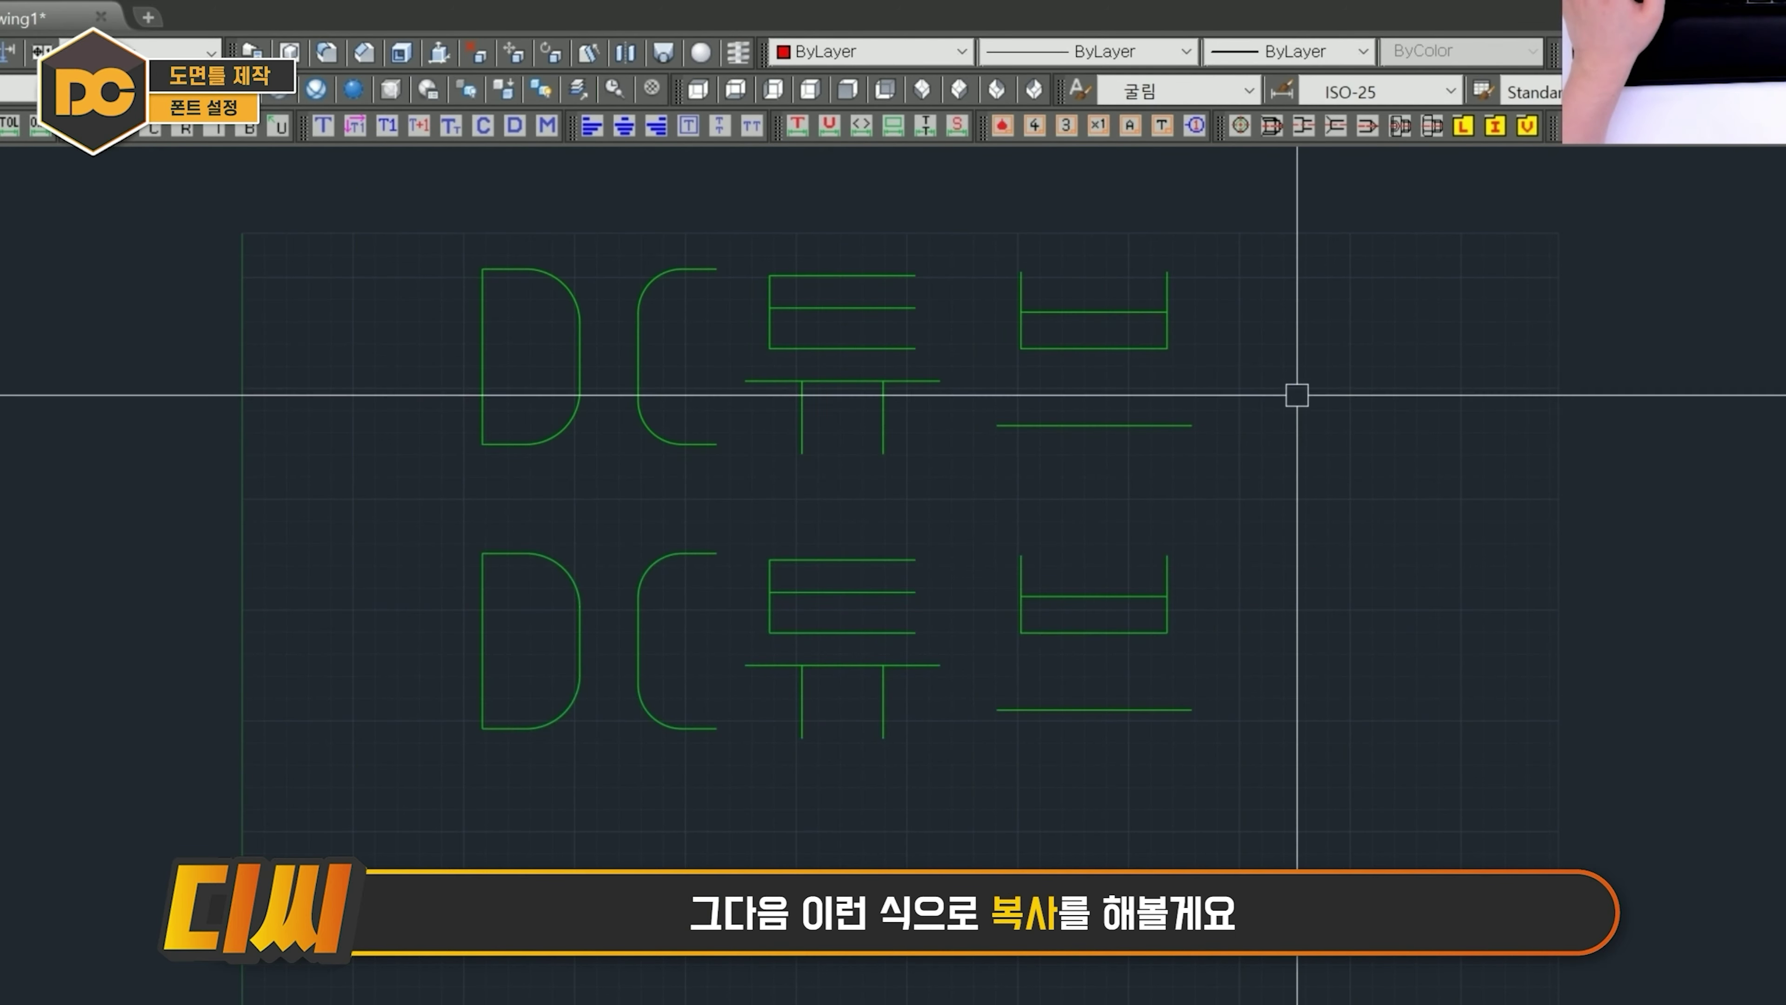
left_click(1061, 311)
left_click(1195, 92)
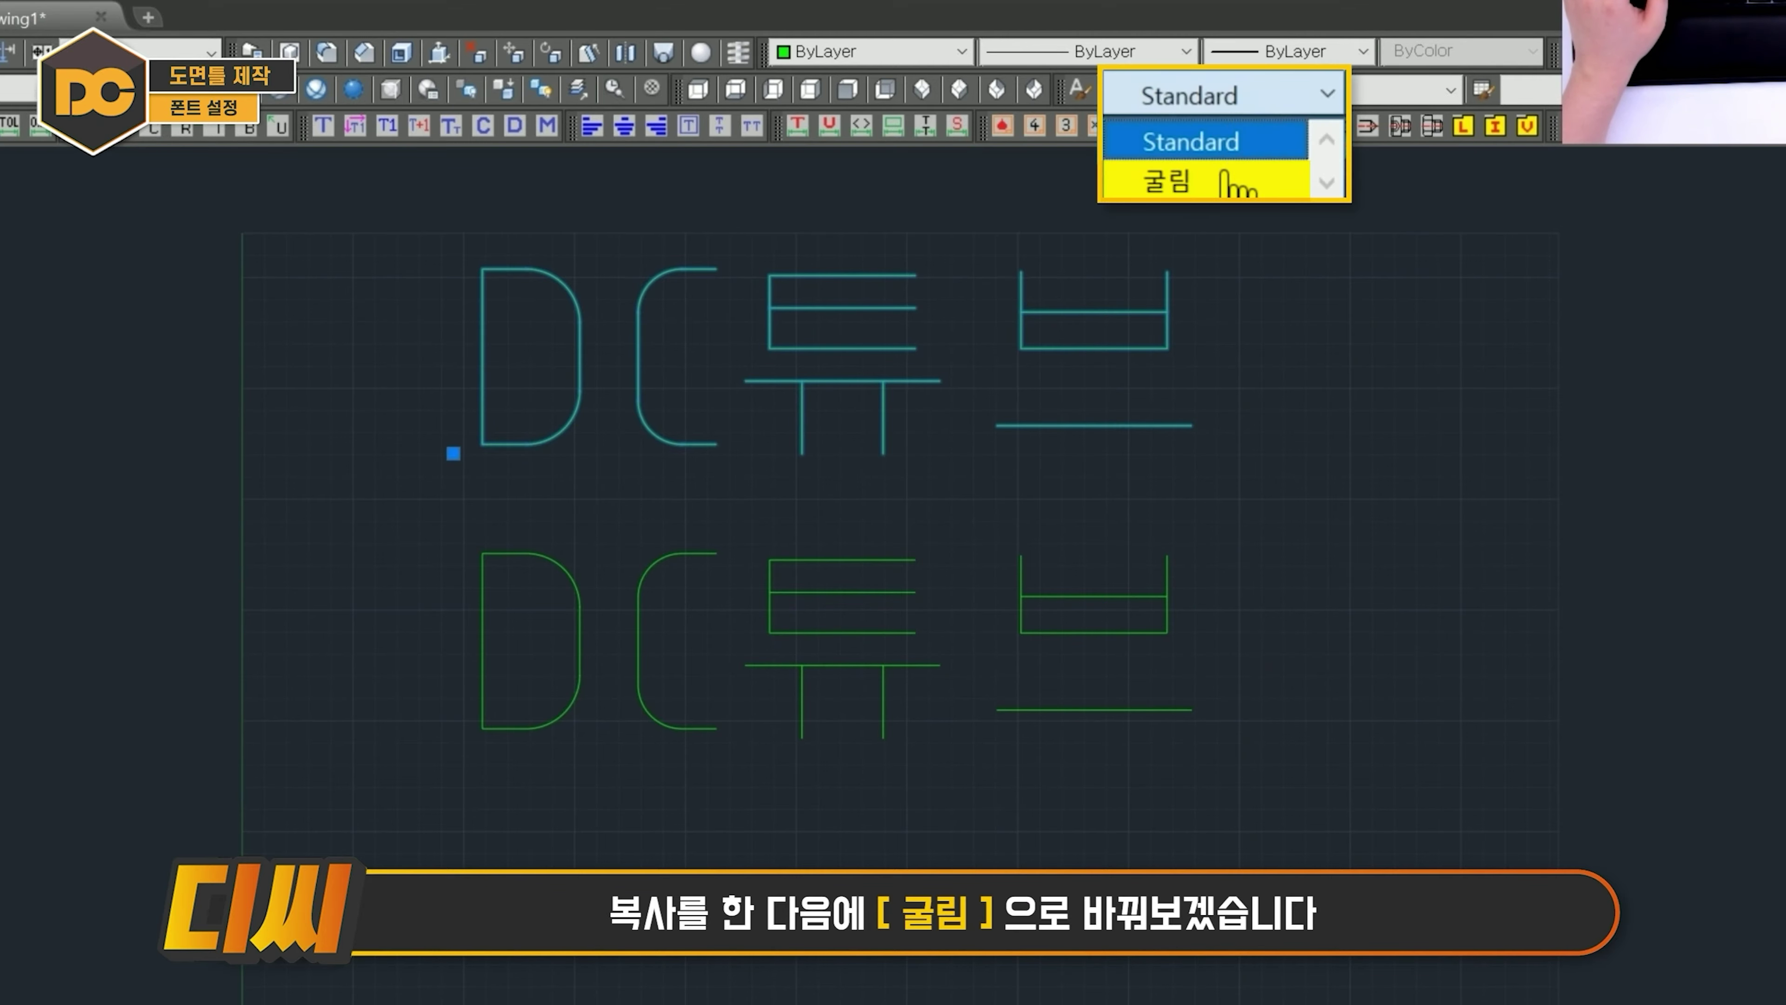
left_click(1224, 178)
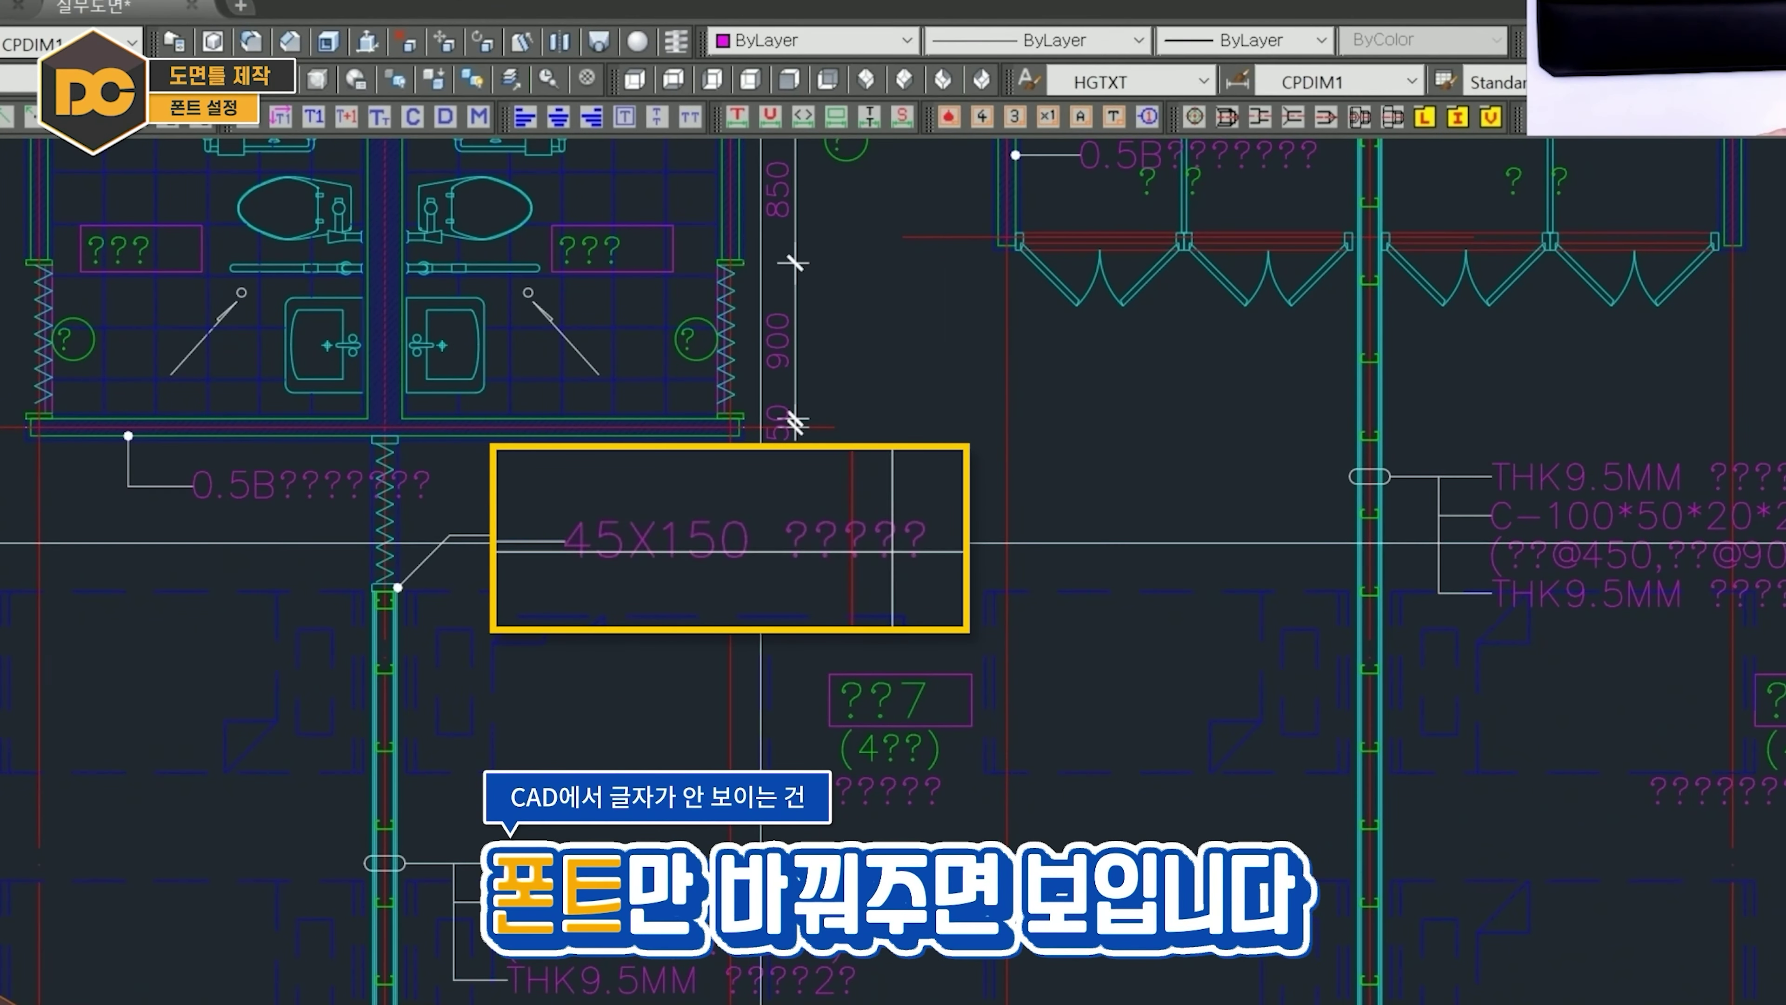
Change the text style font in 실무도면.dwg so its Korean labels display, and return to Drawing1.
left_click(1026, 80)
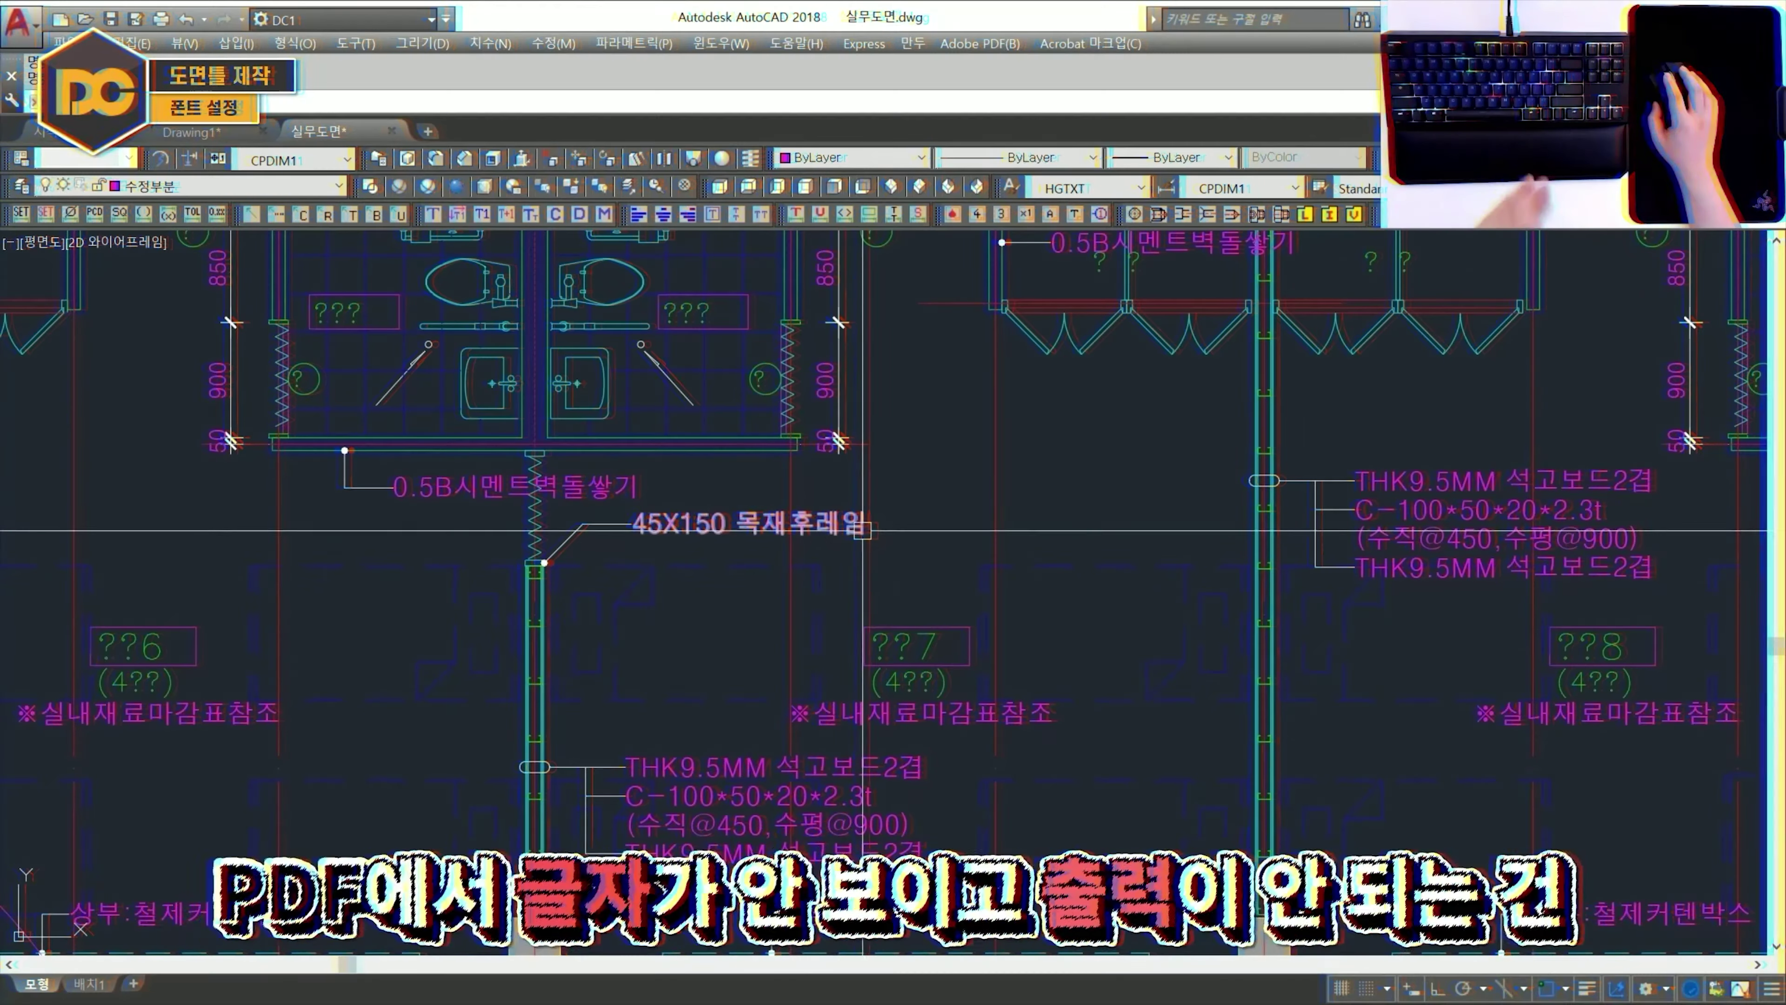
left_click(190, 134)
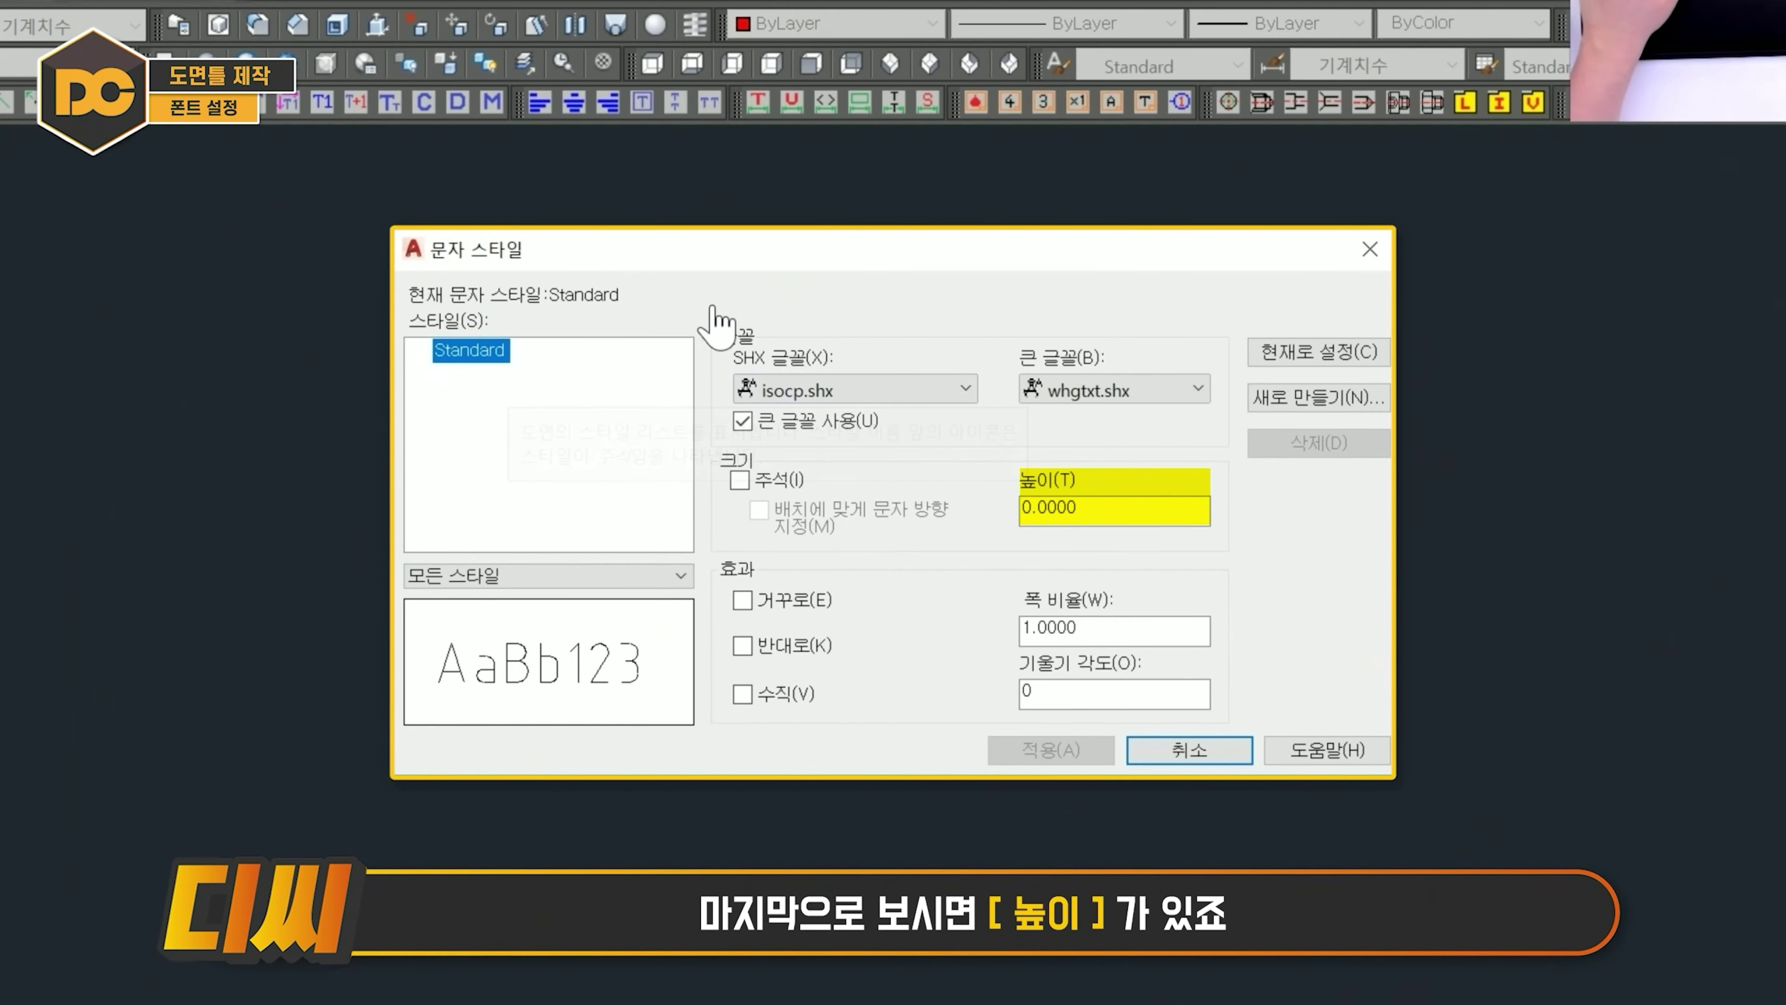
Set the text height of the Standard text style to 3.5 and apply the change.
double_click(1124, 503)
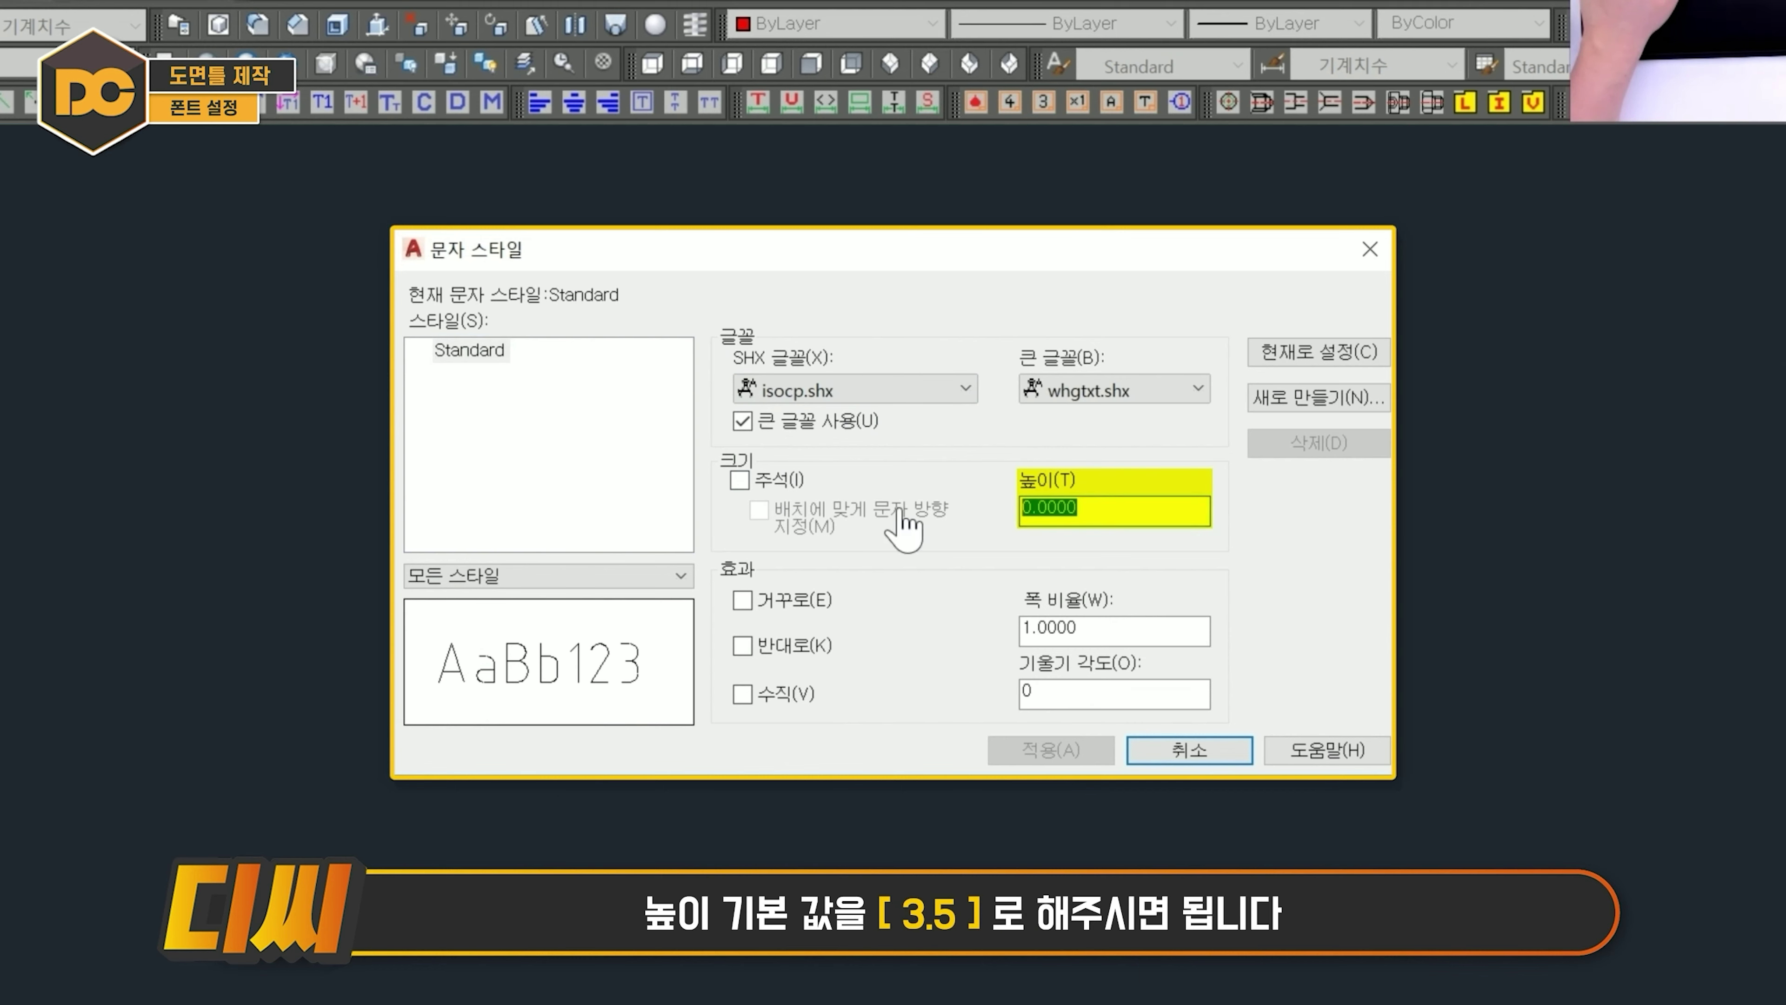
type("3.5")
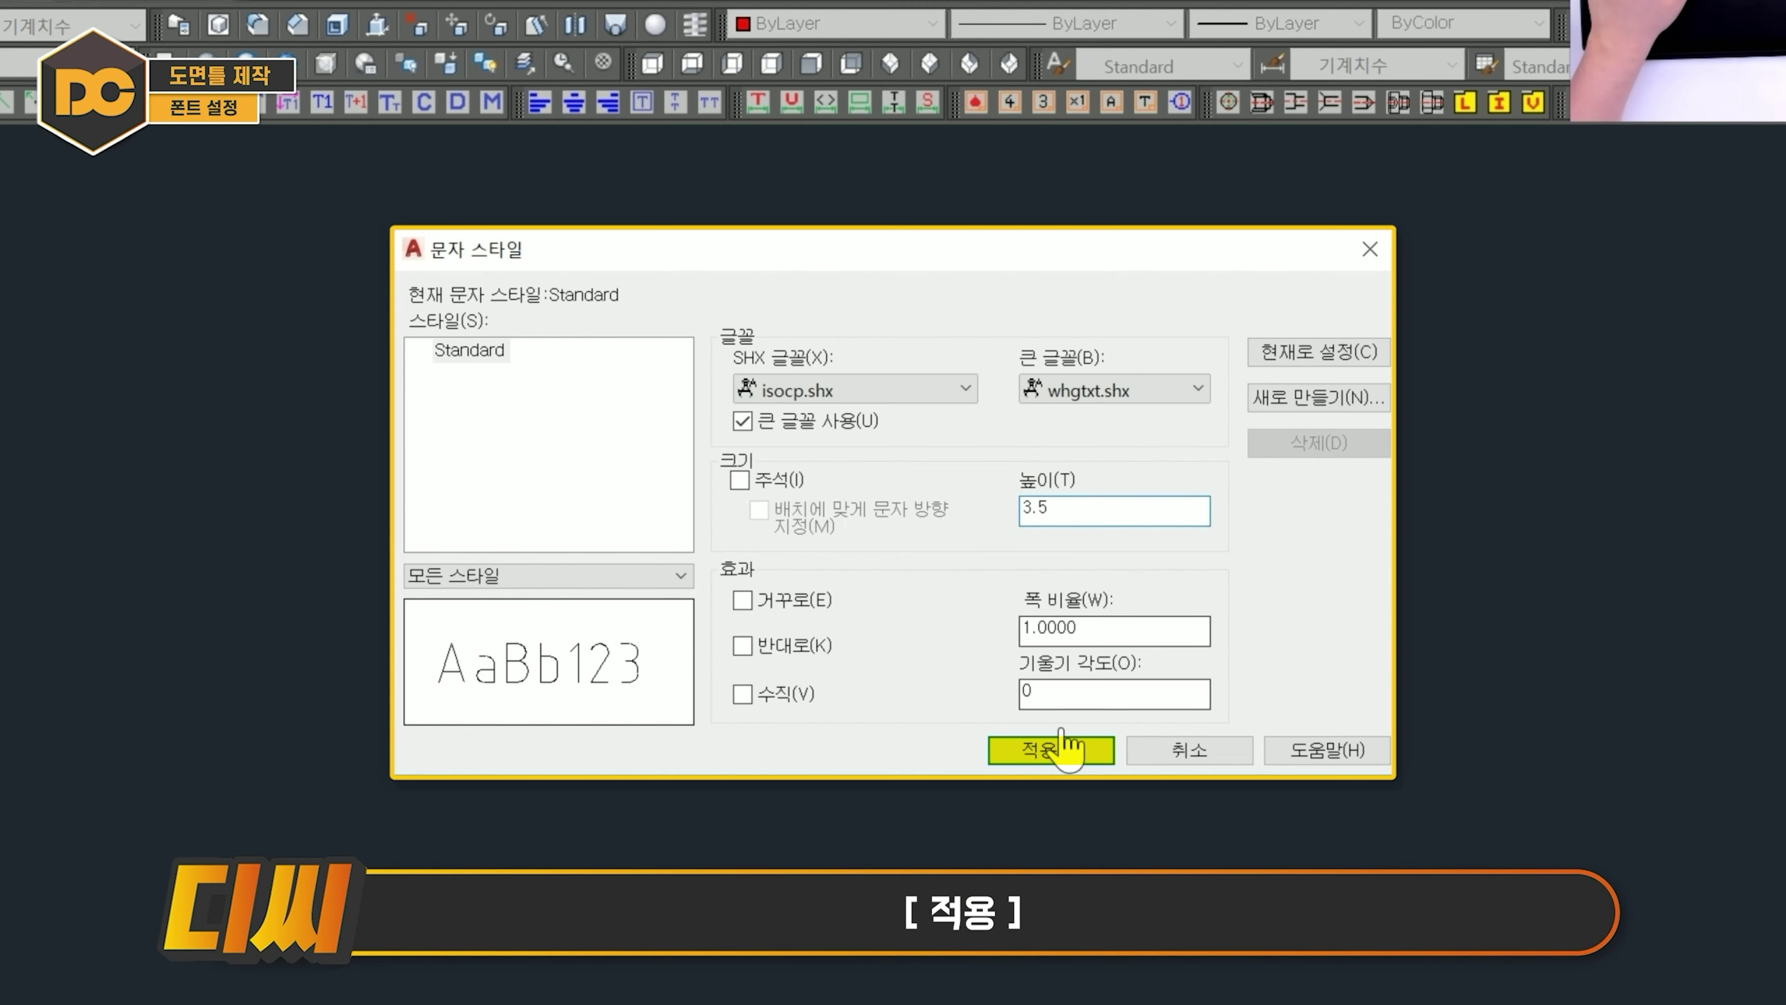
left_click(1083, 750)
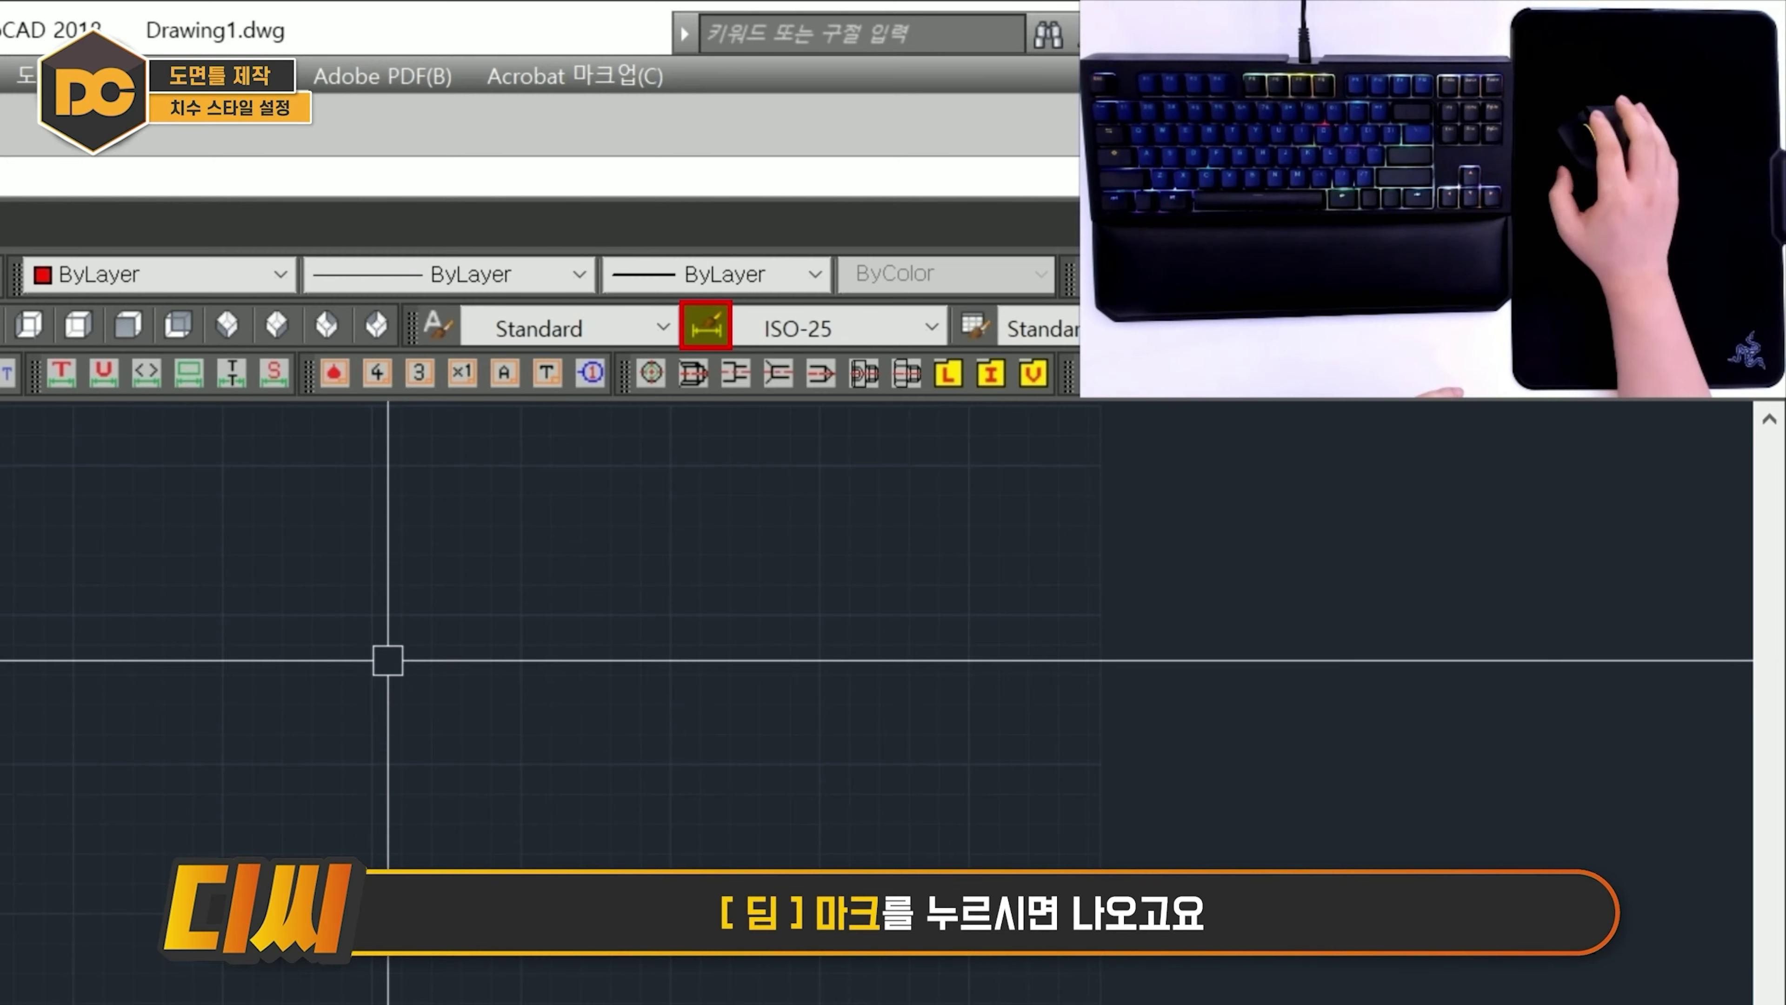
Open the dimension style manager and delete the Standard and 주석 dimension styles.
left_click(702, 331)
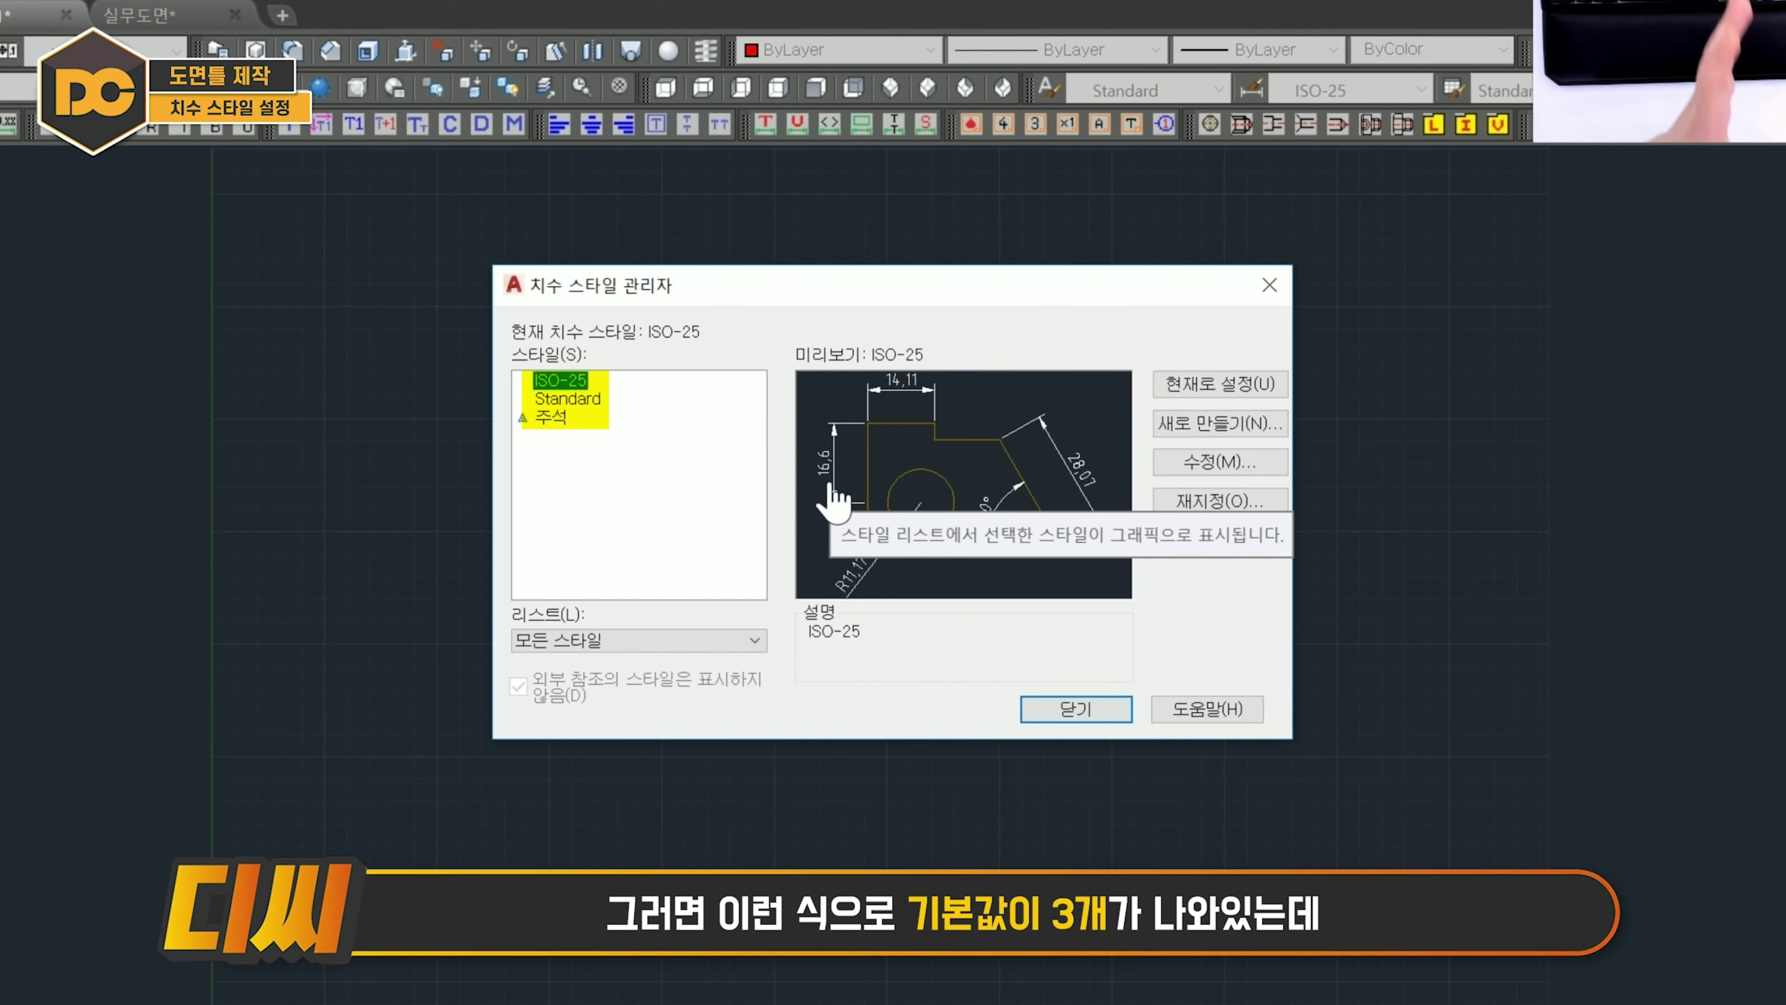
left_click(567, 398)
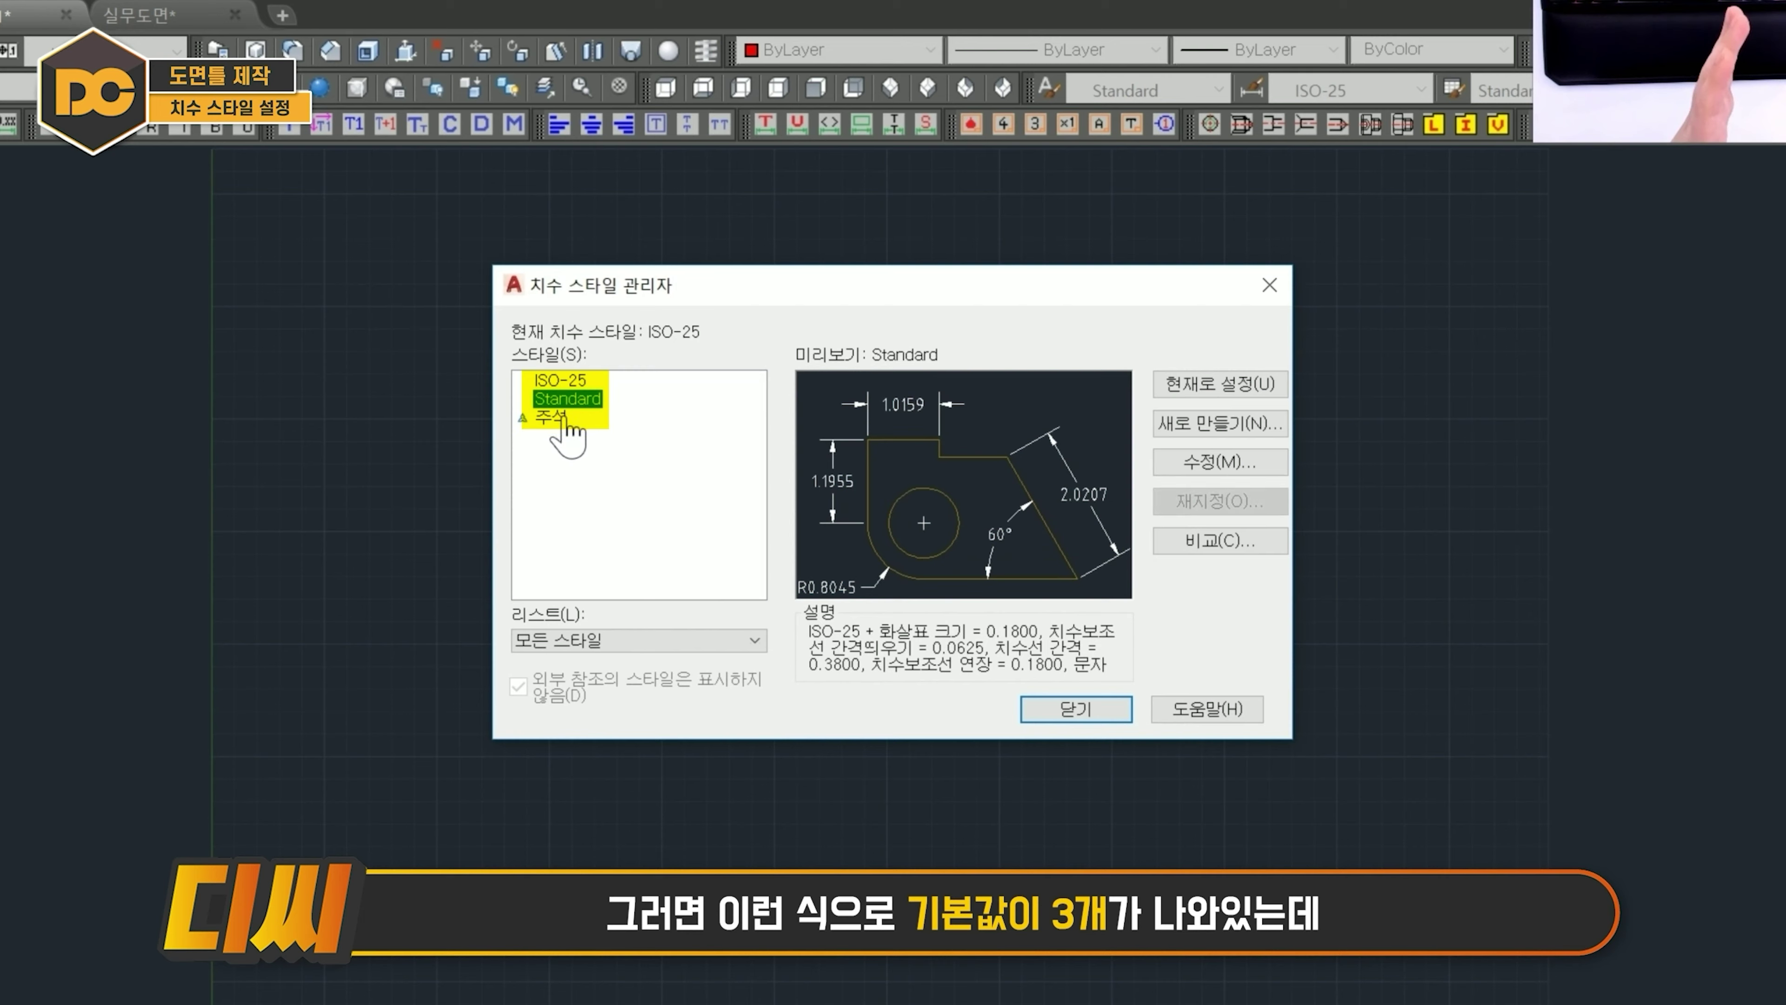
left_click(551, 417)
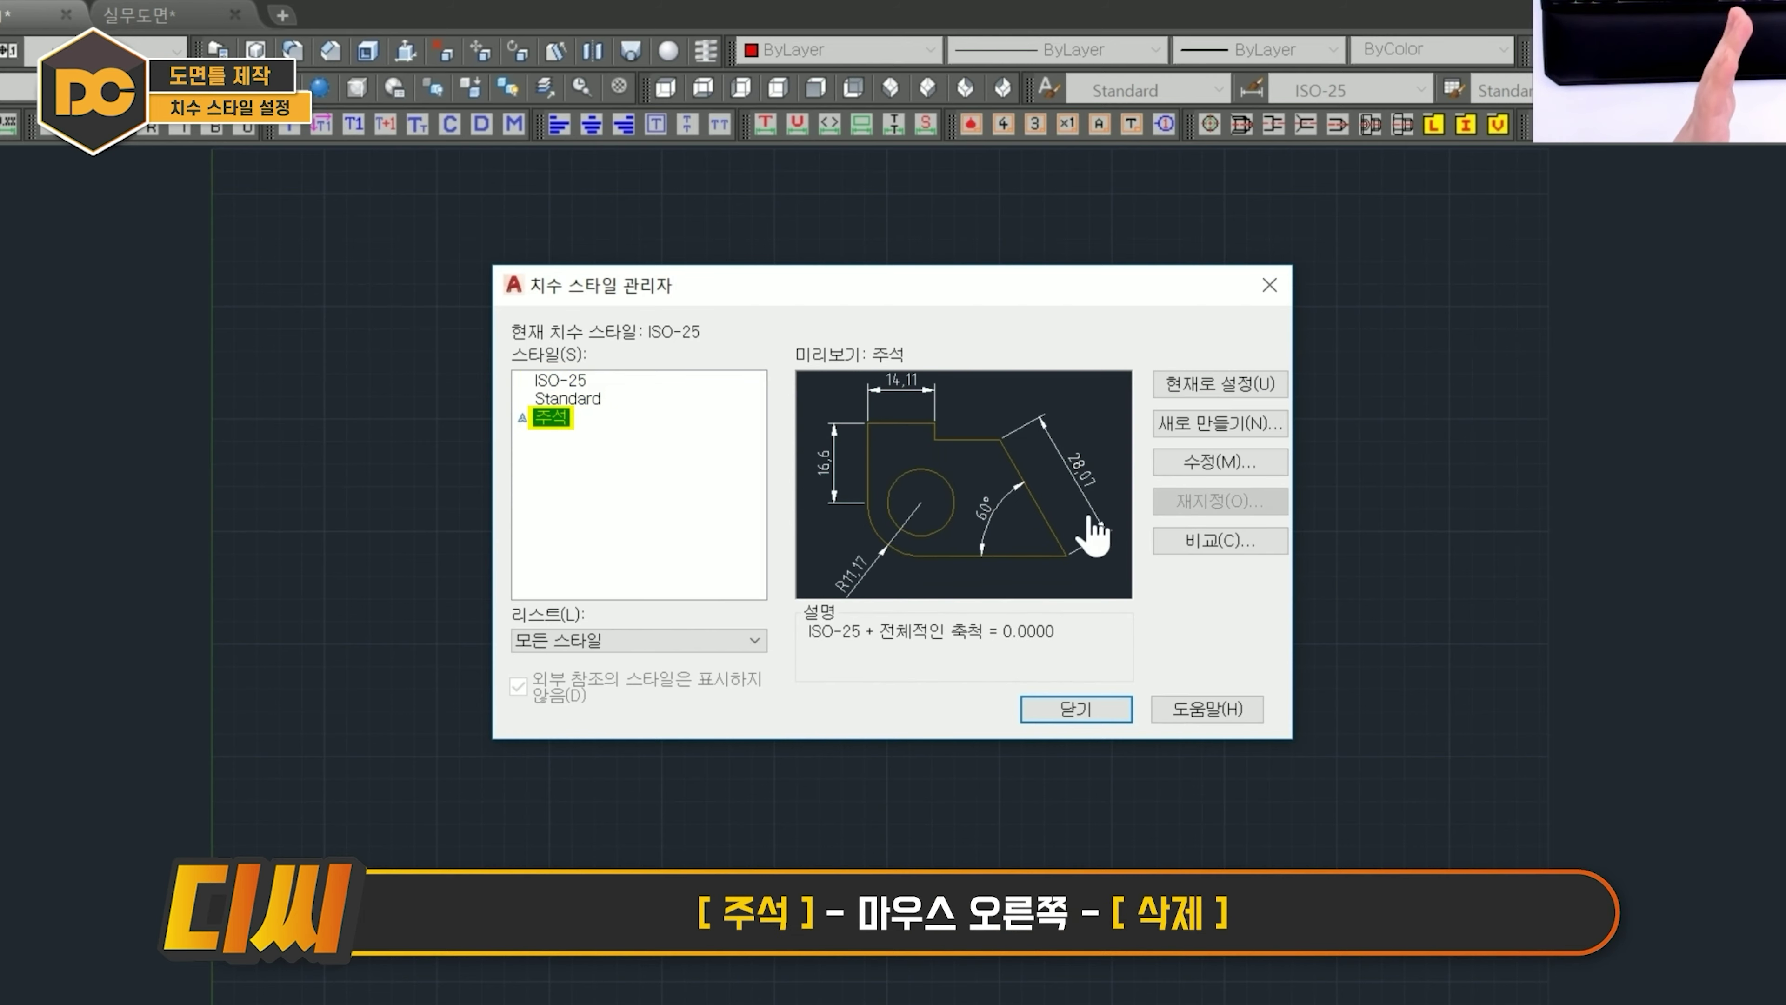
right_click(559, 421)
left_click(618, 492)
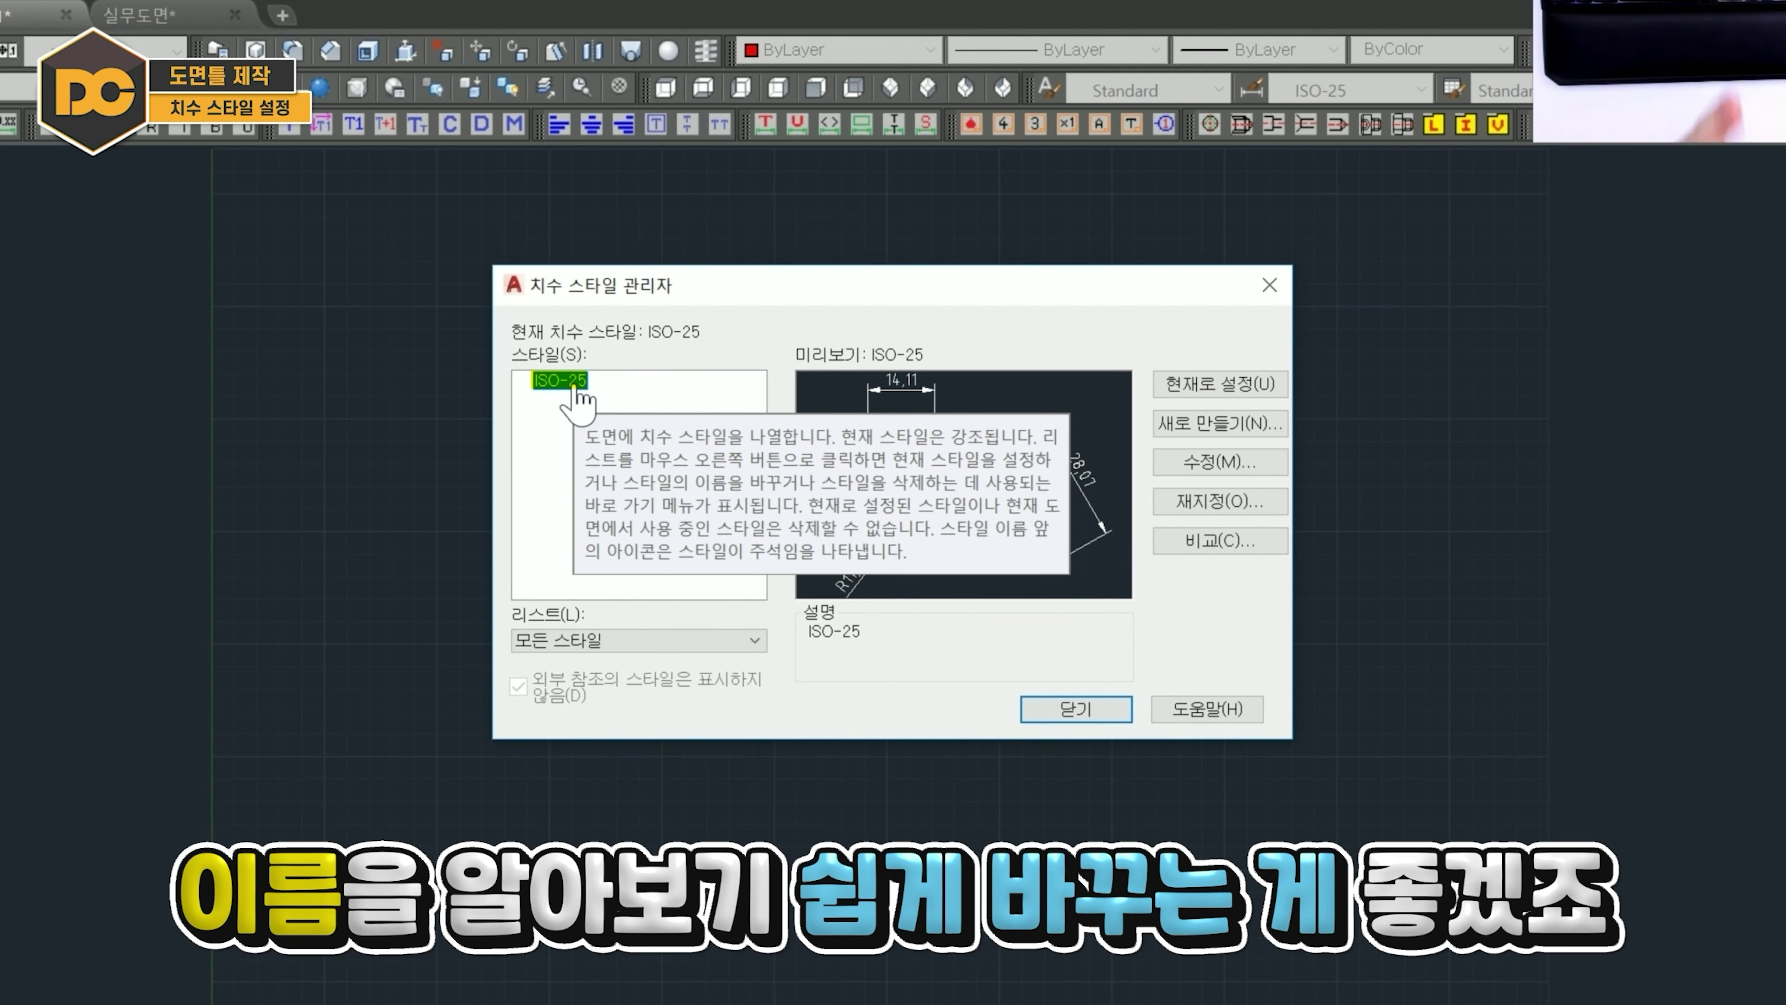
Rename the ISO-25 dimension style as 기계치수.
right_click(573, 390)
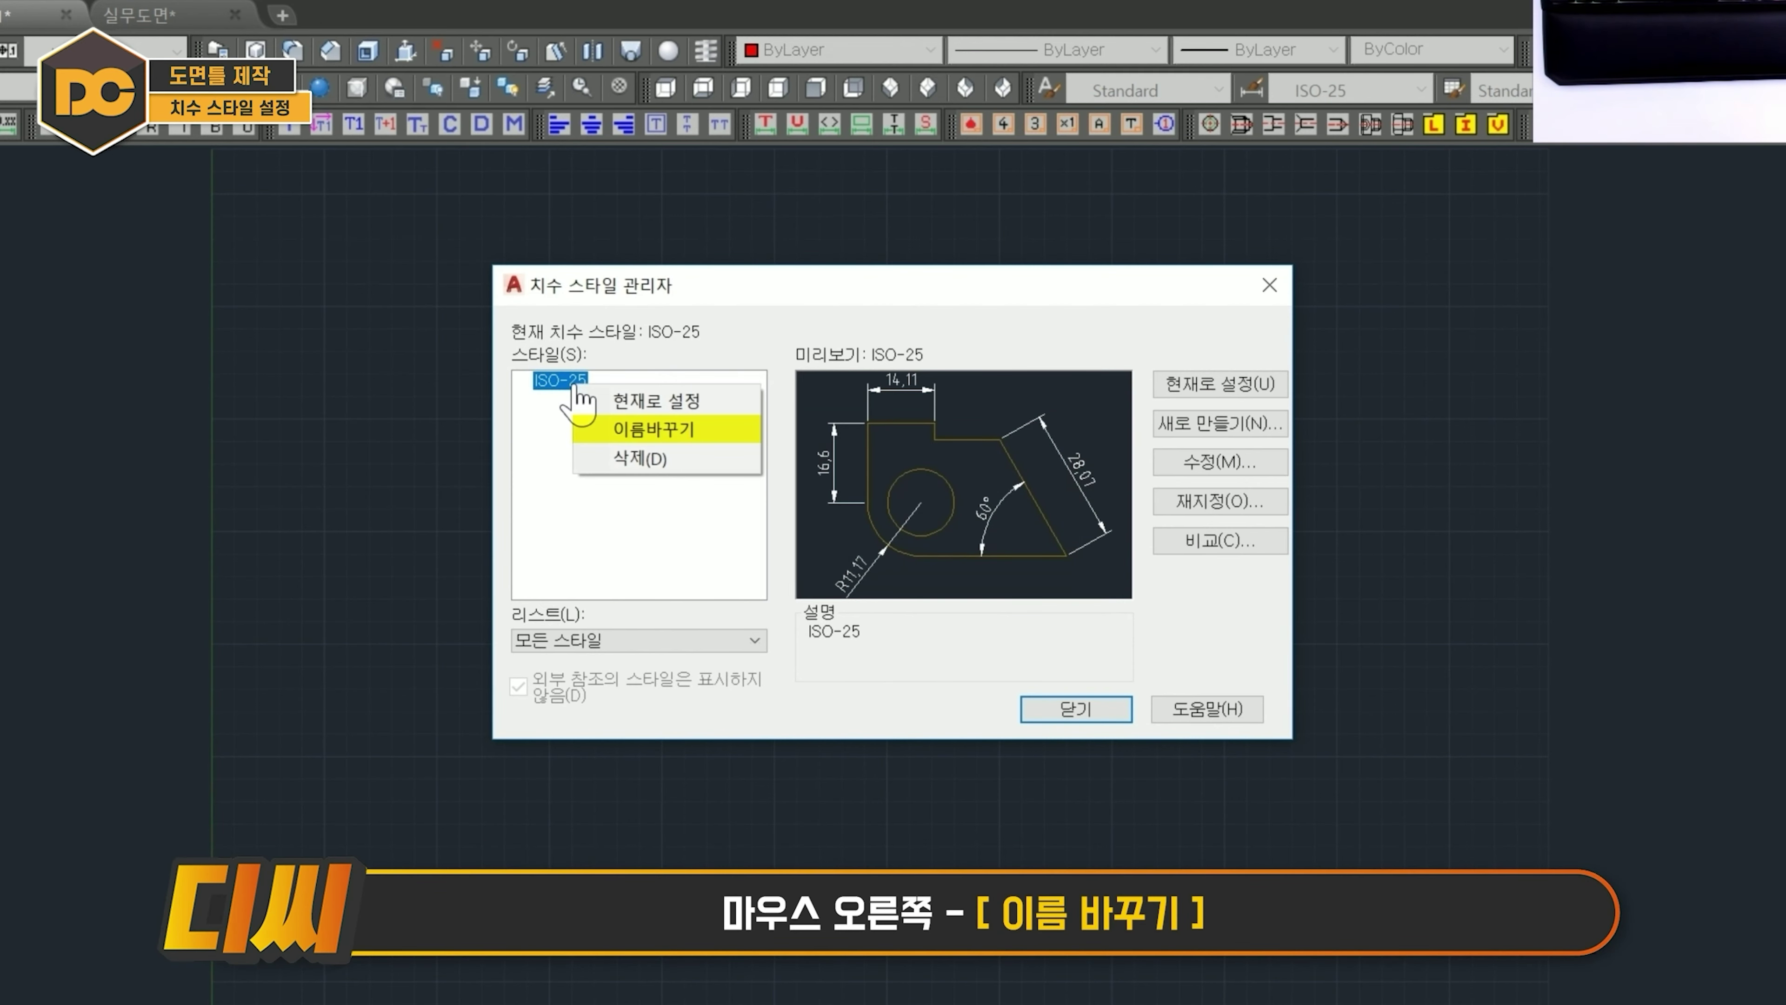
left_click(631, 423)
type("ㄱ")
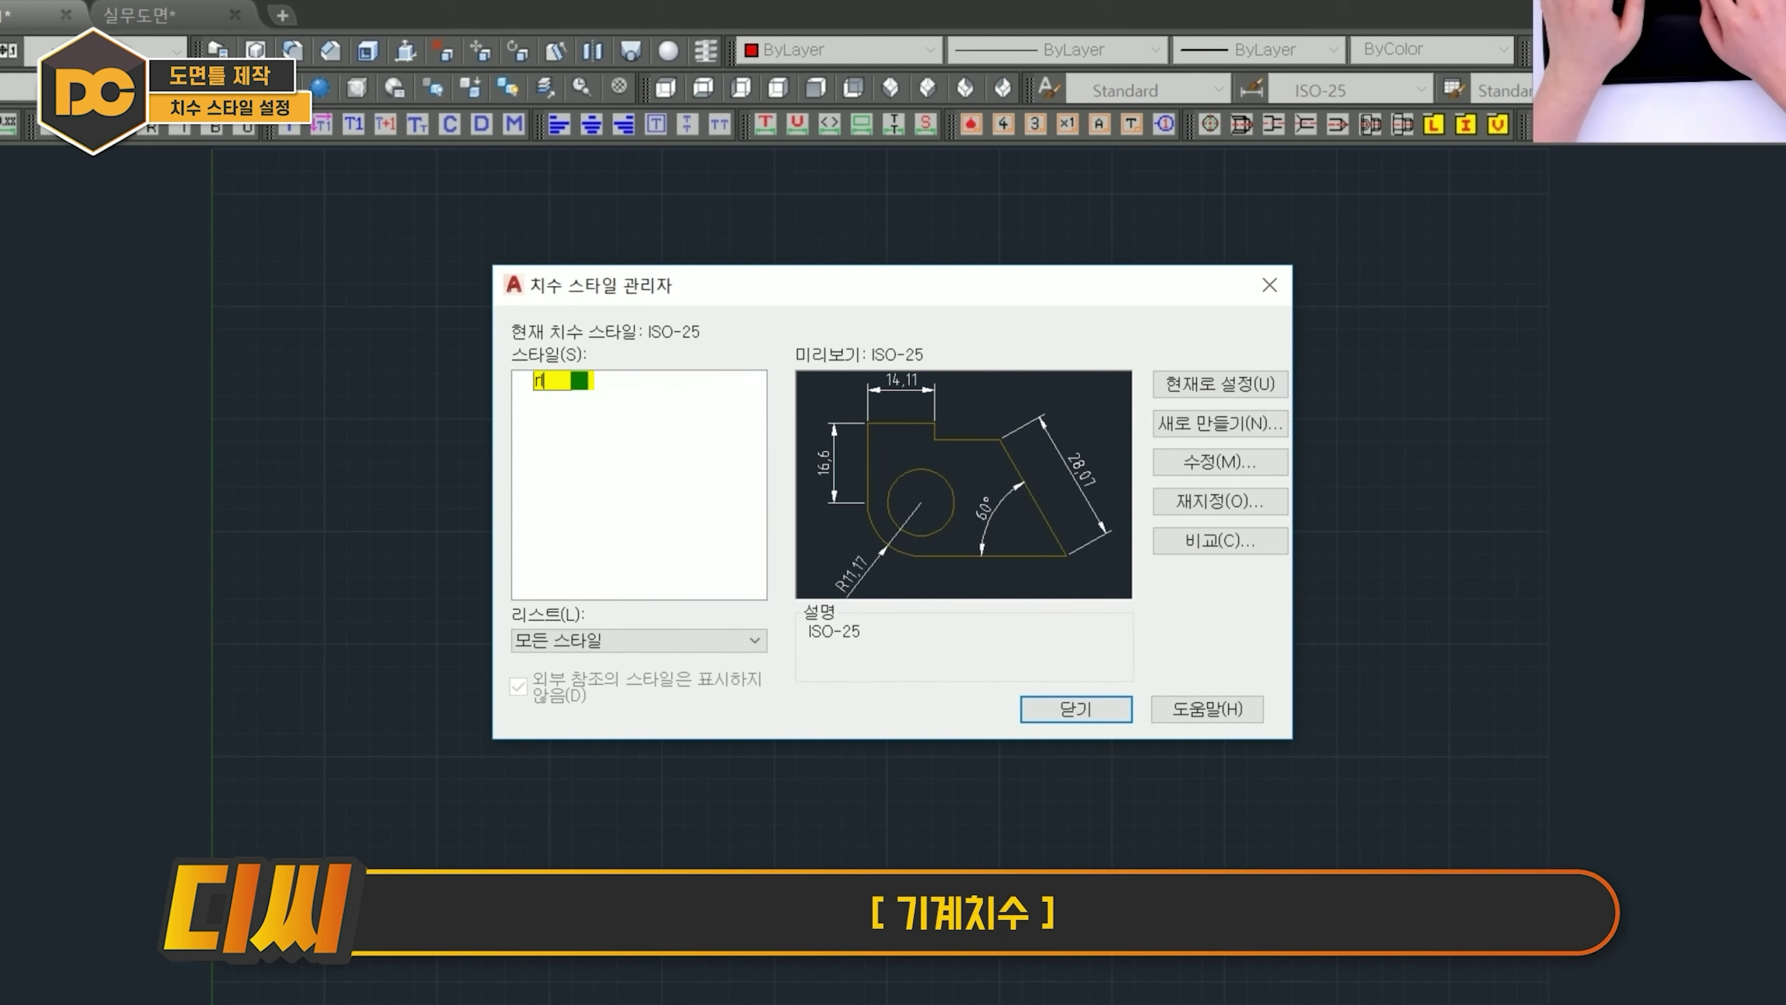
type("기계치수")
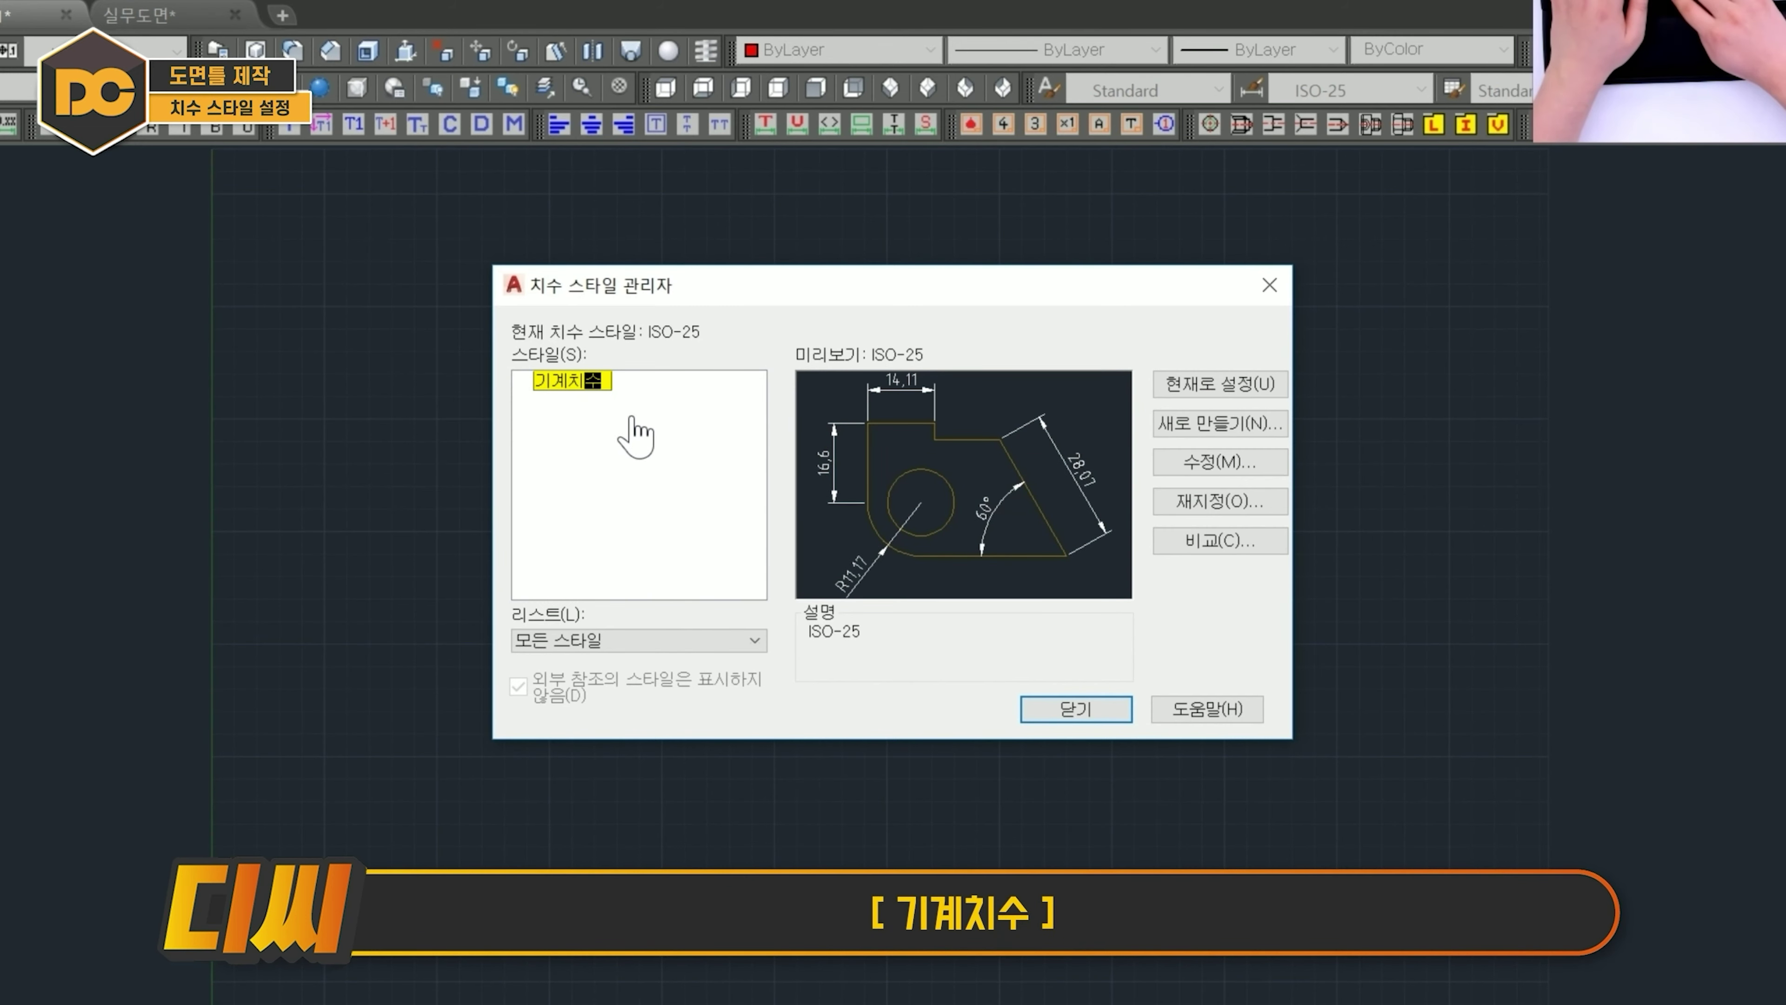
key("Return")
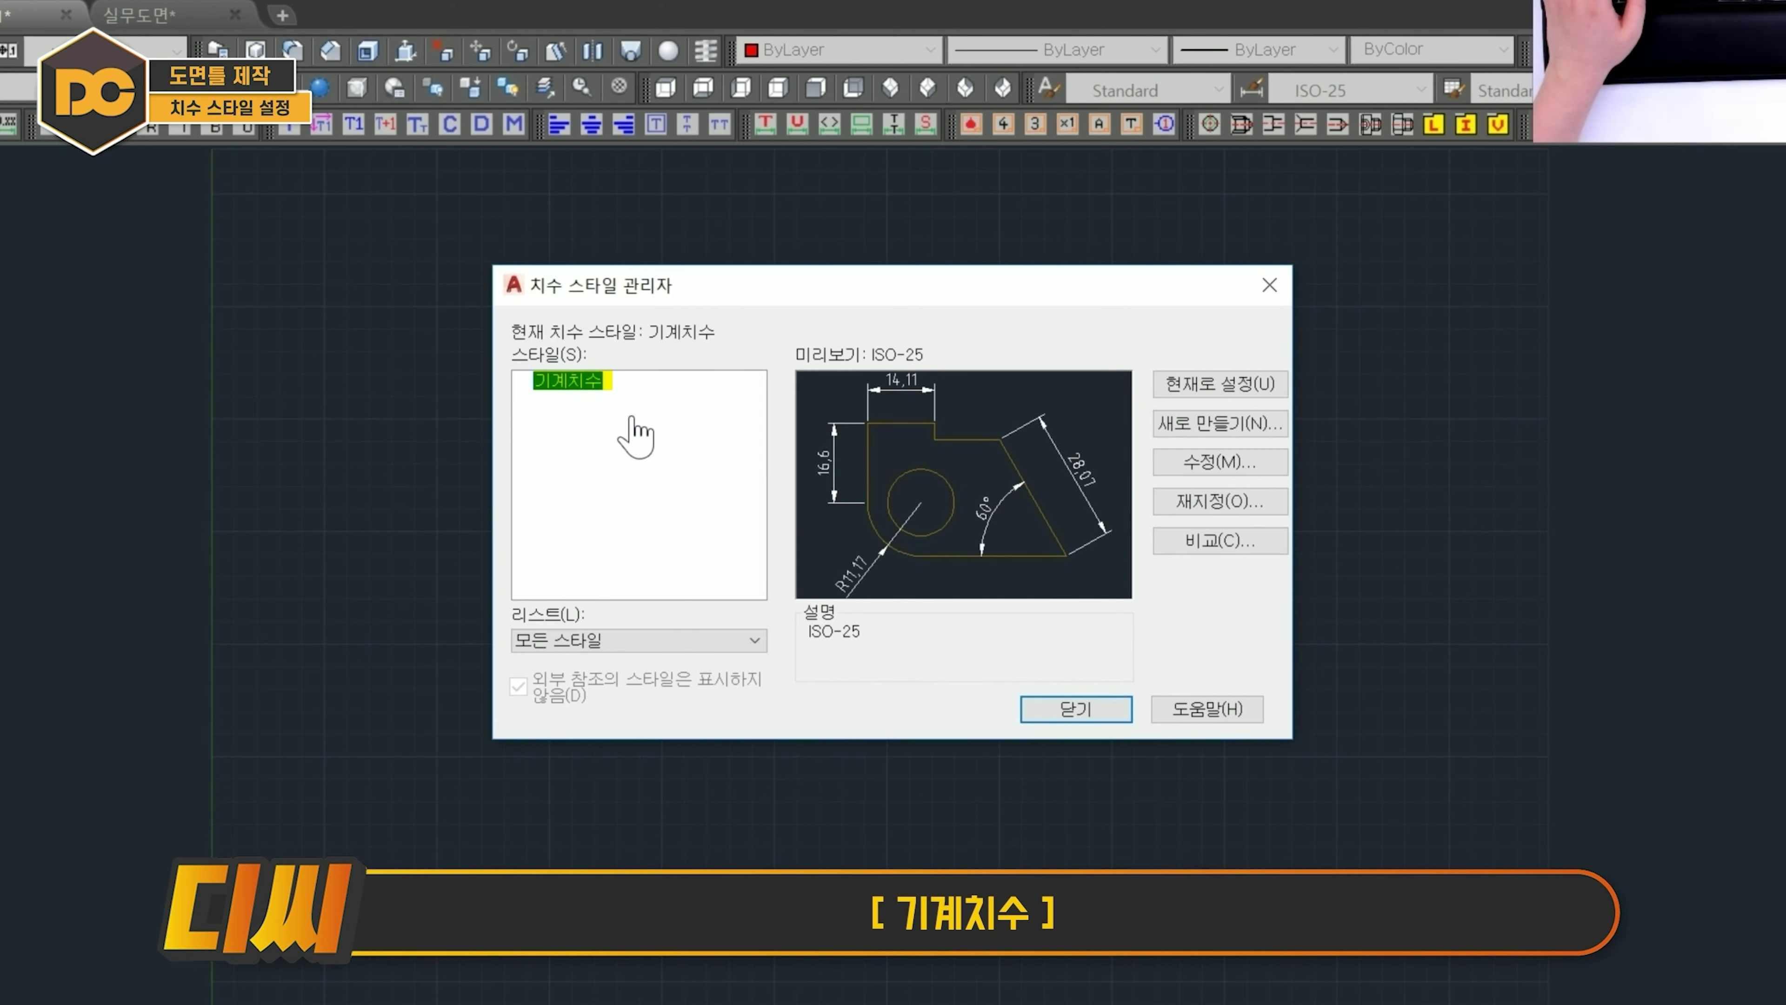
Modify the 기계치수 dimension style: baseline spacing 8, extension beyond dimension lines 2, offset from origin 1 and arrow size 3.5.
left_click(1204, 465)
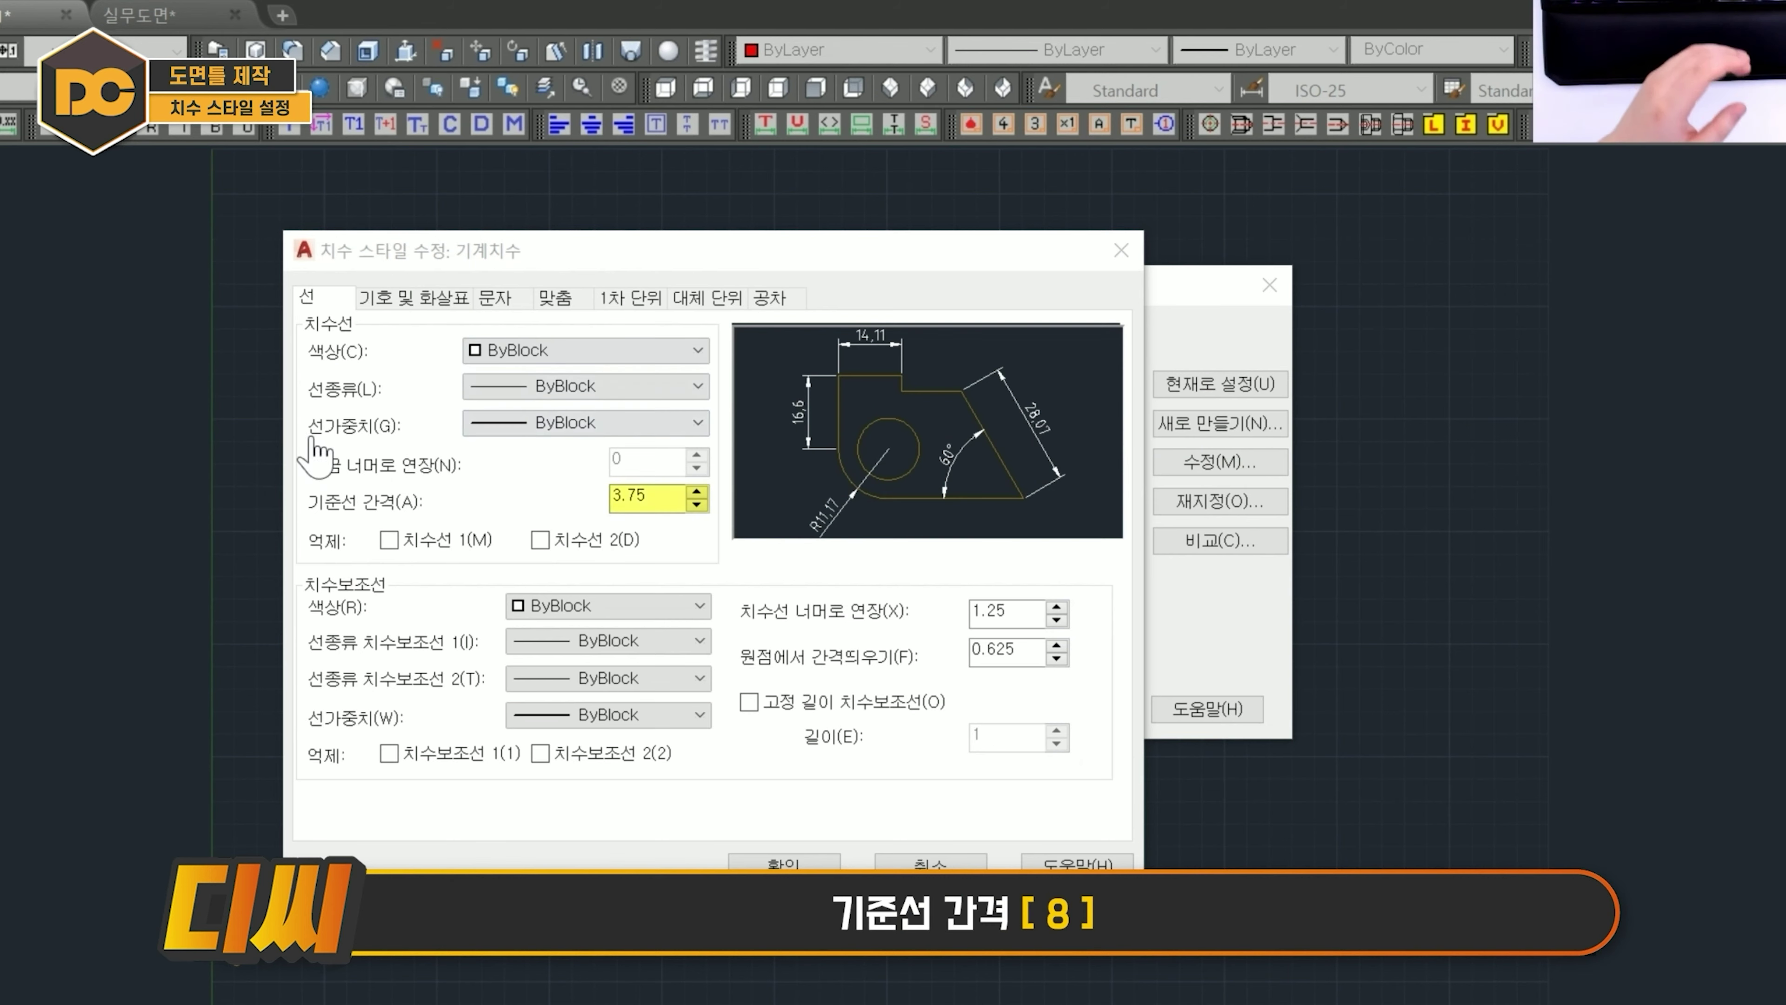
double_click(643, 496)
type("8")
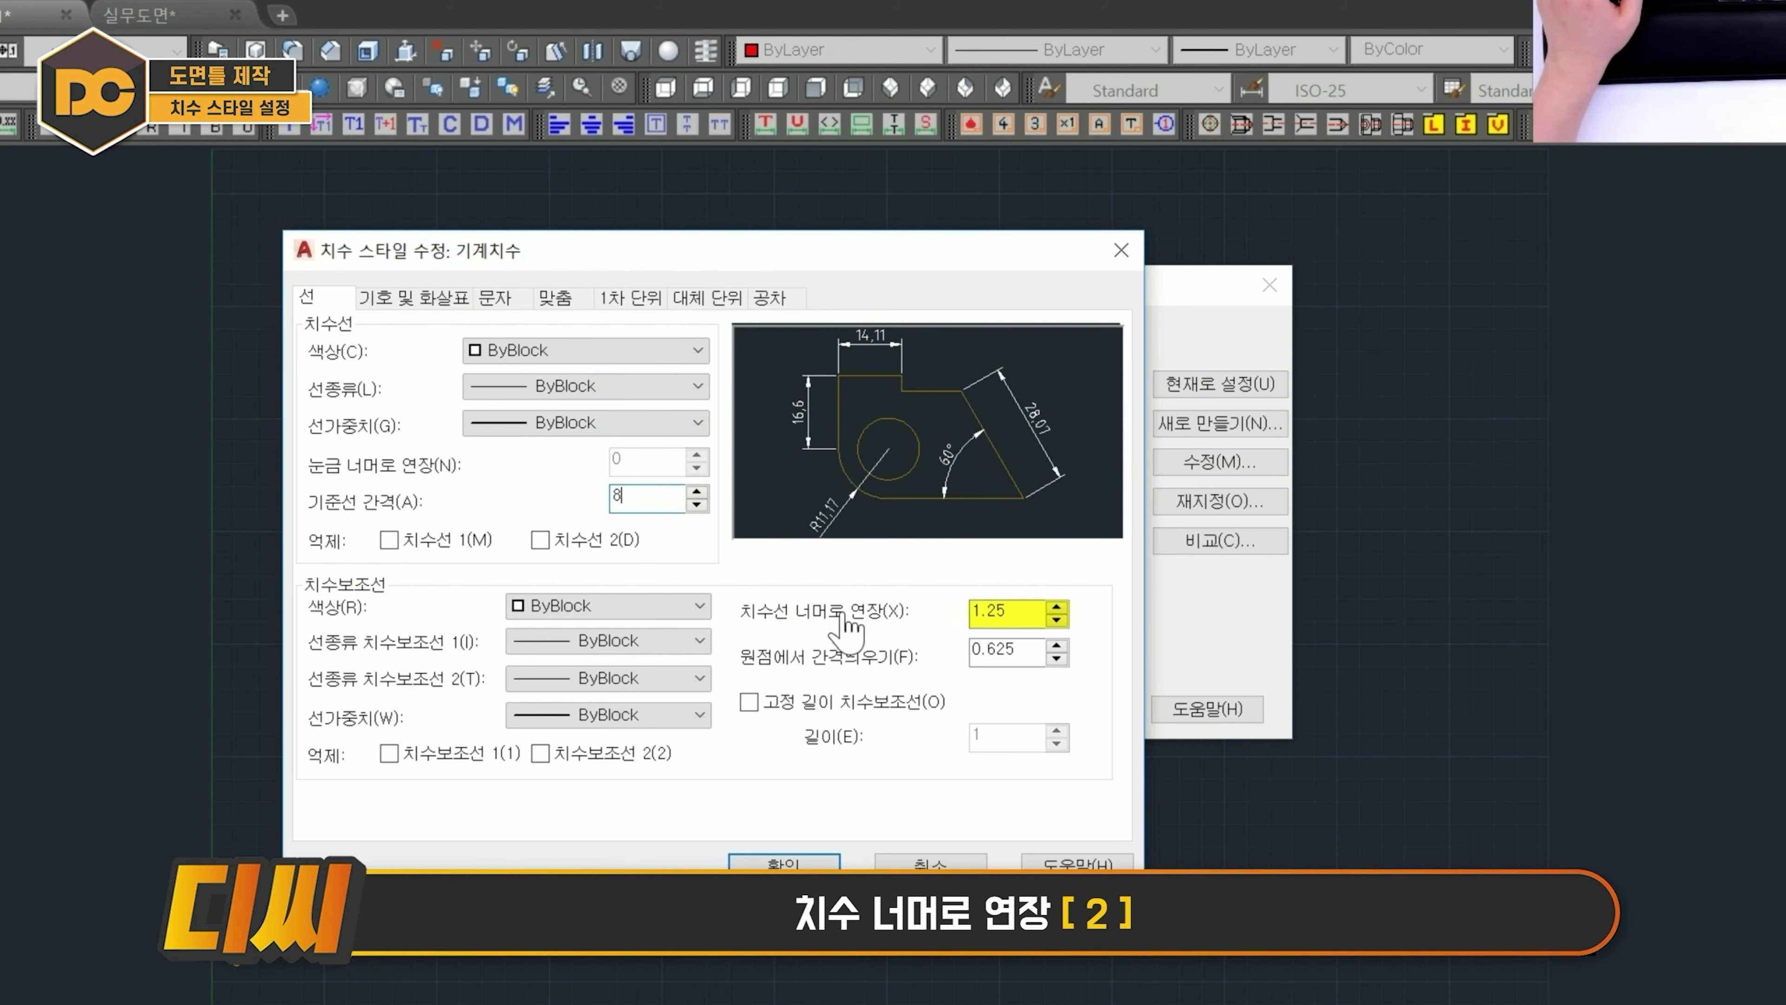
double_click(1006, 610)
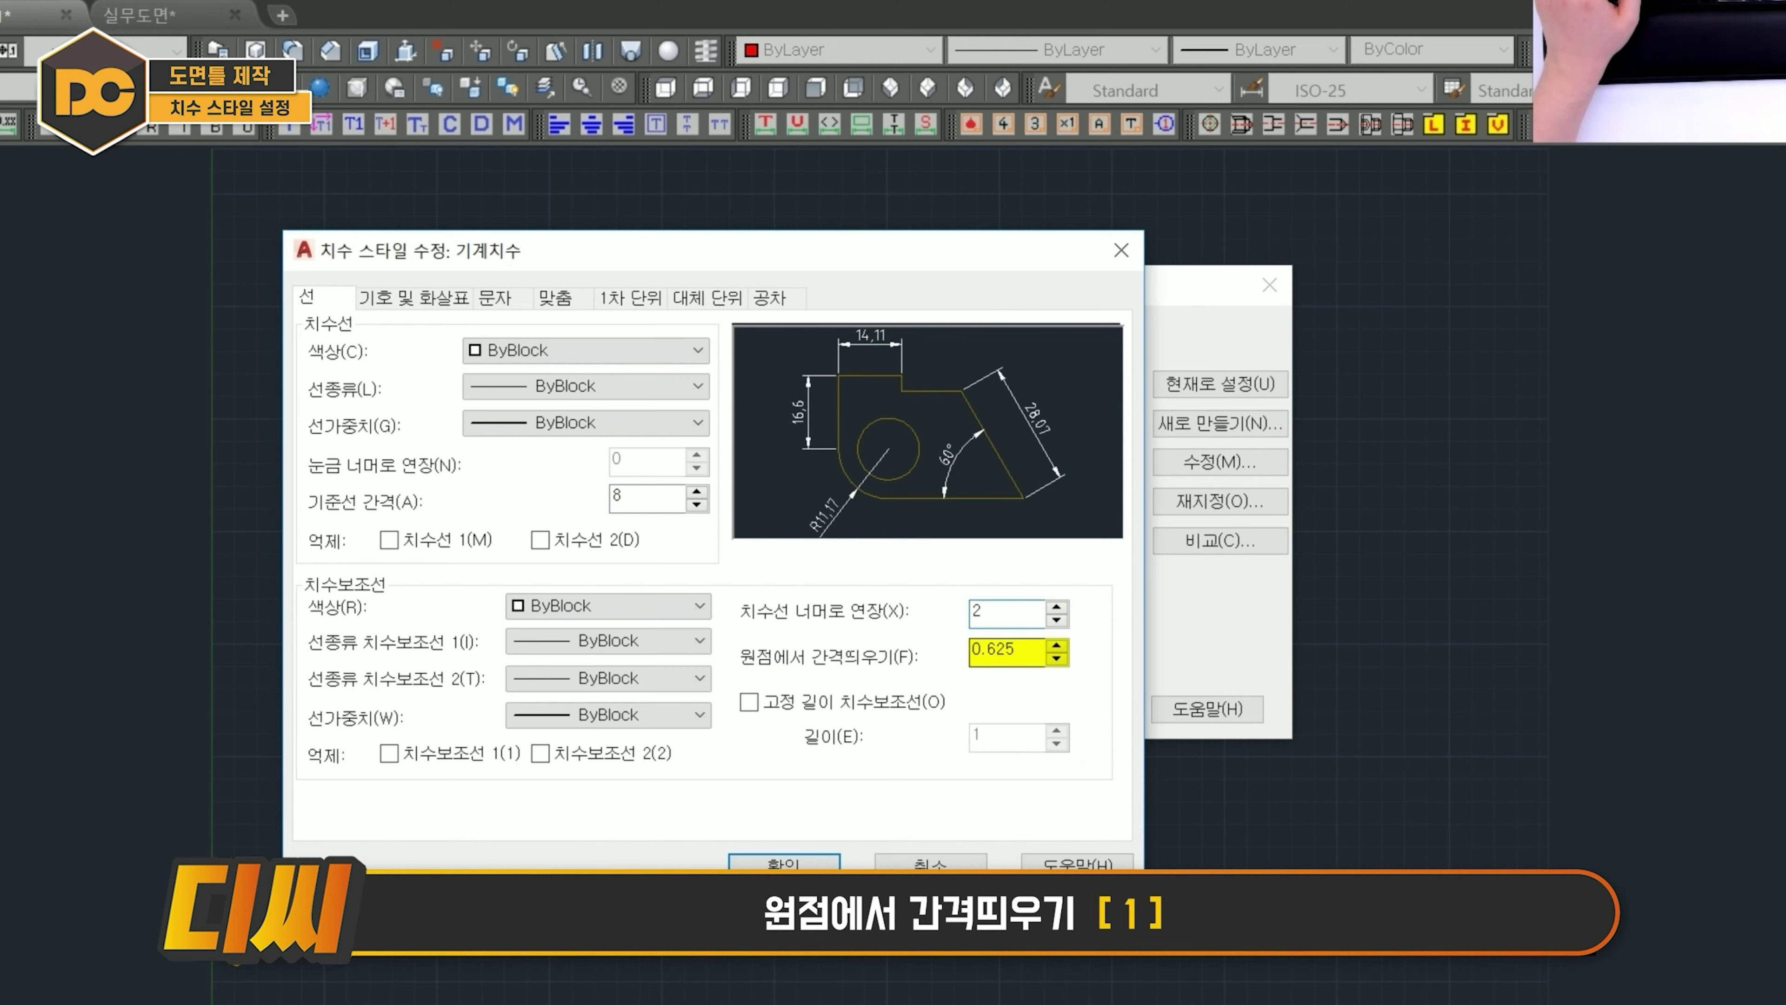
double_click(993, 649)
type("1")
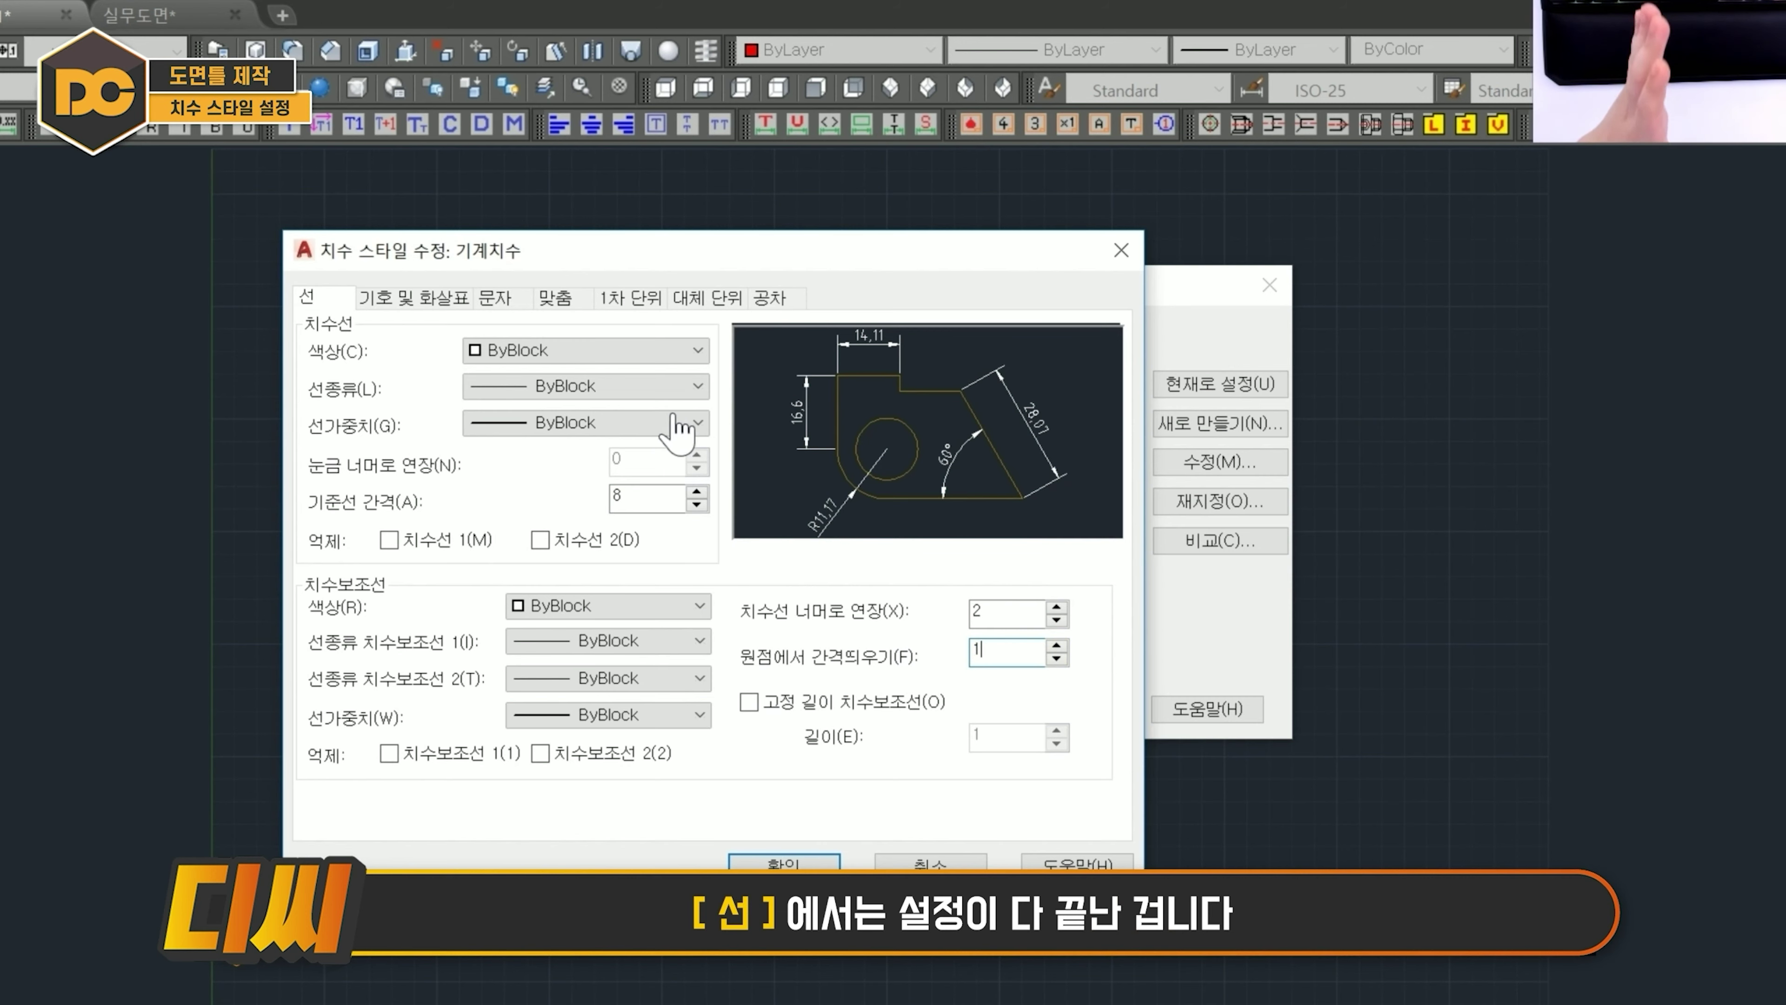
left_click(414, 301)
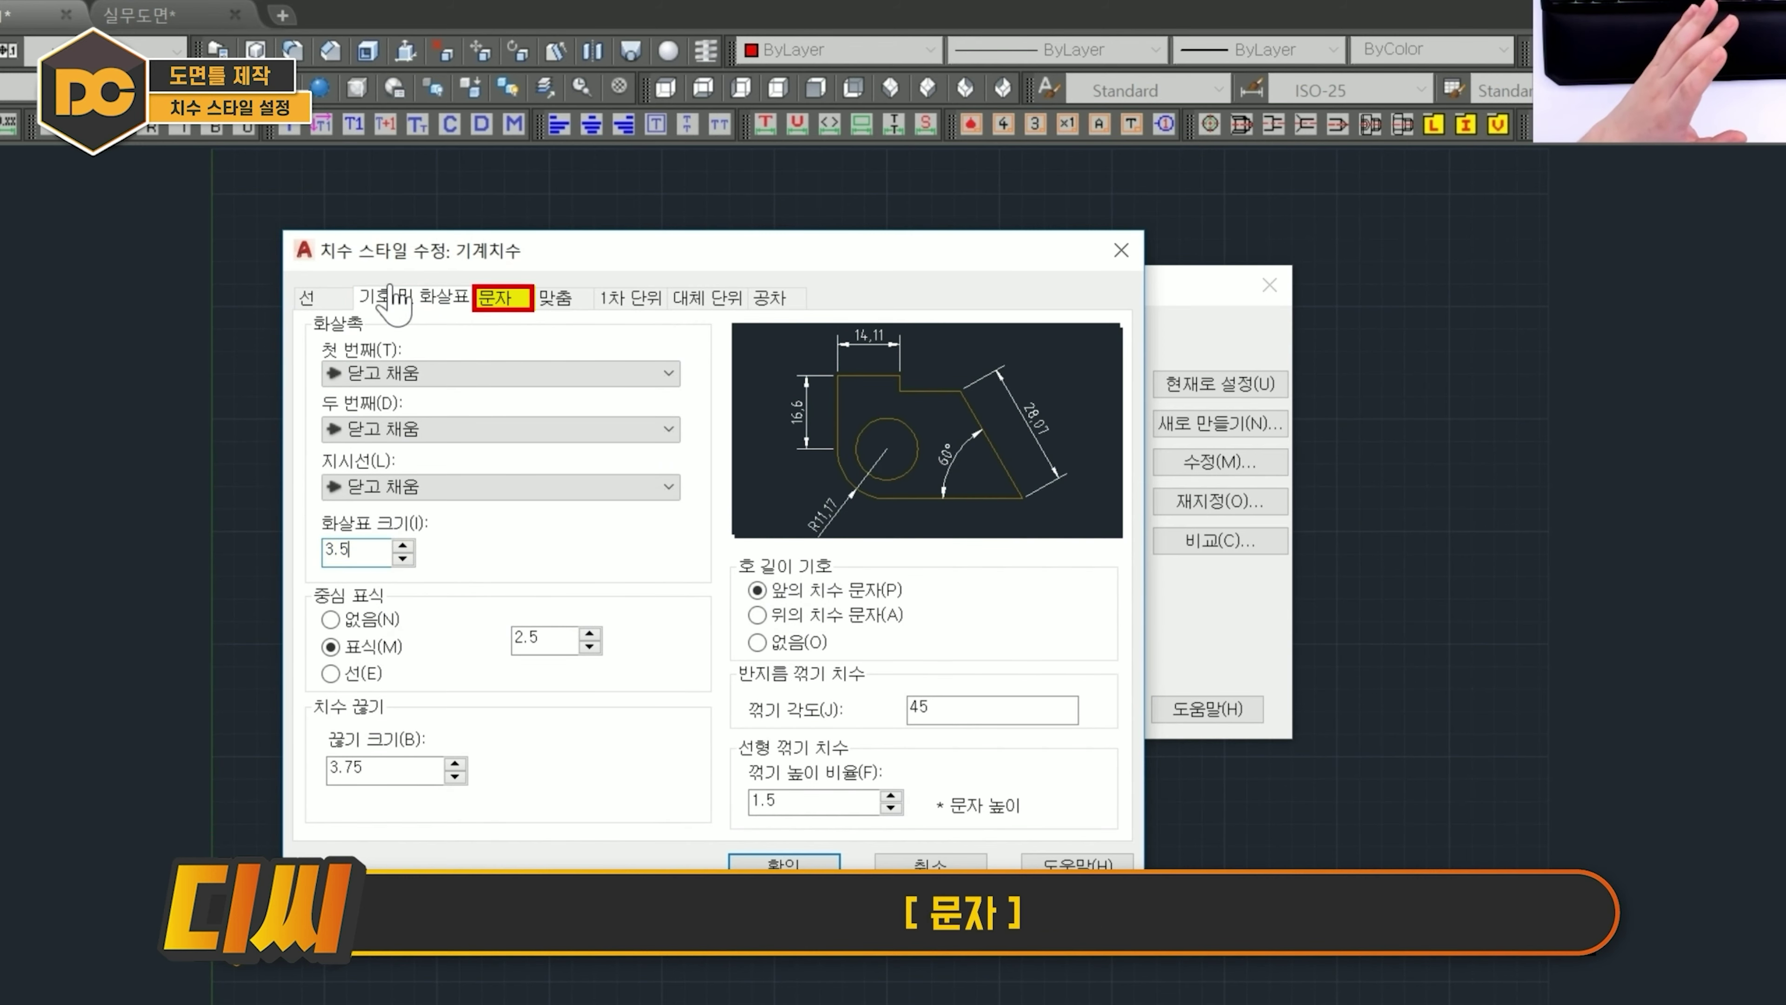
Set the 기계치수 style's dimension text to colour 노란색, height 3.5 and offset from the dimension line 0.9.
left_click(497, 299)
left_click(534, 399)
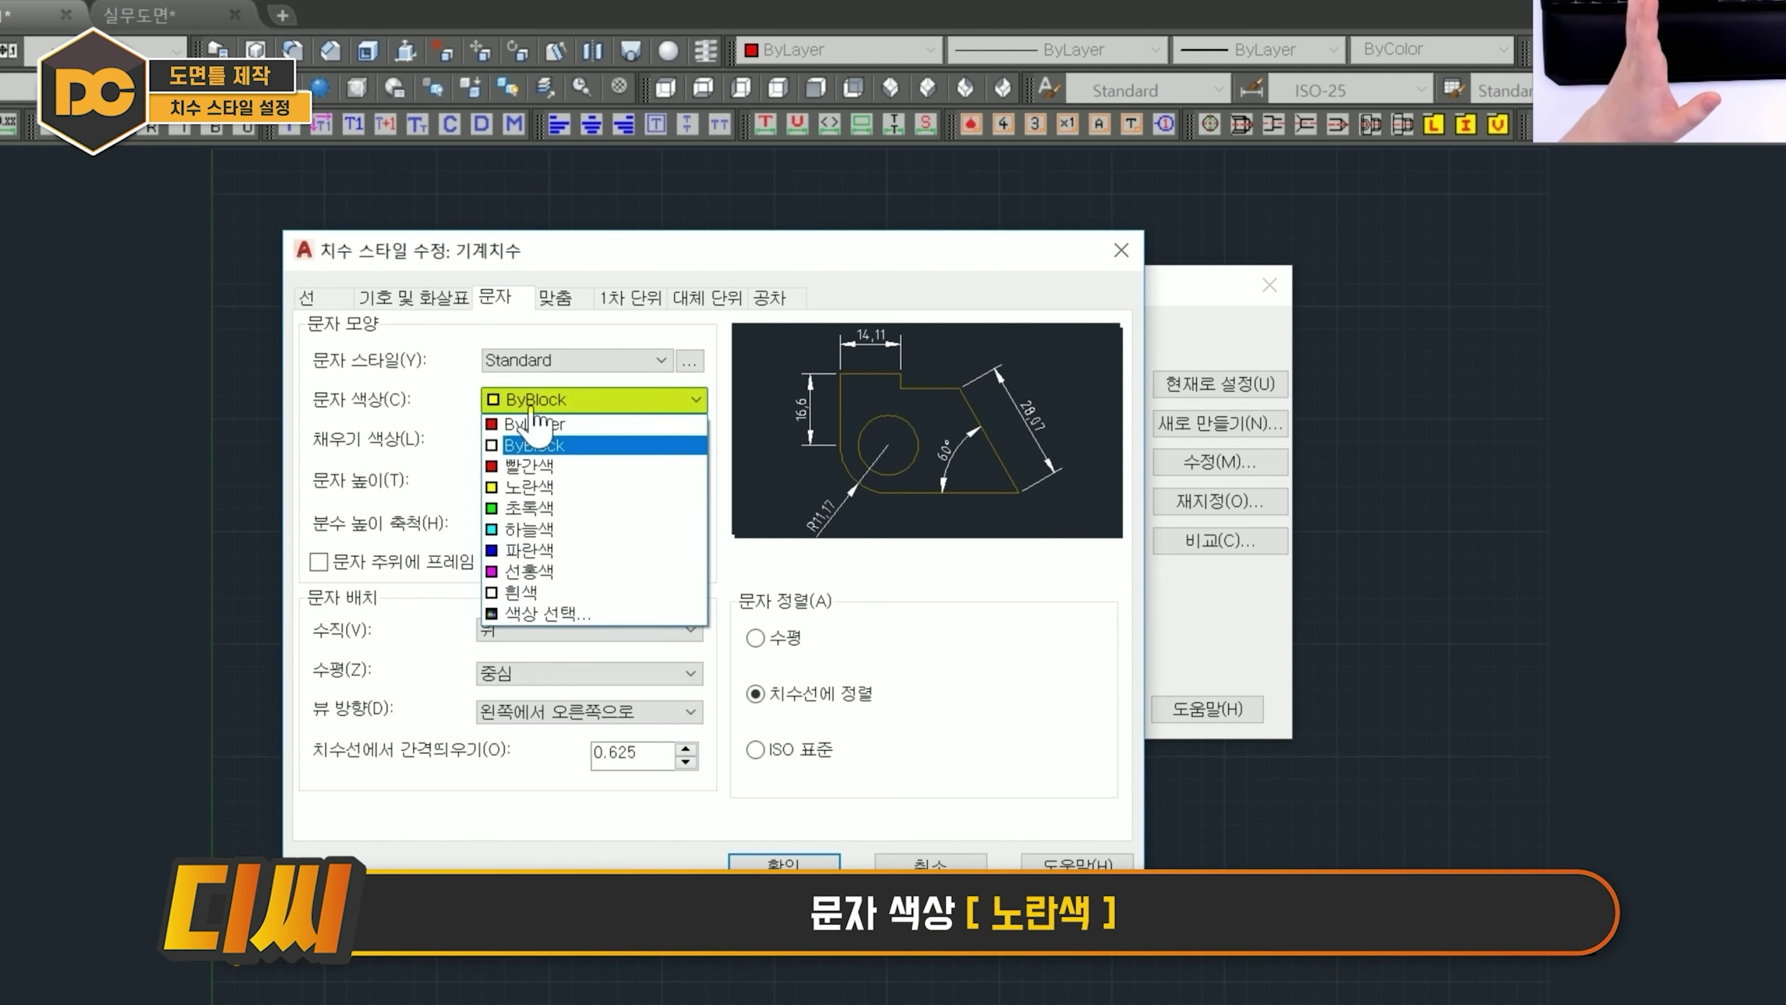
left_click(534, 487)
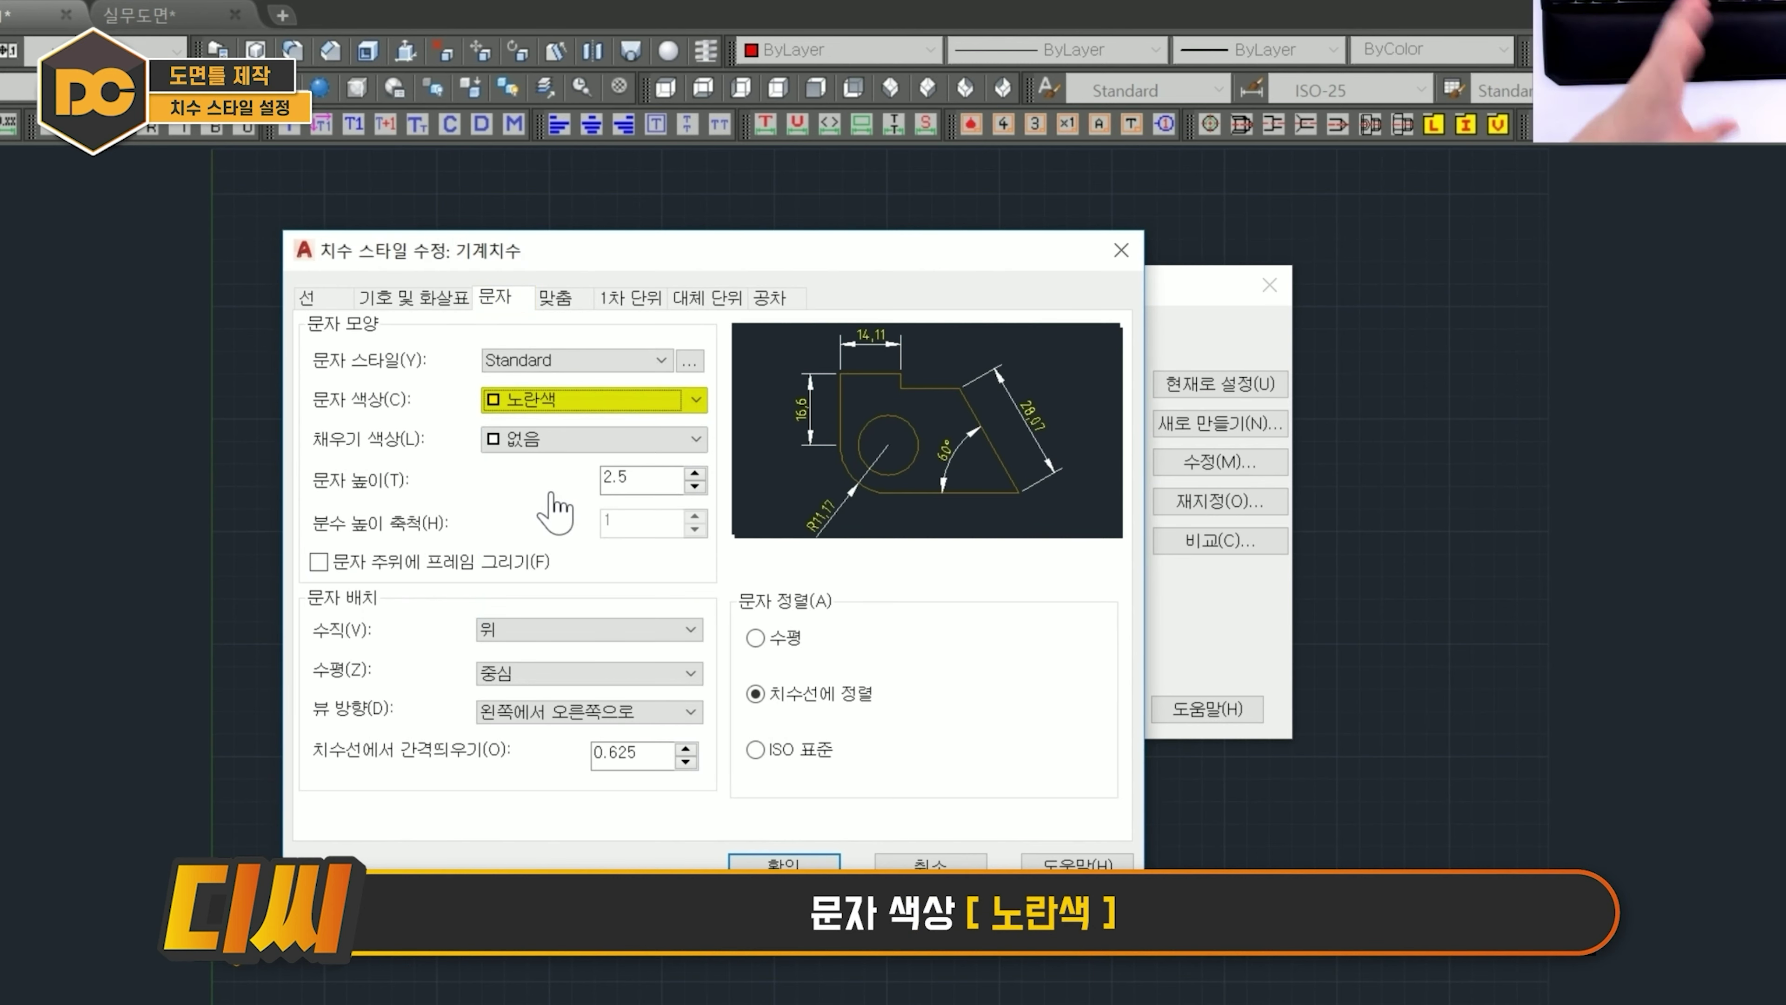
type("3")
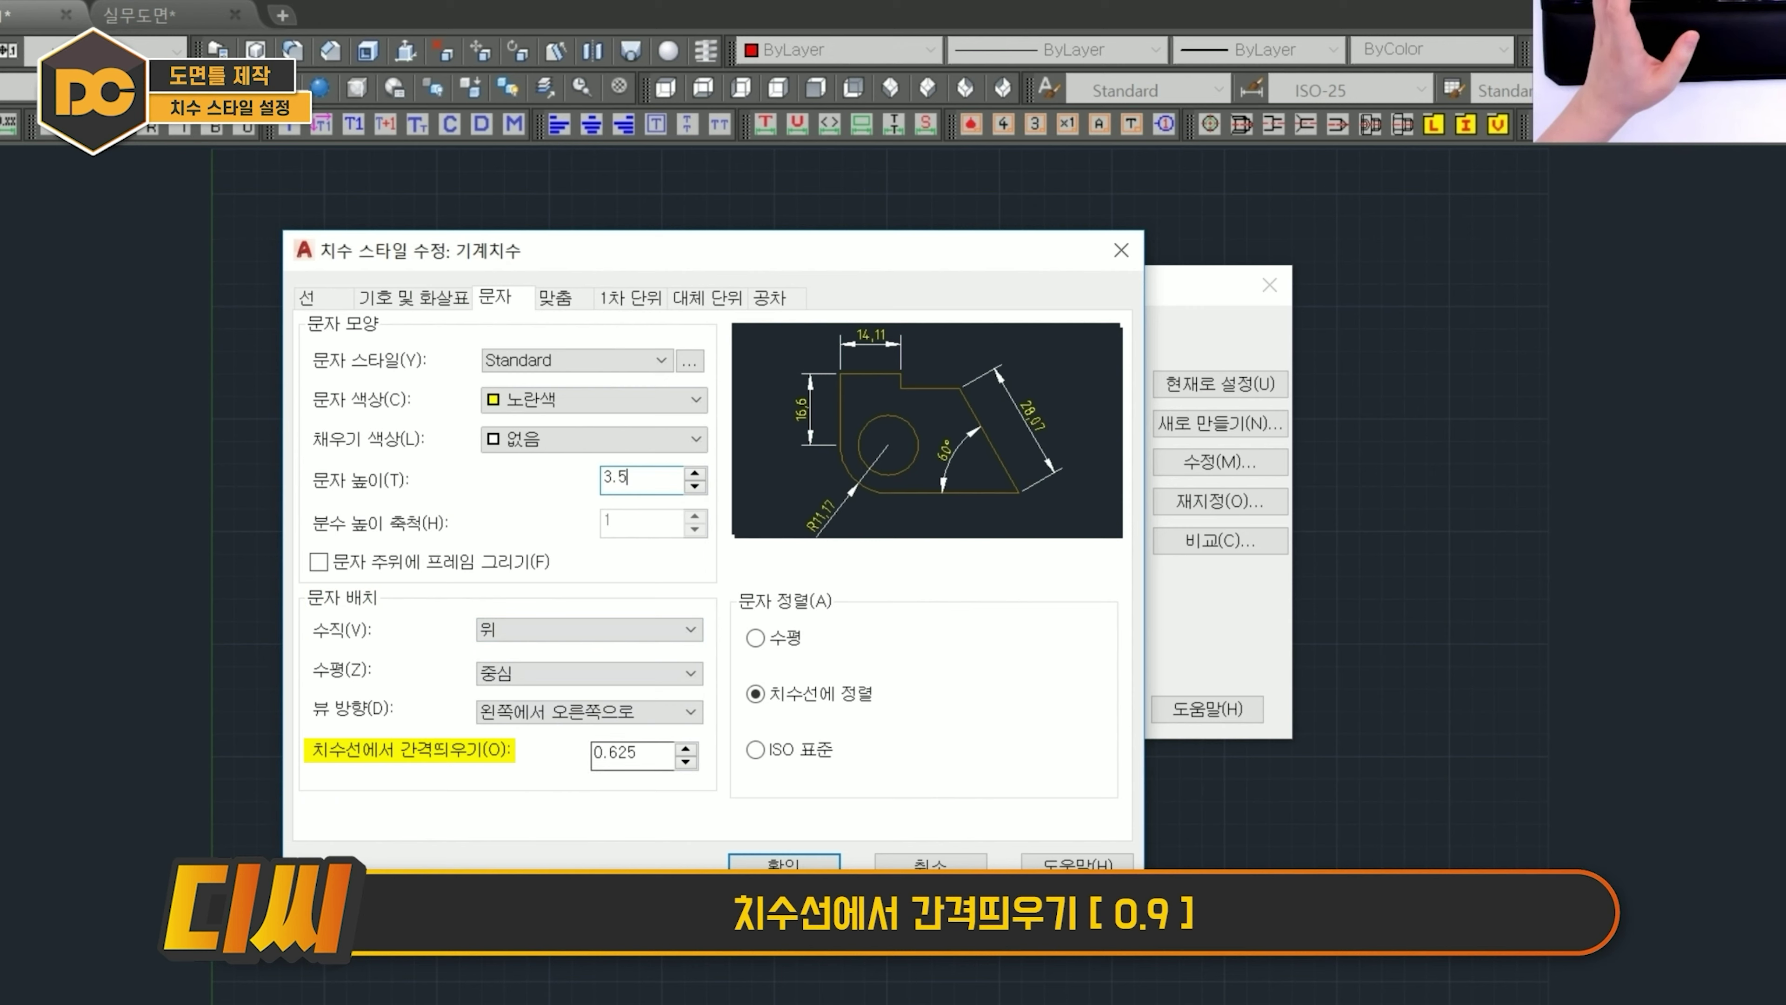
left_click_drag(643, 755, 585, 755)
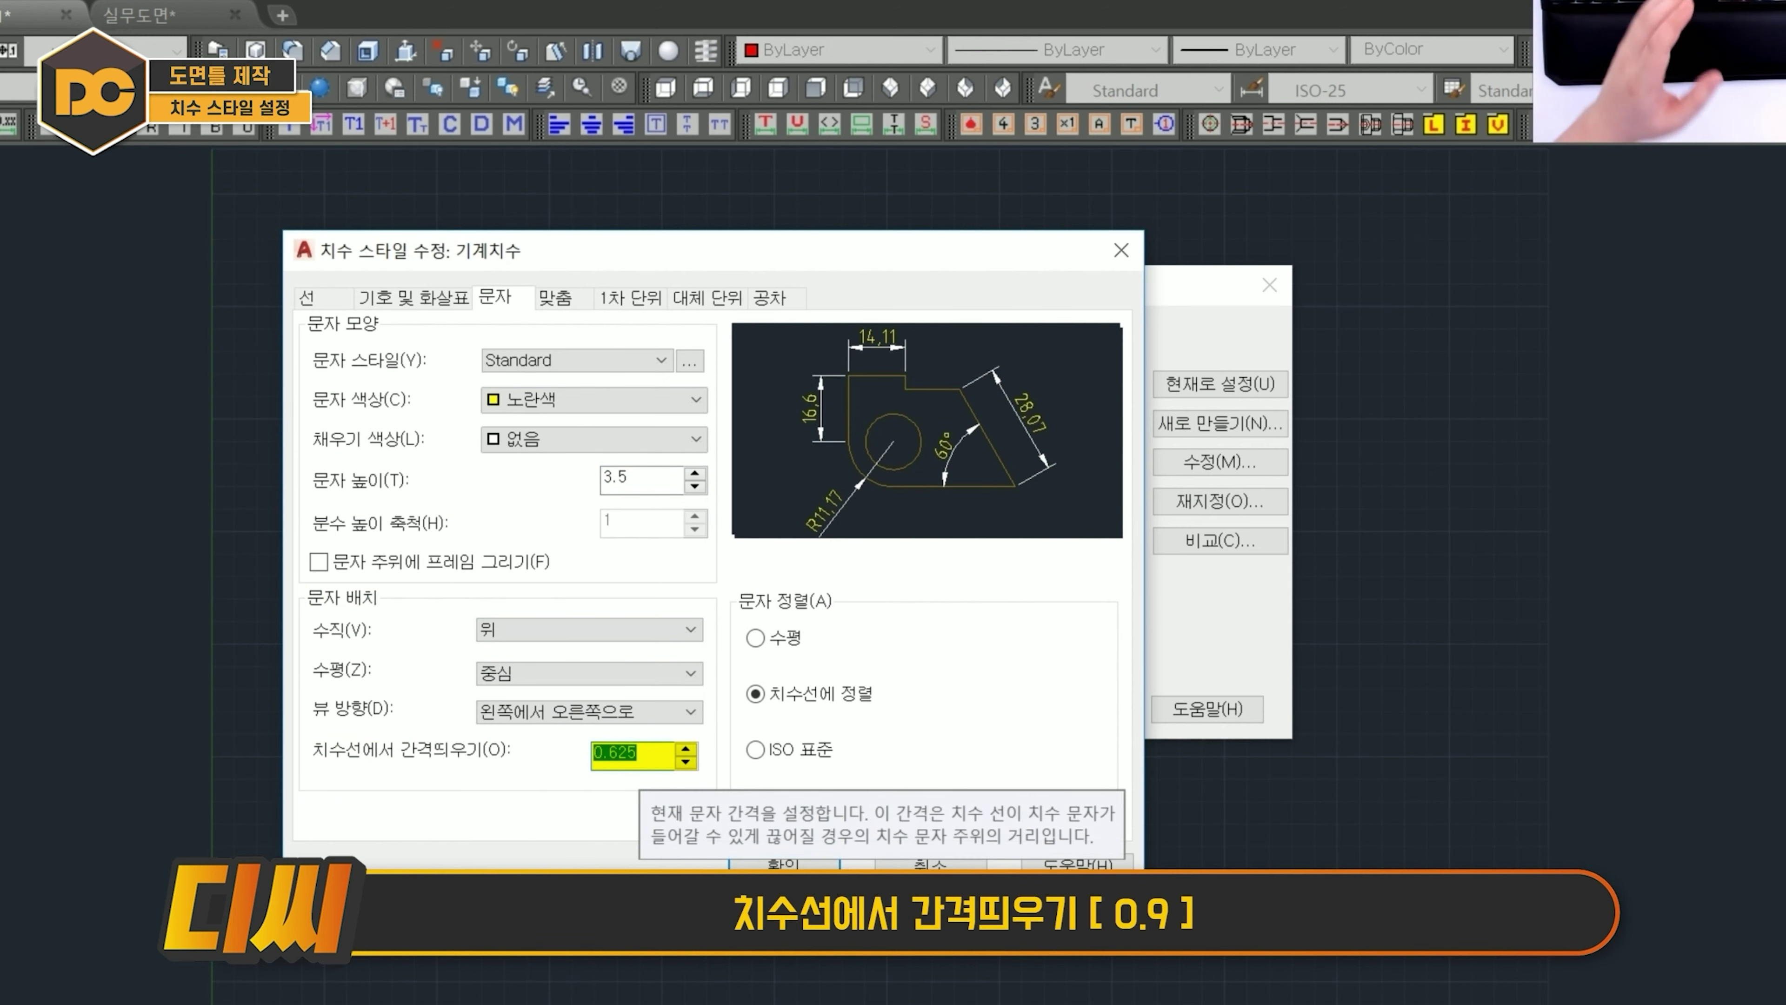
type("0.9")
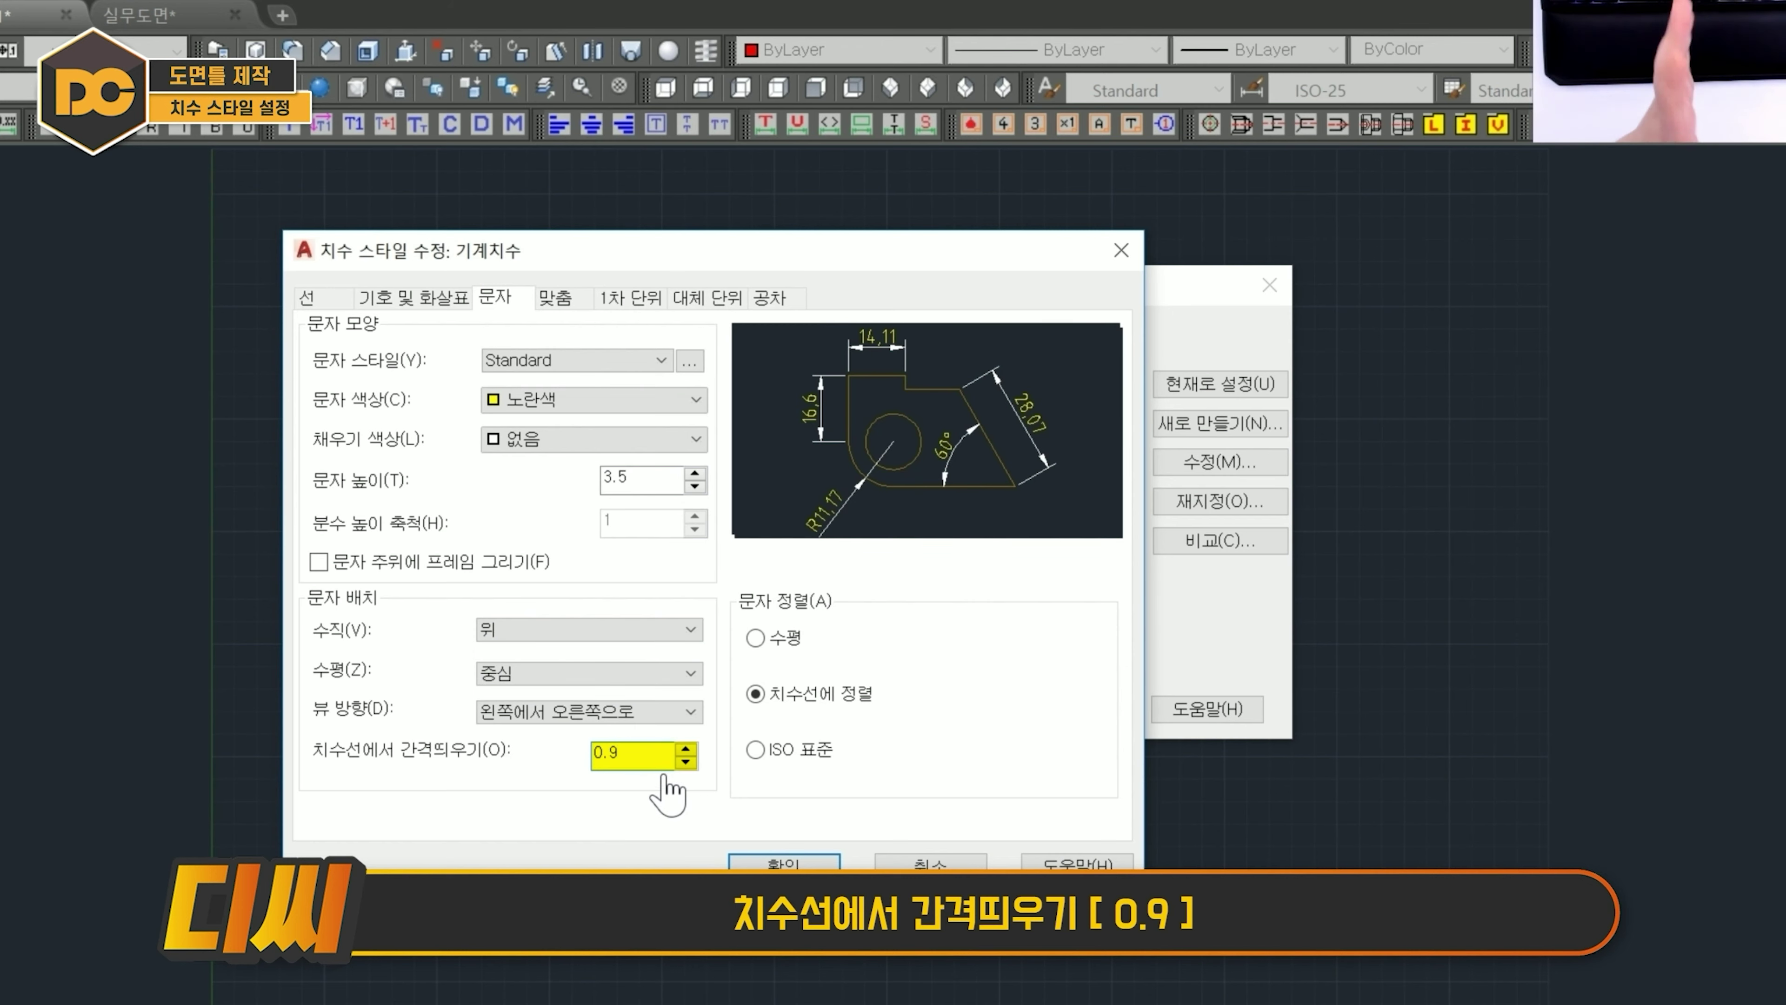
Set the primary units' decimal separator to '.' (마침표) and confirm the changes to the 기계치수 style.
left_click(588, 301)
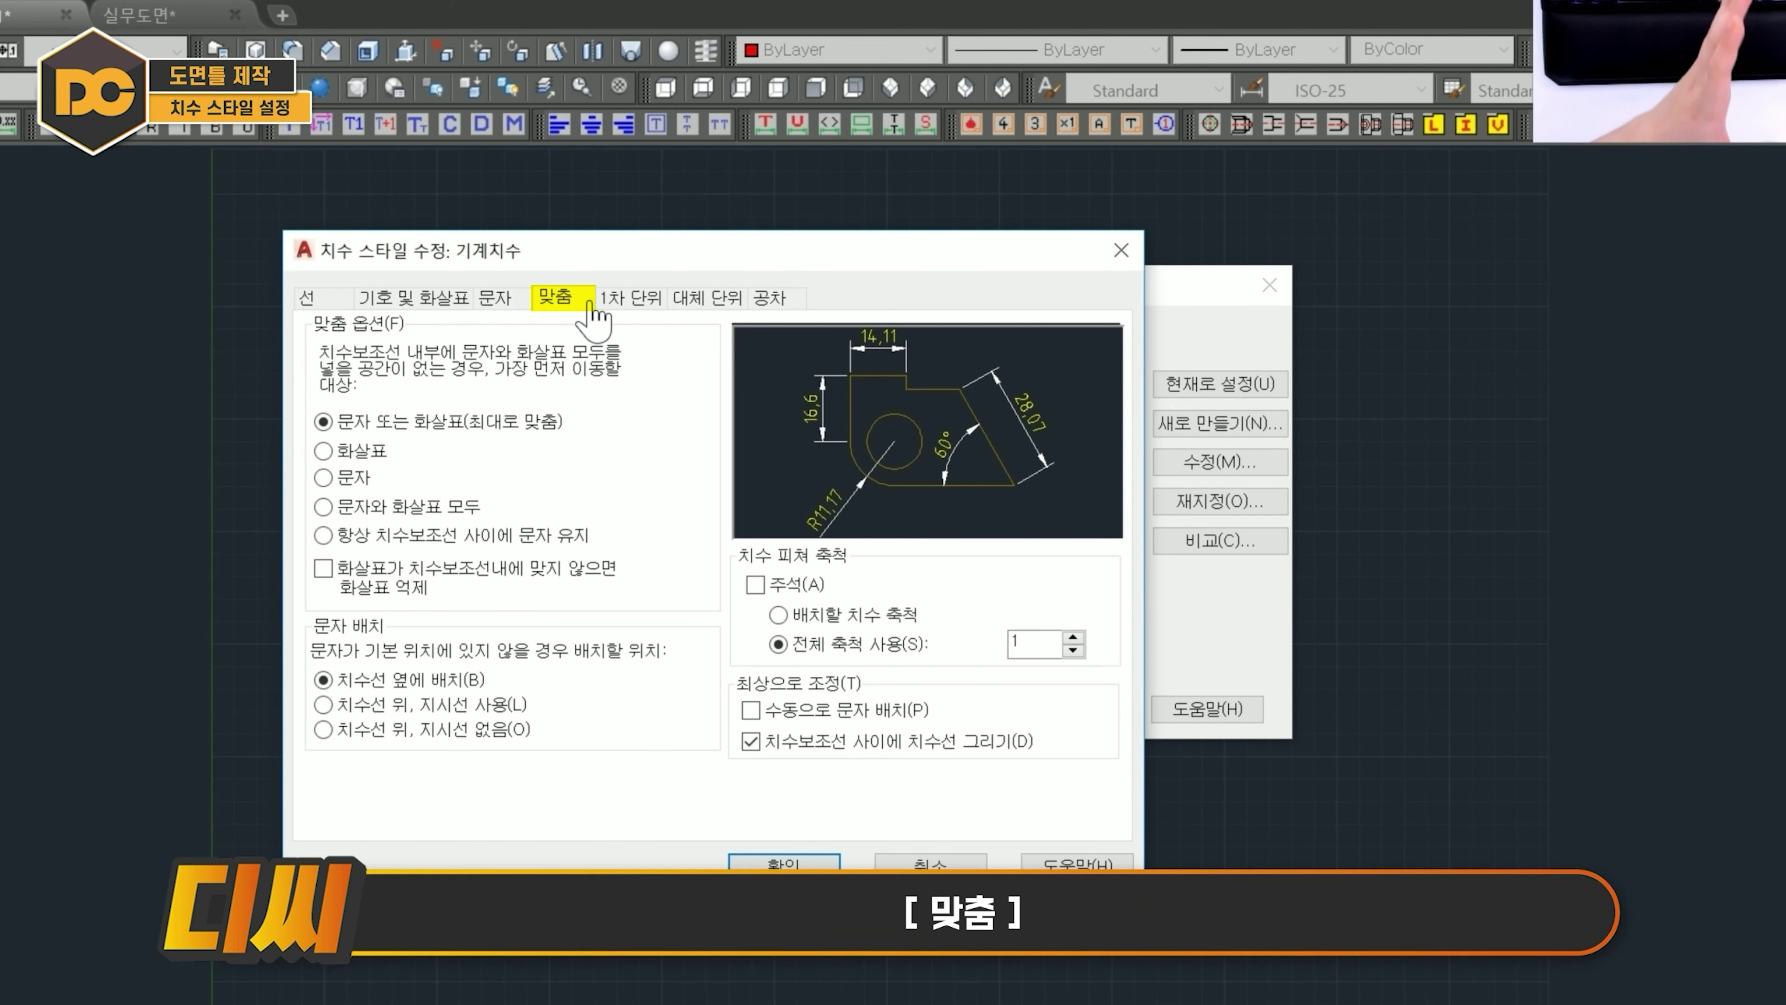
left_click(620, 303)
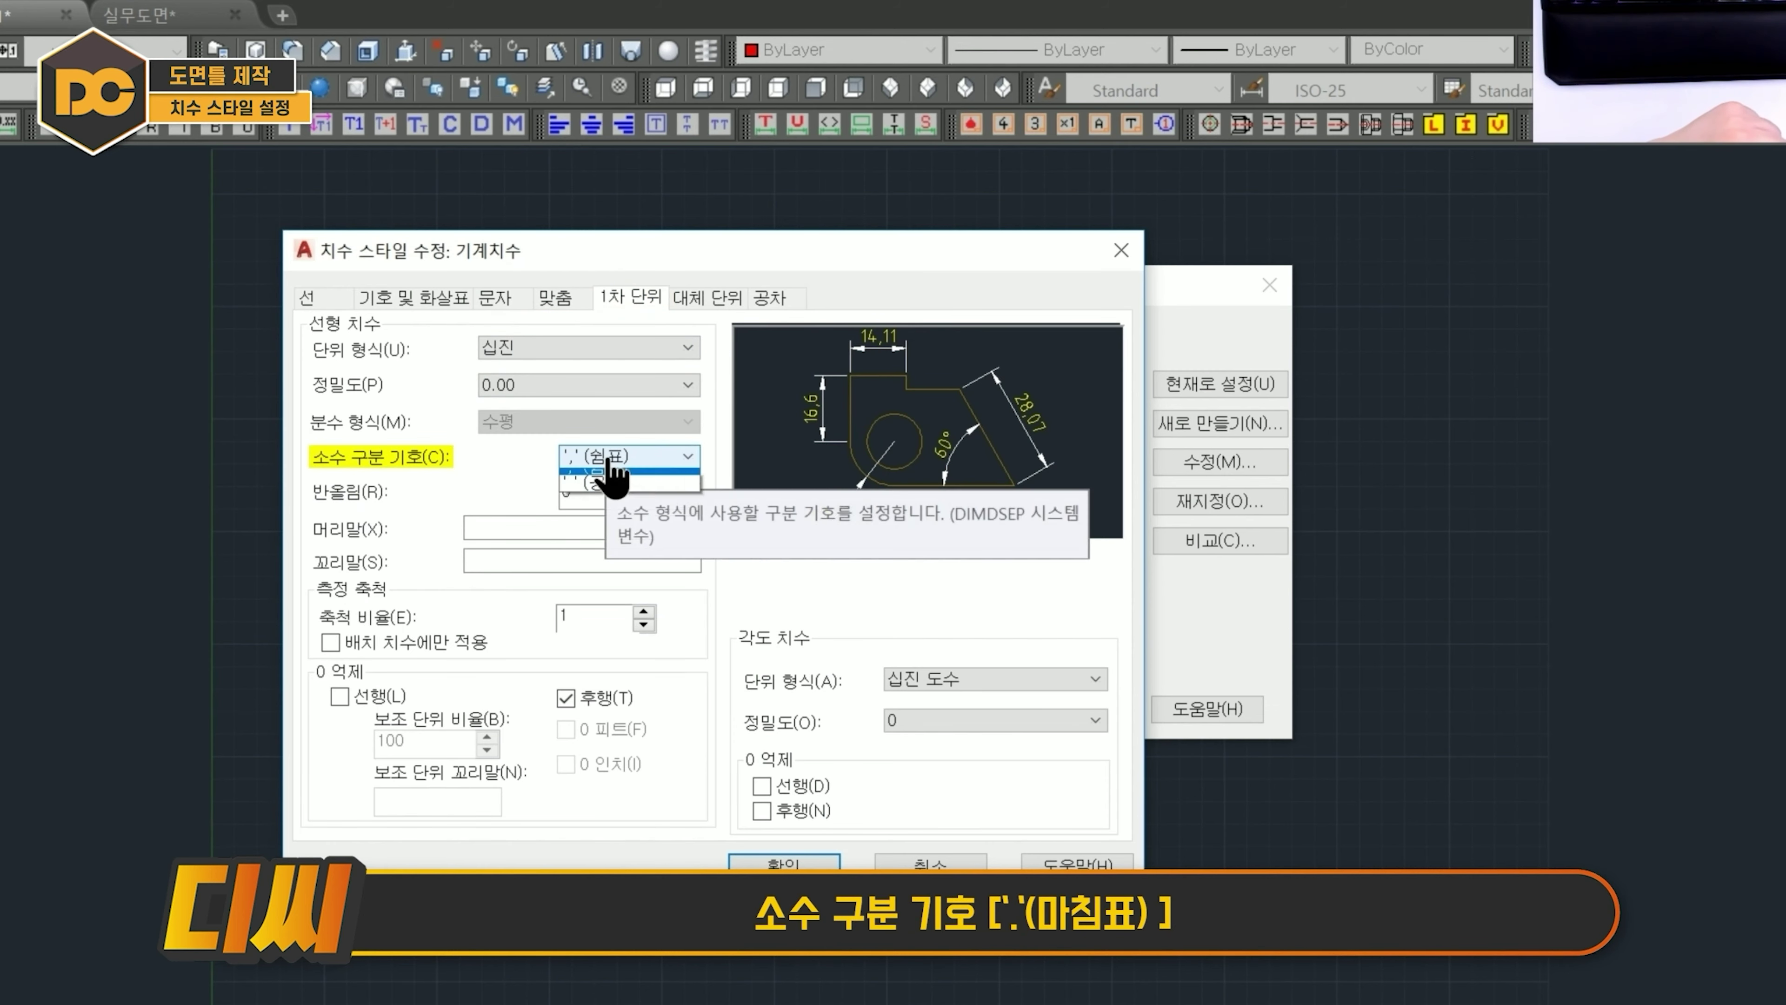
left_click(619, 458)
left_click(626, 477)
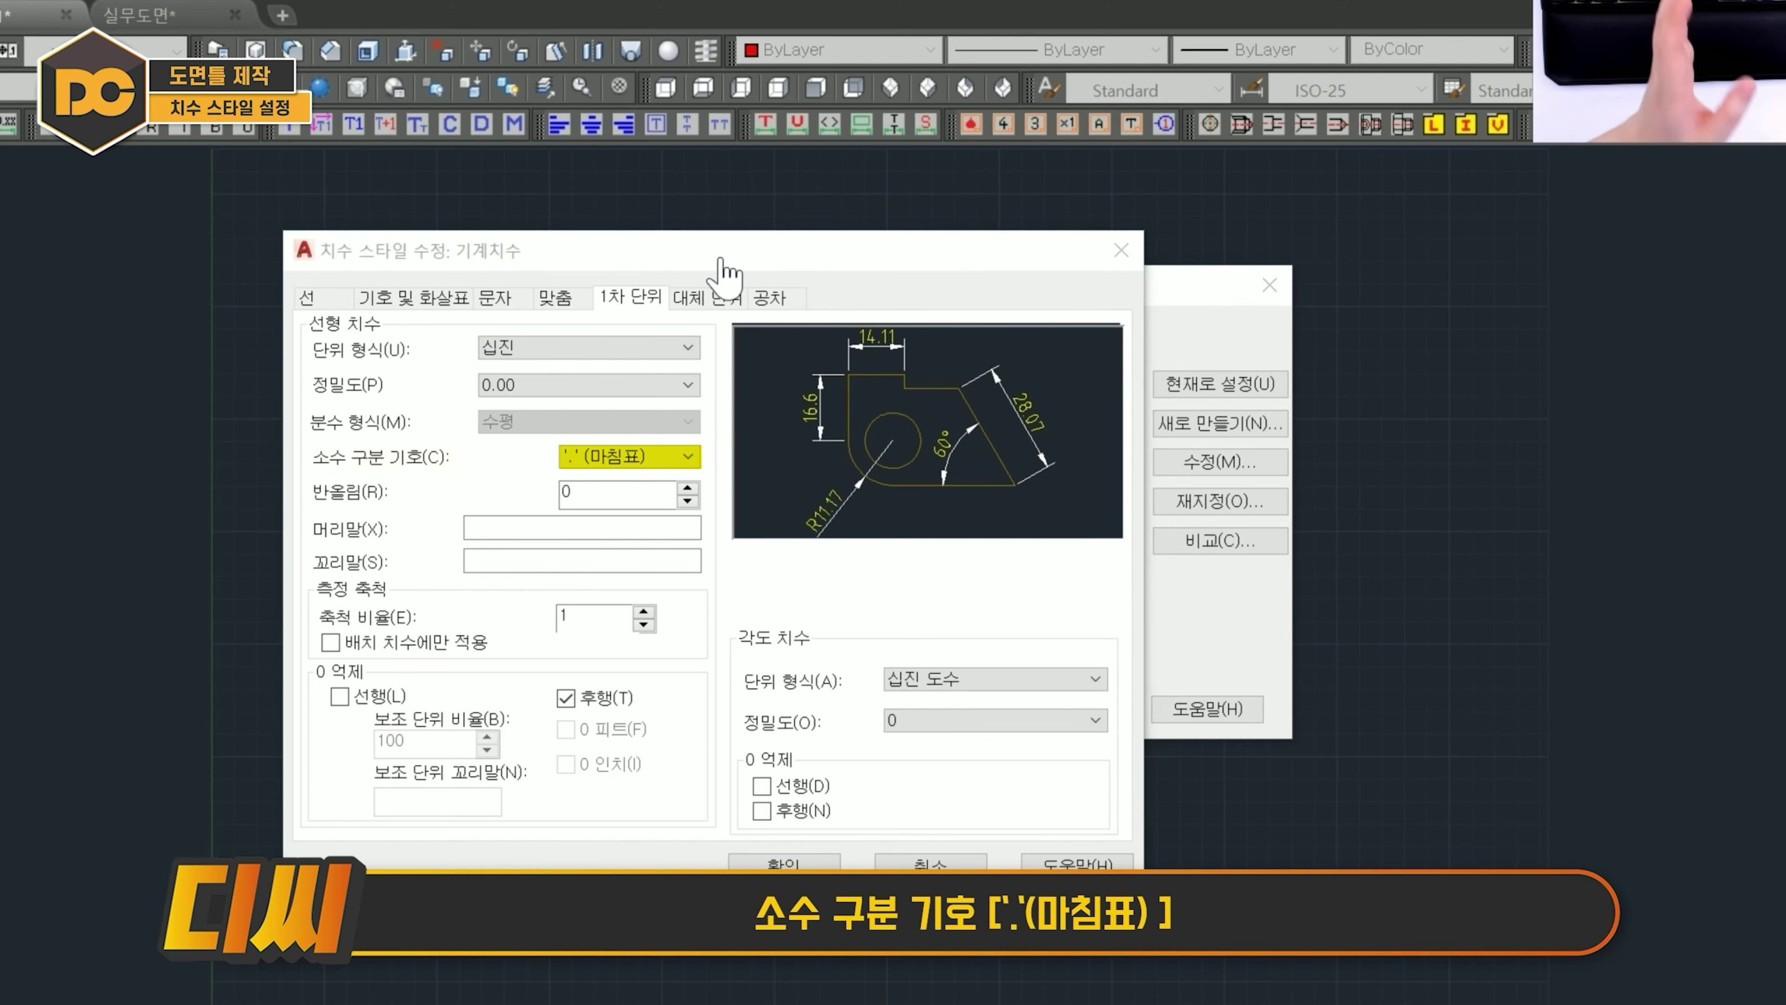
left_click(784, 862)
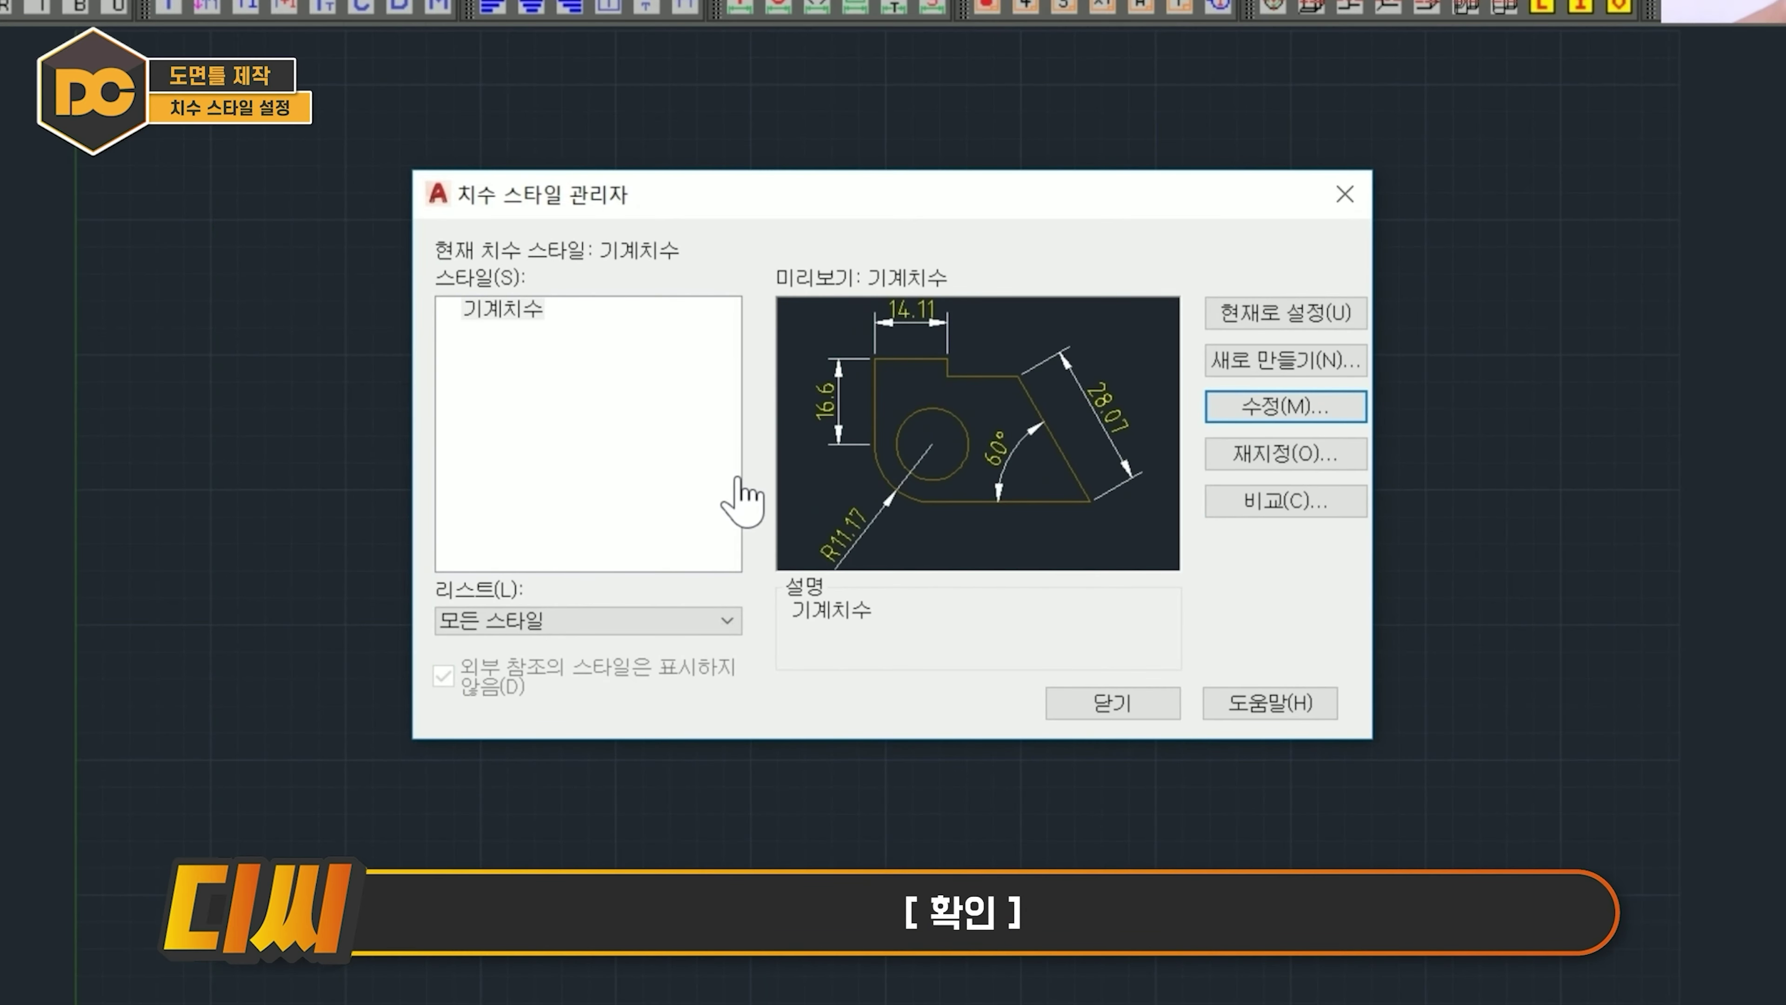
Create a new dimension style 기계치수-1 based on 기계치수, with its fit option set to 화살표.
left_click(1285, 359)
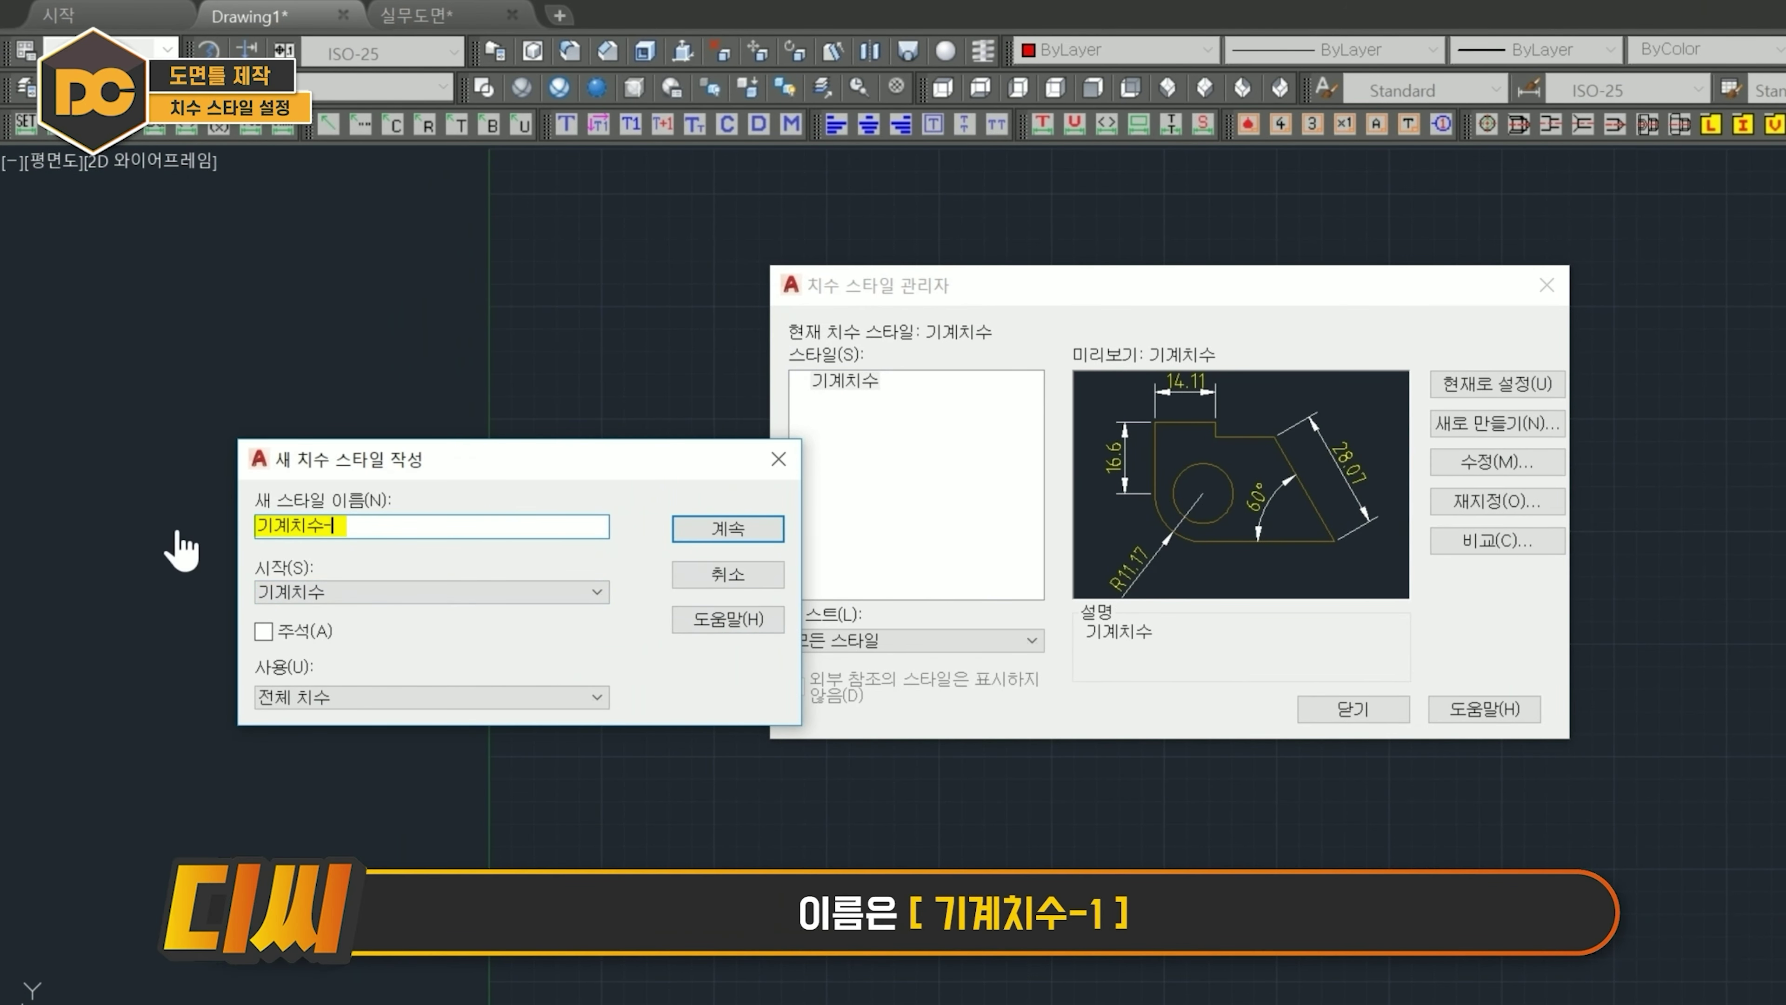
left_click(732, 533)
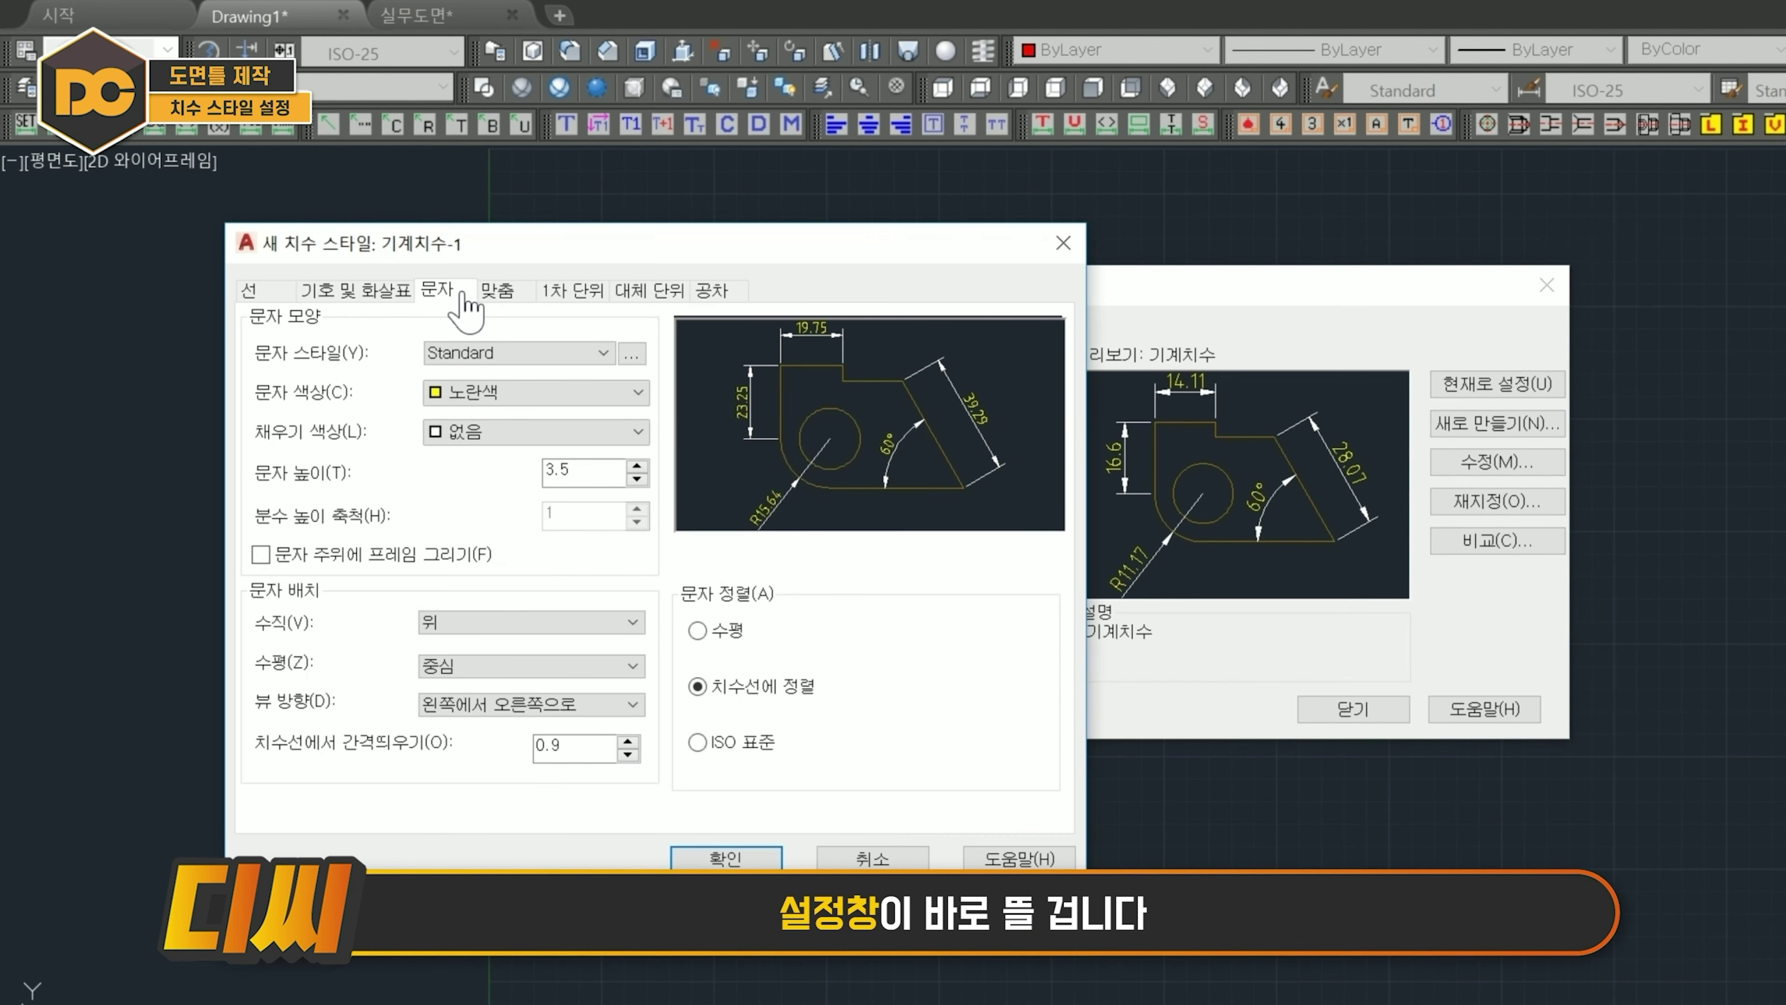
left_click(514, 295)
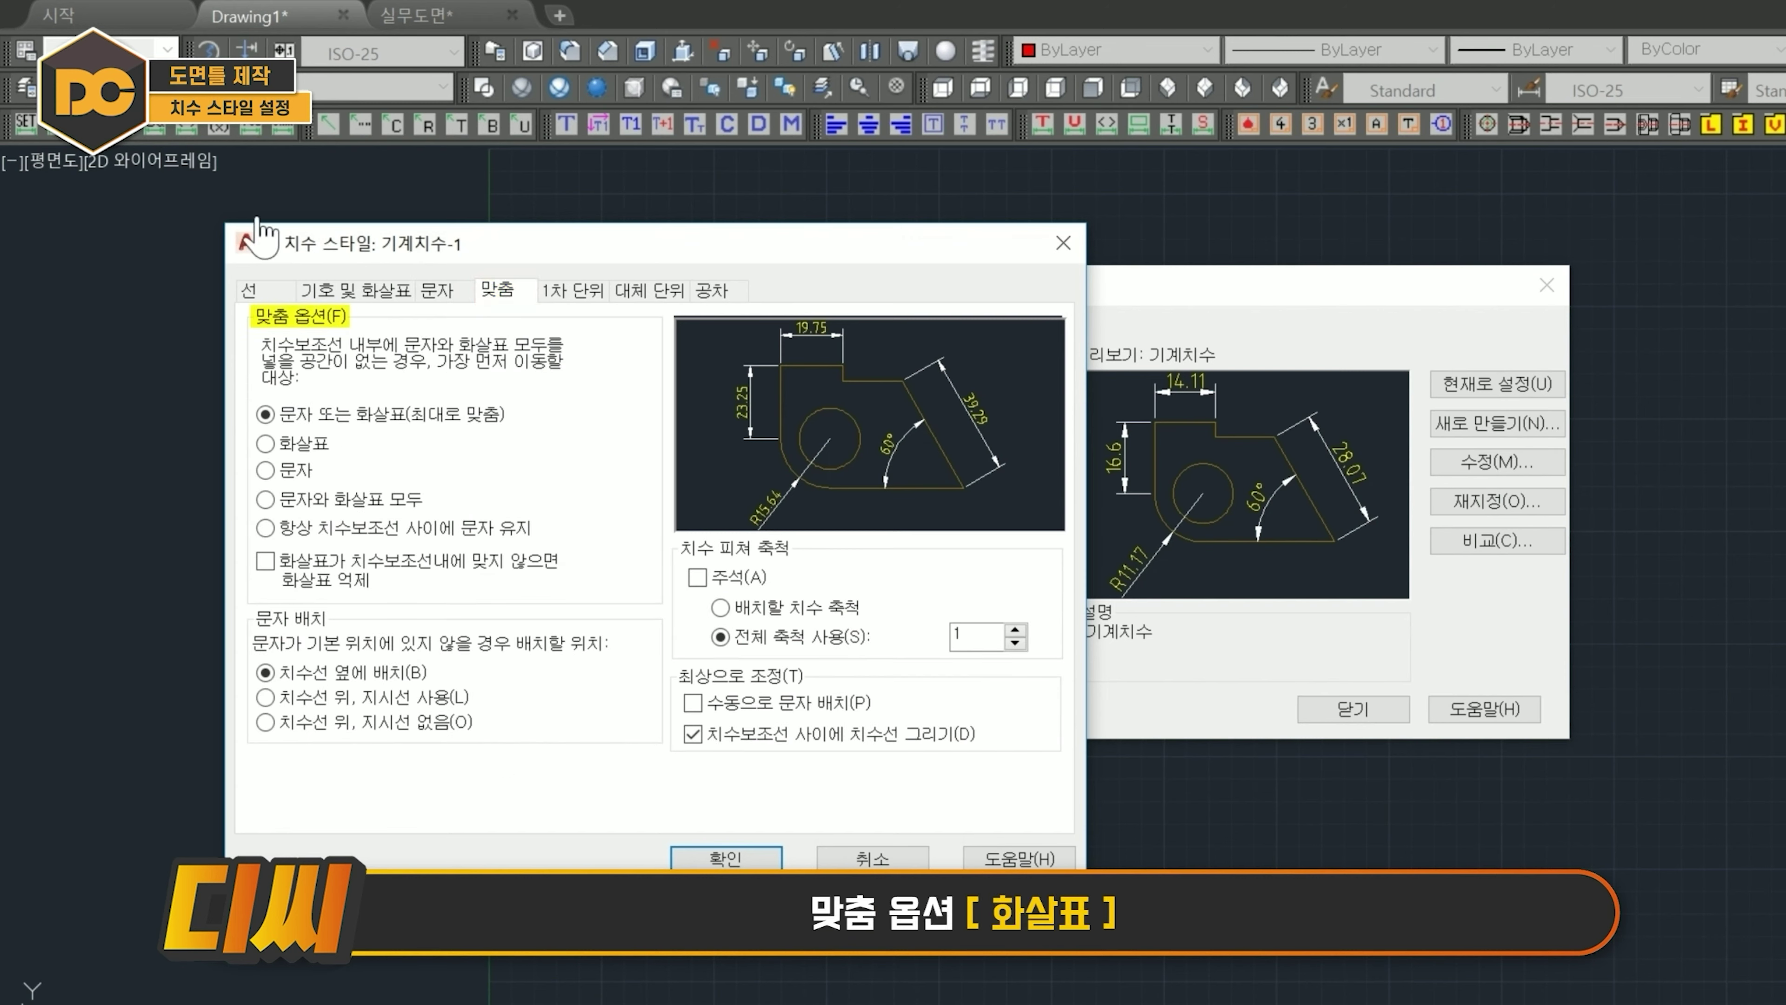
left_click(264, 444)
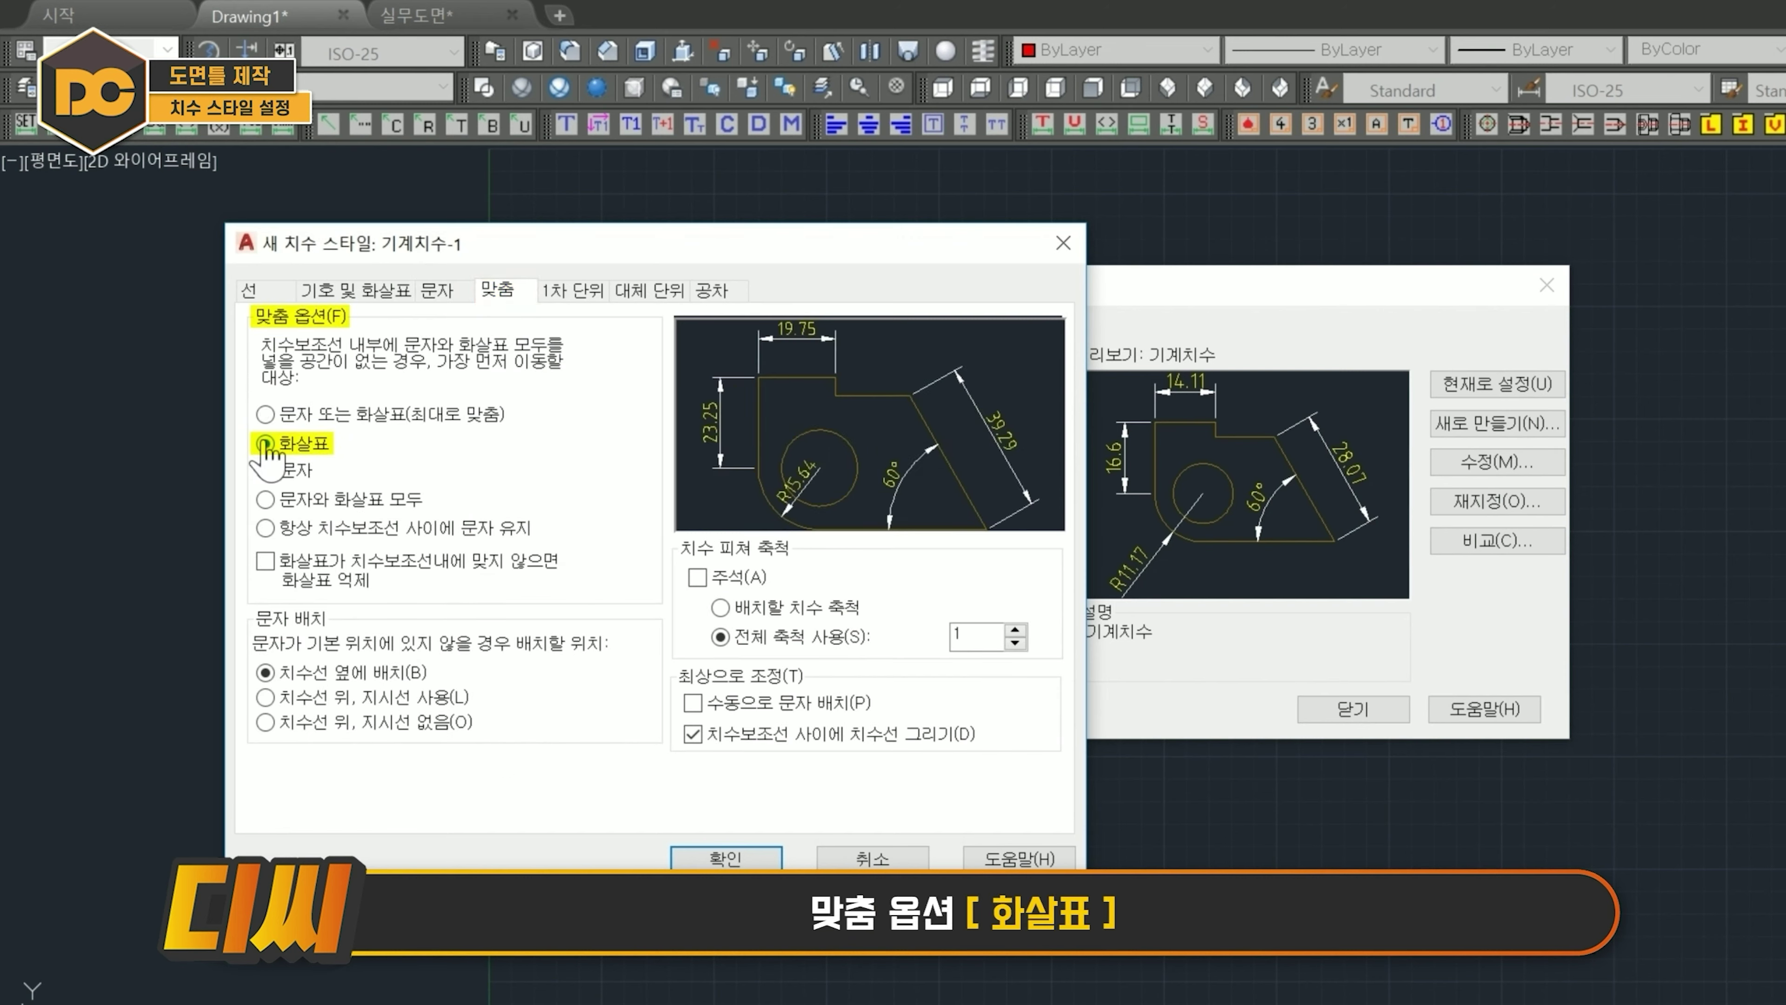
left_click(735, 859)
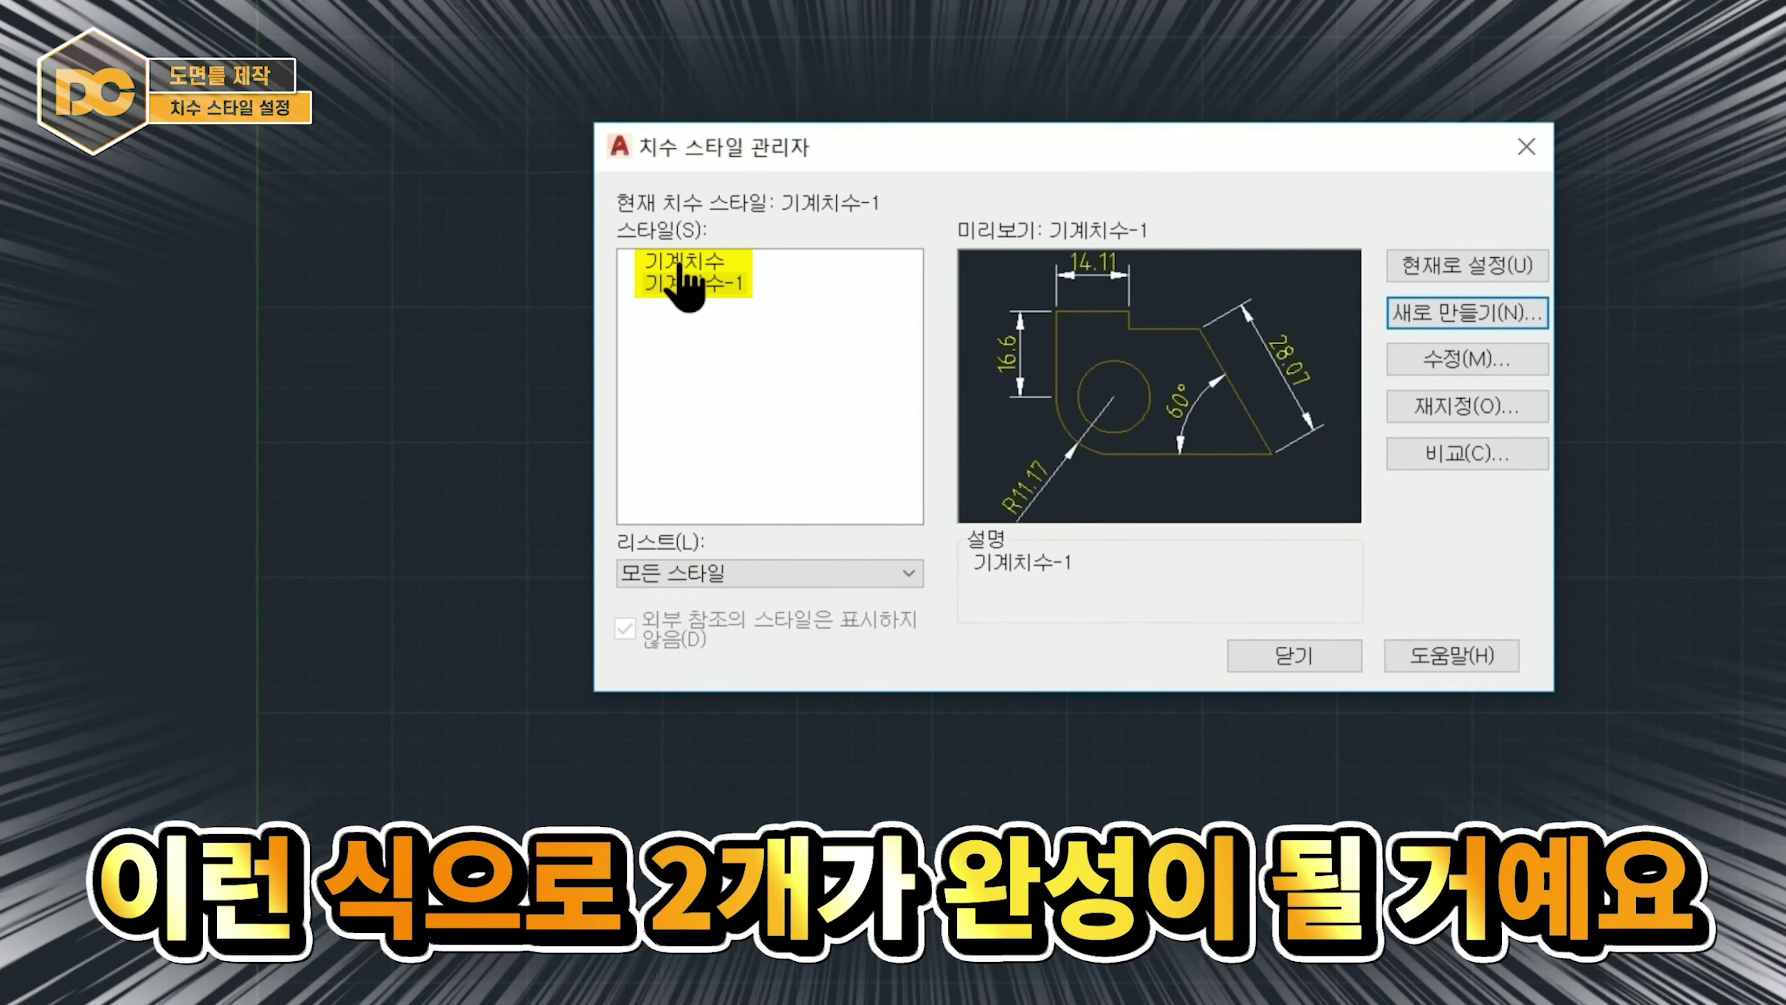
left_click(845, 380)
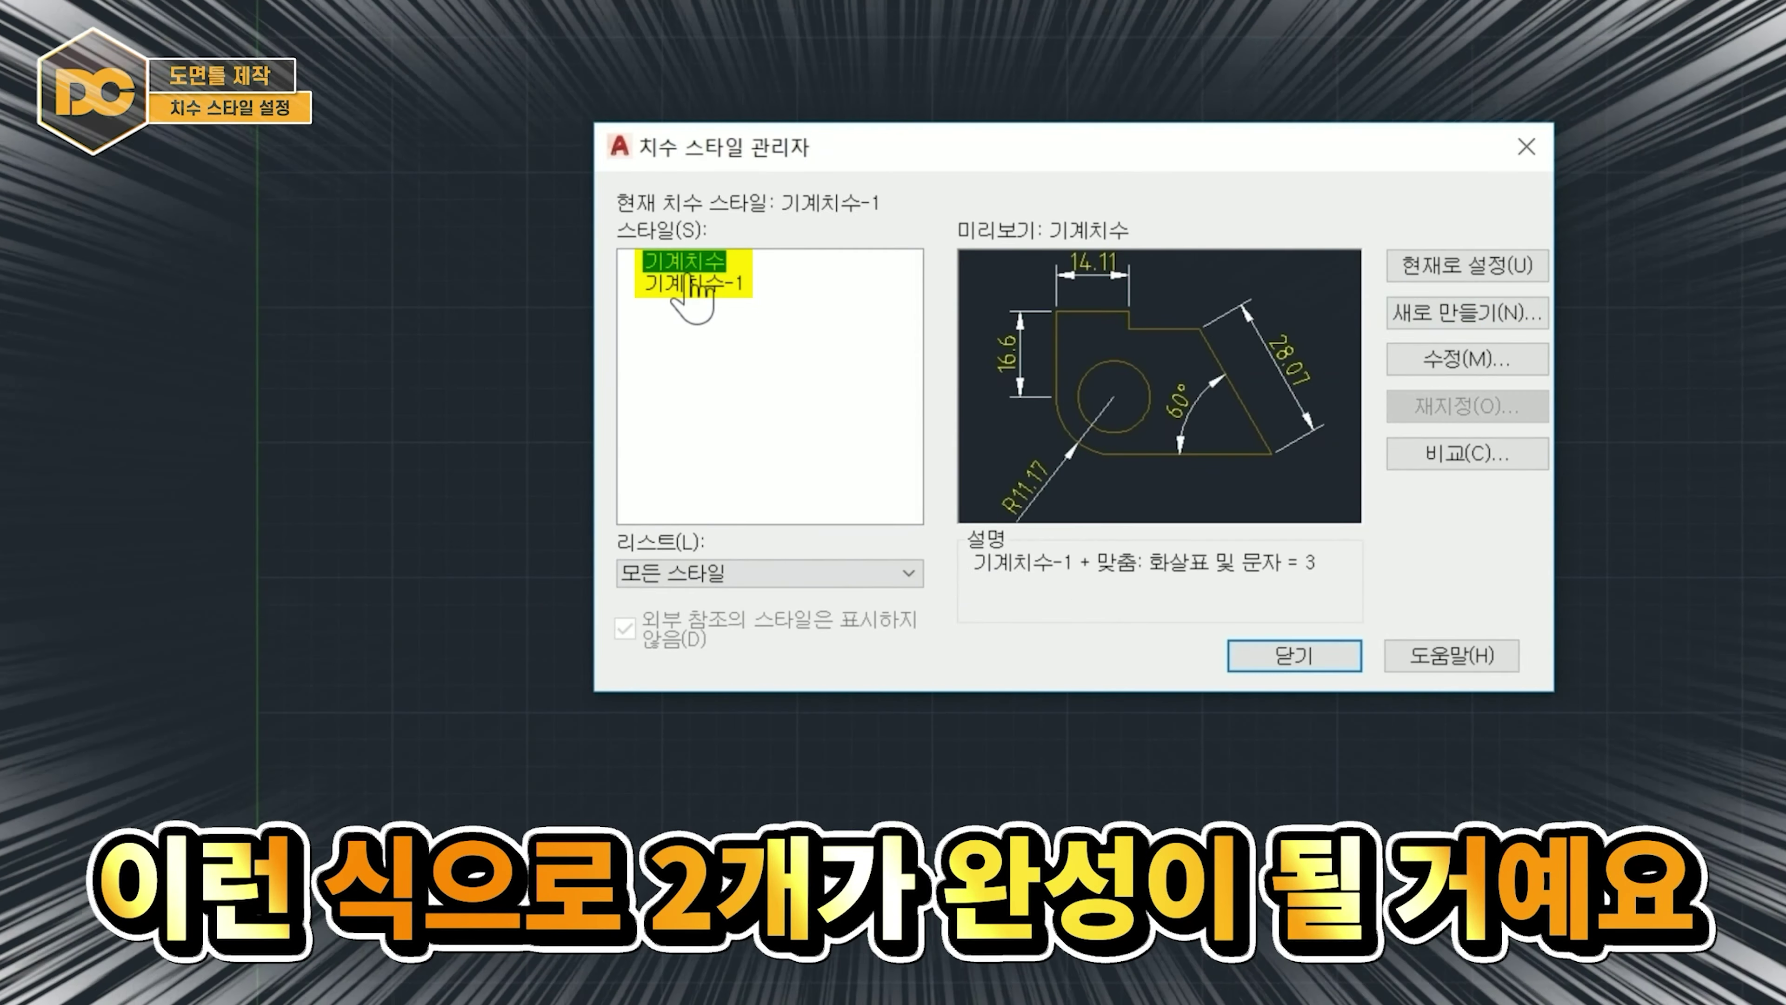
left_click(695, 283)
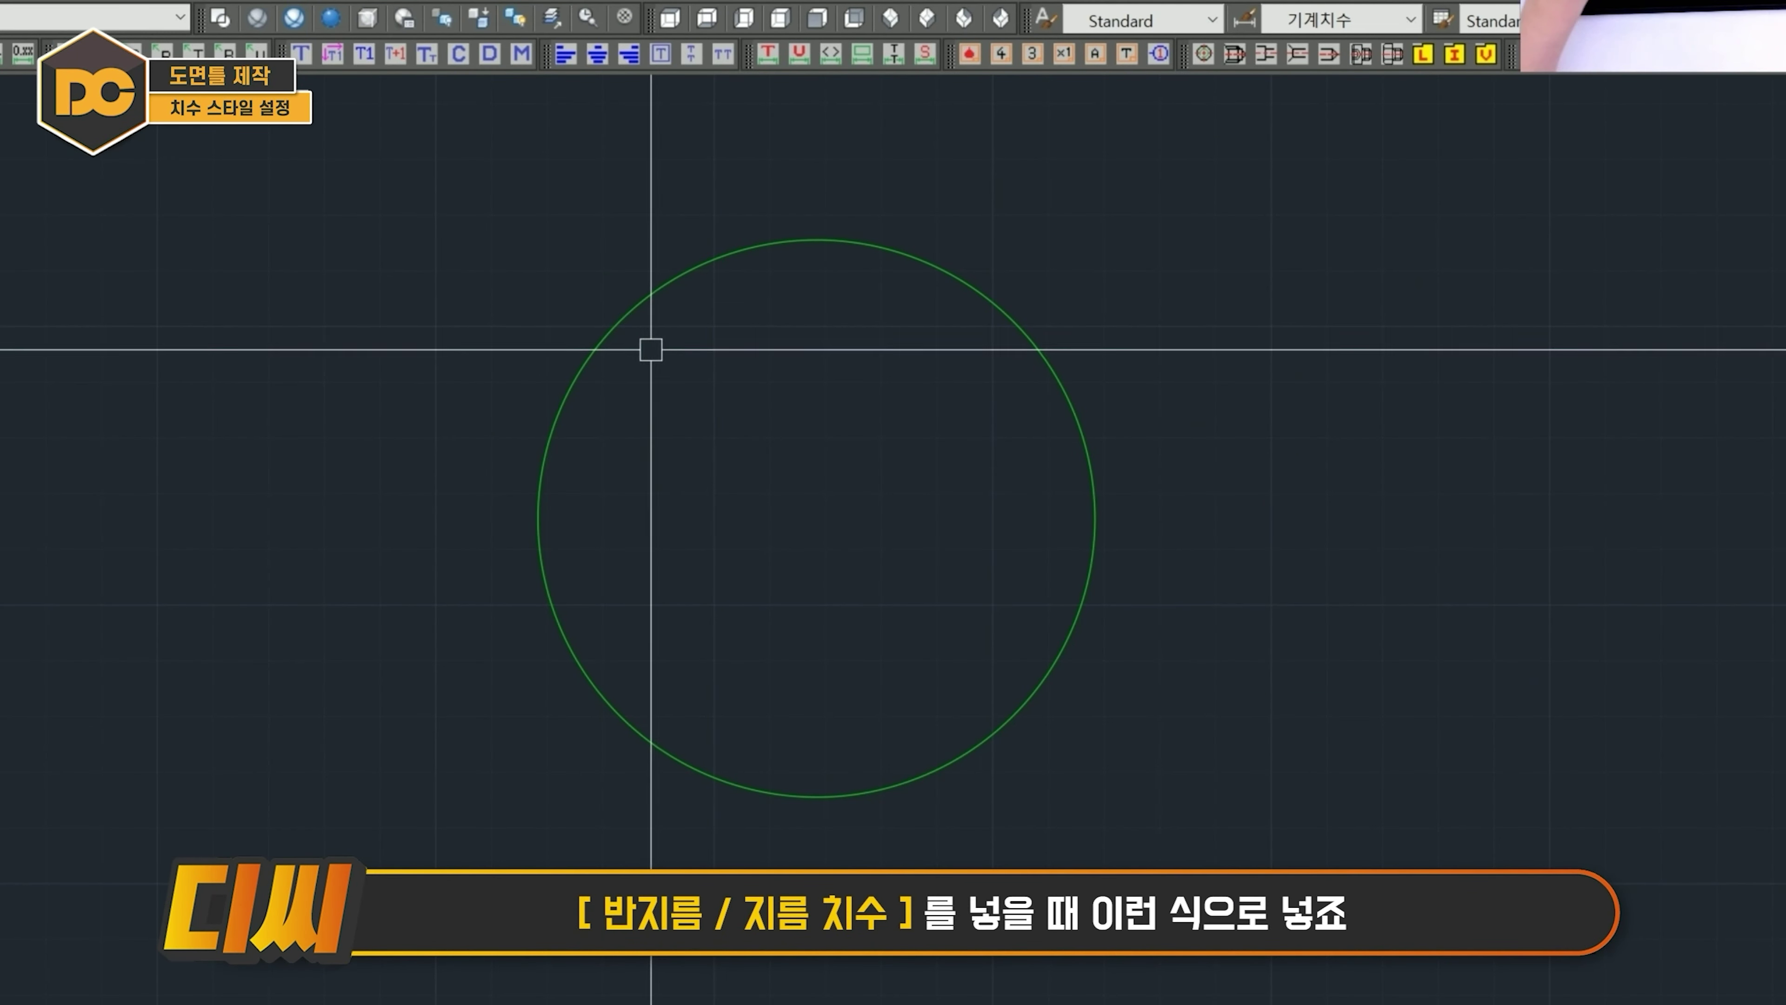
Add two radius dimensions to the circle's left half, one with its text outside the circle and one inside.
left_click(607, 340)
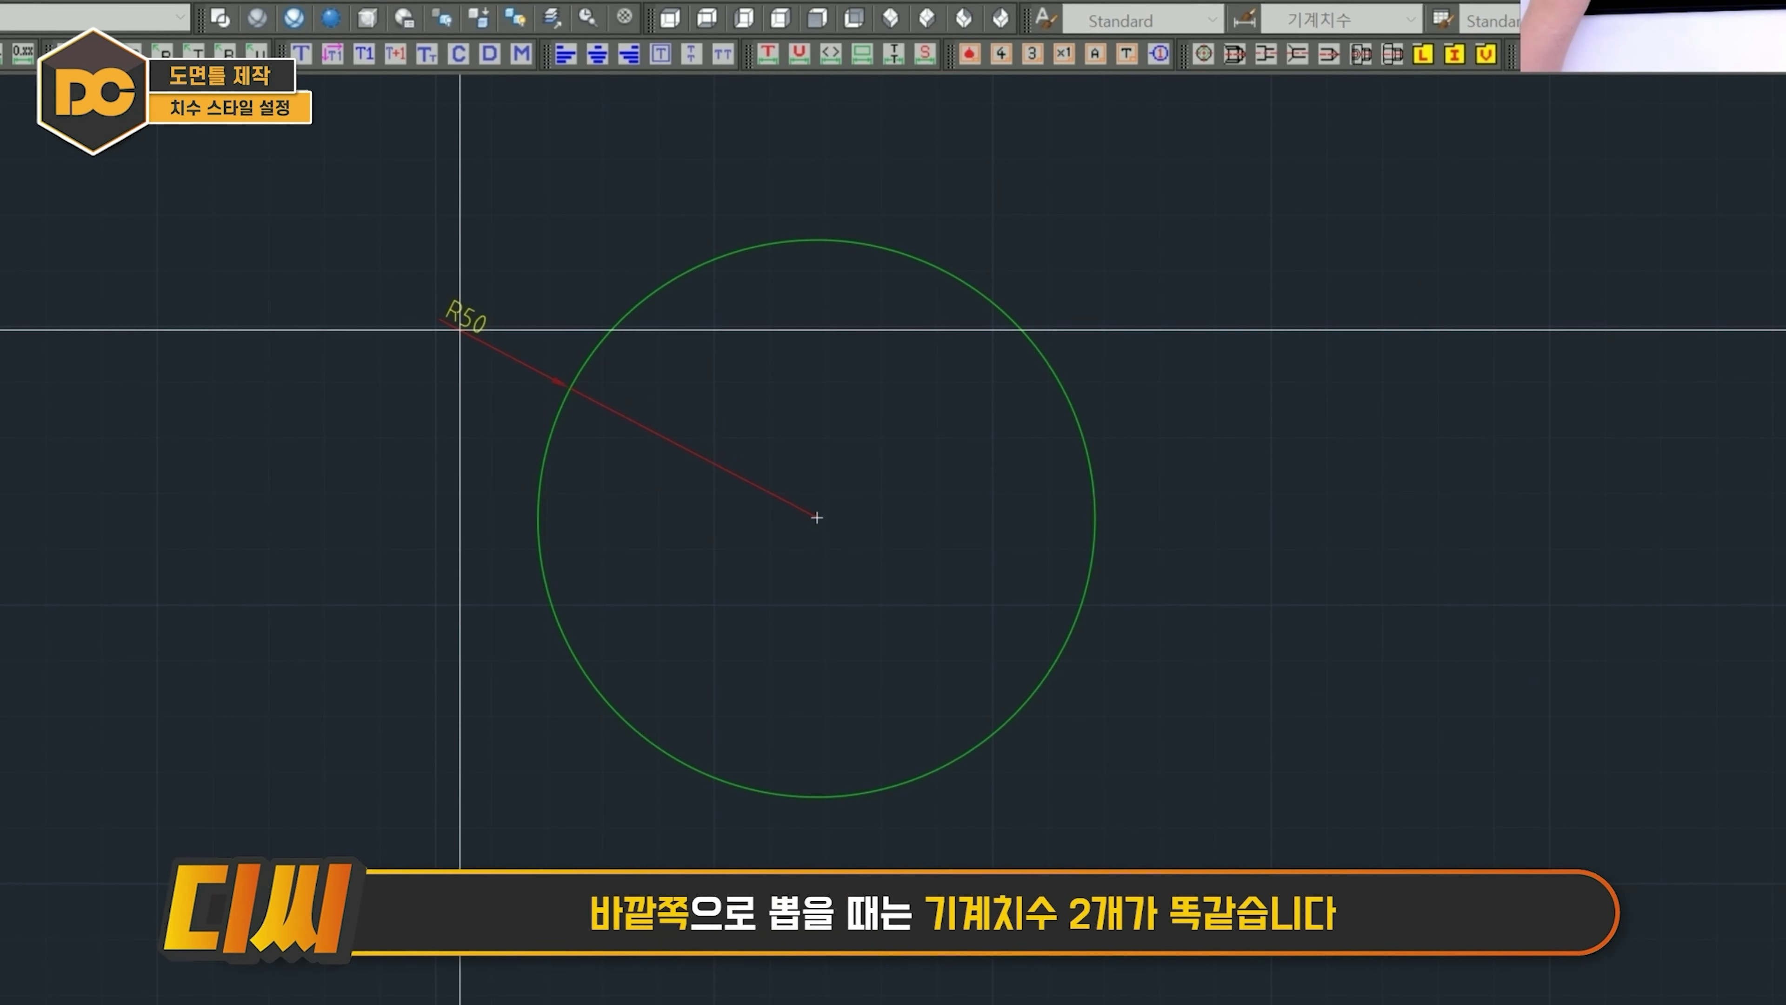
left_click(460, 329)
key("Return")
left_click(535, 441)
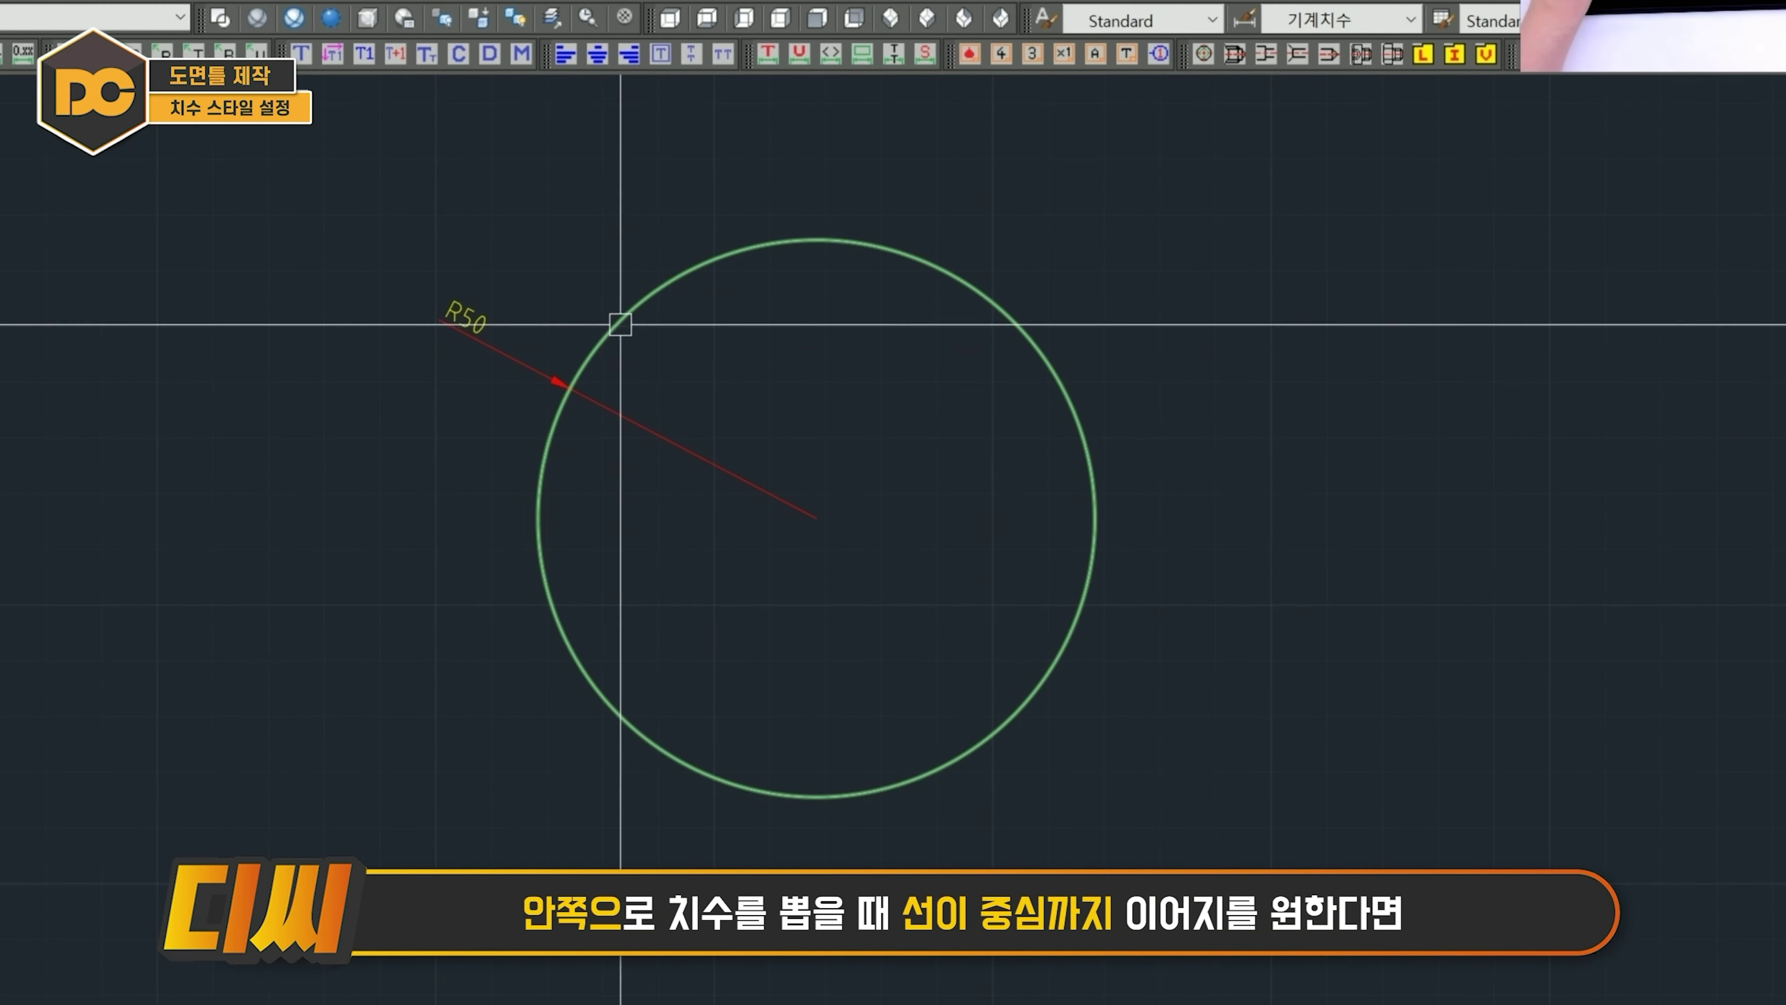
left_click(618, 319)
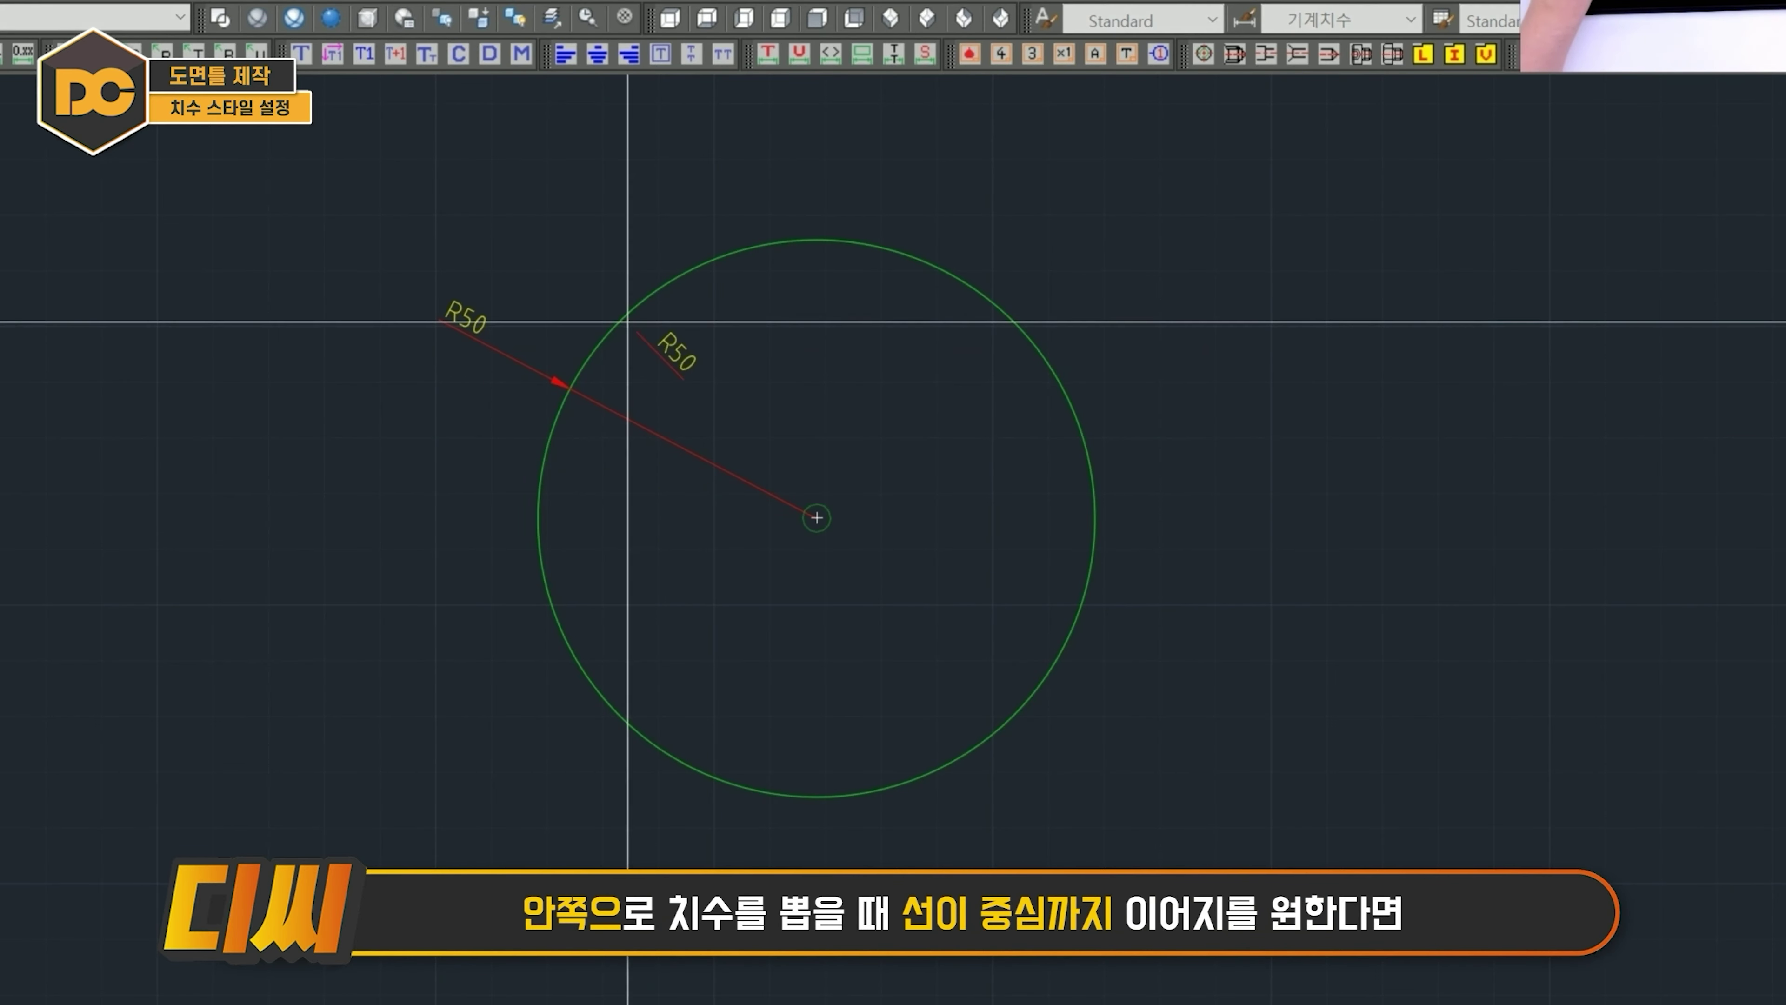
scroll(679, 552, "up", 2)
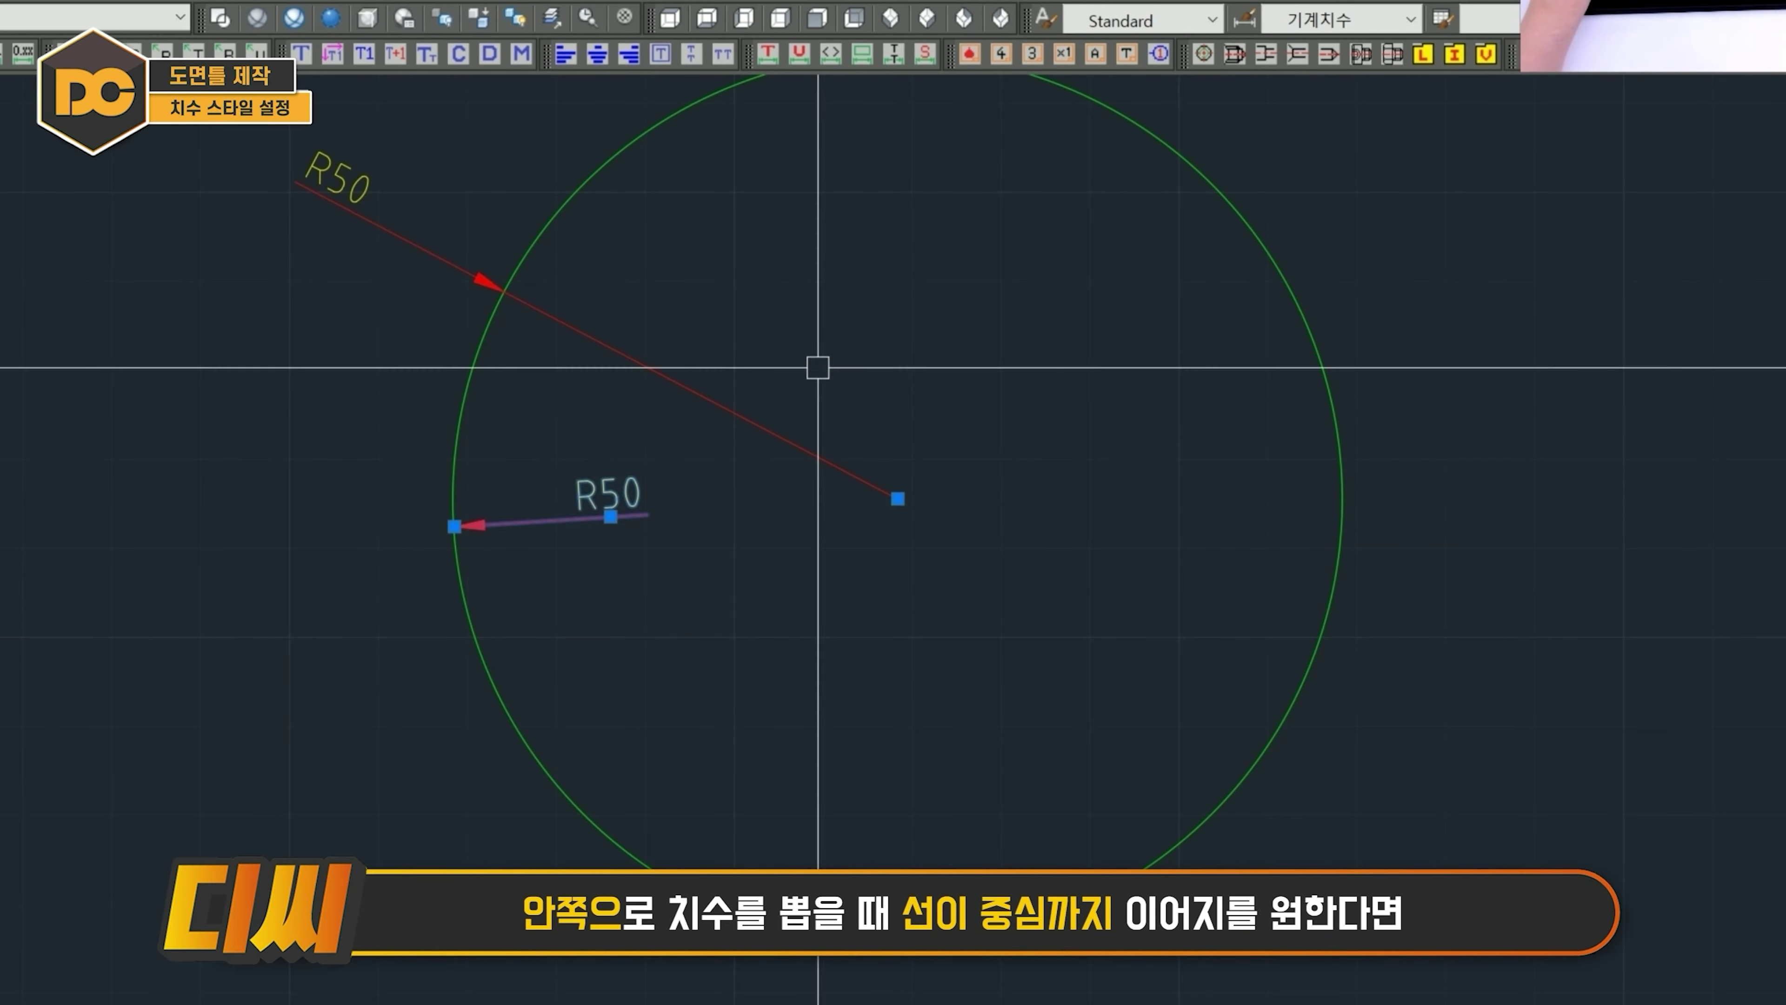
key("Escape")
Assign the 기계치수-1 dimension style to the radius dimension placed inside the circle.
left_click(681, 581)
left_click(590, 474)
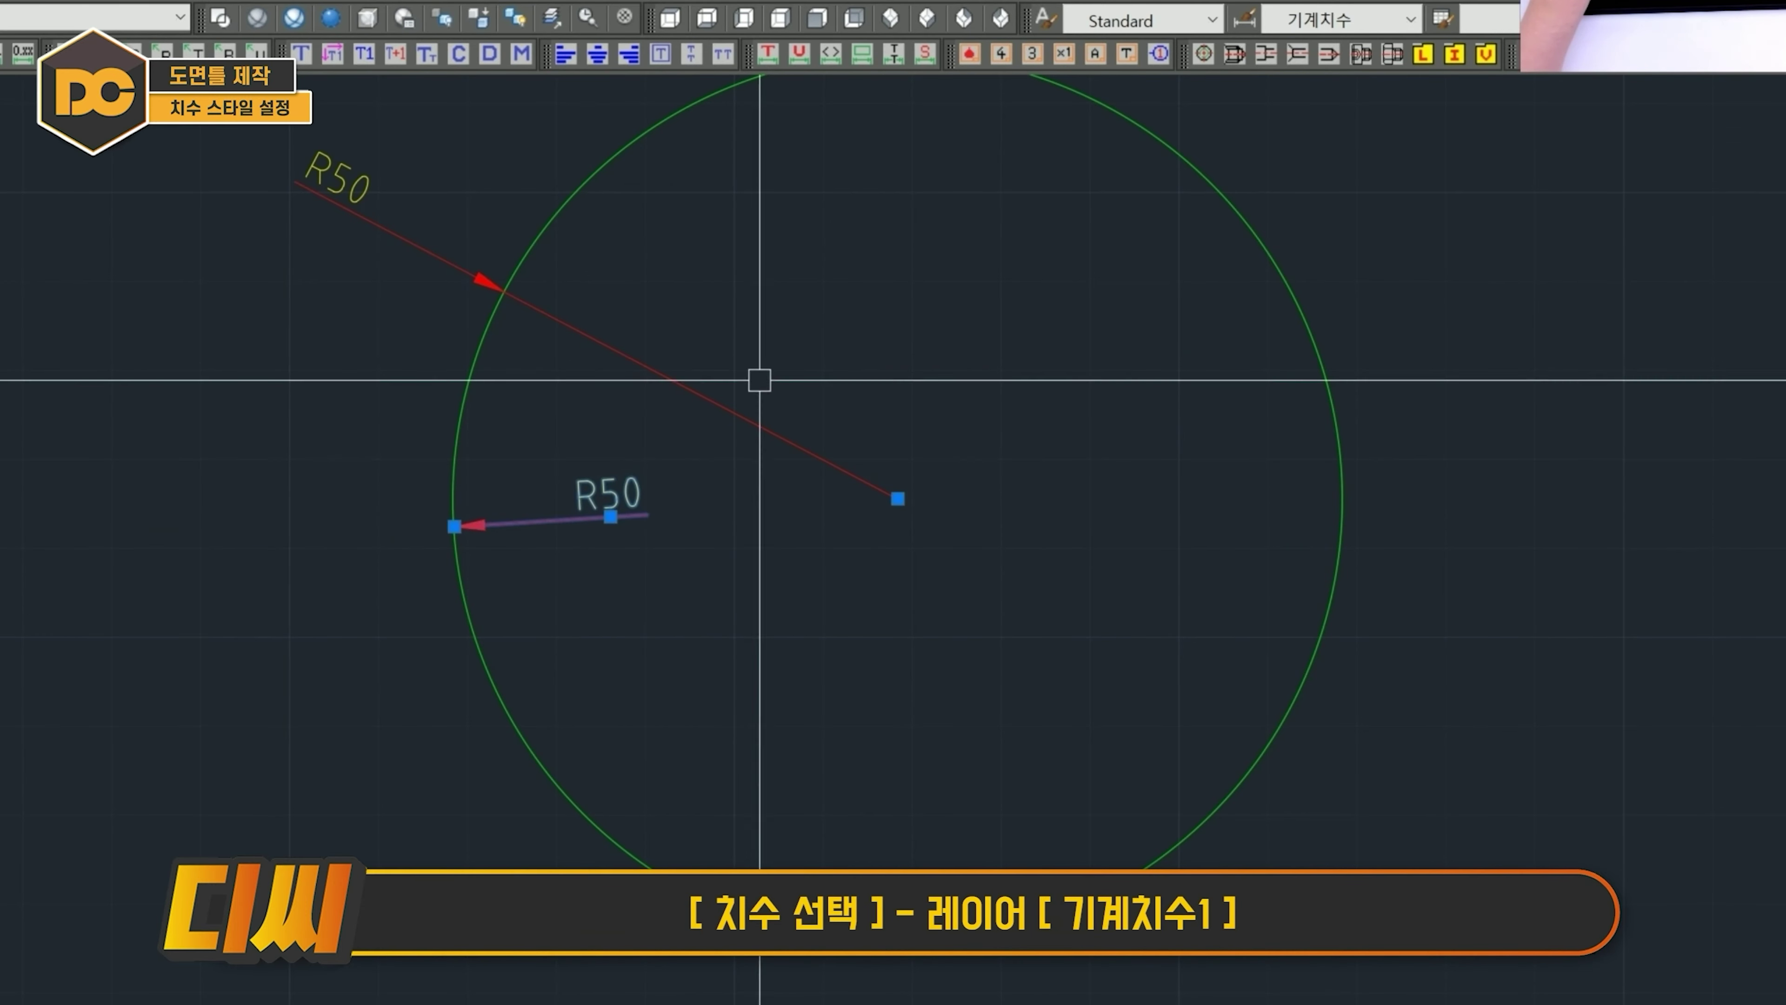
left_click(1321, 19)
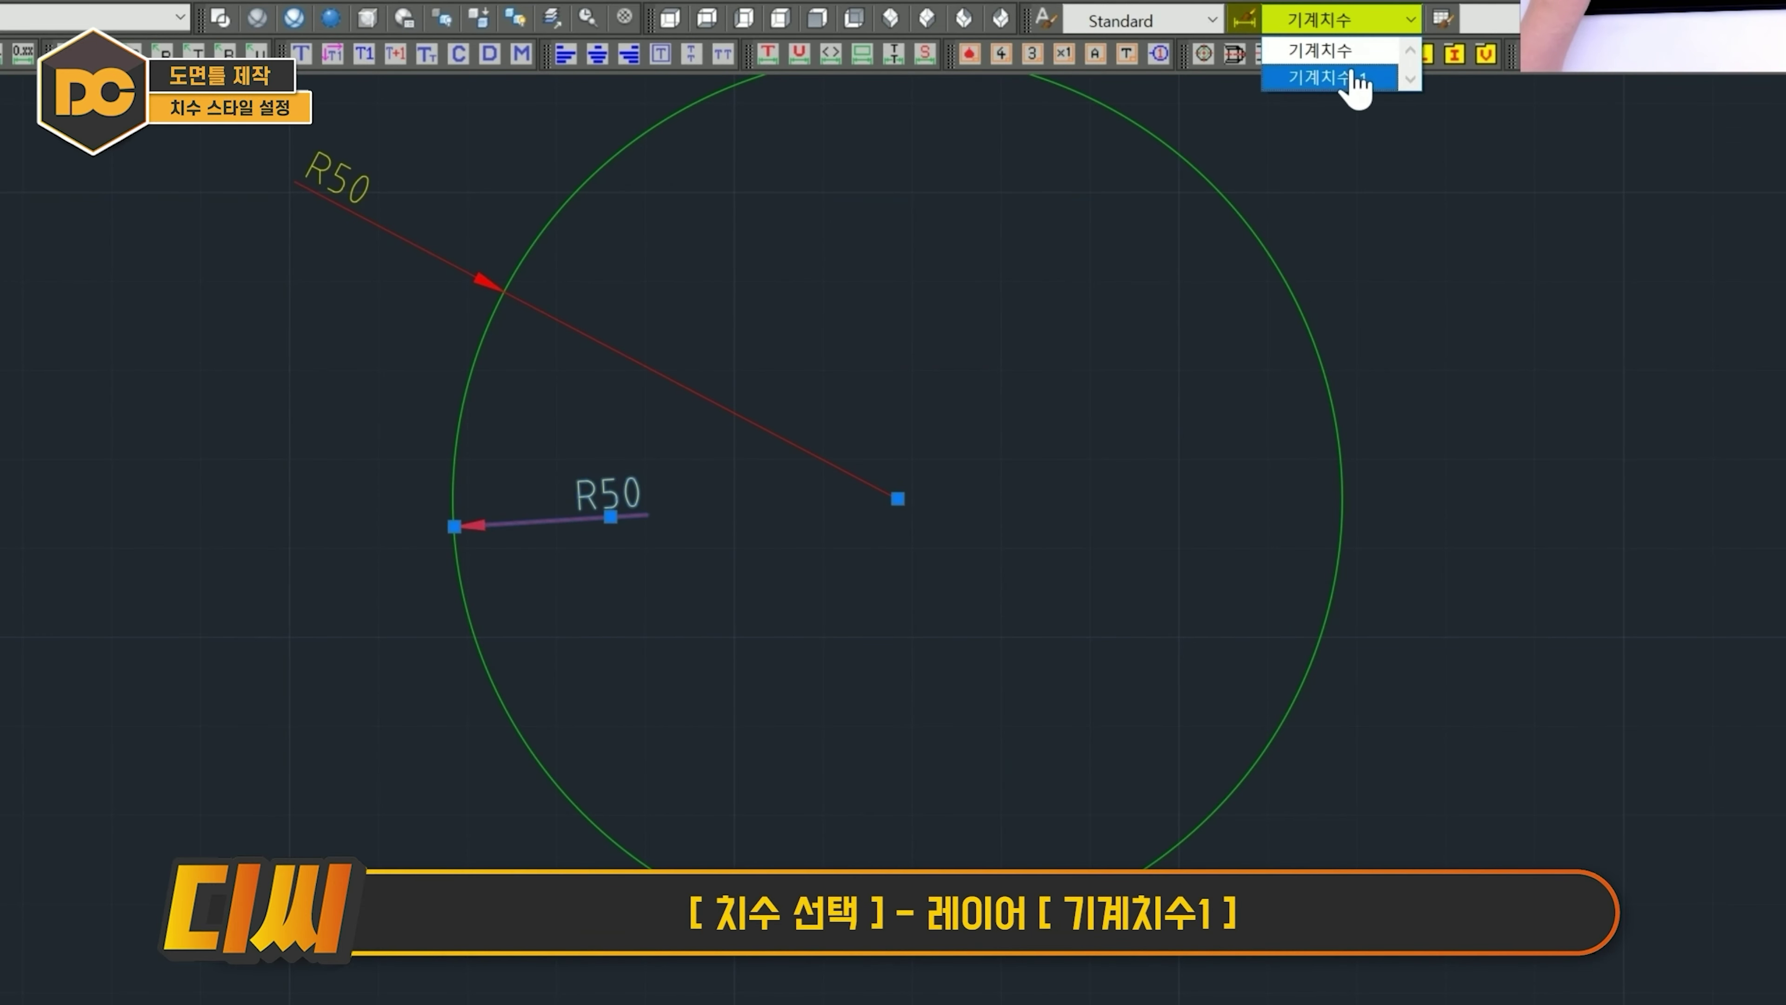
left_click(1354, 76)
key("Escape")
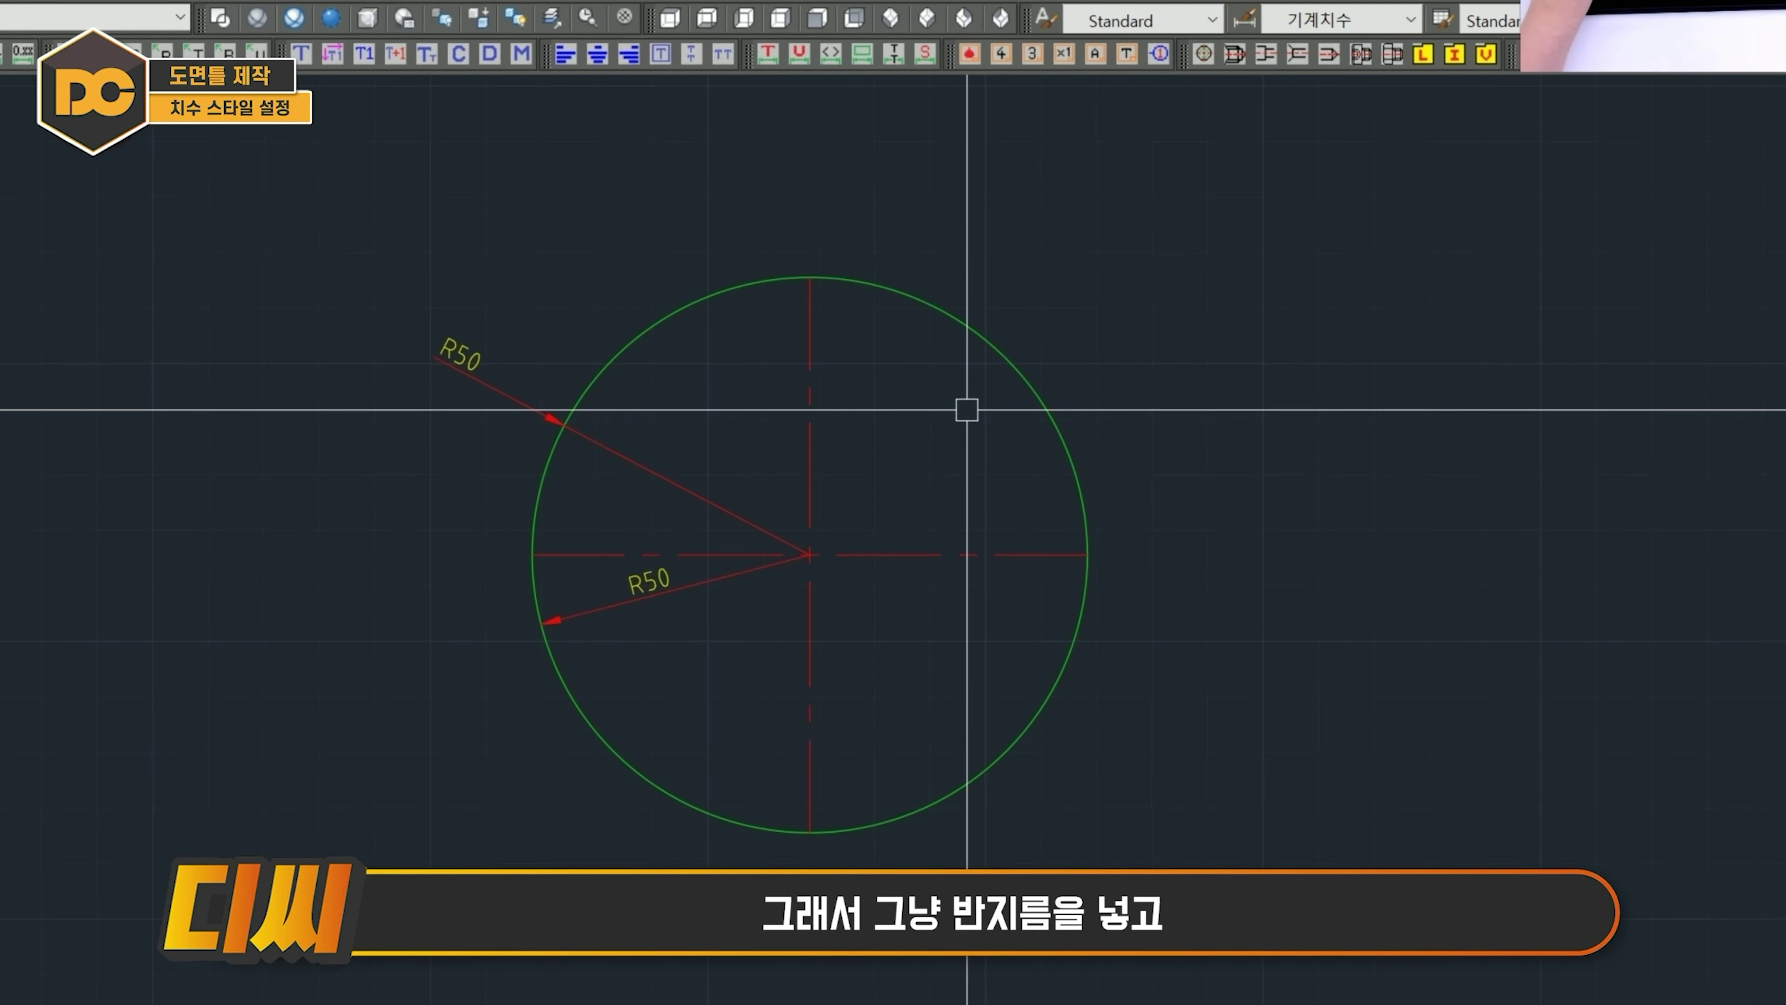
Add another radius dimension inside the circle's upper-right part.
type("dra")
key("space")
left_click(1003, 358)
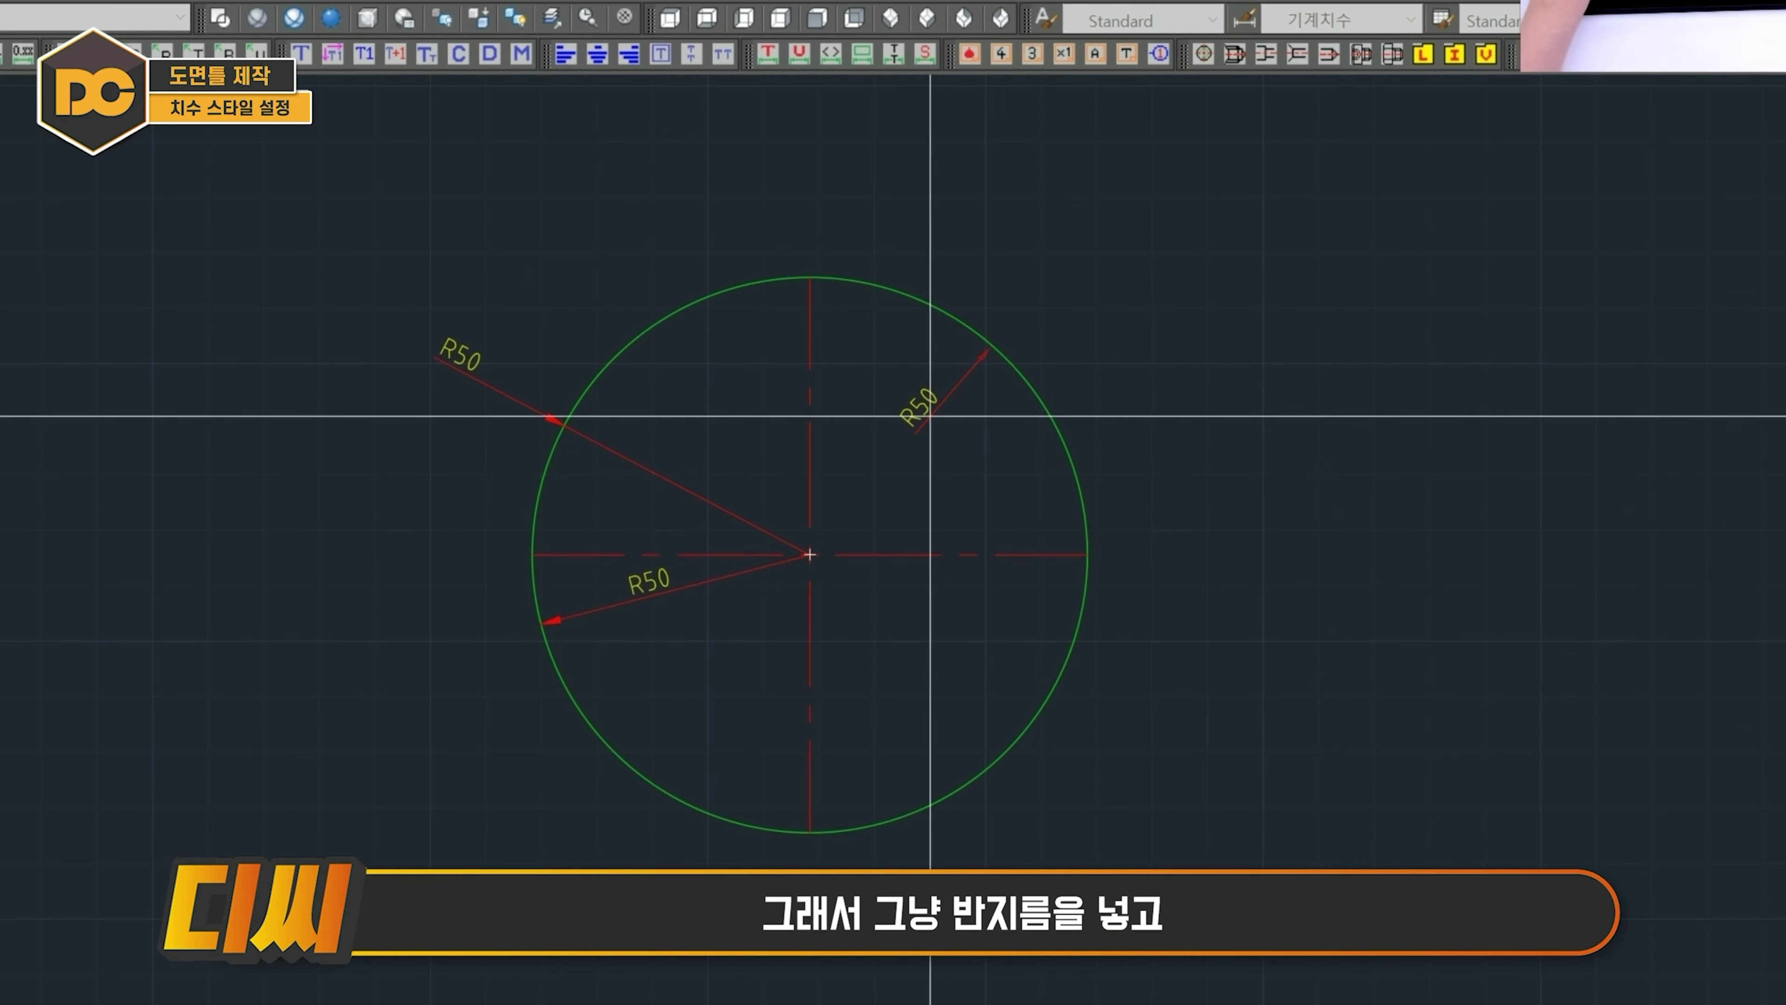
left_click(932, 415)
scroll(903, 431, "up", 2)
left_click(995, 478)
key("Escape")
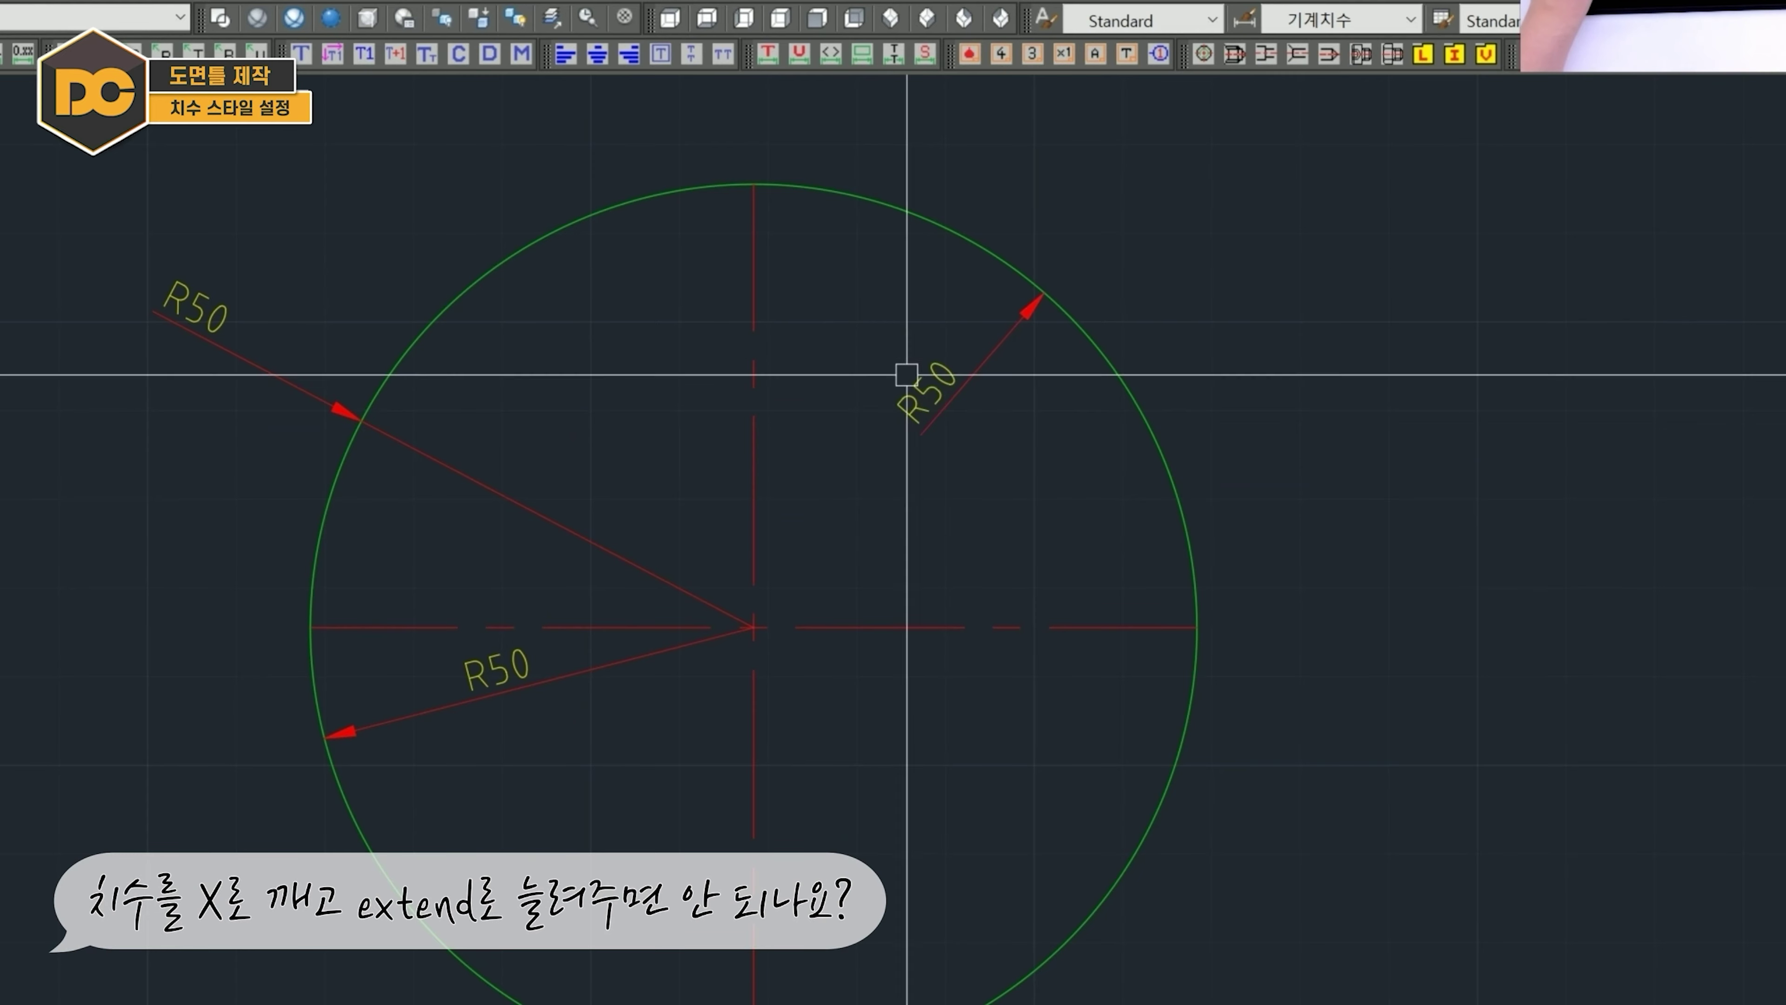
Extend the line of the exploded upper-right radius dimension to the circle's centre.
type("ex")
key("space")
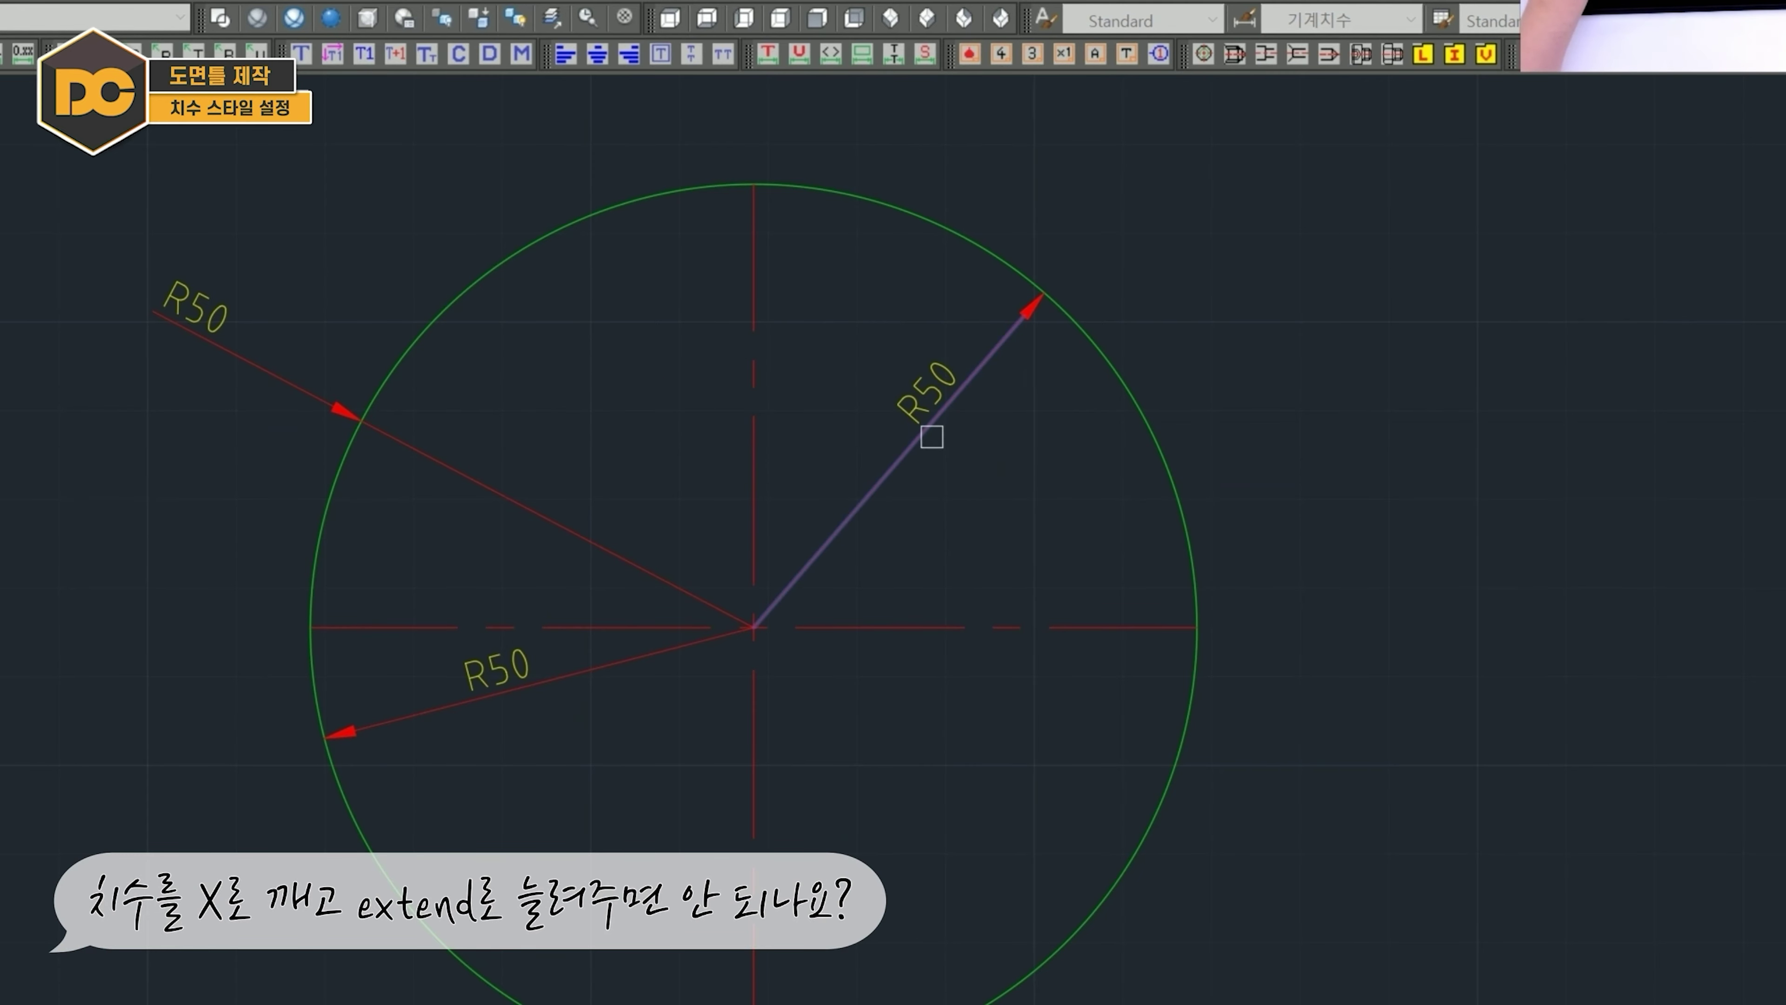
left_click(925, 442)
key("space")
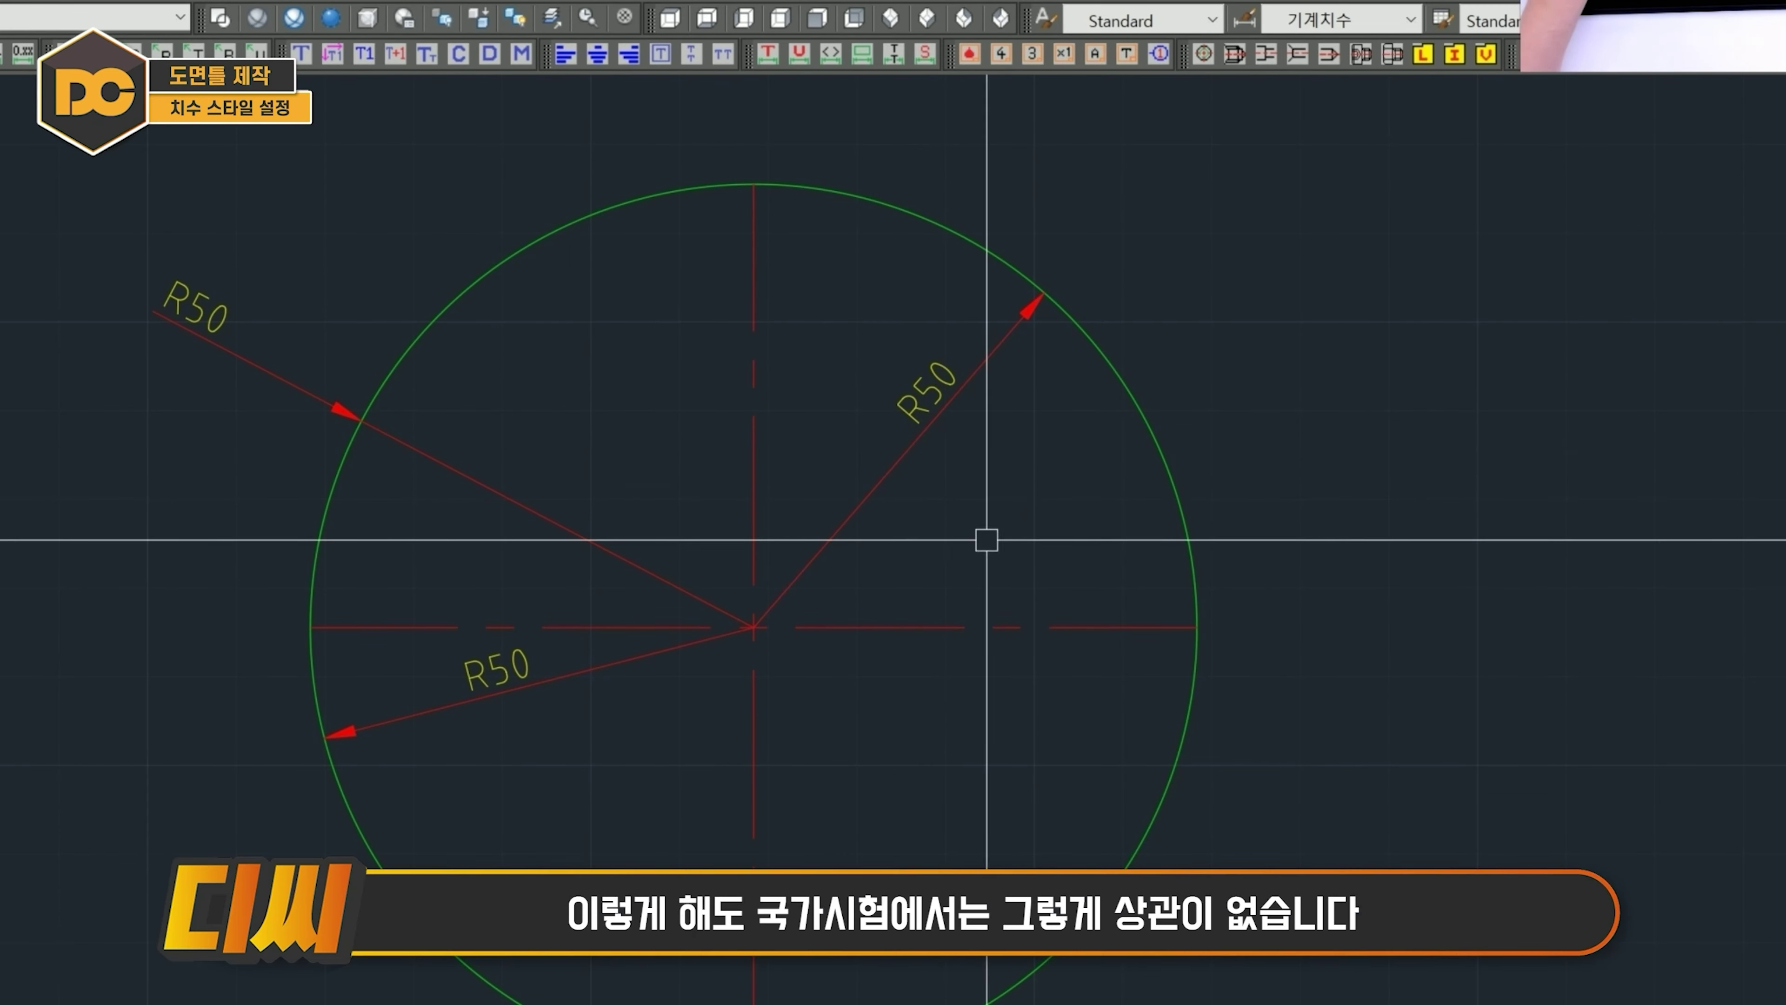
left_click(924, 430)
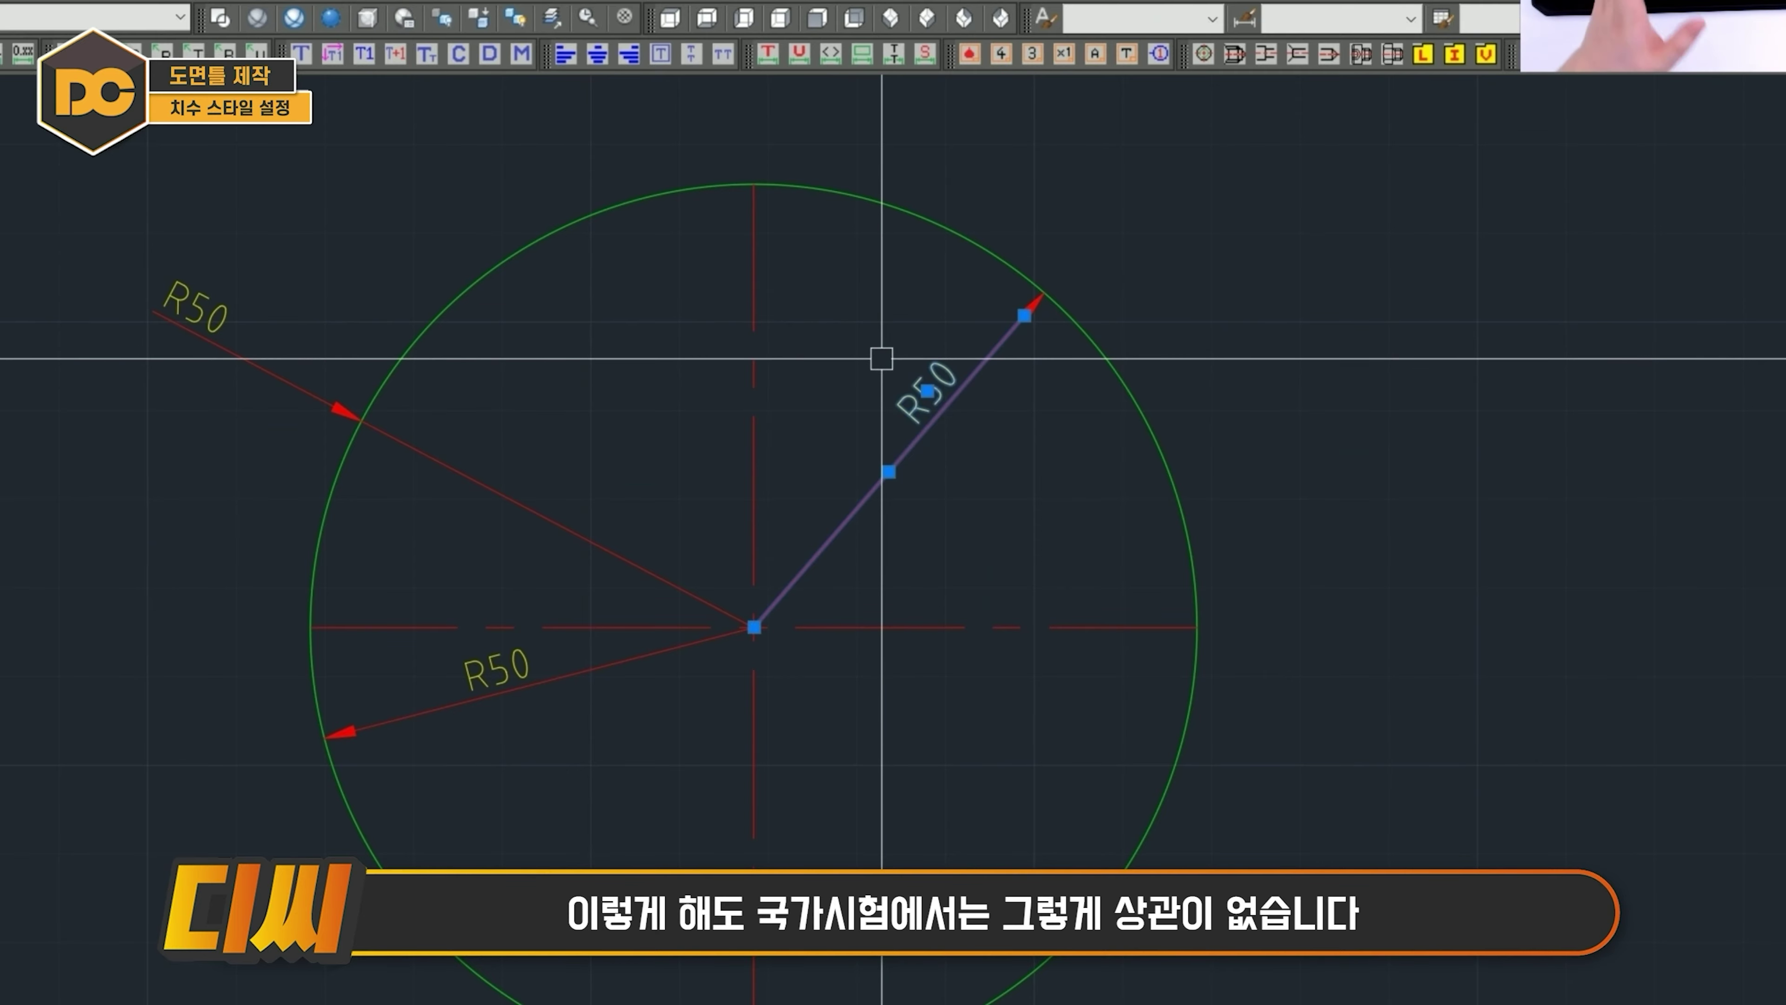
key("Escape")
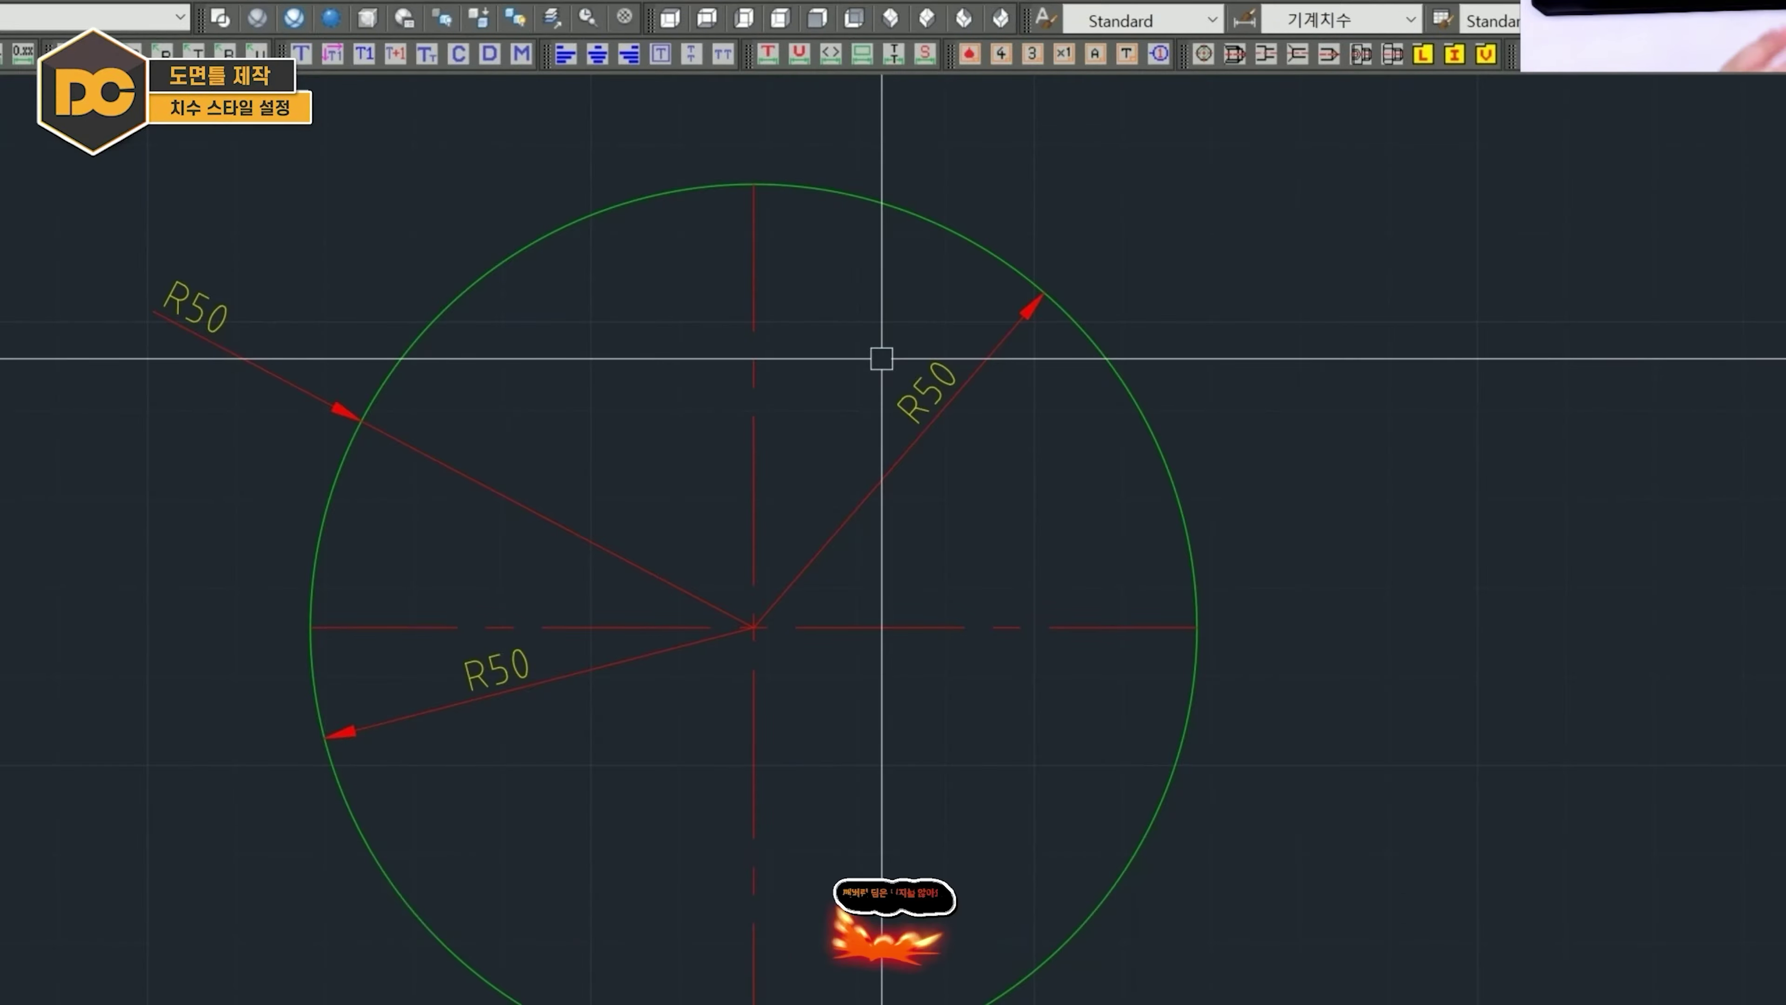
left_click(911, 445)
key("Escape")
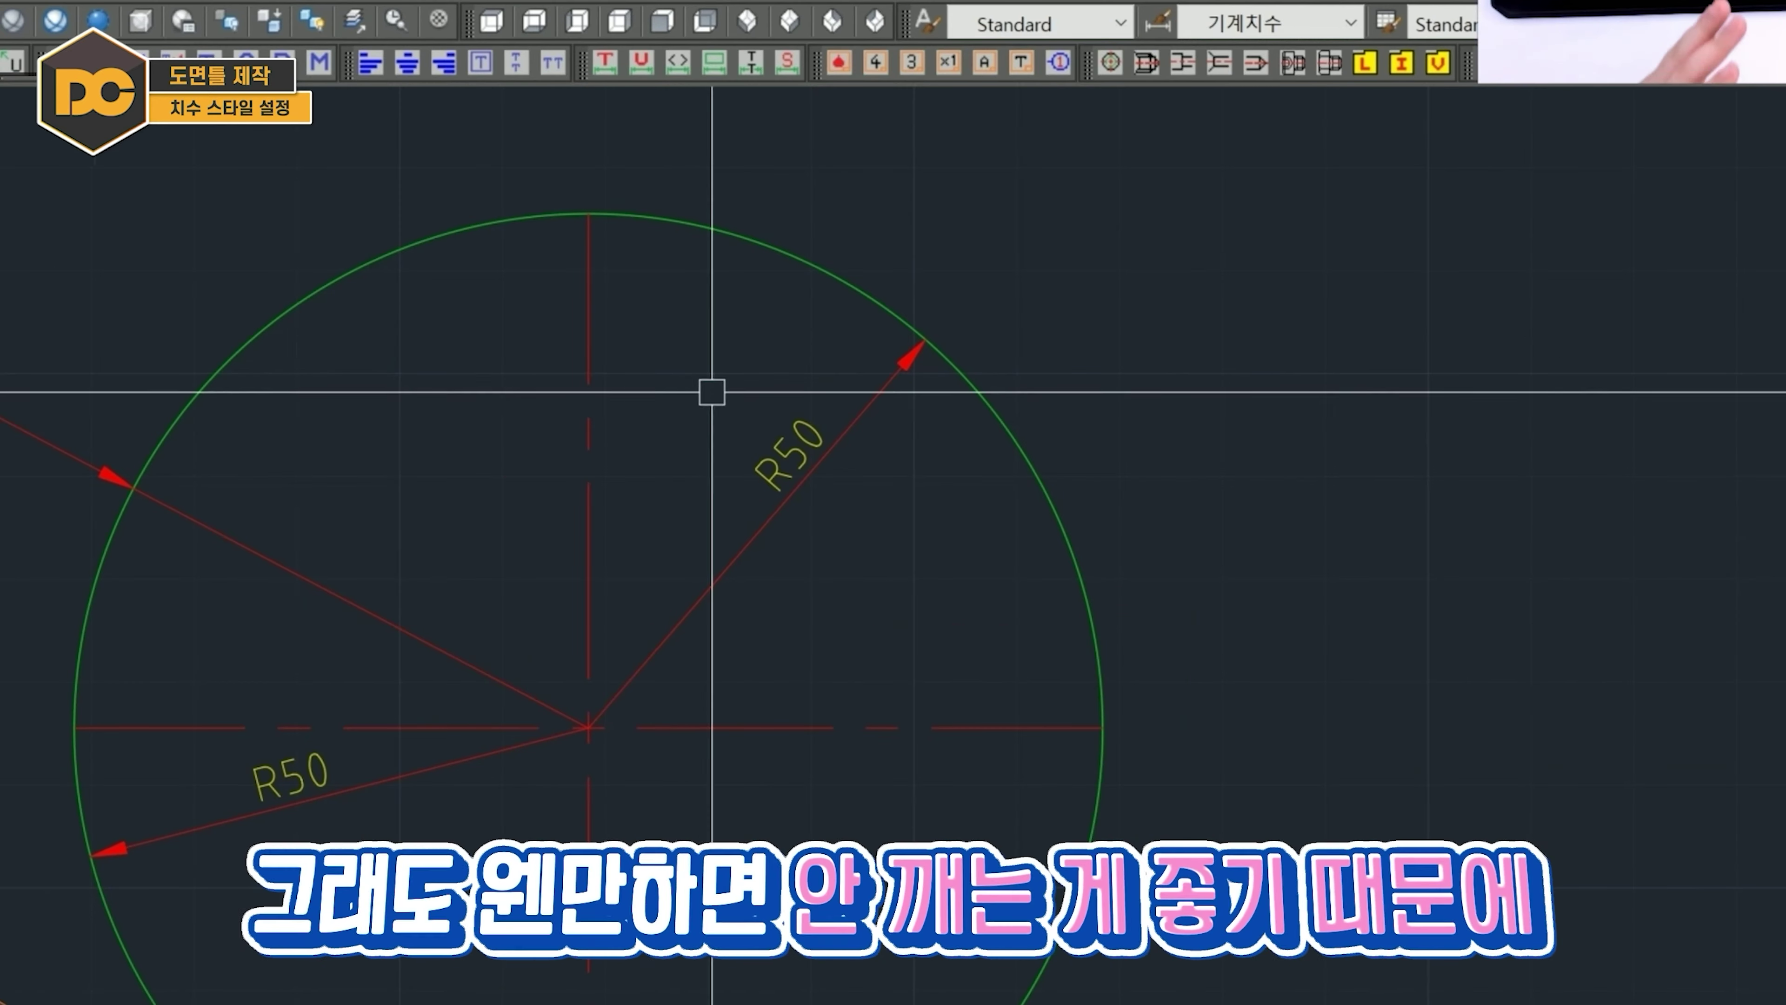
left_click(1287, 26)
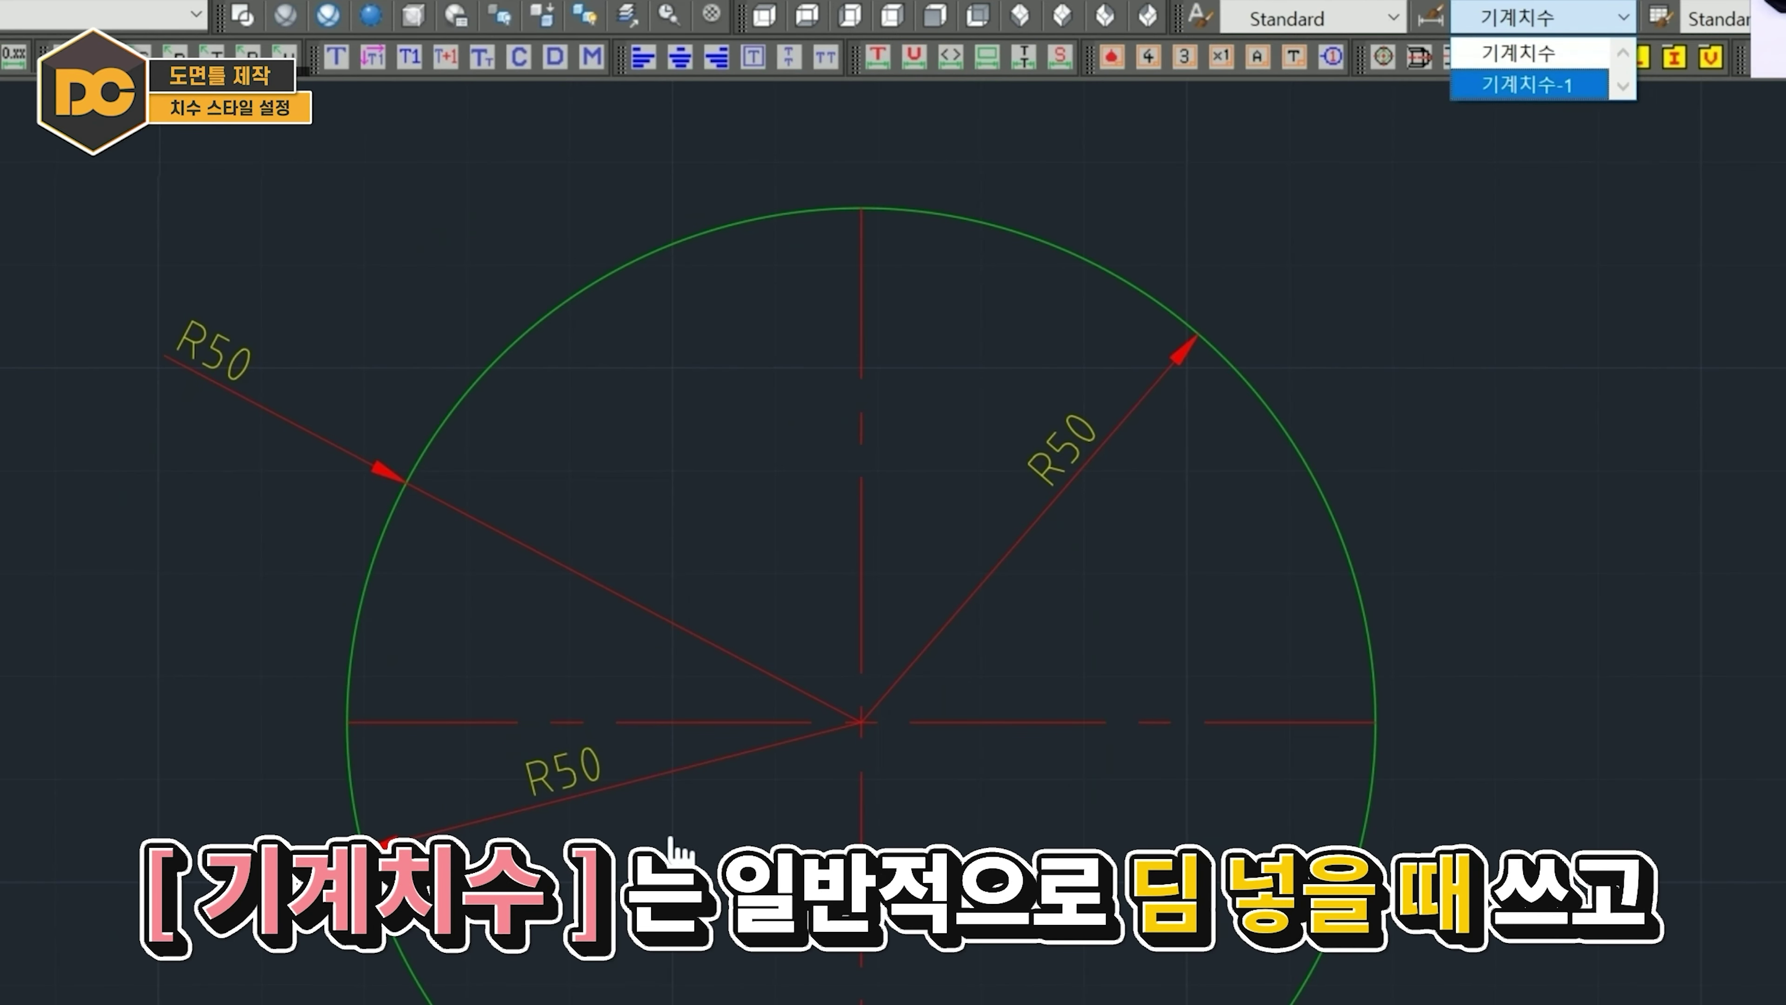
left_click(403, 778)
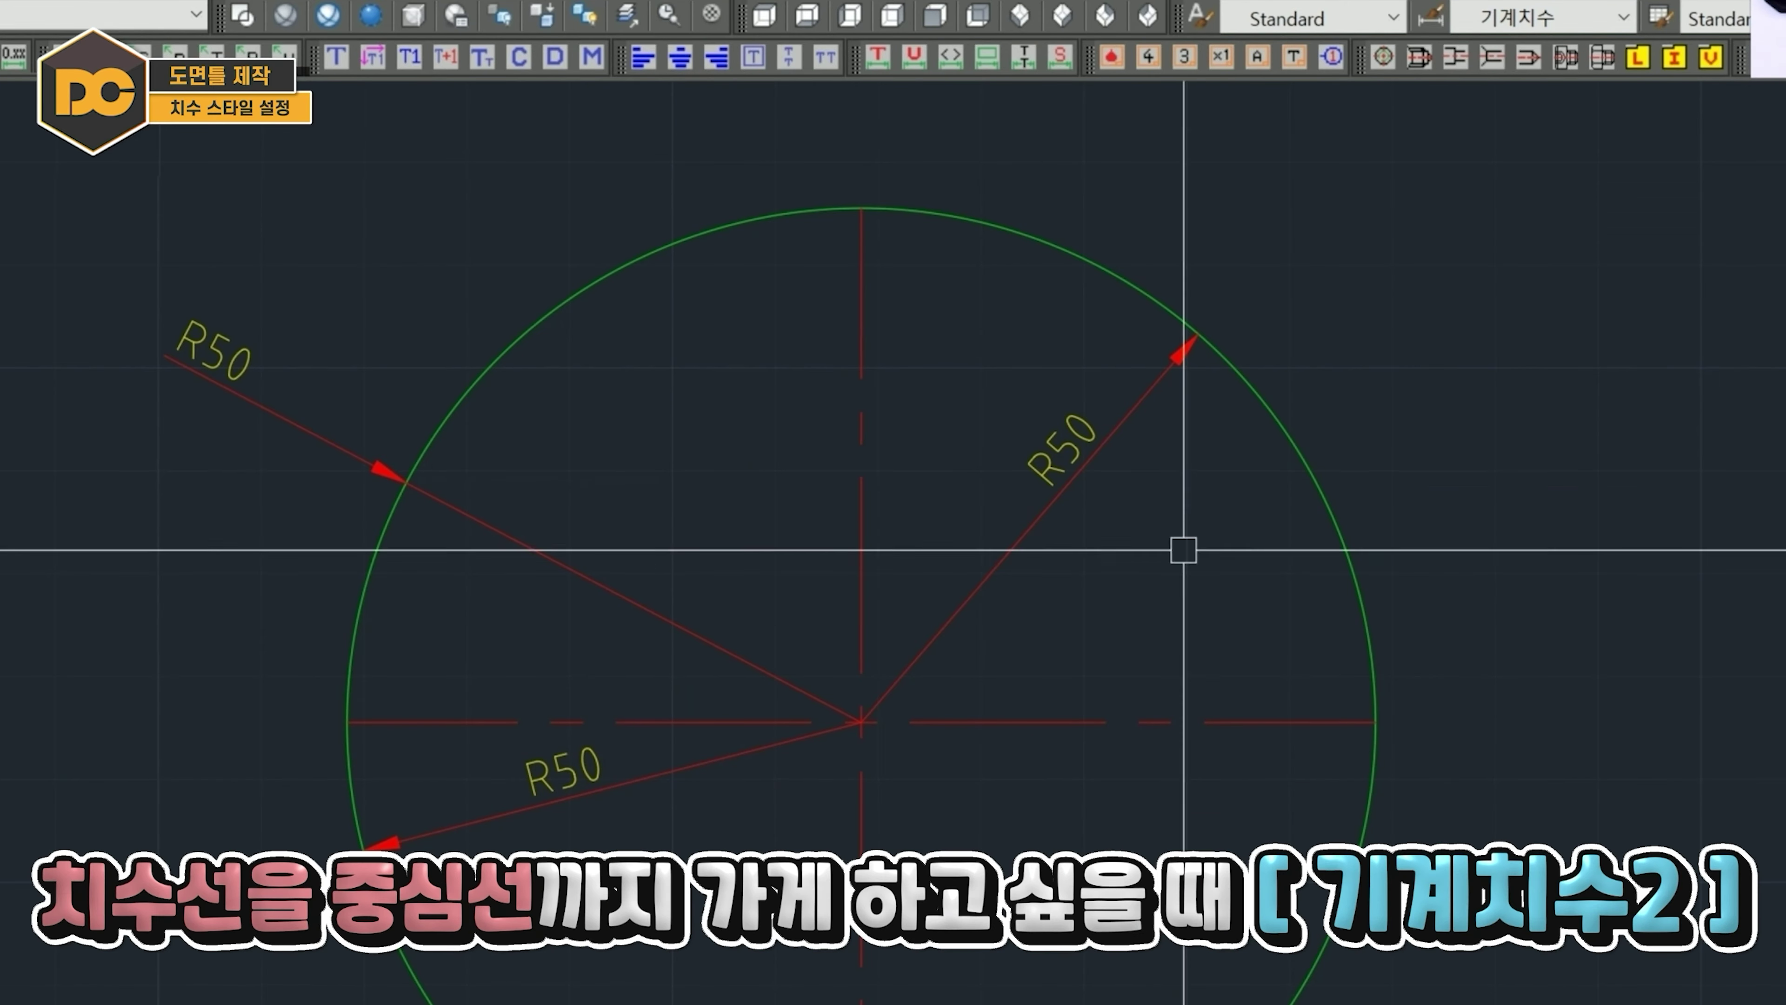
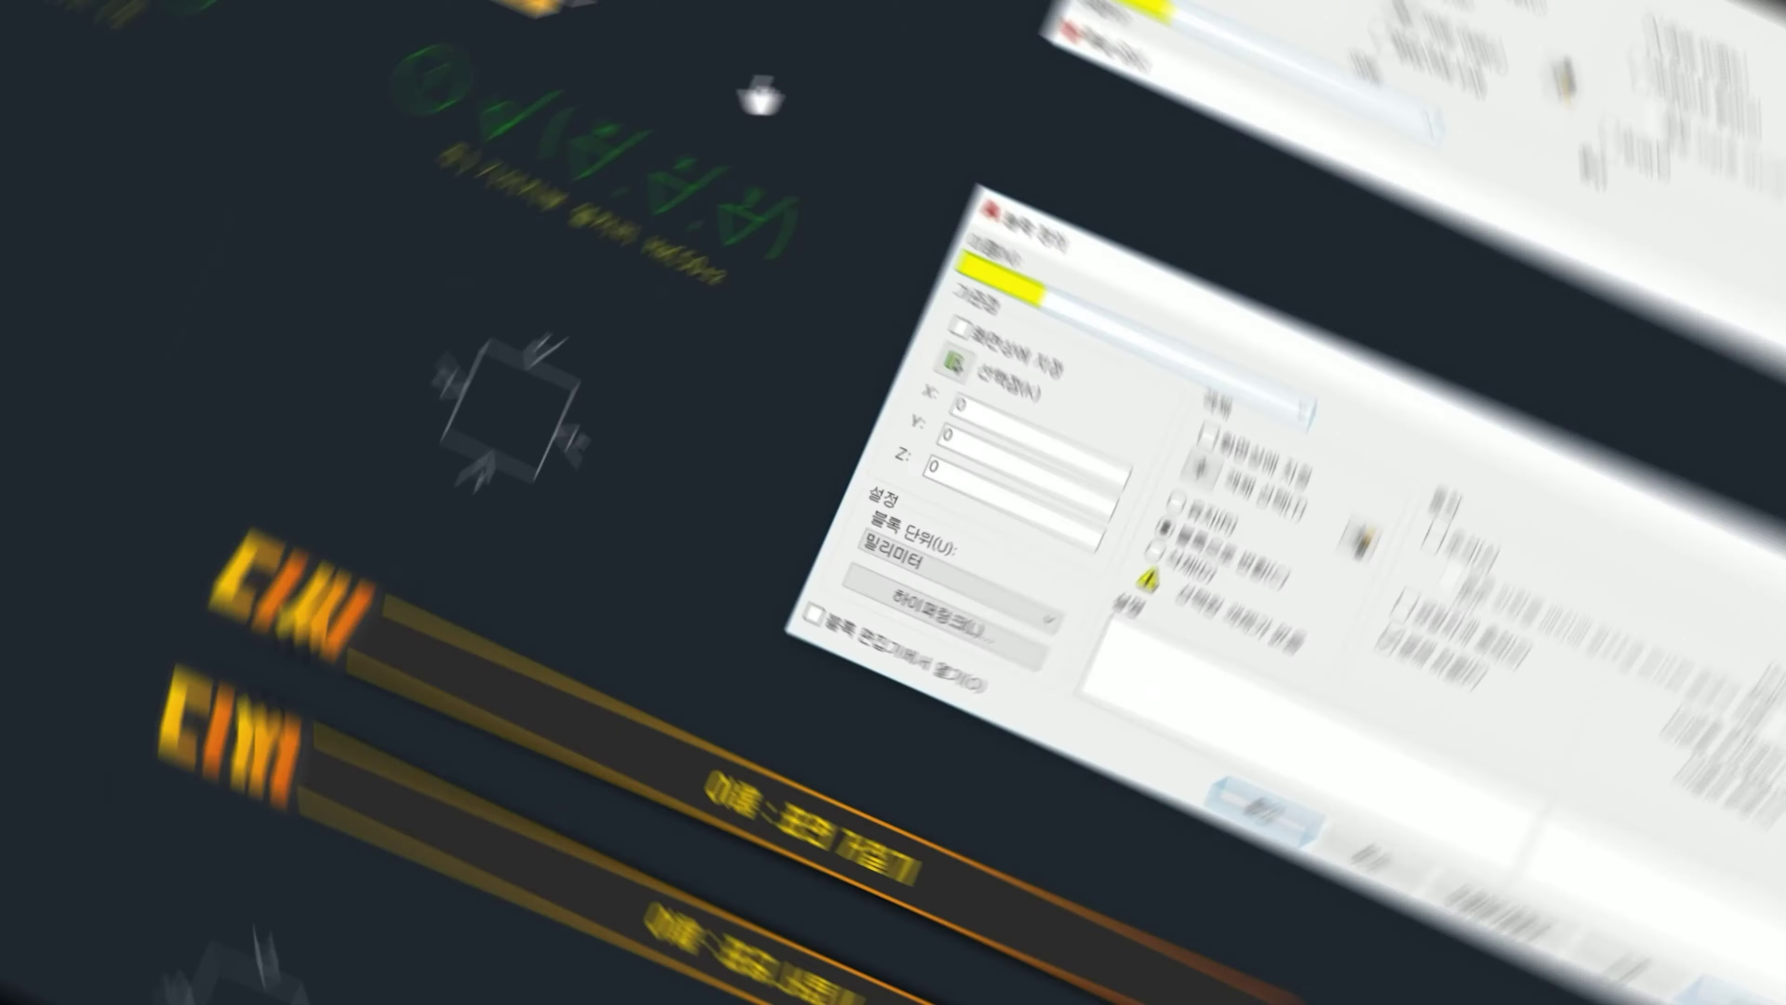
Name the new block 표면거칠기 and select all the surface roughness symbols, the note and the square as its objects.
type("표면거칠기")
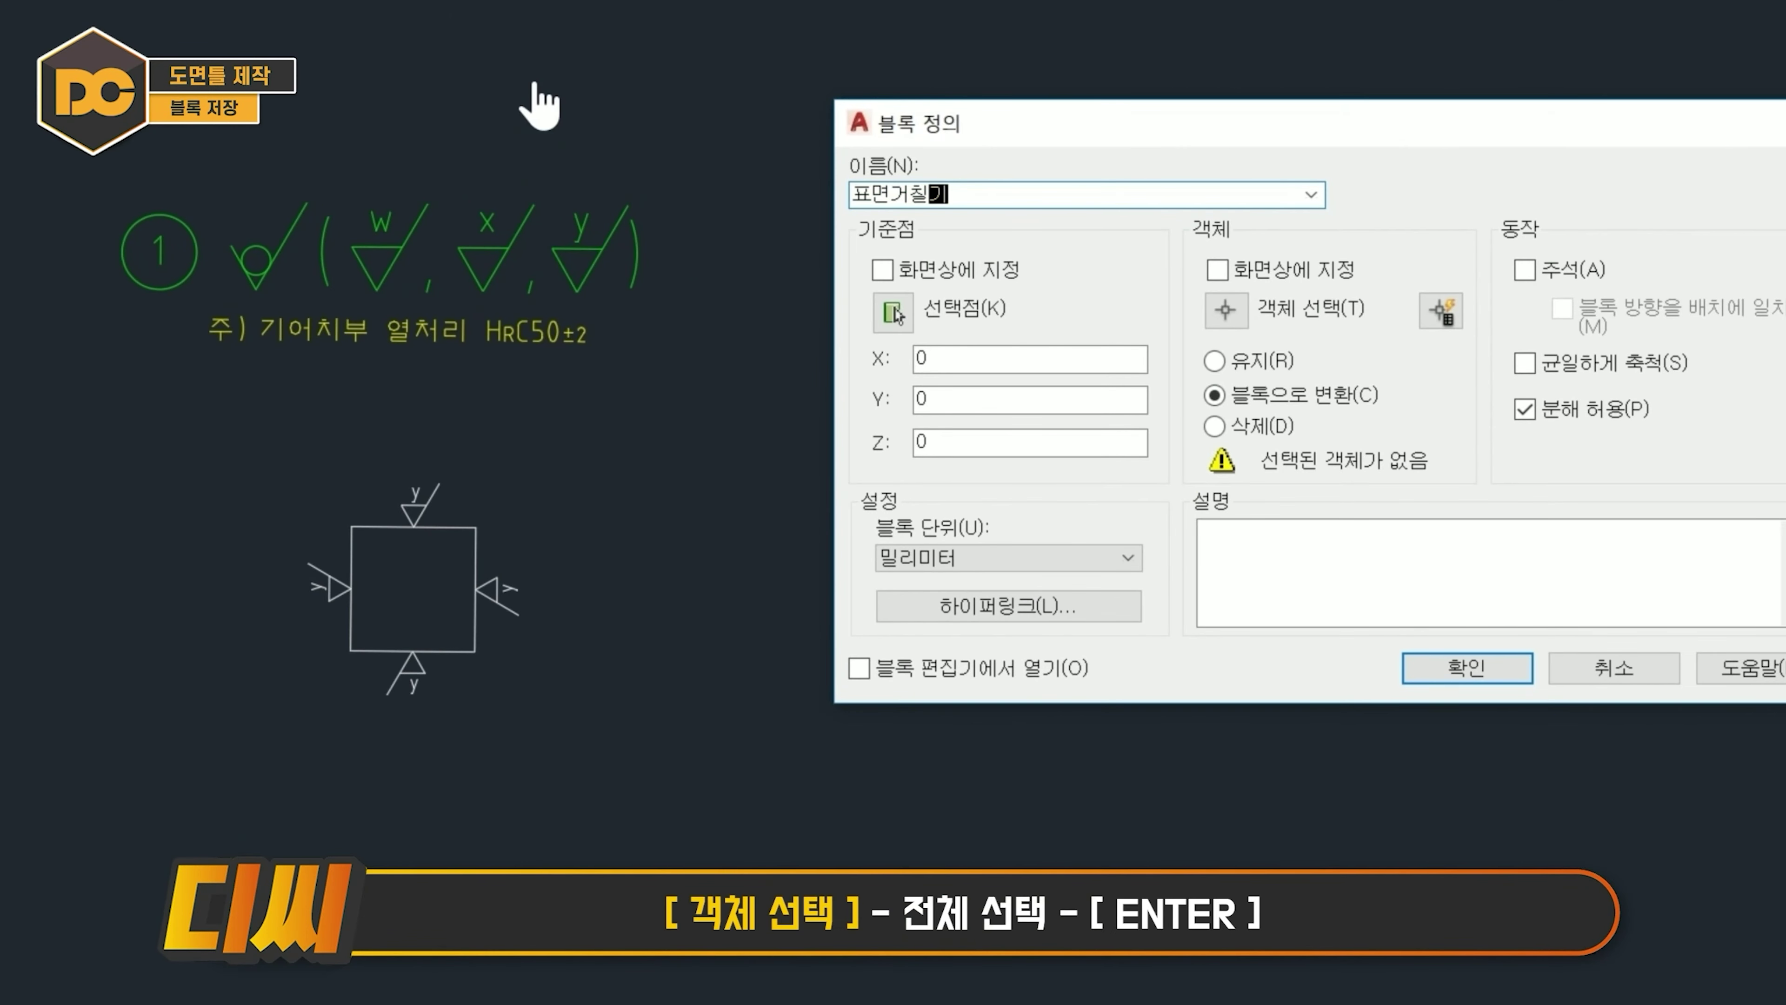
left_click(1234, 322)
left_click(837, 863)
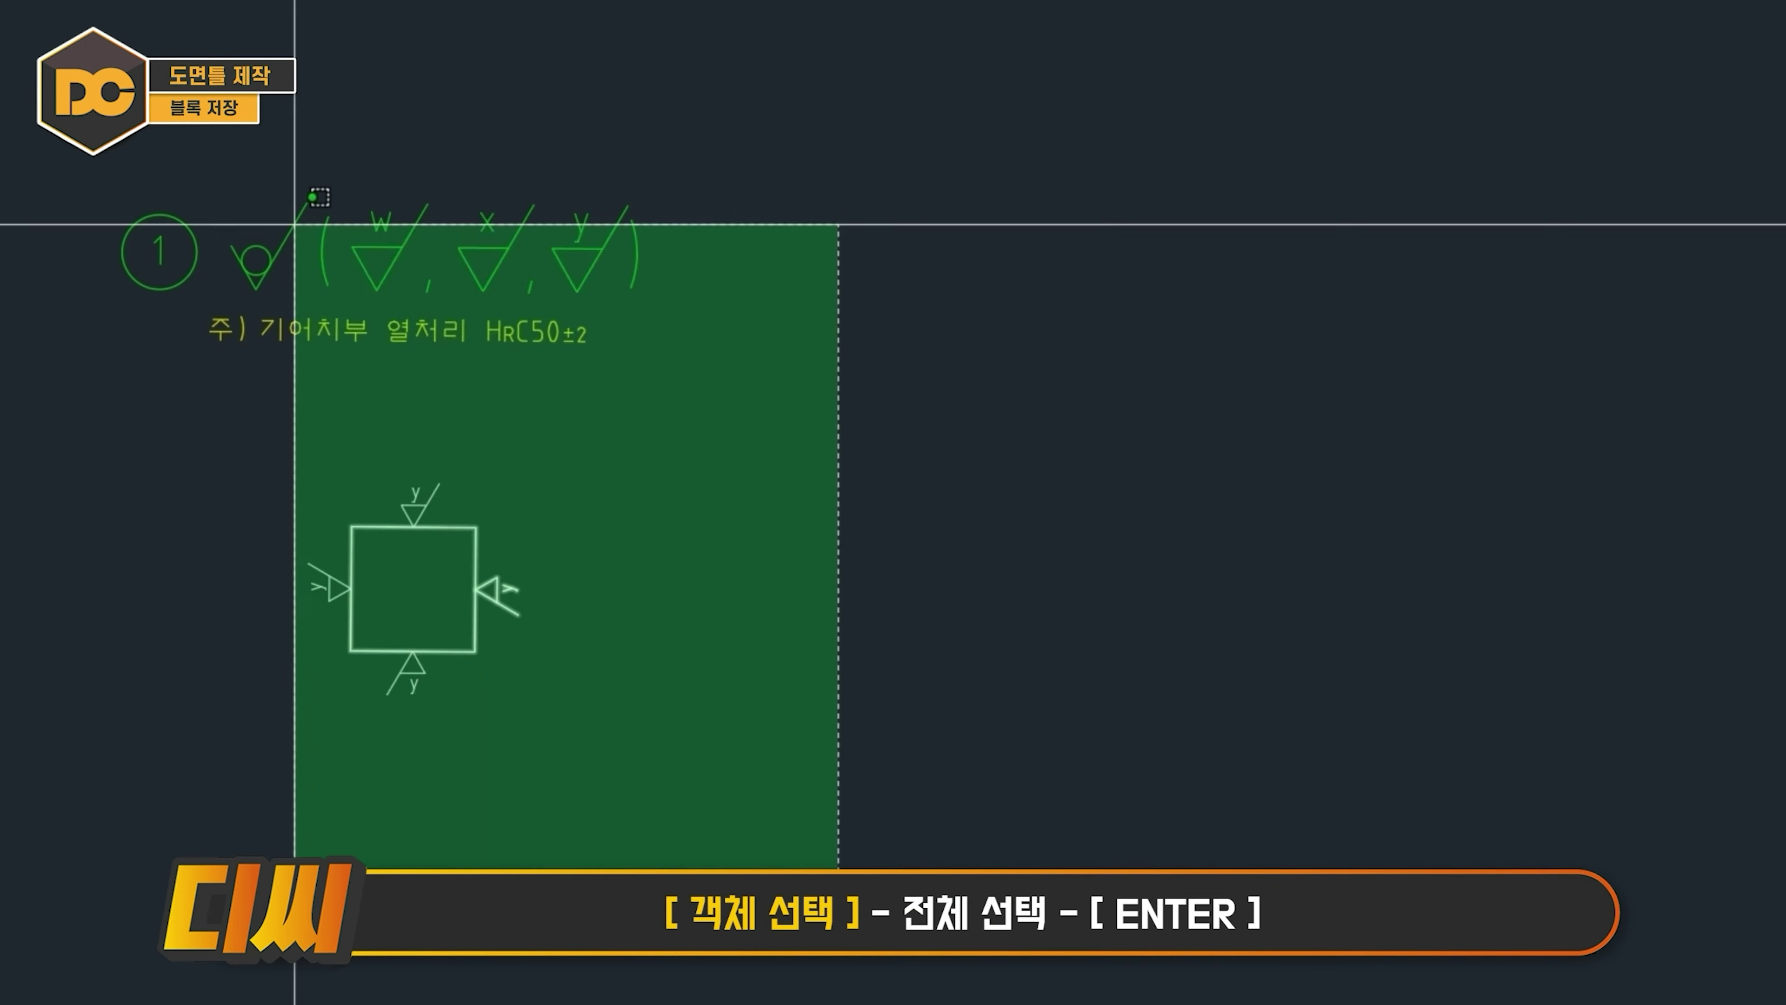
left_click(299, 227)
key("Return")
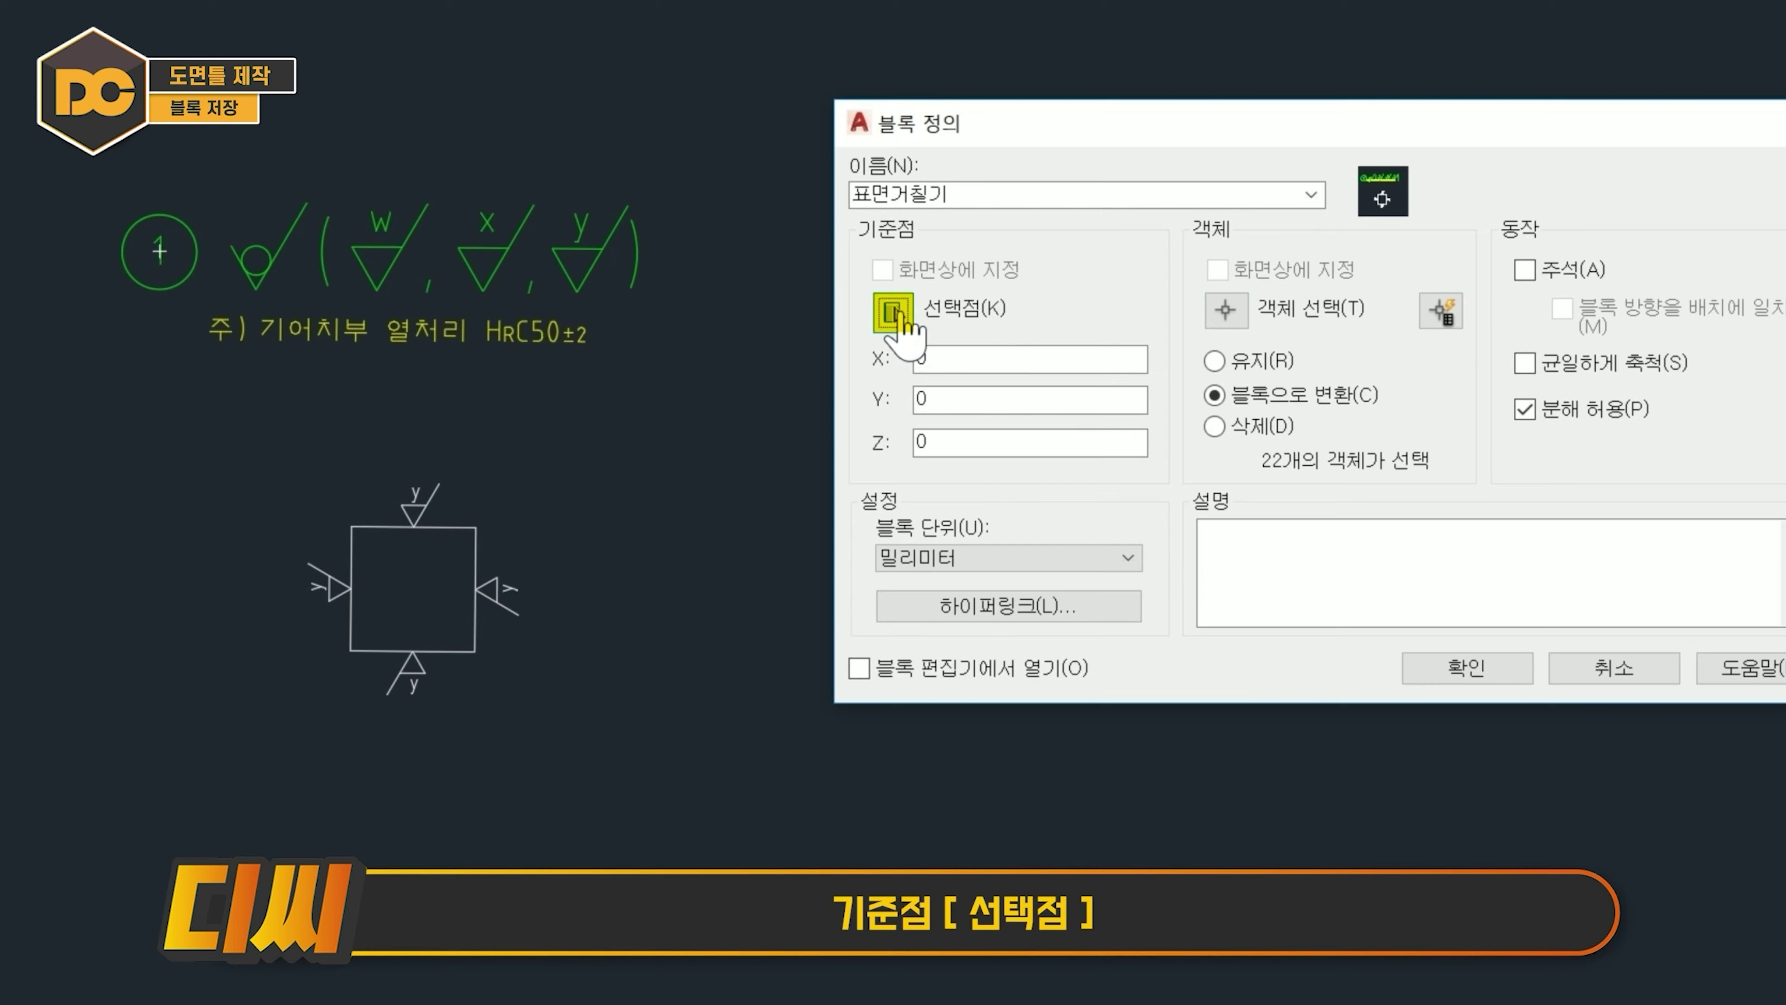
Set the block's base point between the note and the square, create the block, and select it to check it.
left_click(893, 311)
left_click(415, 406)
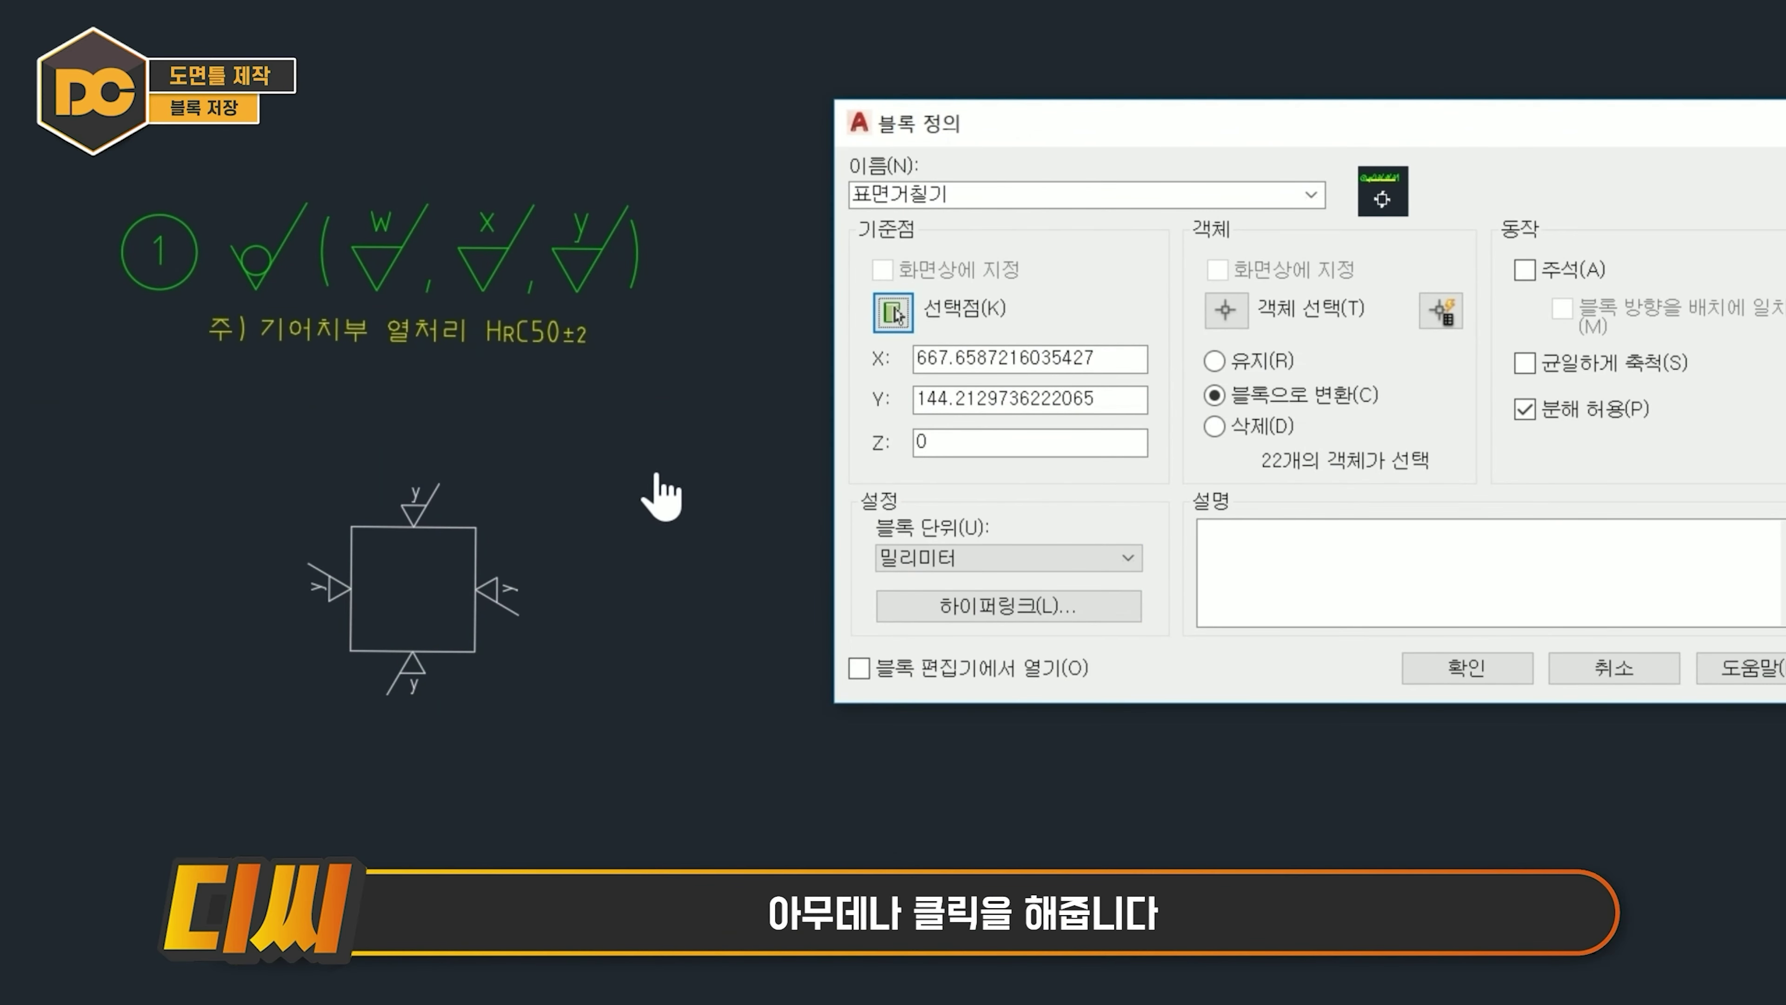
left_click(1443, 672)
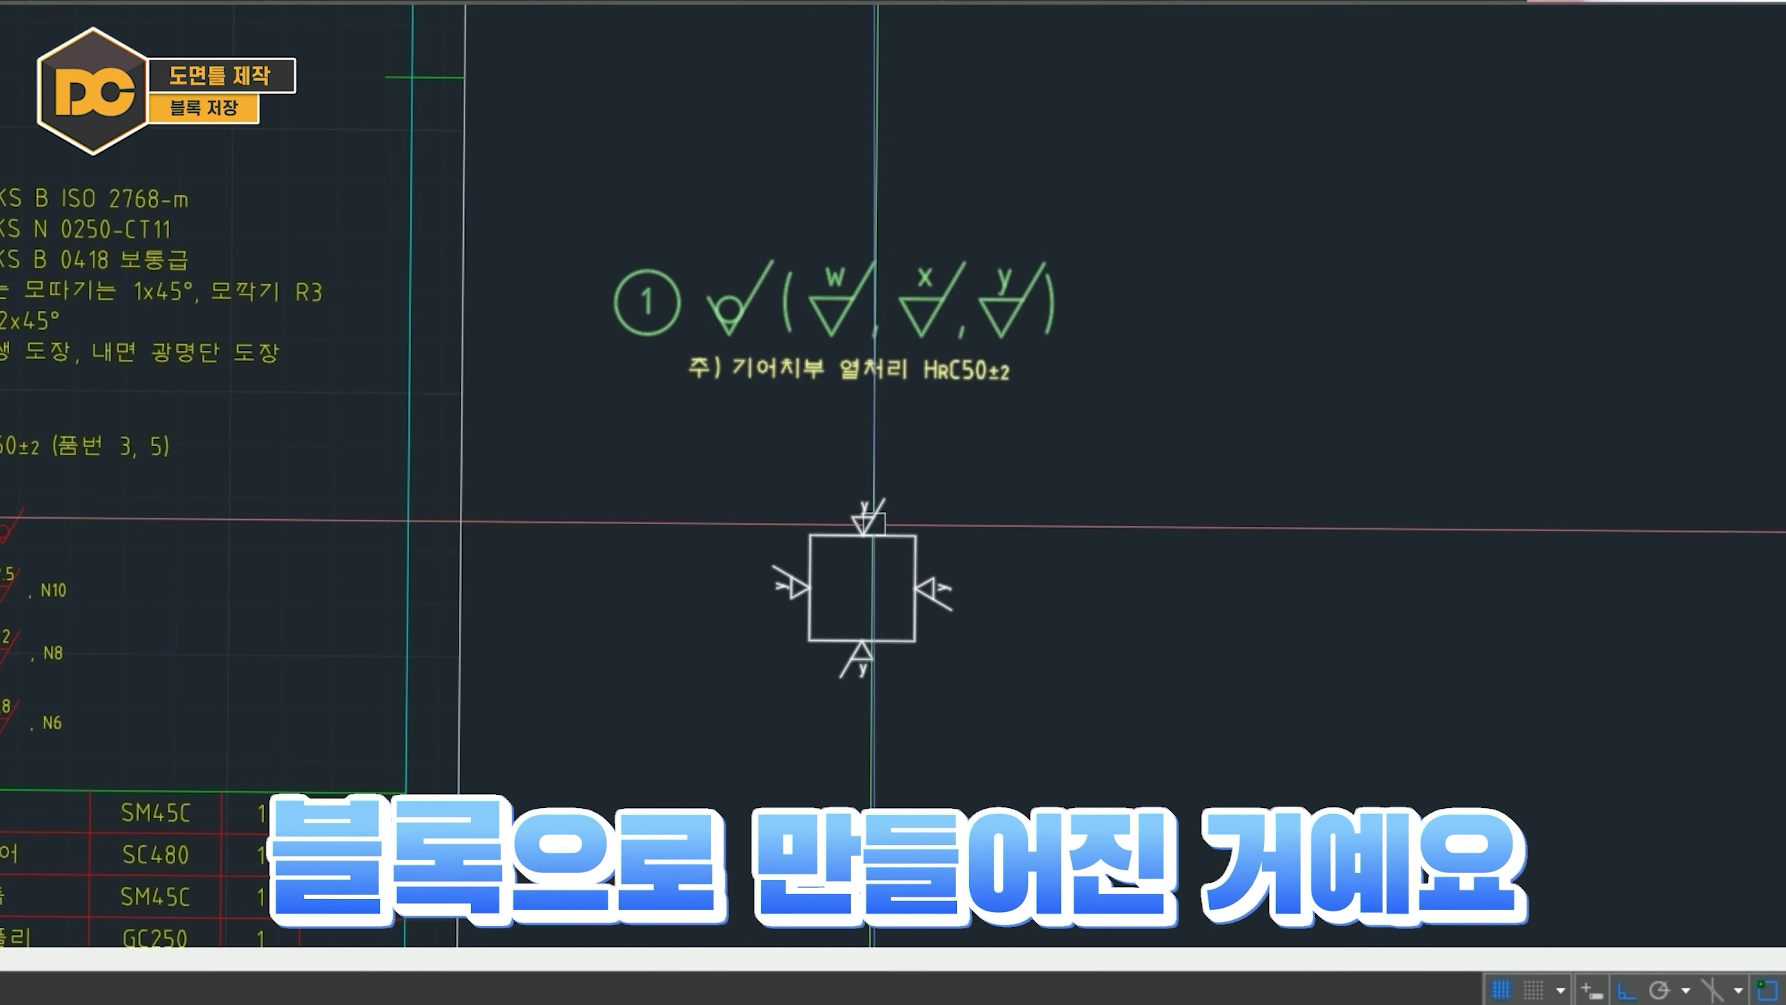
left_click(878, 629)
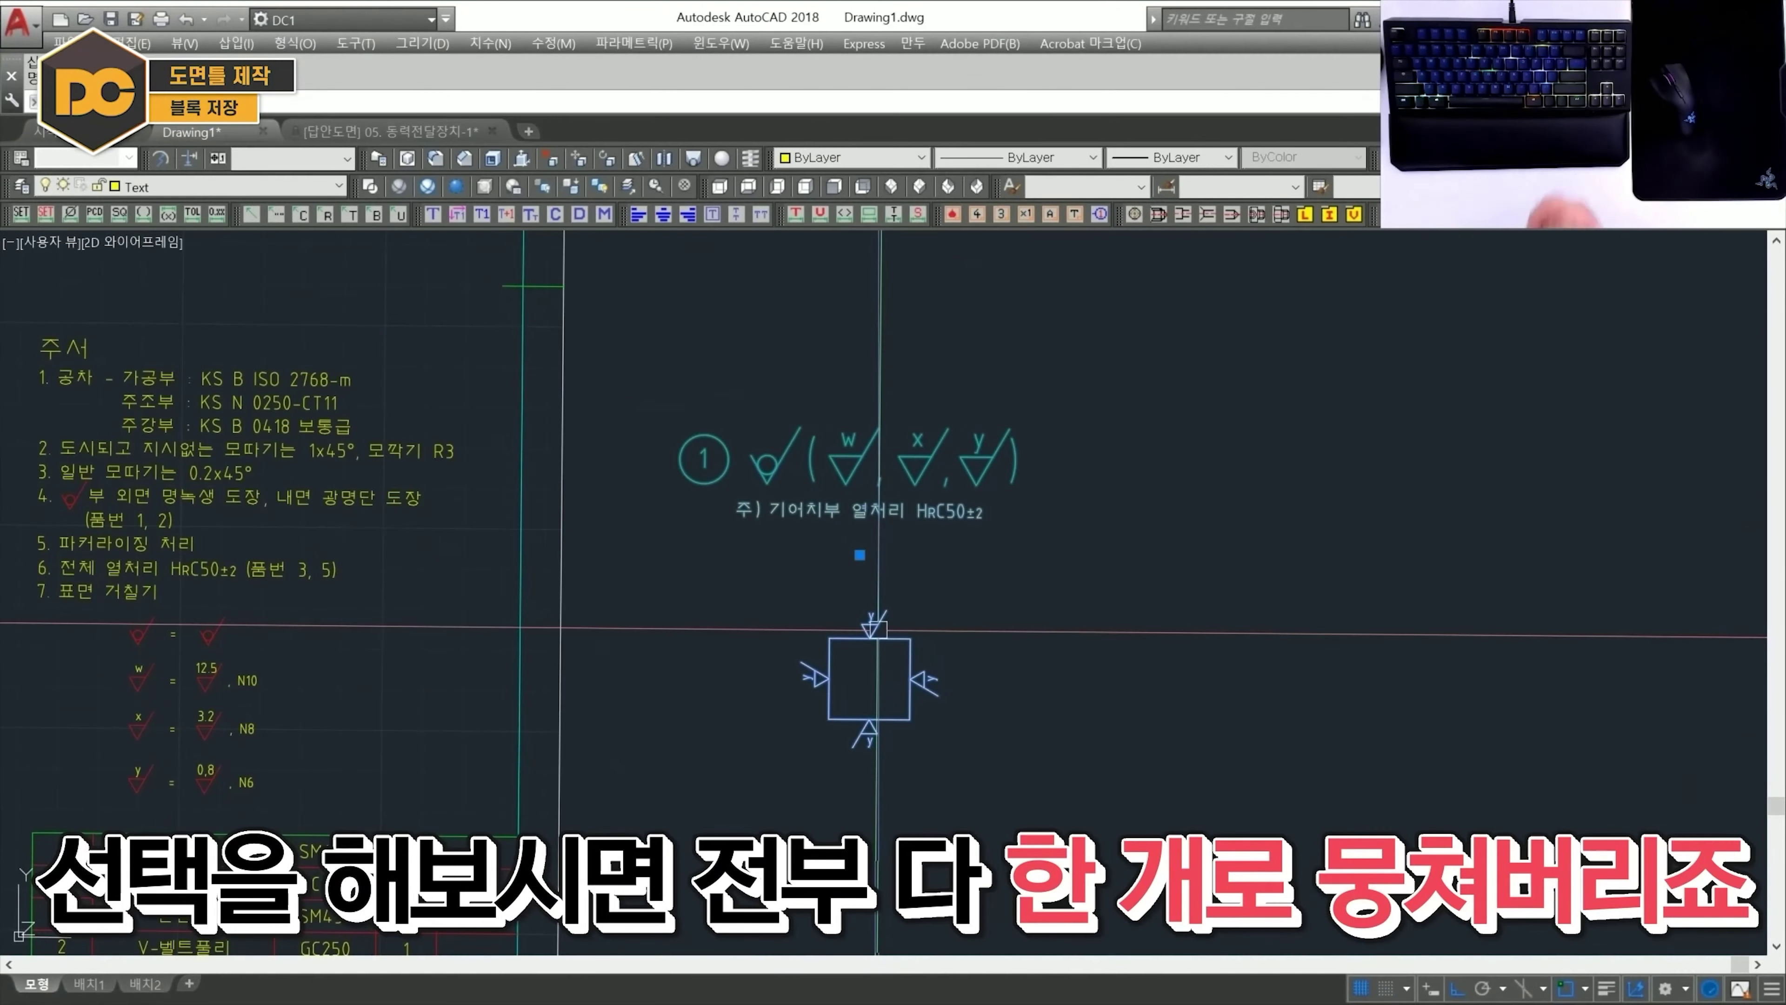
key("Escape")
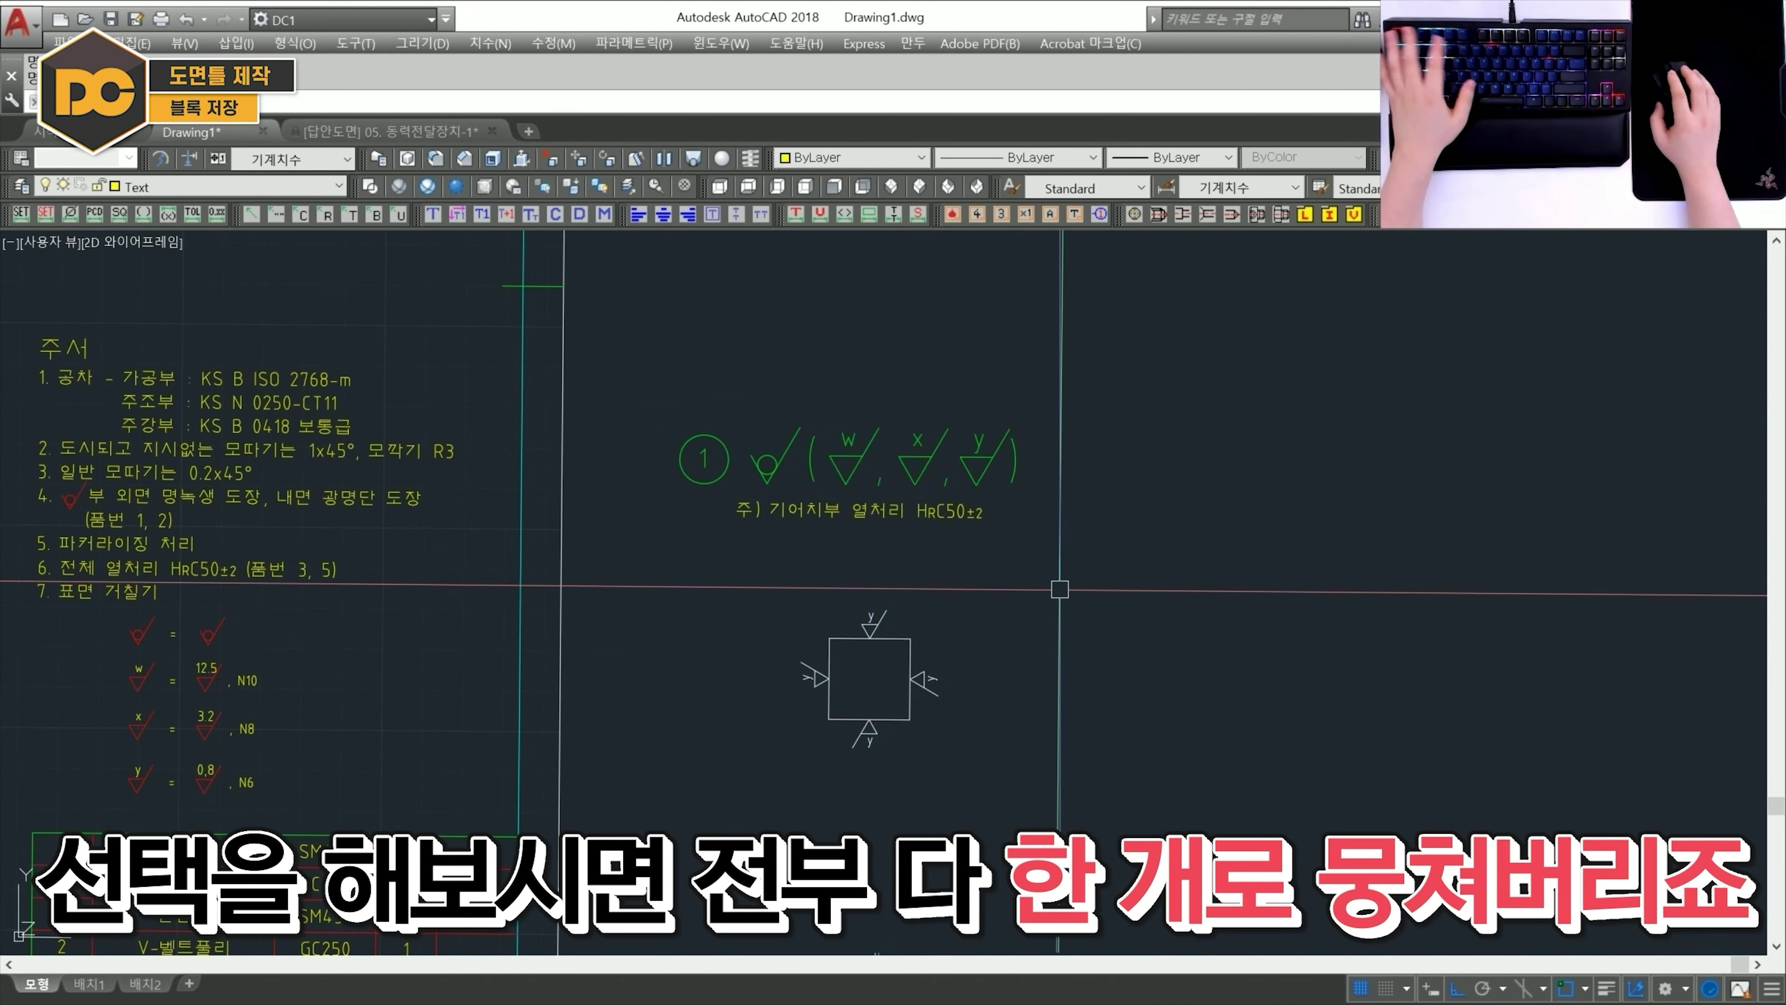
left_click(1072, 580)
left_click(987, 442)
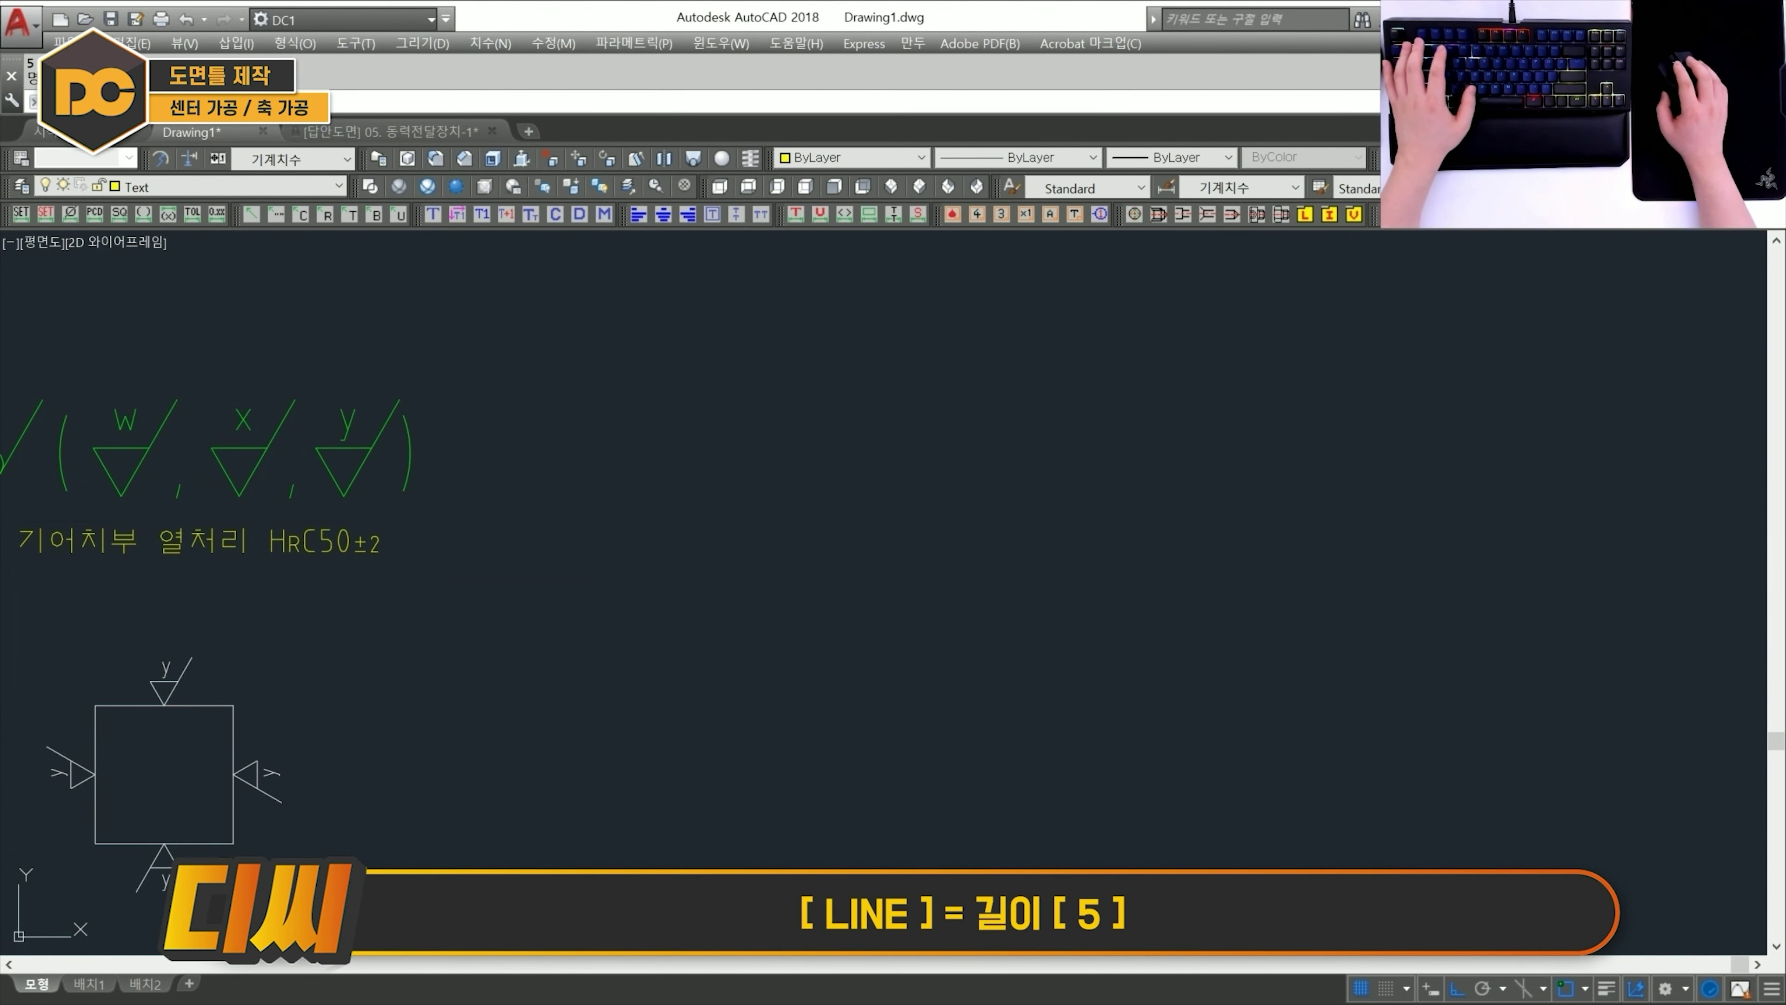
Draw a vertical line 5 long in the empty area beside the surface roughness block.
key("l")
key("Return")
left_click(874, 524)
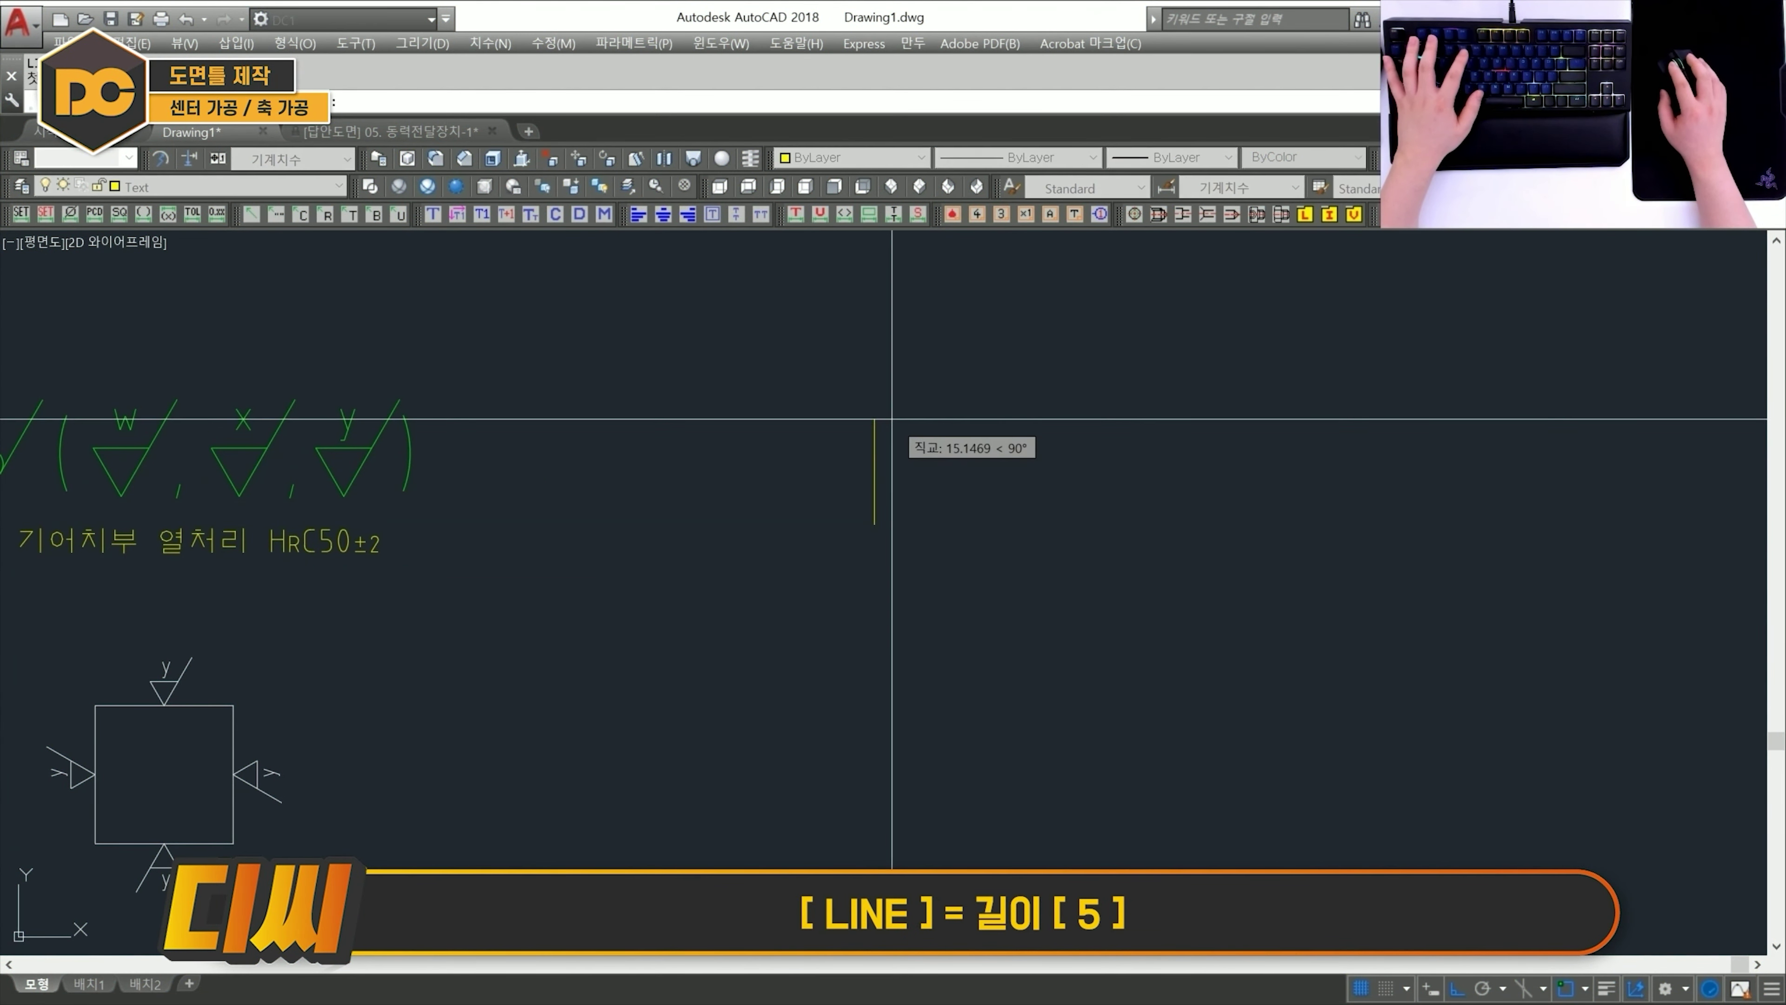
key("Return")
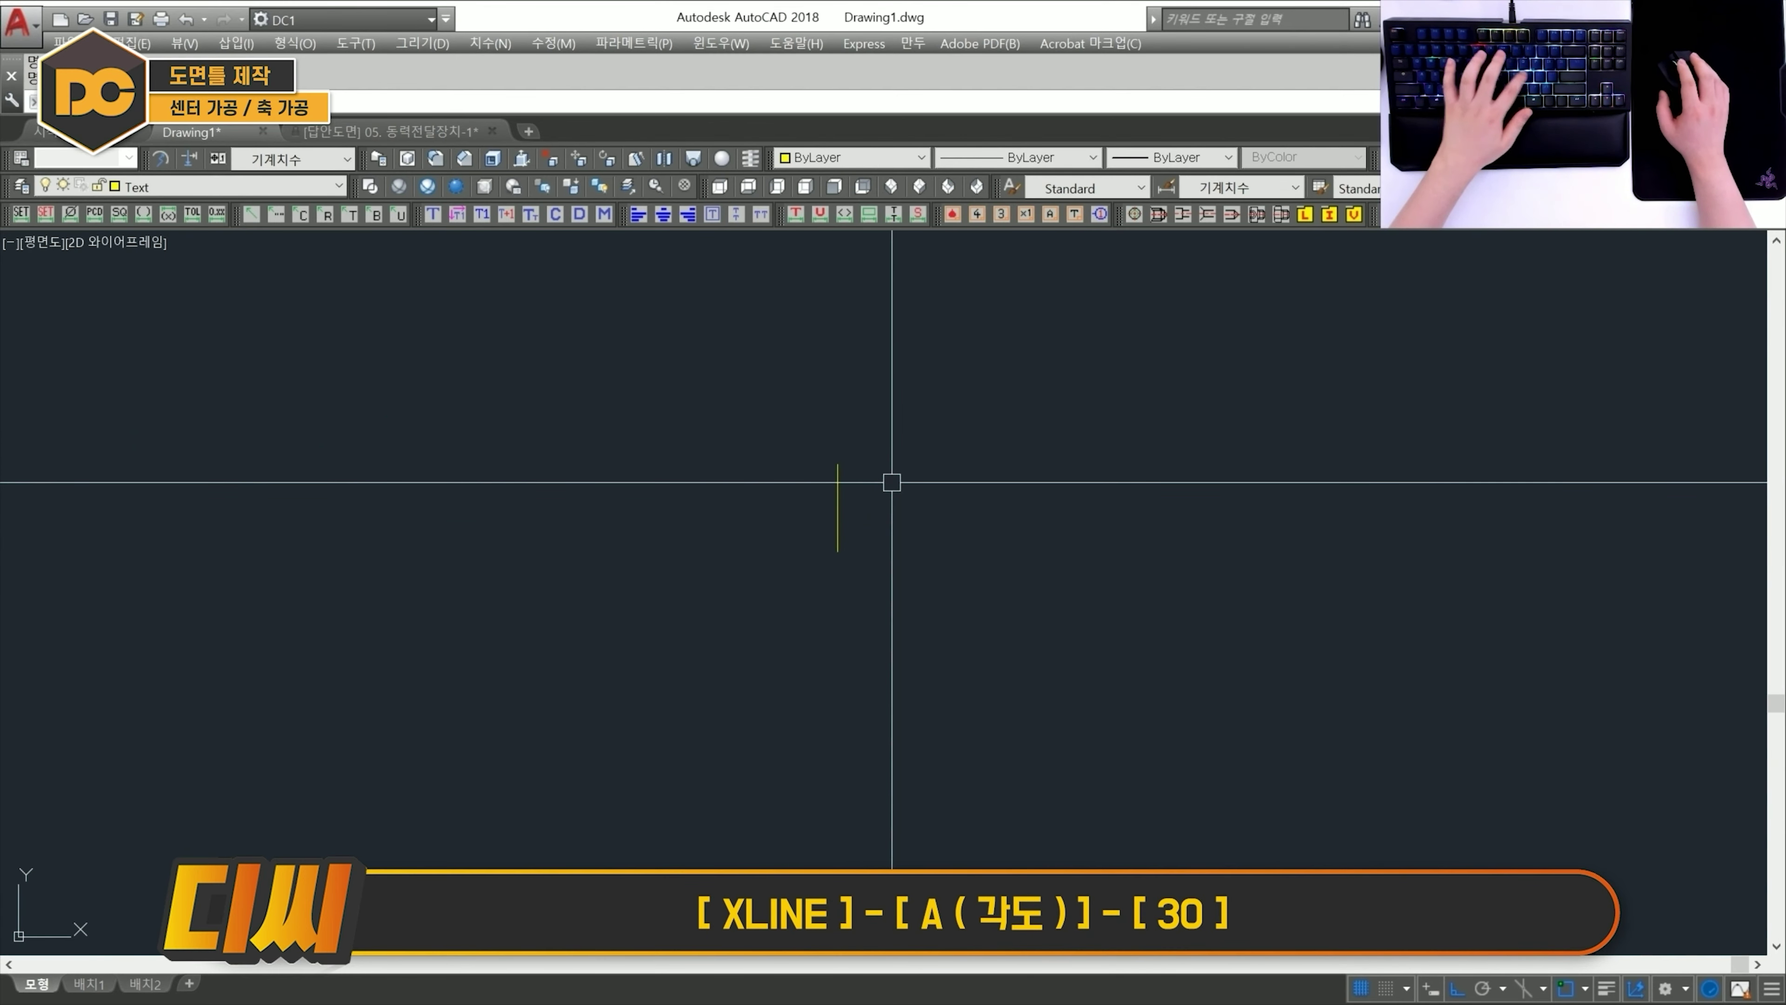
Draw a construction line at a 30° angle through the upper end of the short vertical line.
type("xl")
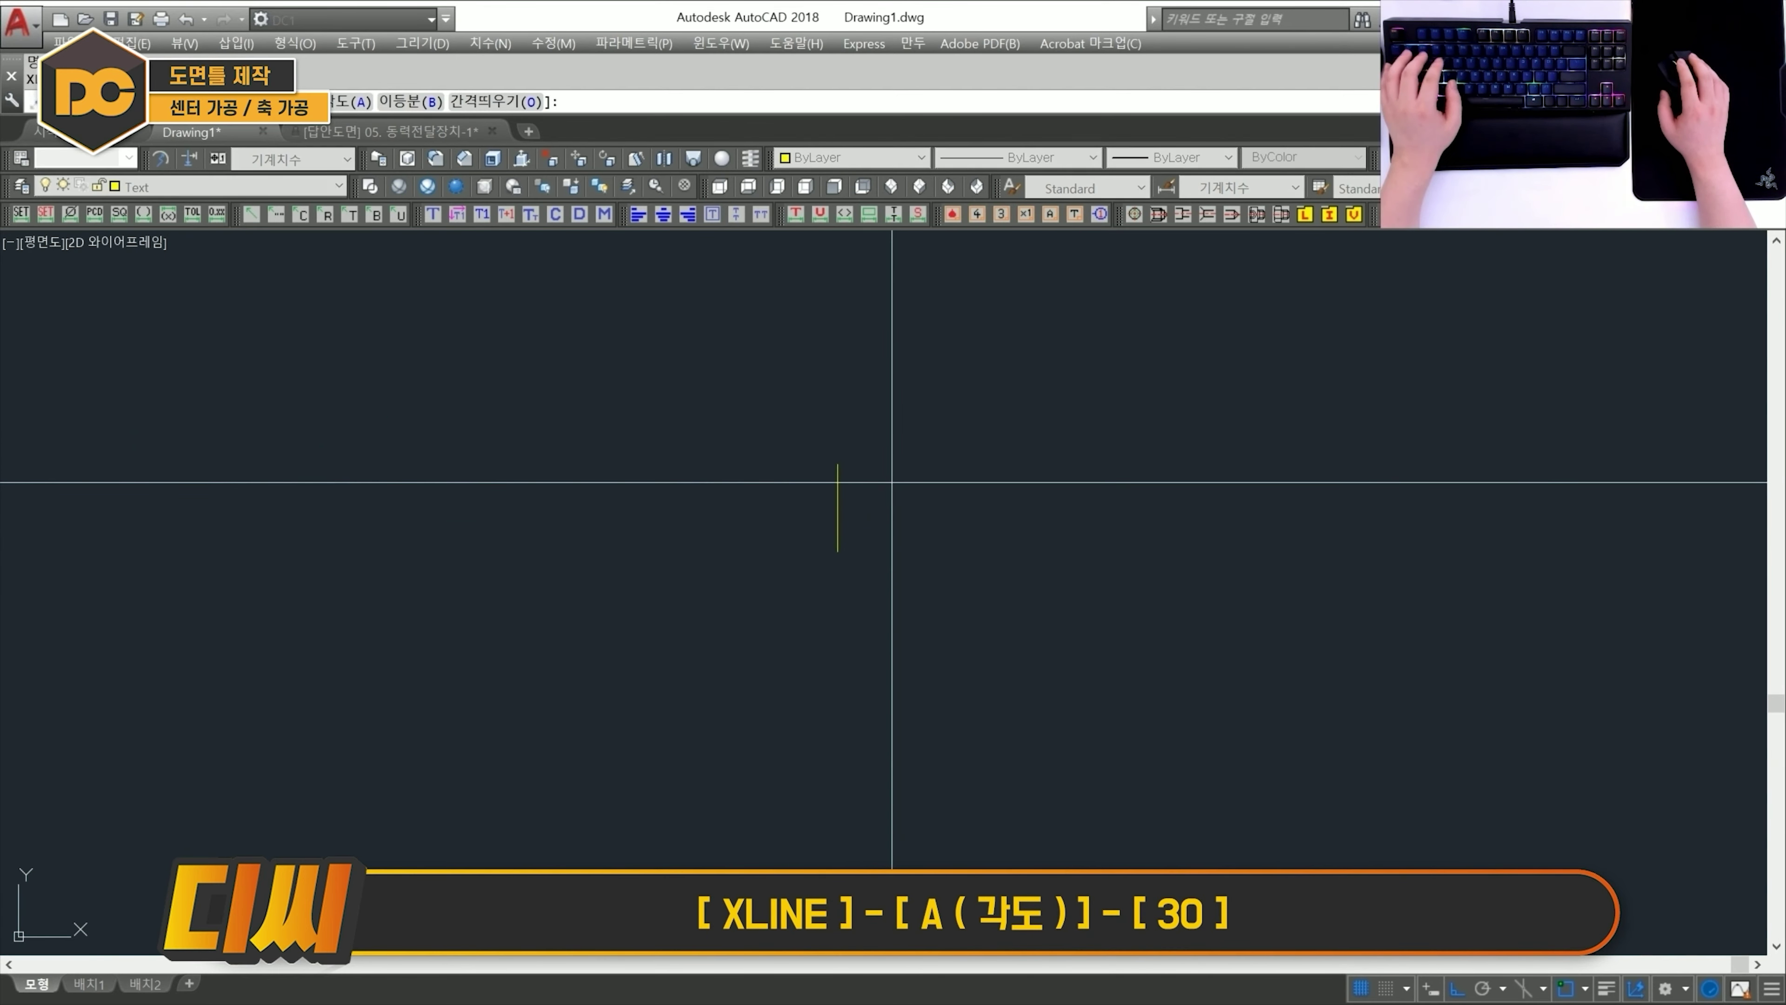
key("Return")
type("a")
key("Return")
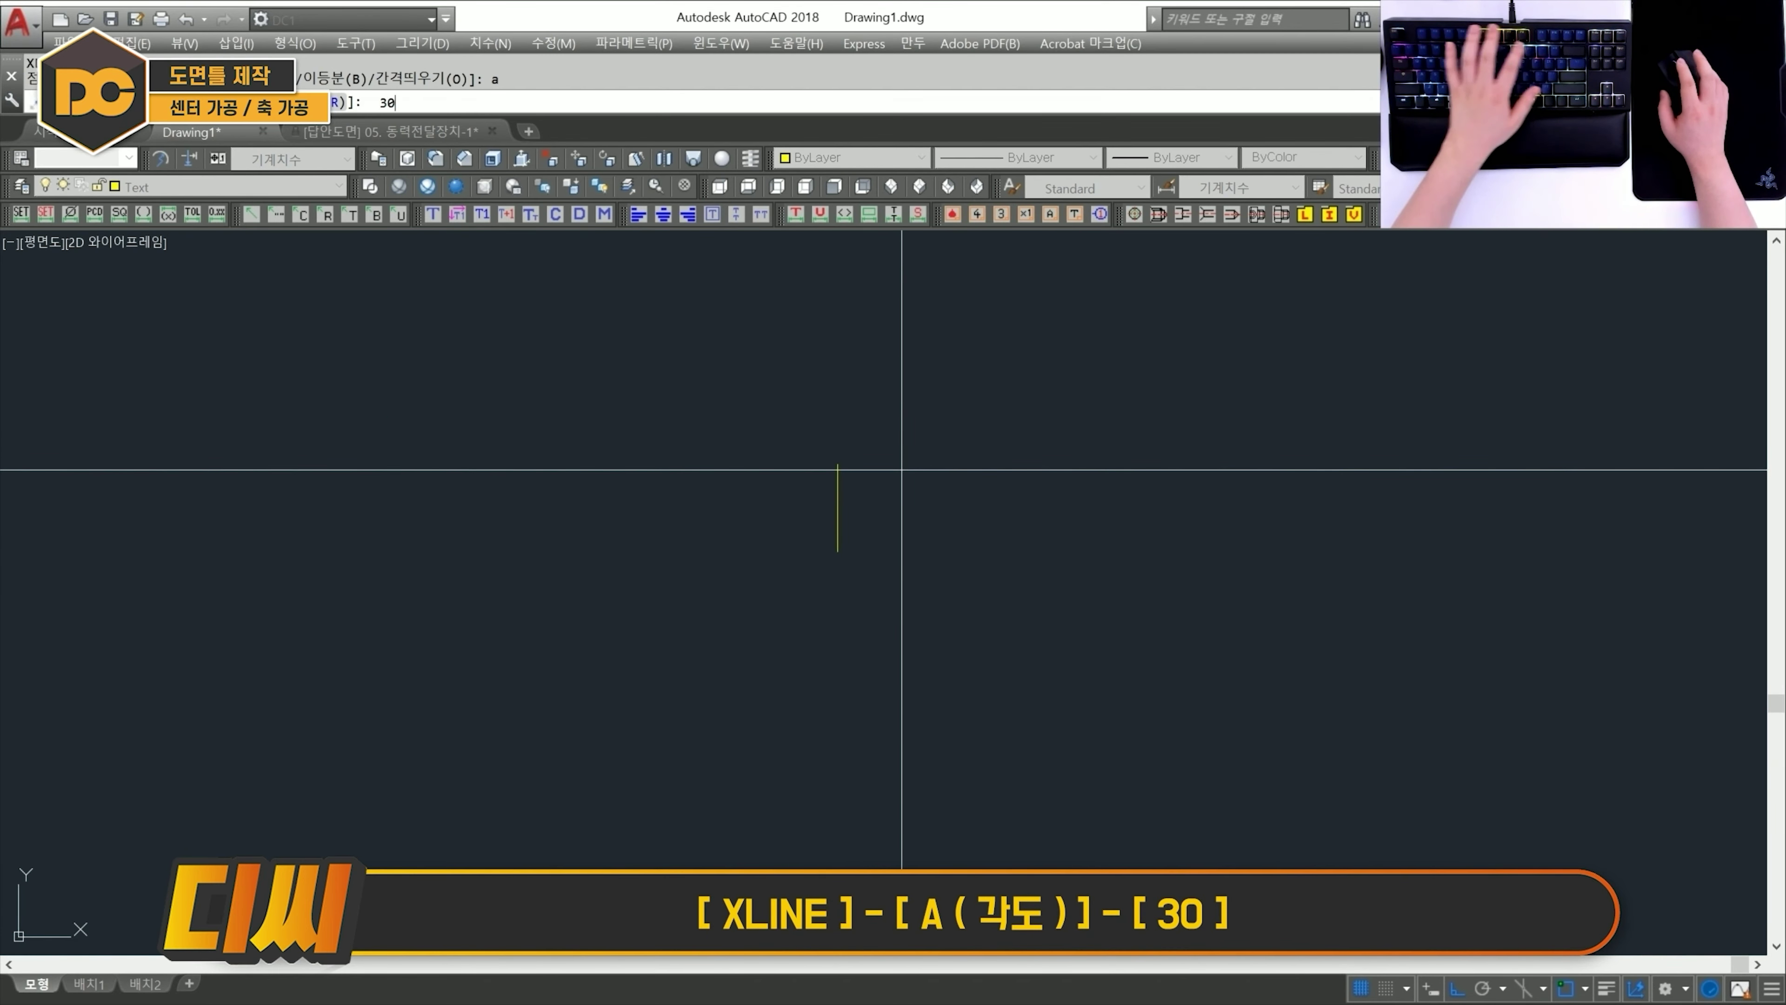
type("30")
key("Return")
left_click(838, 464)
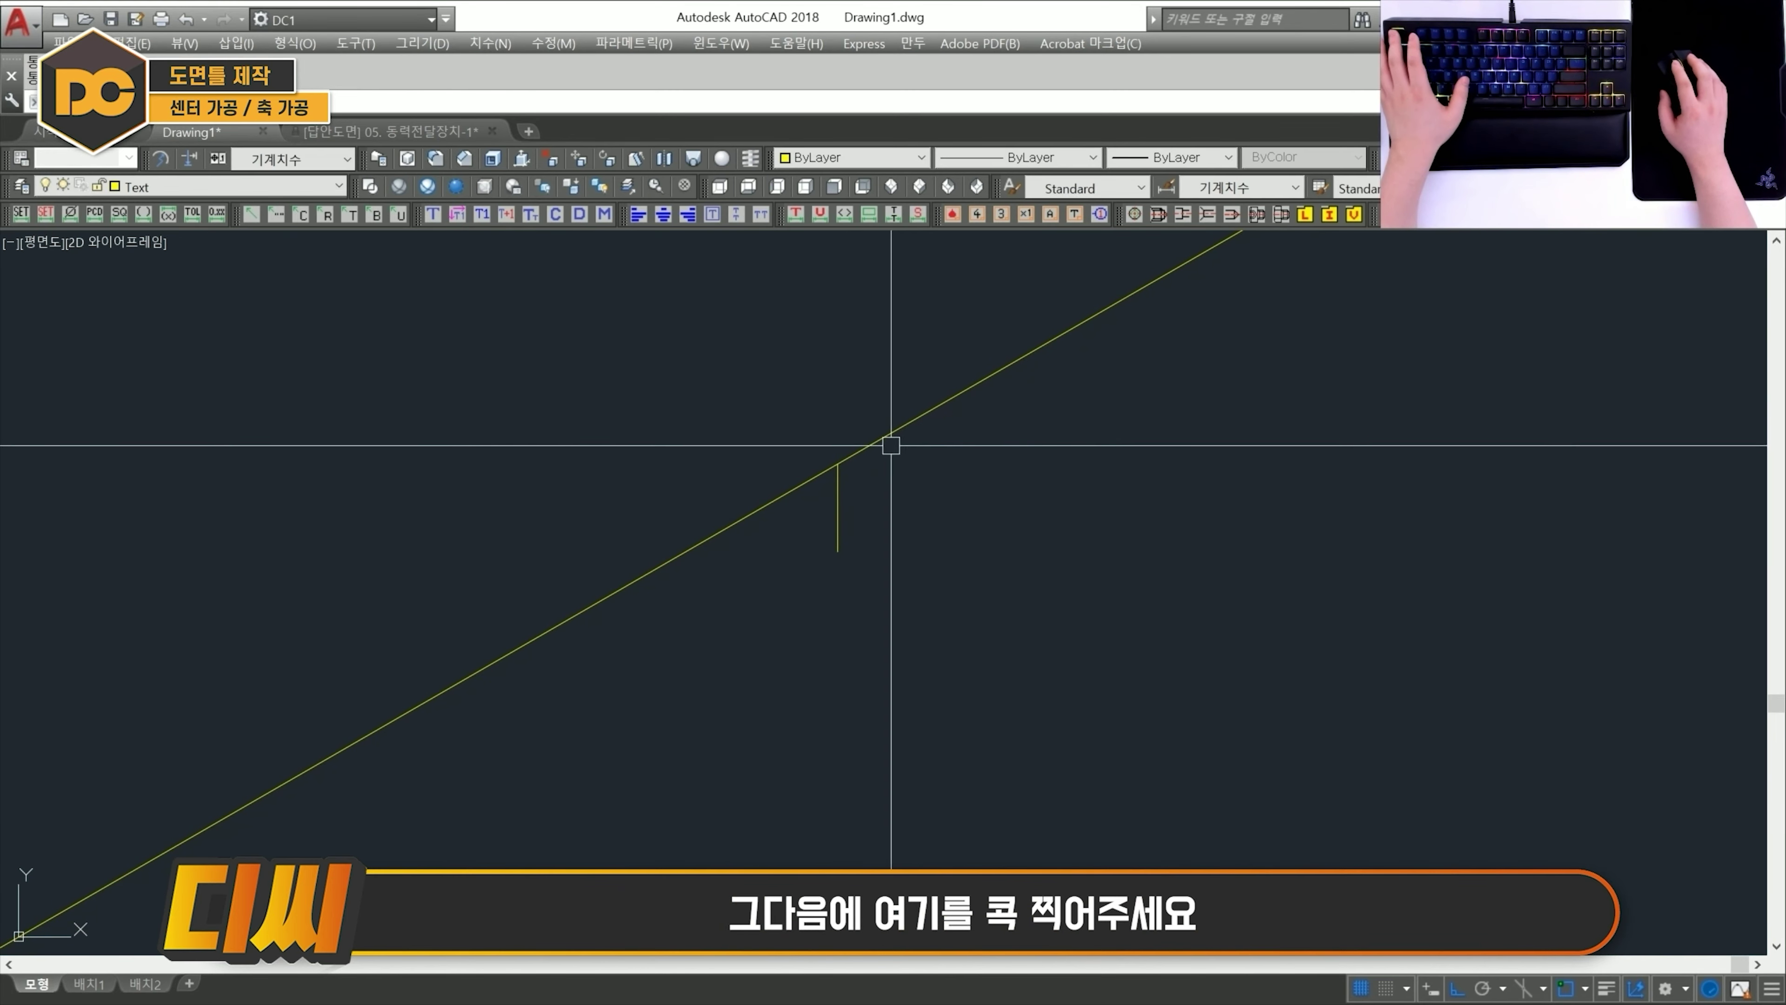
key("Escape")
Mirror the 30° construction line about a horizontal axis through the vertical line's midpoint, keeping the original.
type("mi")
key("space")
left_click(806, 481)
key("space")
right_click(833, 505, "shift")
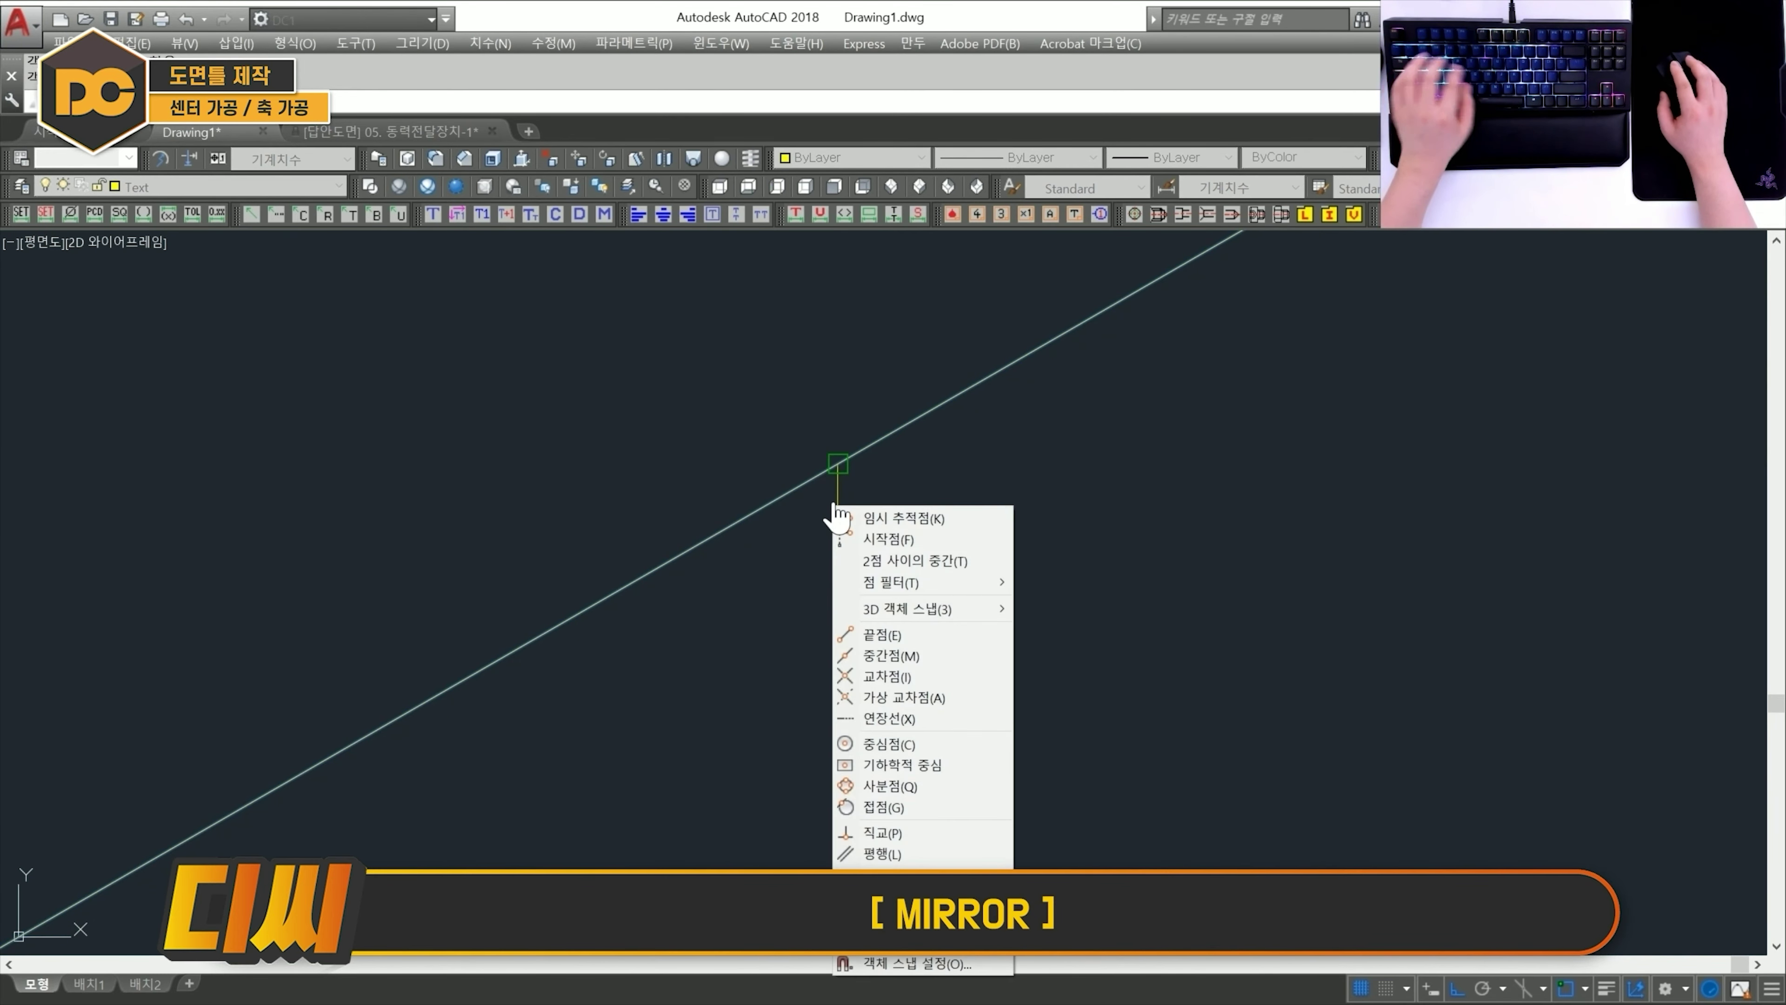
left_click(891, 655)
left_click(837, 508)
left_click(659, 492)
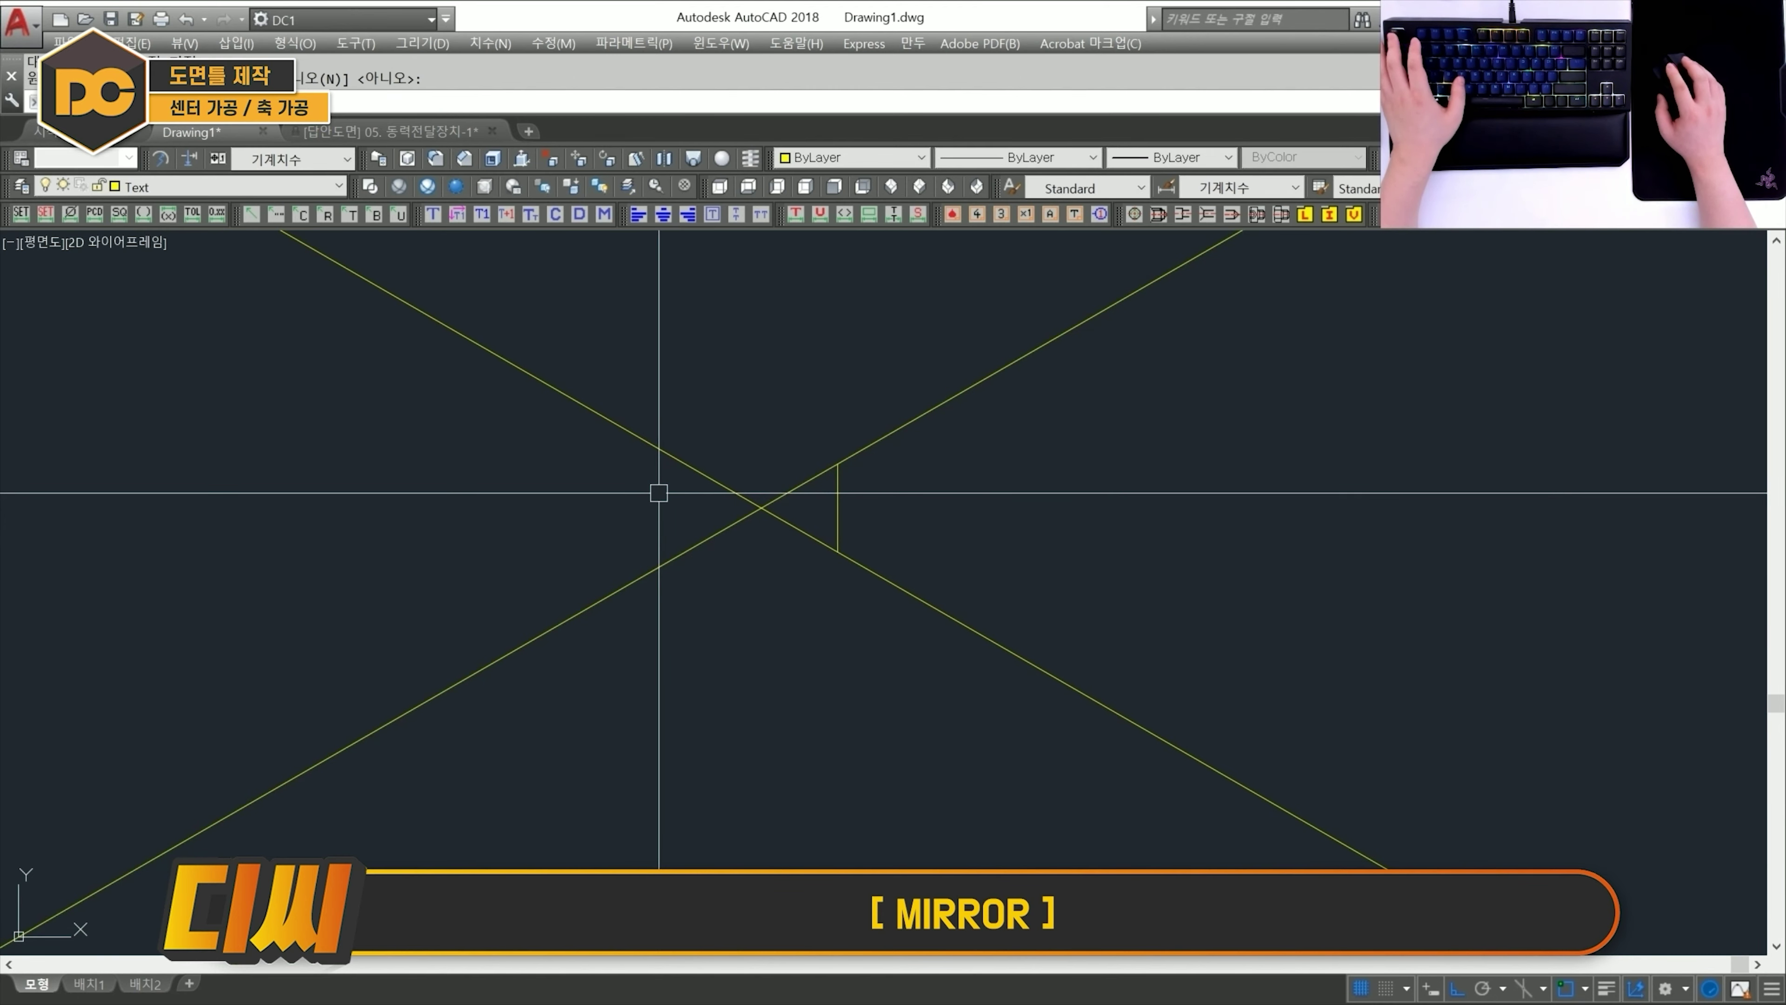
key("Escape")
Trim both construction lines back so that only the small triangle with the vertical line remains.
type("tr")
key("space")
key("space")
left_click(702, 602)
left_click(615, 409)
left_click(1026, 523)
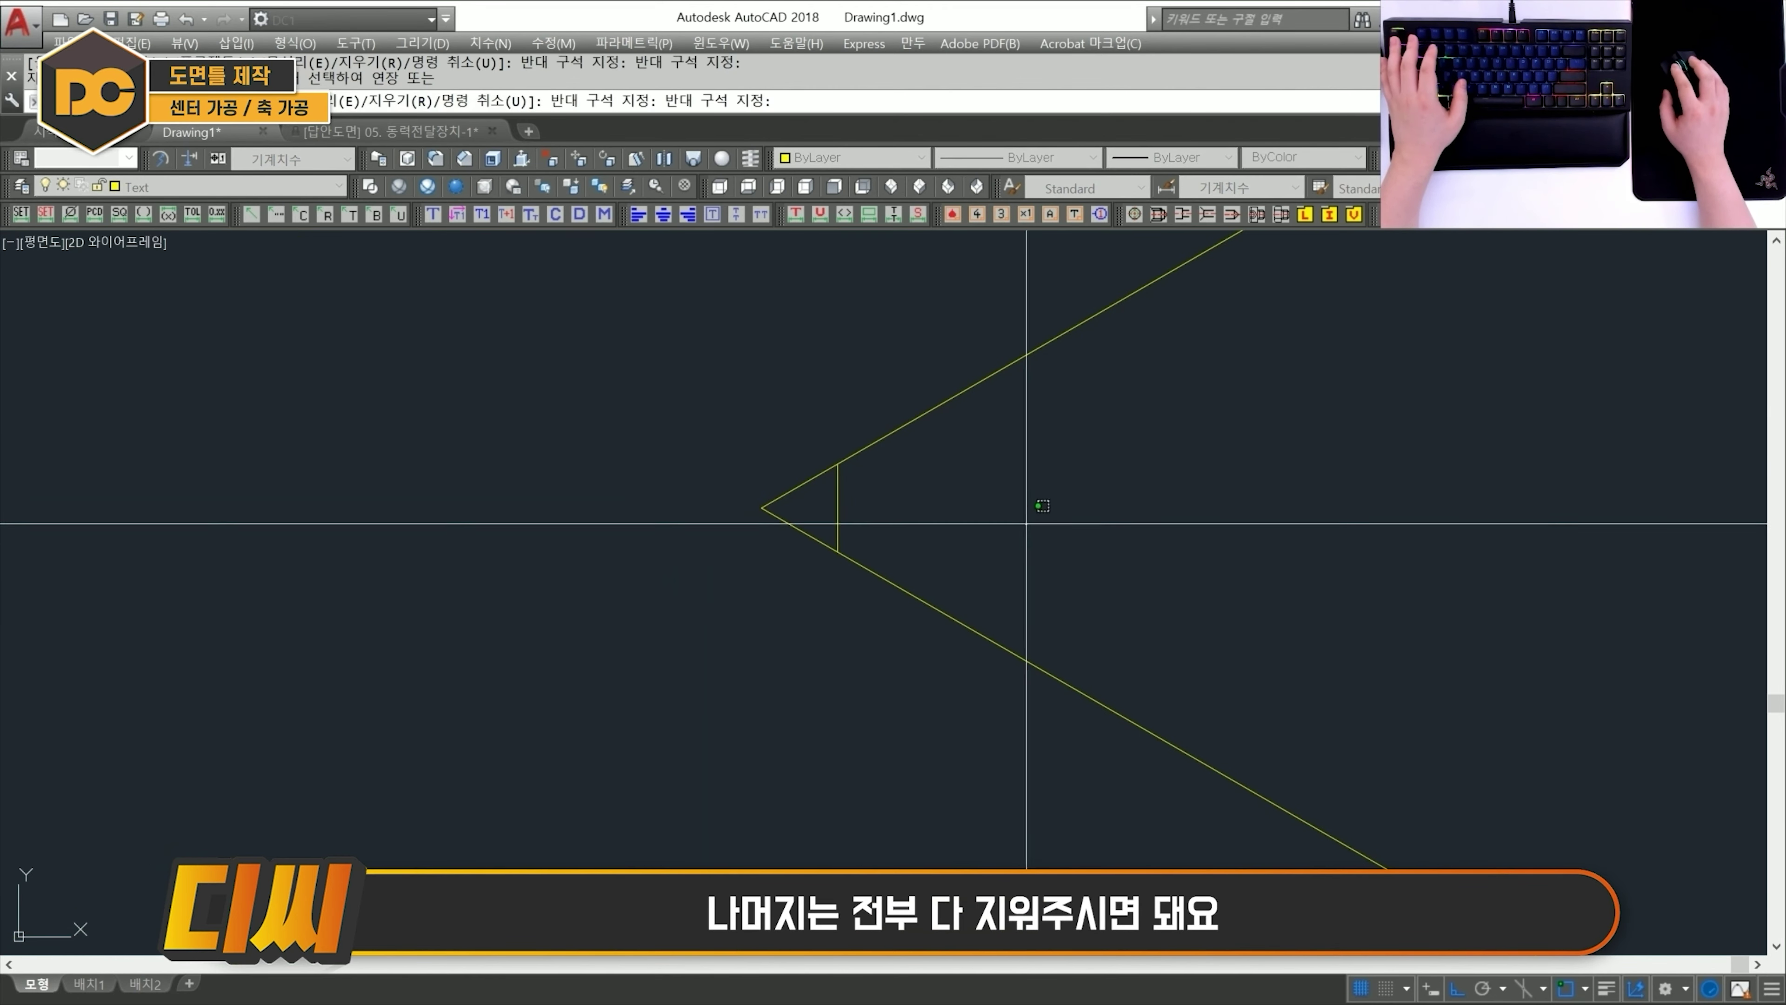
left_click(946, 376)
left_click(1034, 802)
left_click(889, 511)
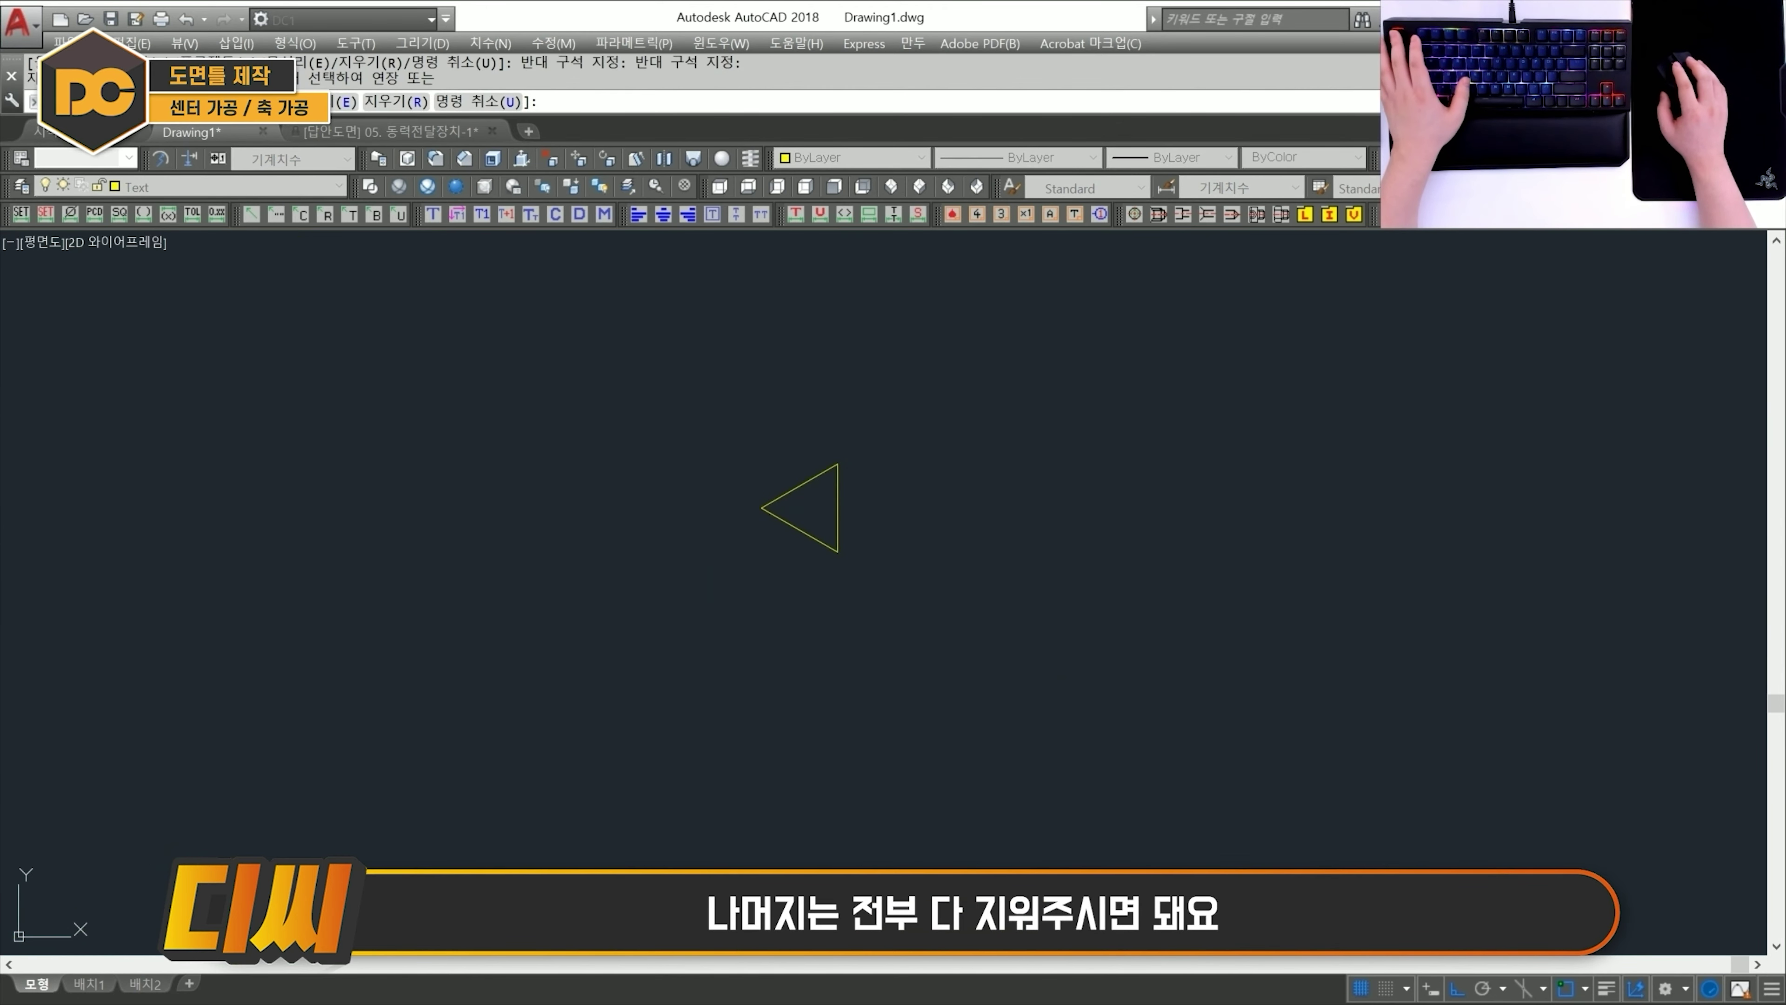
key("Escape")
Start a polyline from the triangle's upper right corner through its left tip to its lower right corner.
scroll(806, 395, "down", 2)
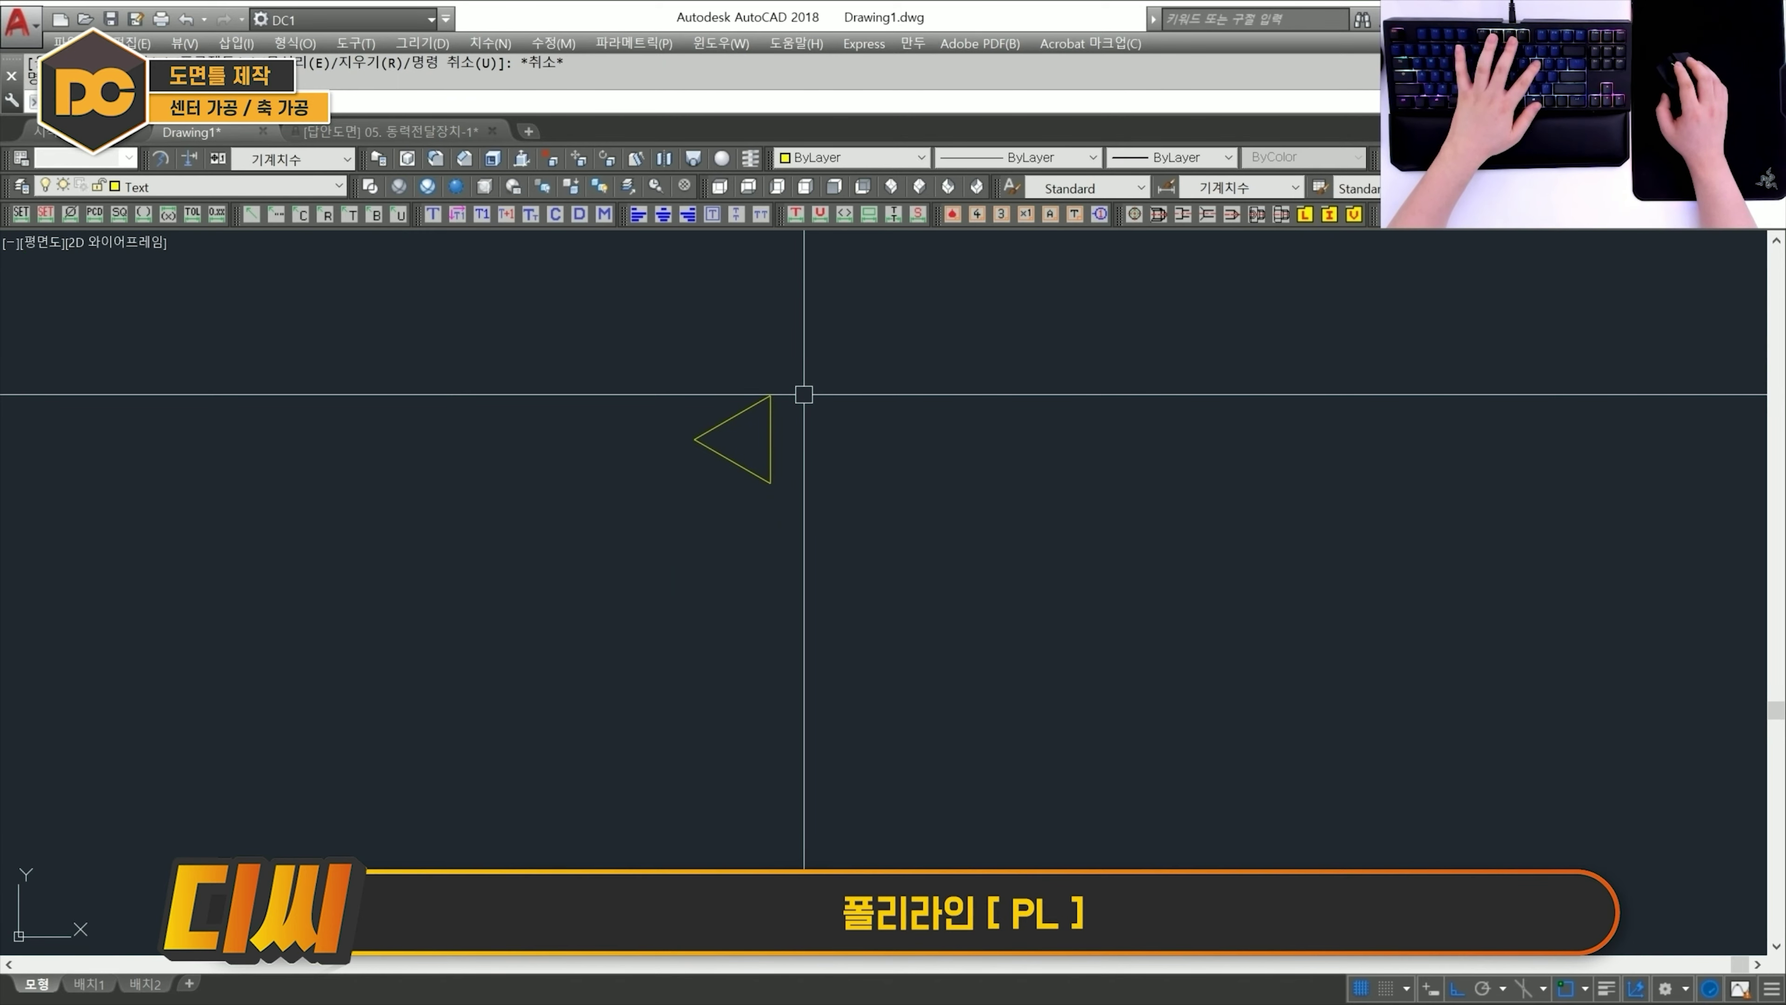
type("pl")
key("space")
left_click(771, 395)
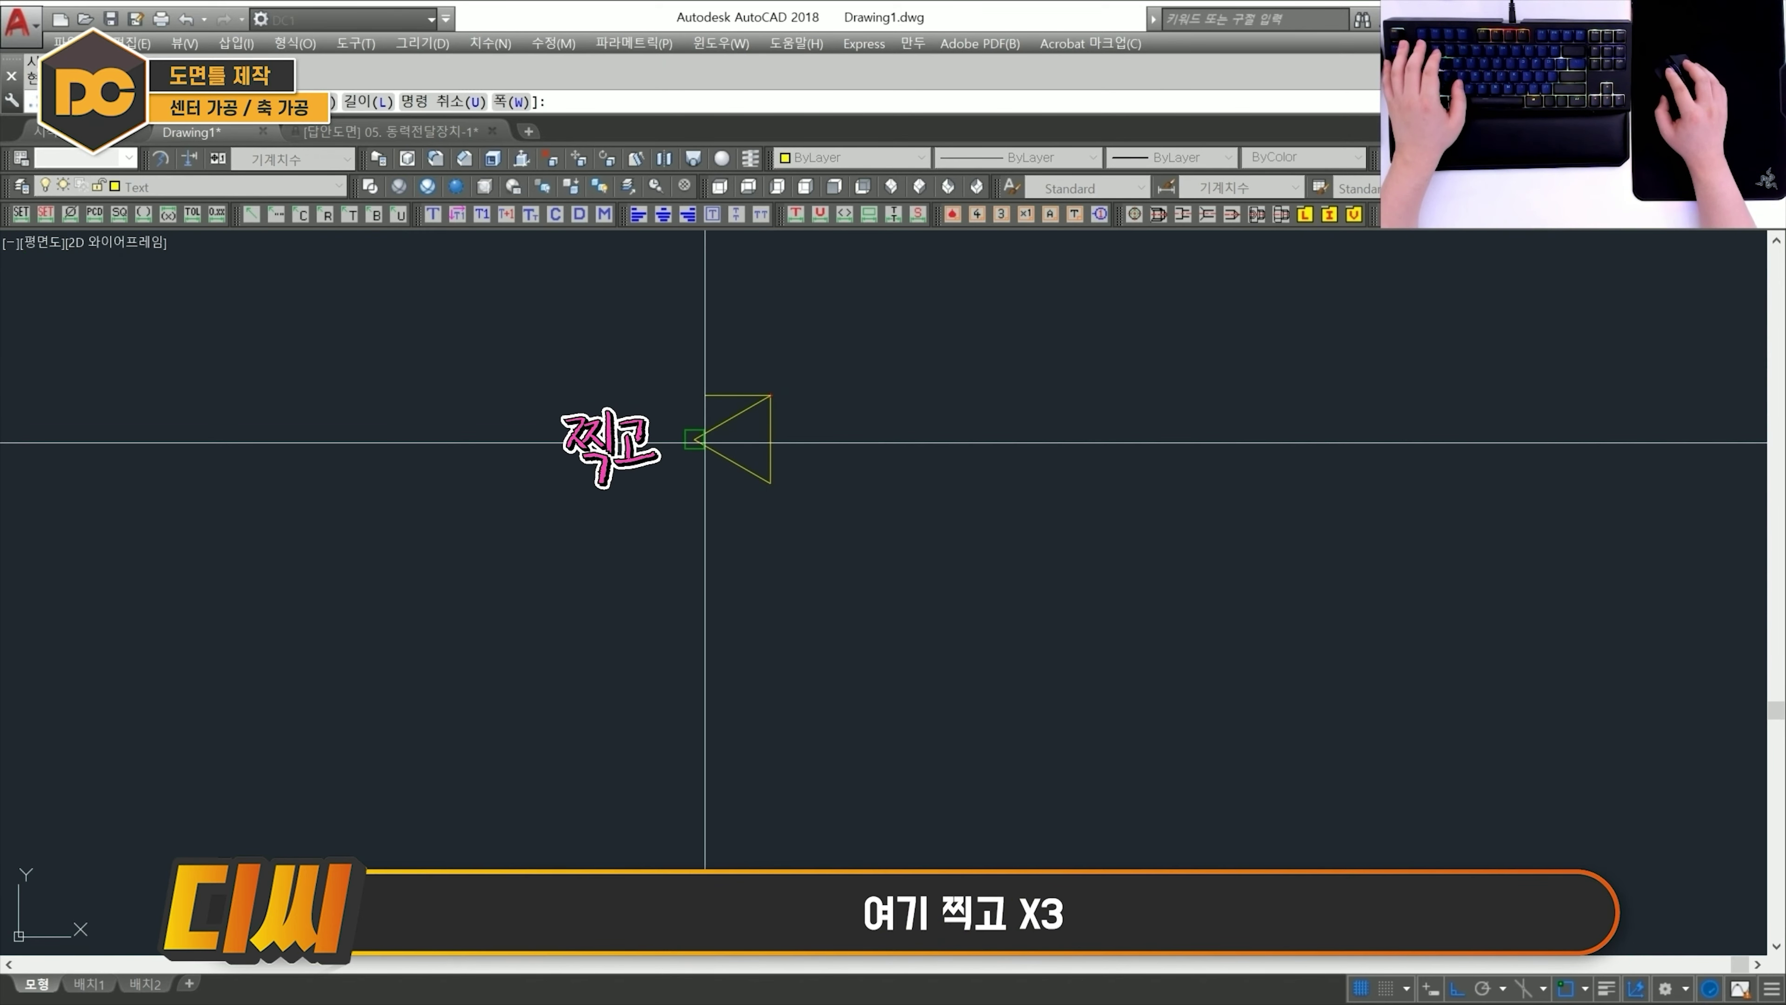
left_click(705, 442)
left_click(769, 483)
Continue the polyline with a diagonal segment down to the right at about 60° and a long horizontal segment, and finish it.
scroll(773, 485, "down", 2)
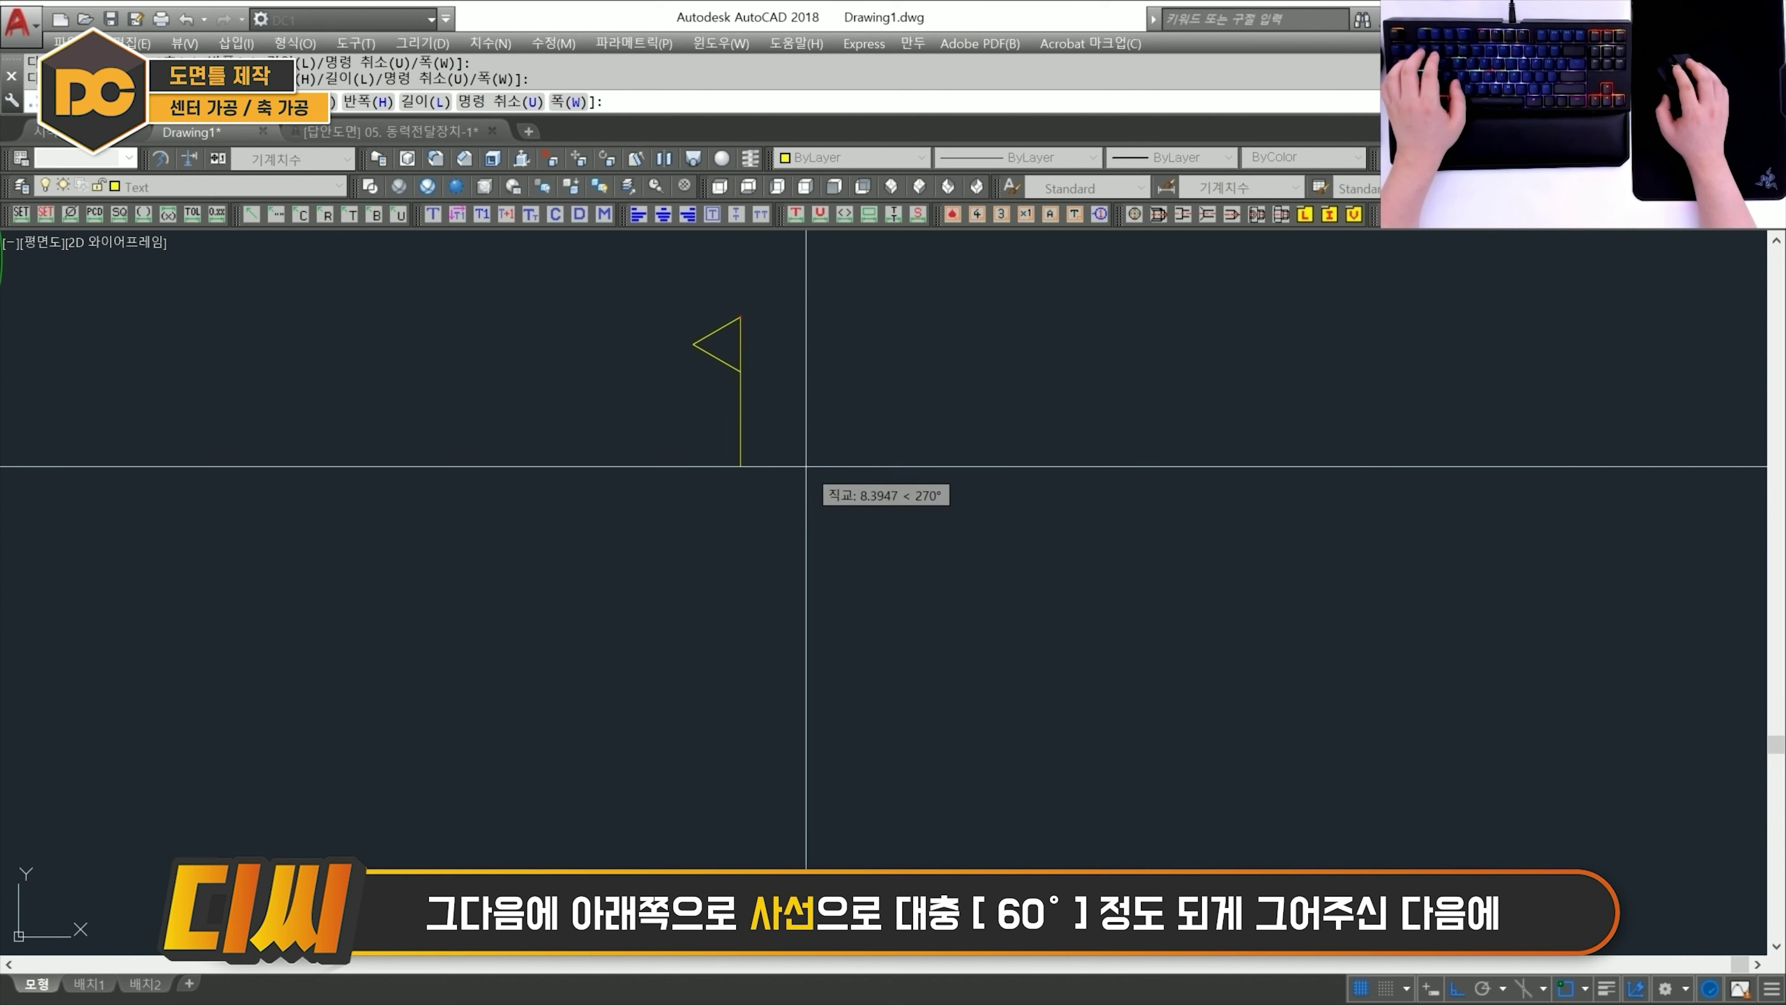
key("F8")
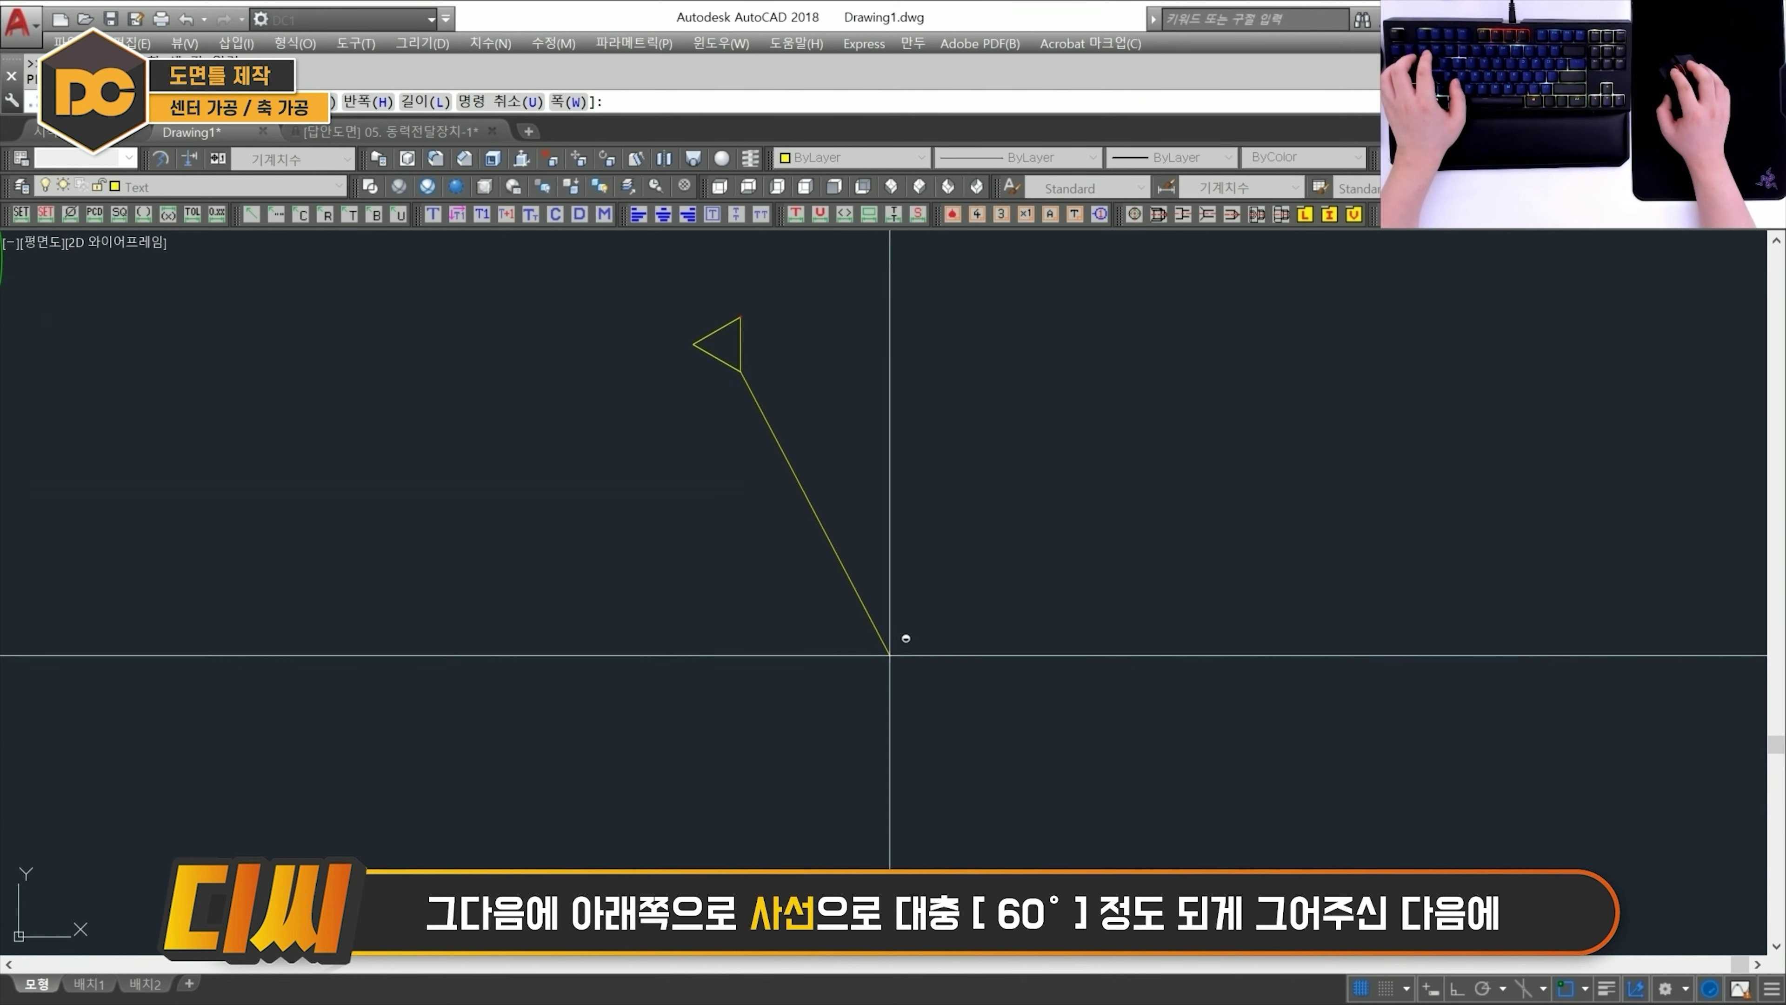
left_click(873, 620)
key("F8")
left_click(1369, 637)
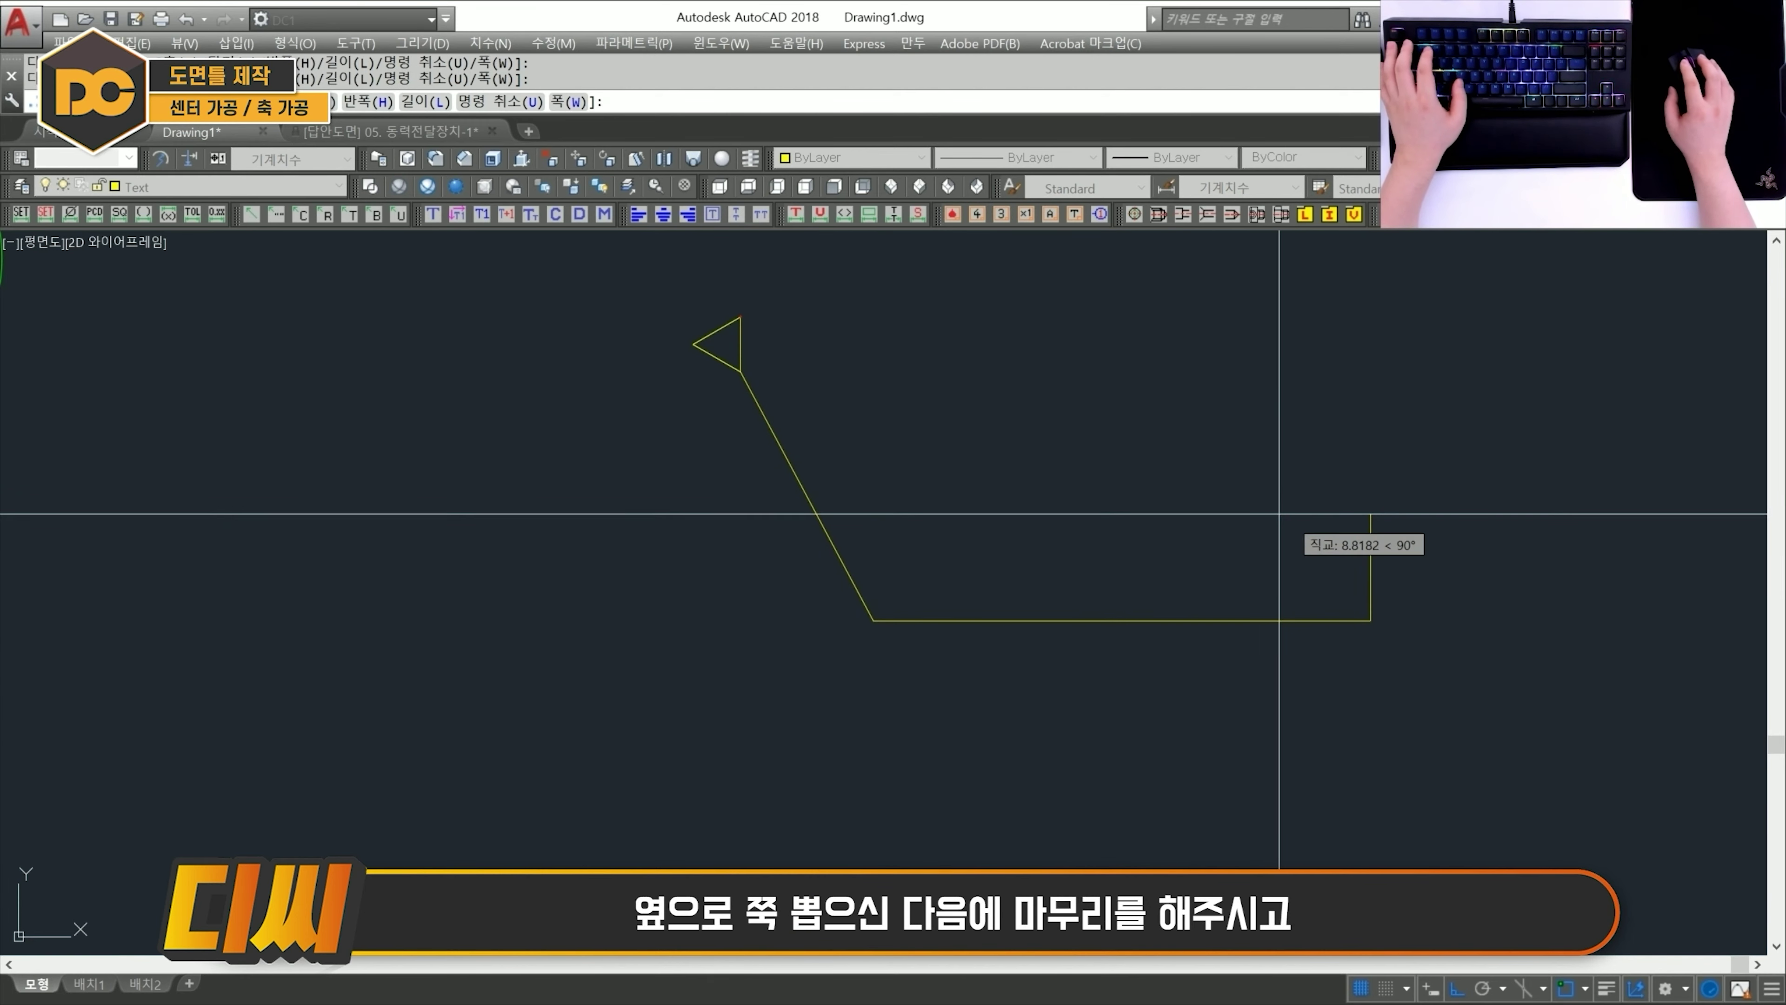
key("space")
Erase the original triangle lines beneath the polyline, including the vertical one.
middle_click_drag(746, 371, 799, 473)
scroll(775, 400, "up", 2)
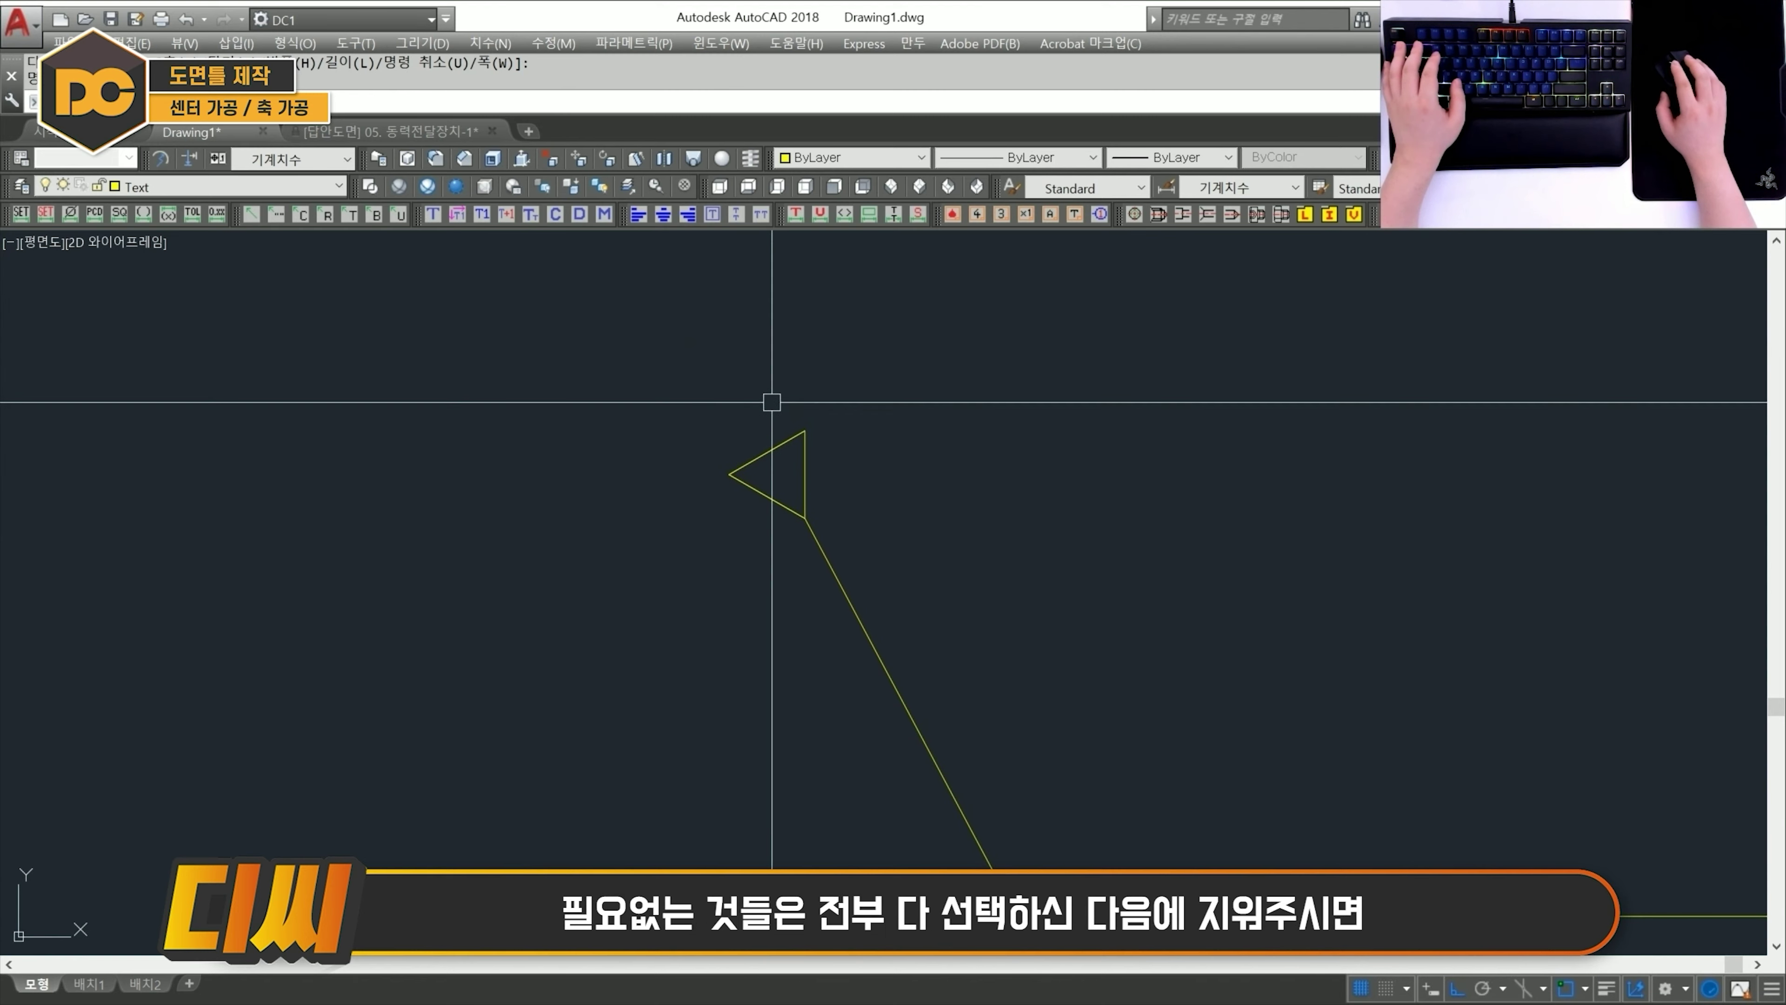
type("e")
key("space")
left_click(630, 366)
left_click(936, 618)
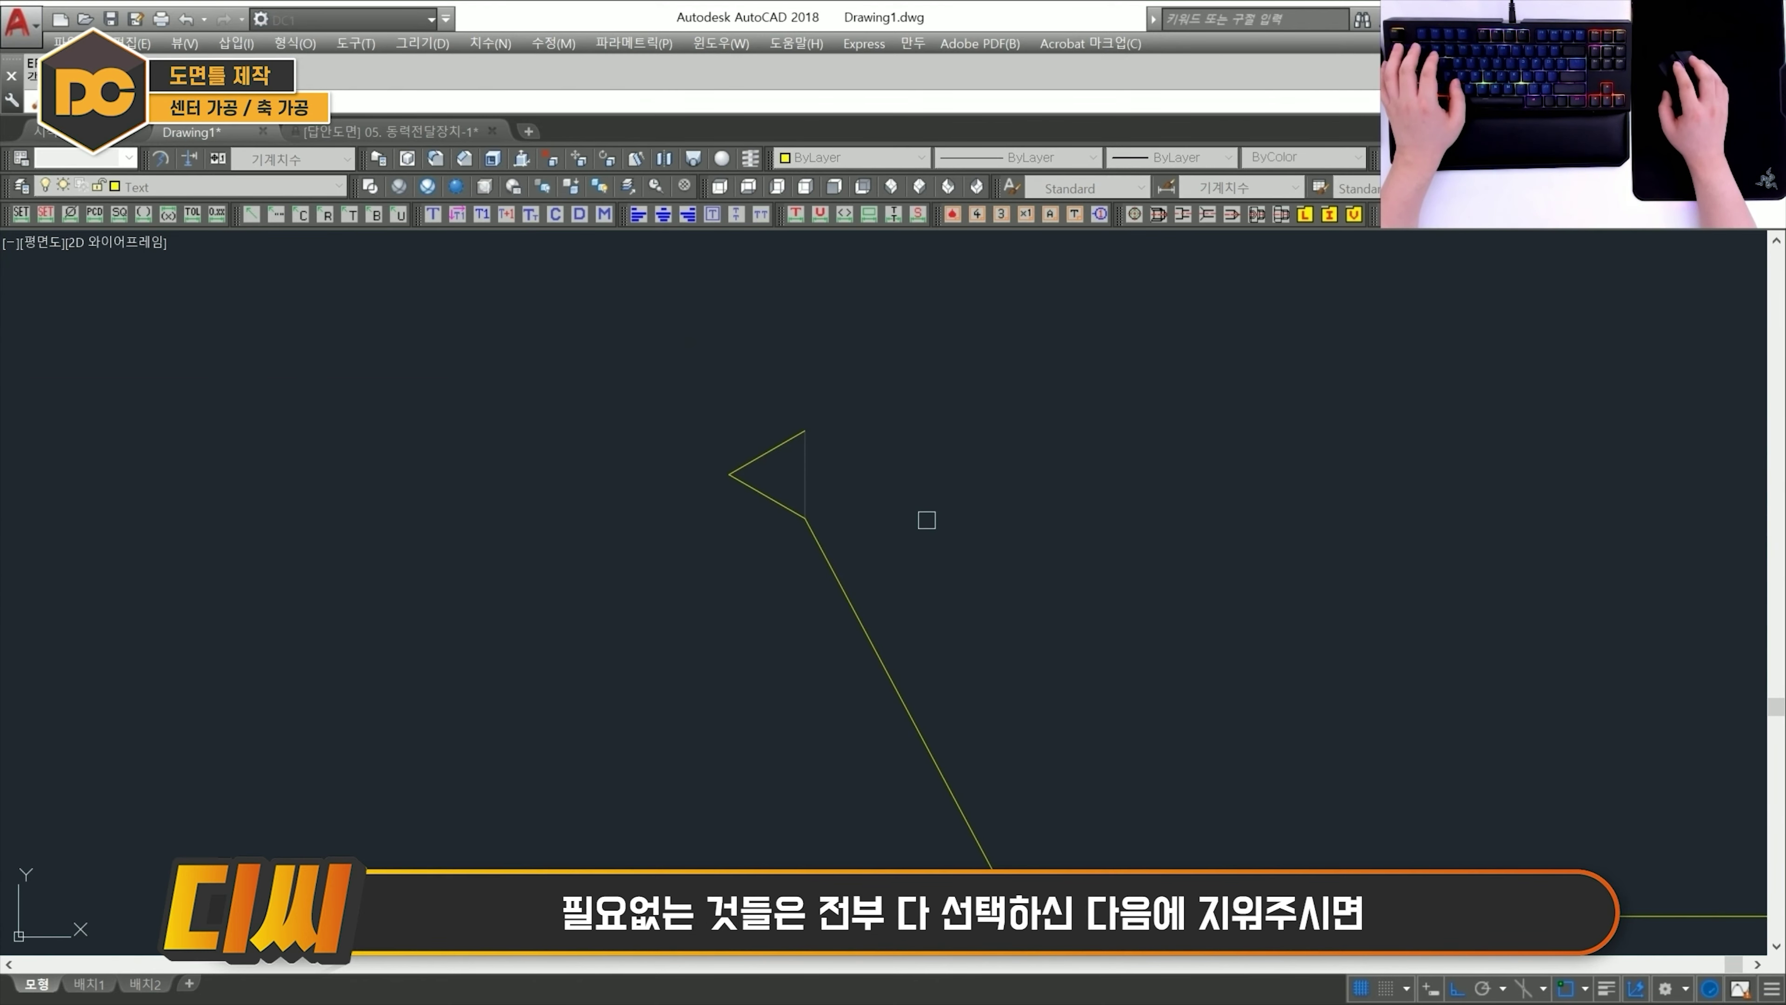
key("space")
Move the centre-machining leader polyline to the Dim layer.
scroll(889, 523, "down", 3)
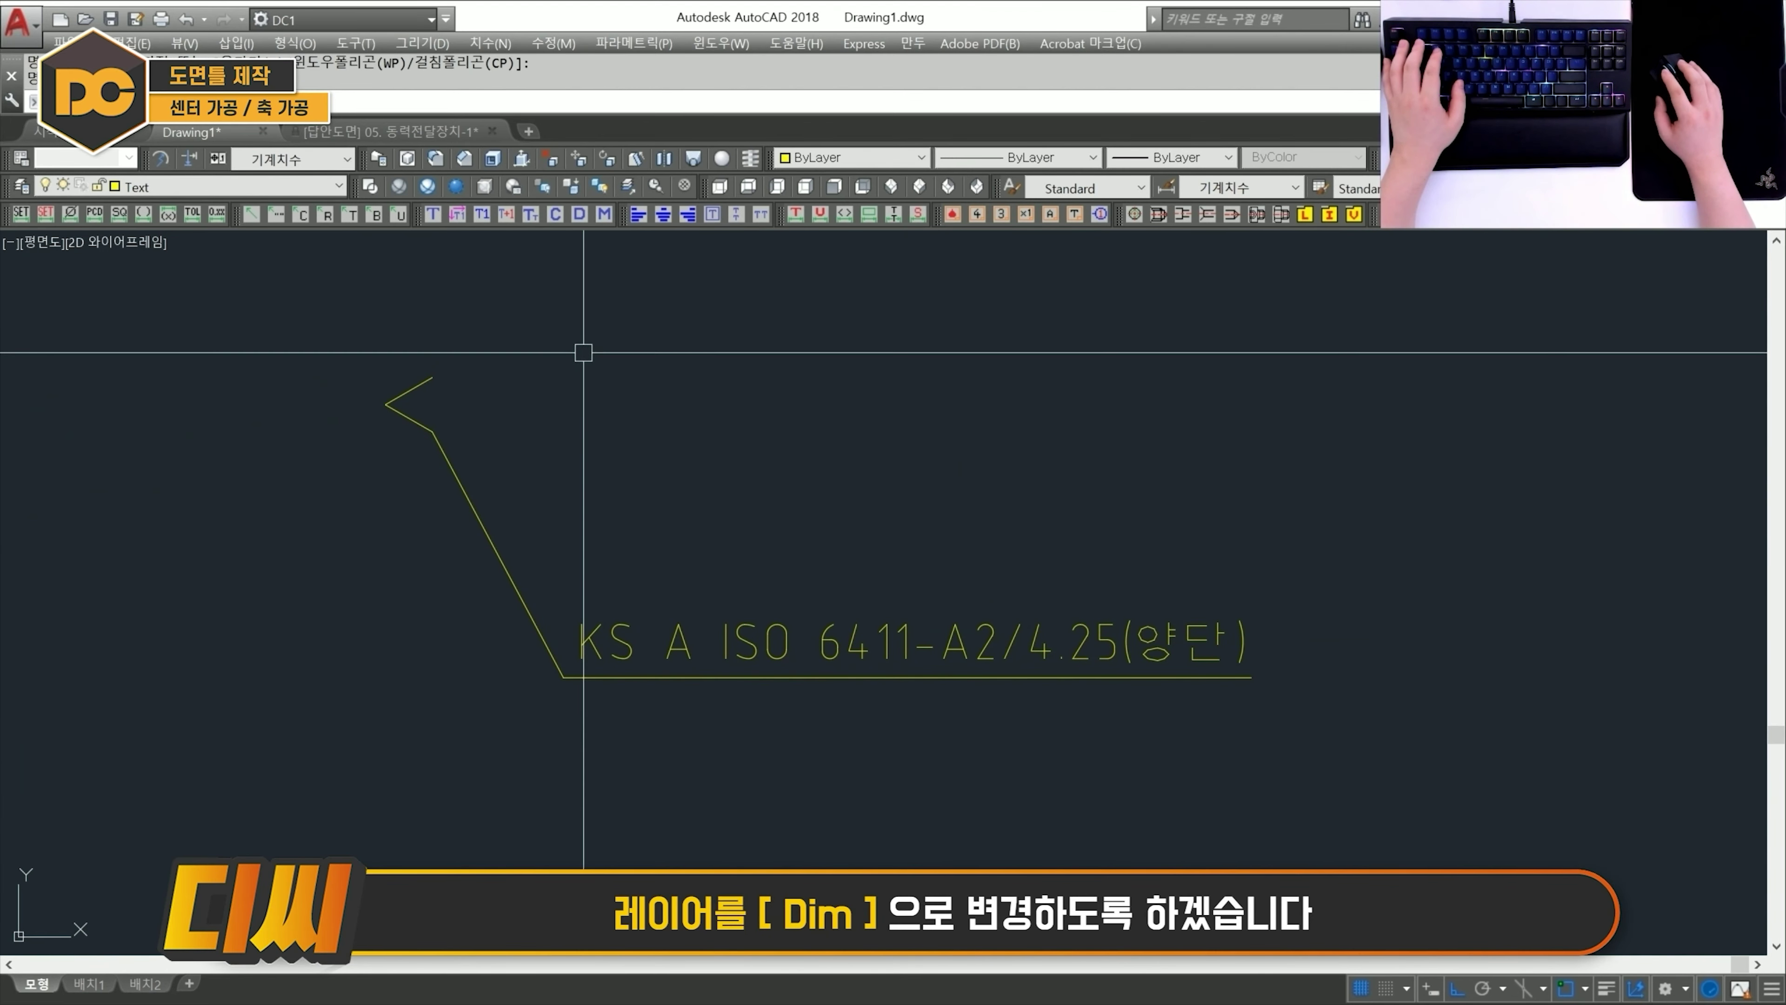
left_click(451, 465)
left_click(211, 187)
left_click(175, 264)
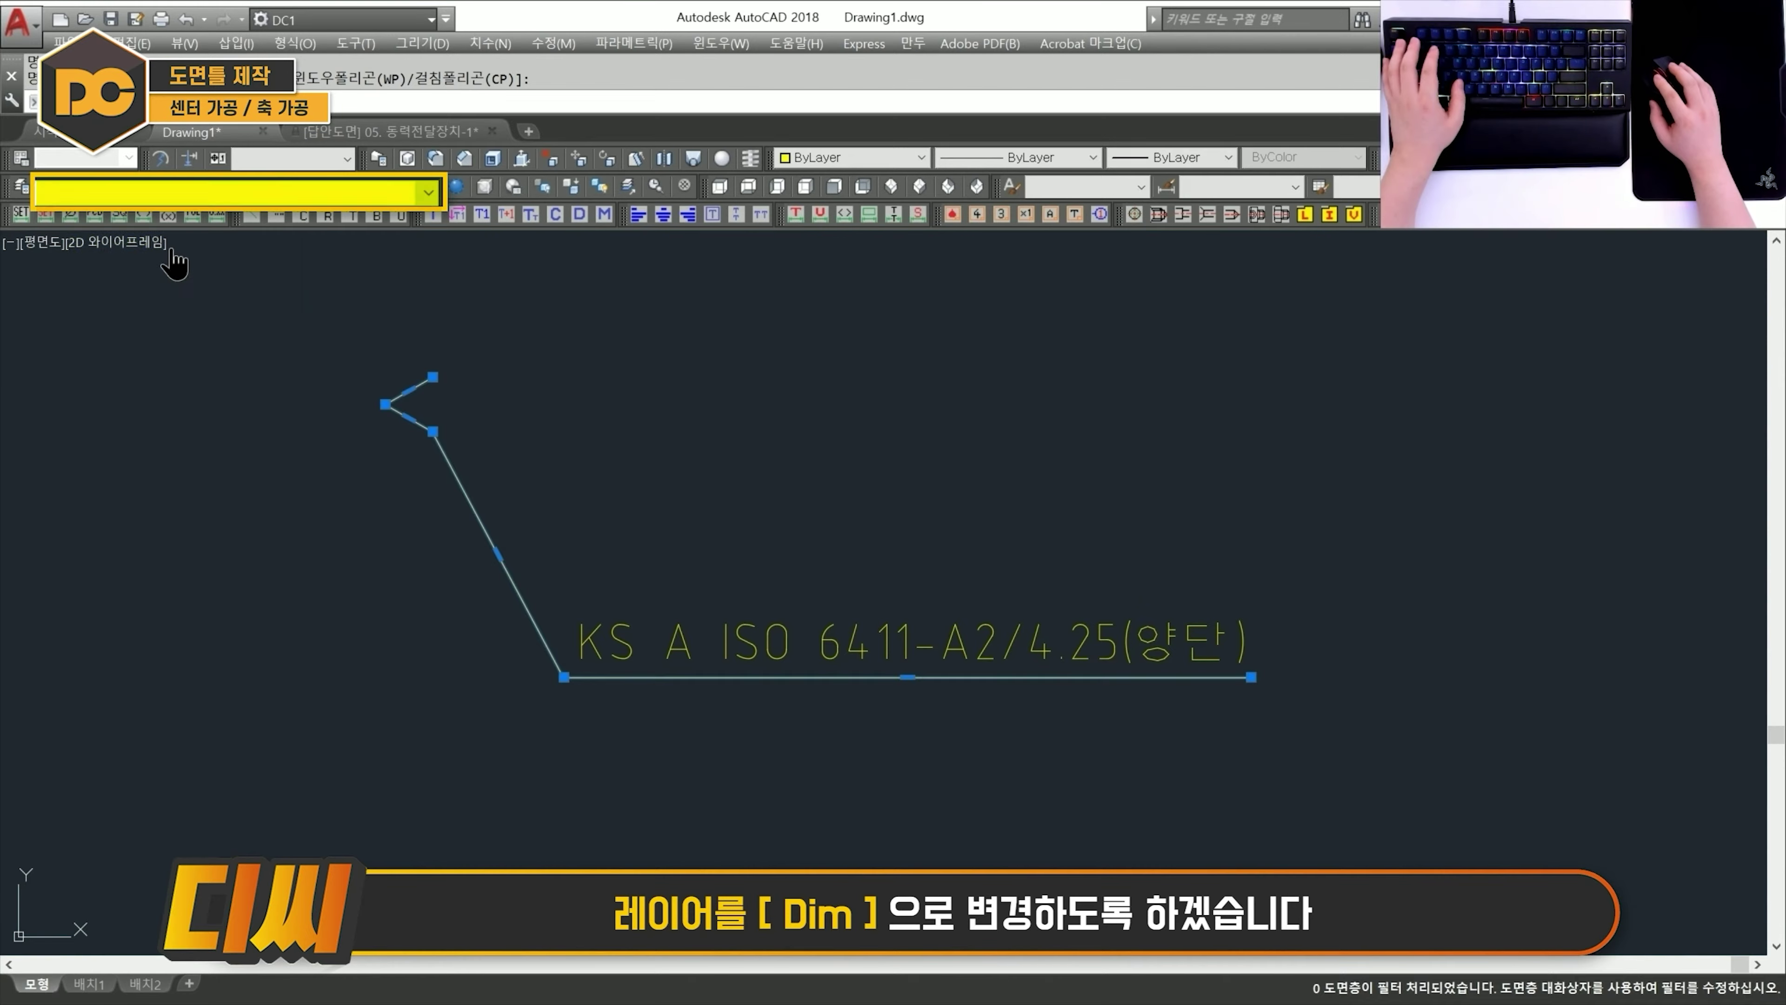
key("Escape")
Examine how the KS A ISO 6411-A2/4.25(양단) note is attached to the shaft in the reference drawing.
scroll(637, 539, "down", 2)
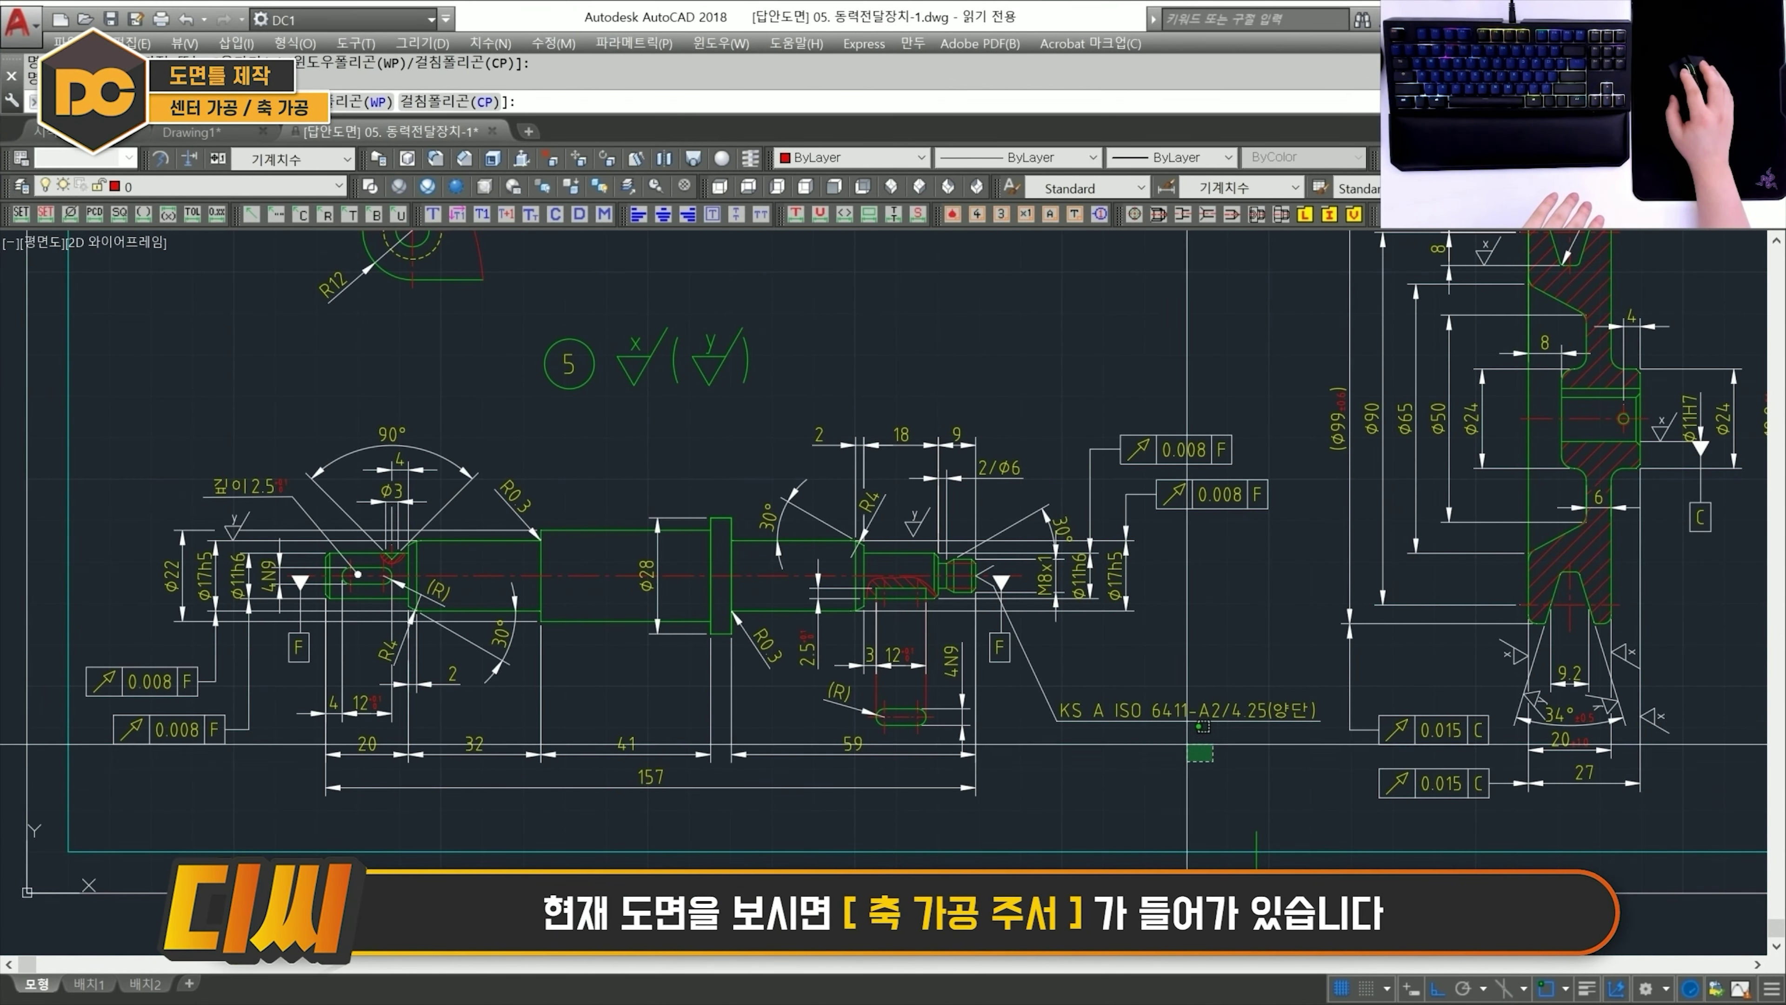
left_click(1188, 709)
key("Escape")
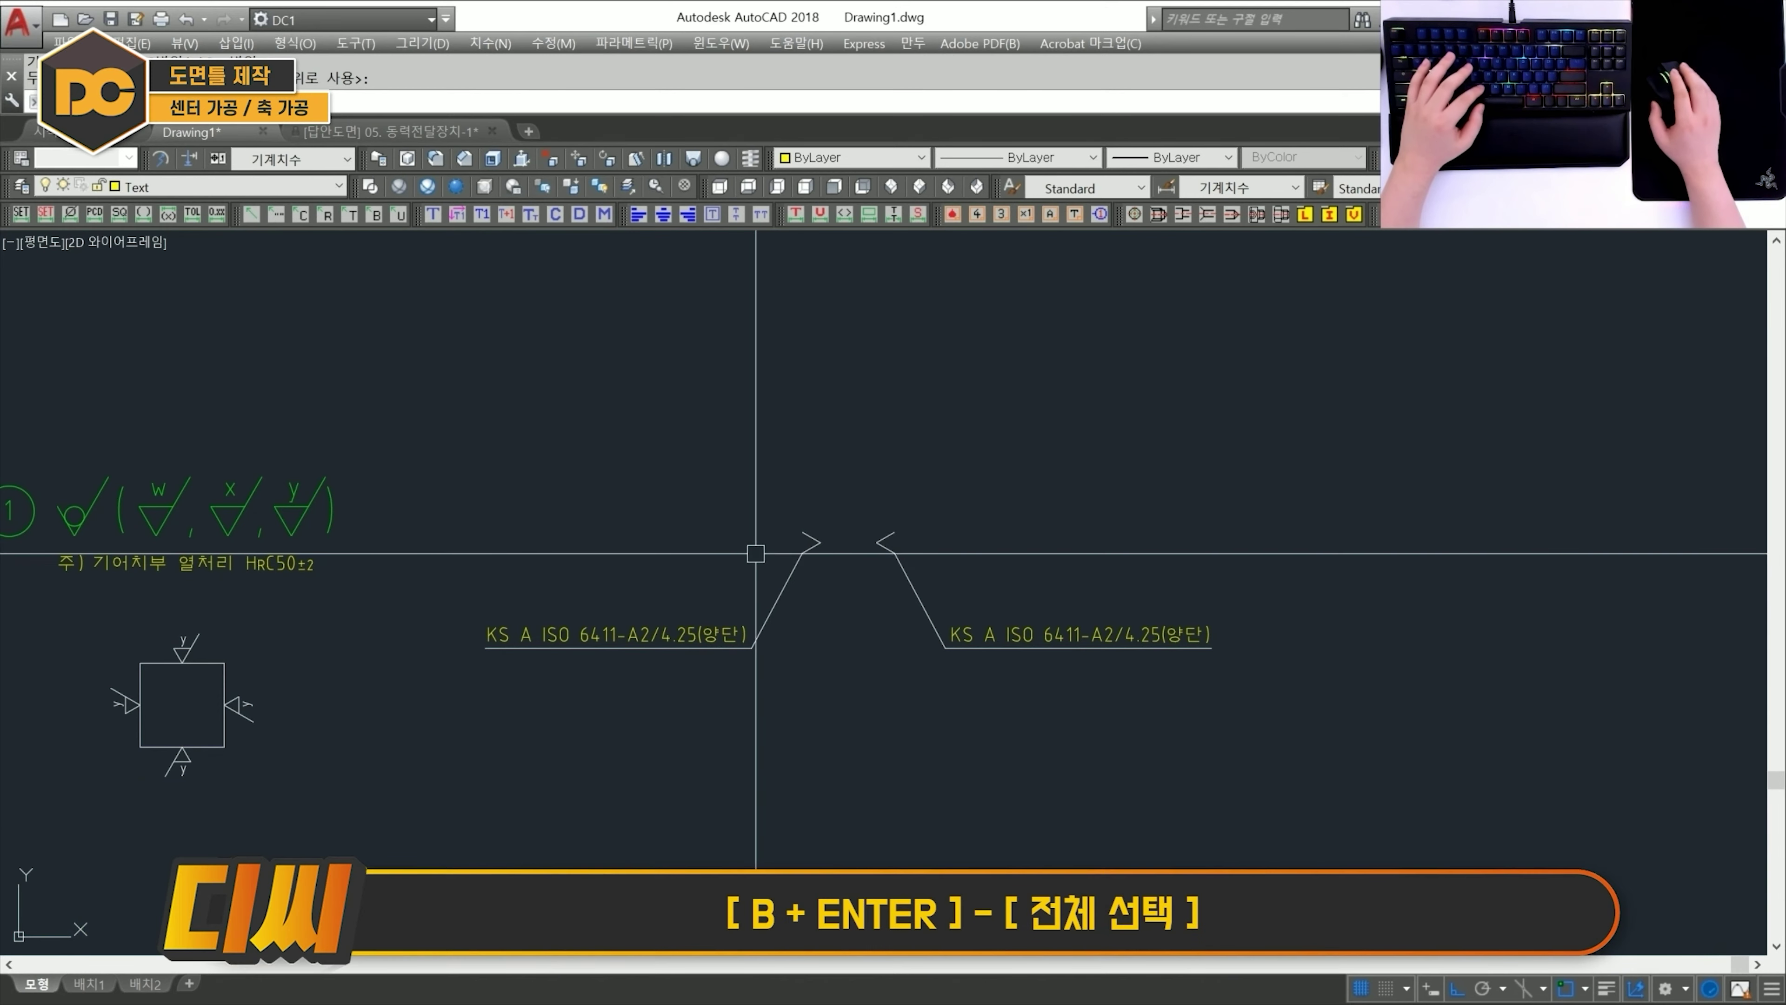
Define a block named 축가공 from both centre-machining notes, with its base point at the left symbol's tip.
key("b")
key("Return")
left_click(1371, 497)
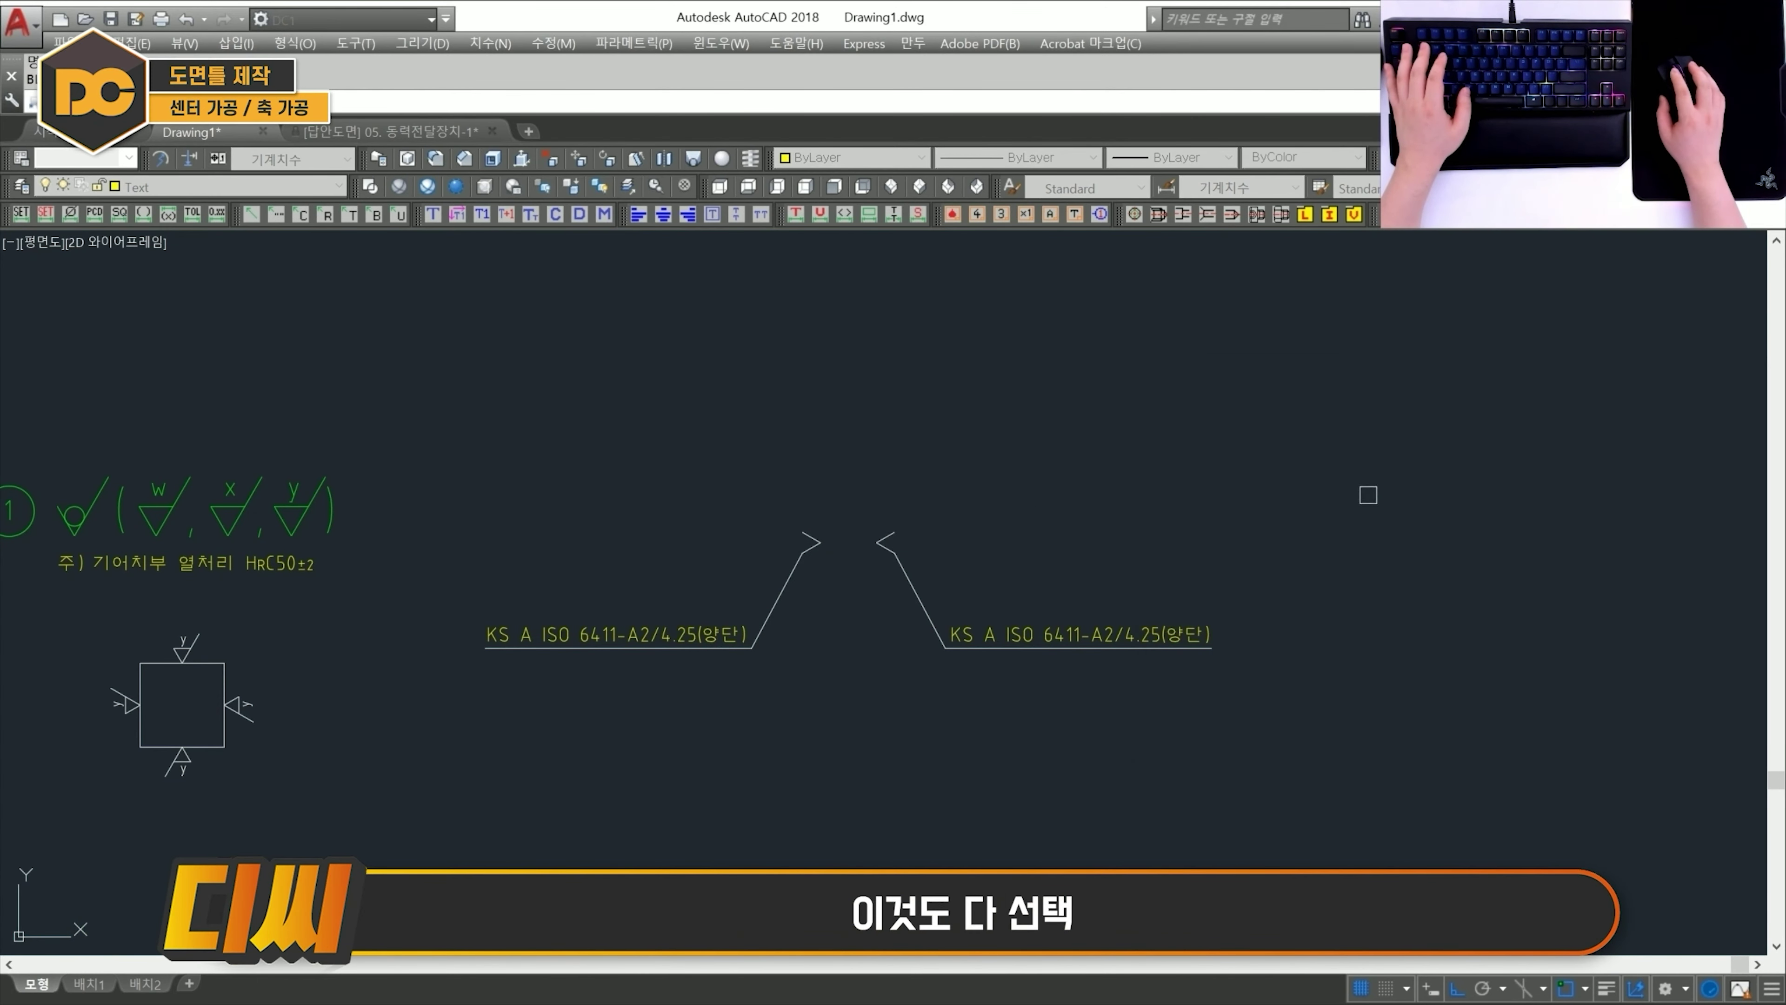
left_click(1331, 786)
left_click(570, 491)
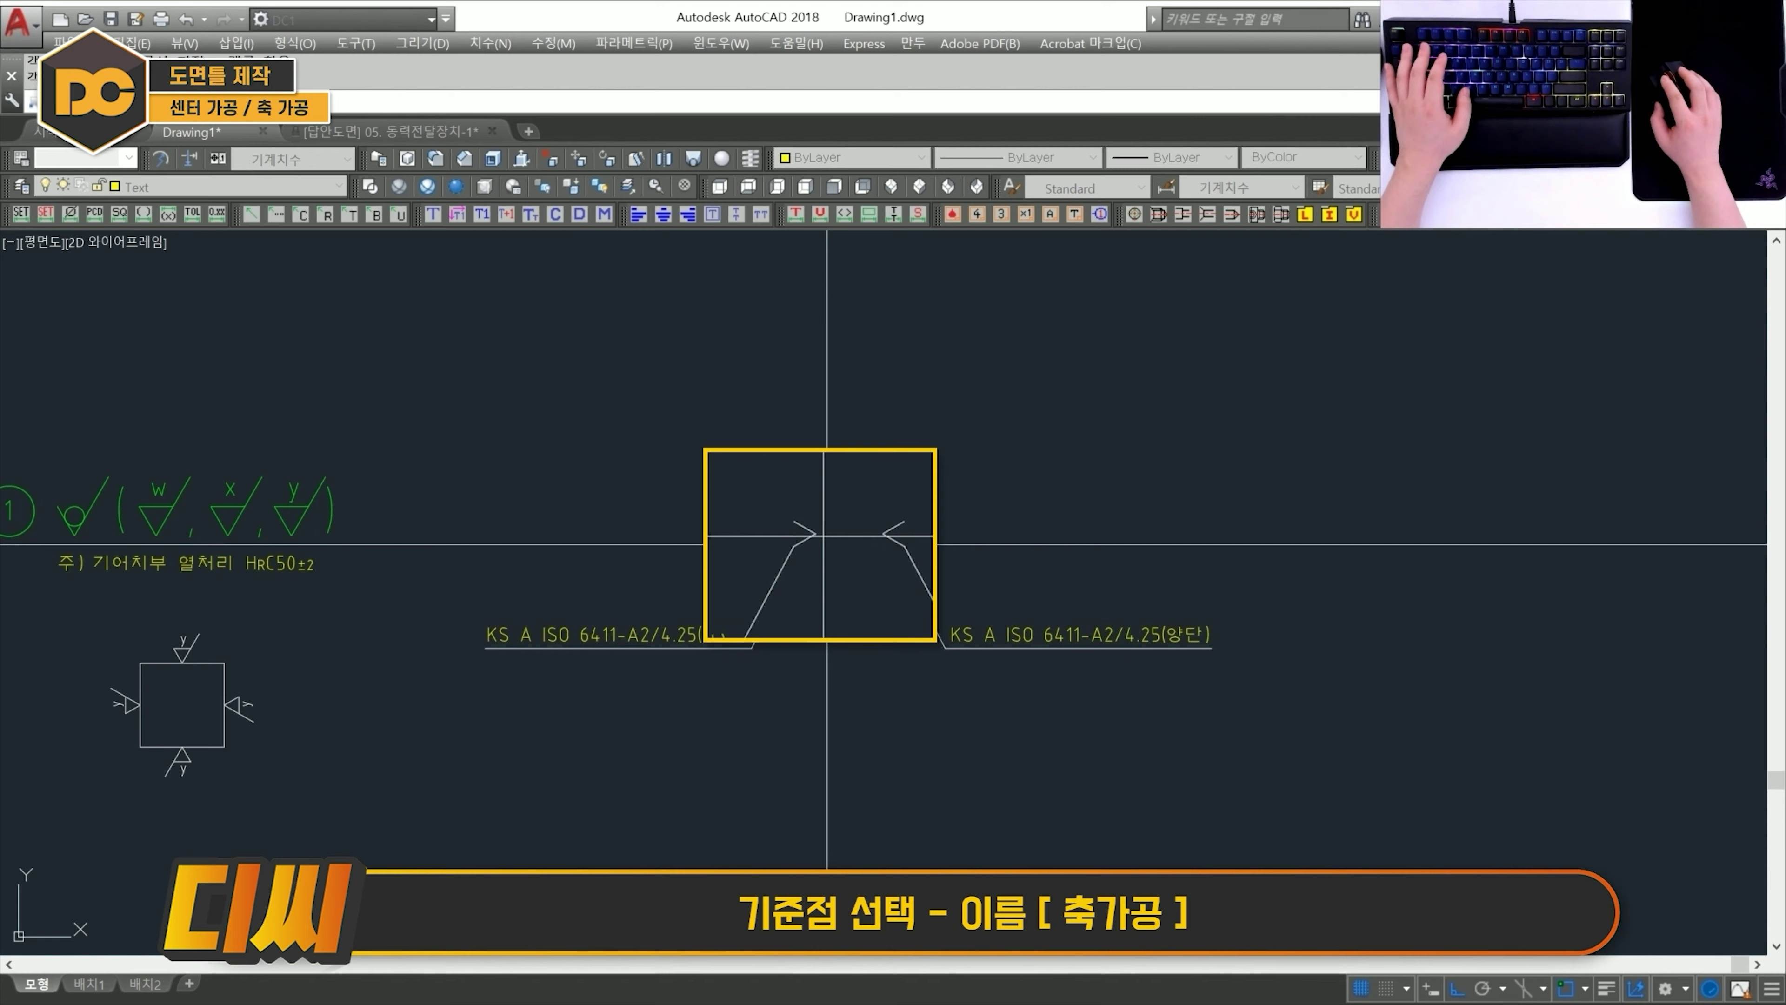
left_click(823, 542)
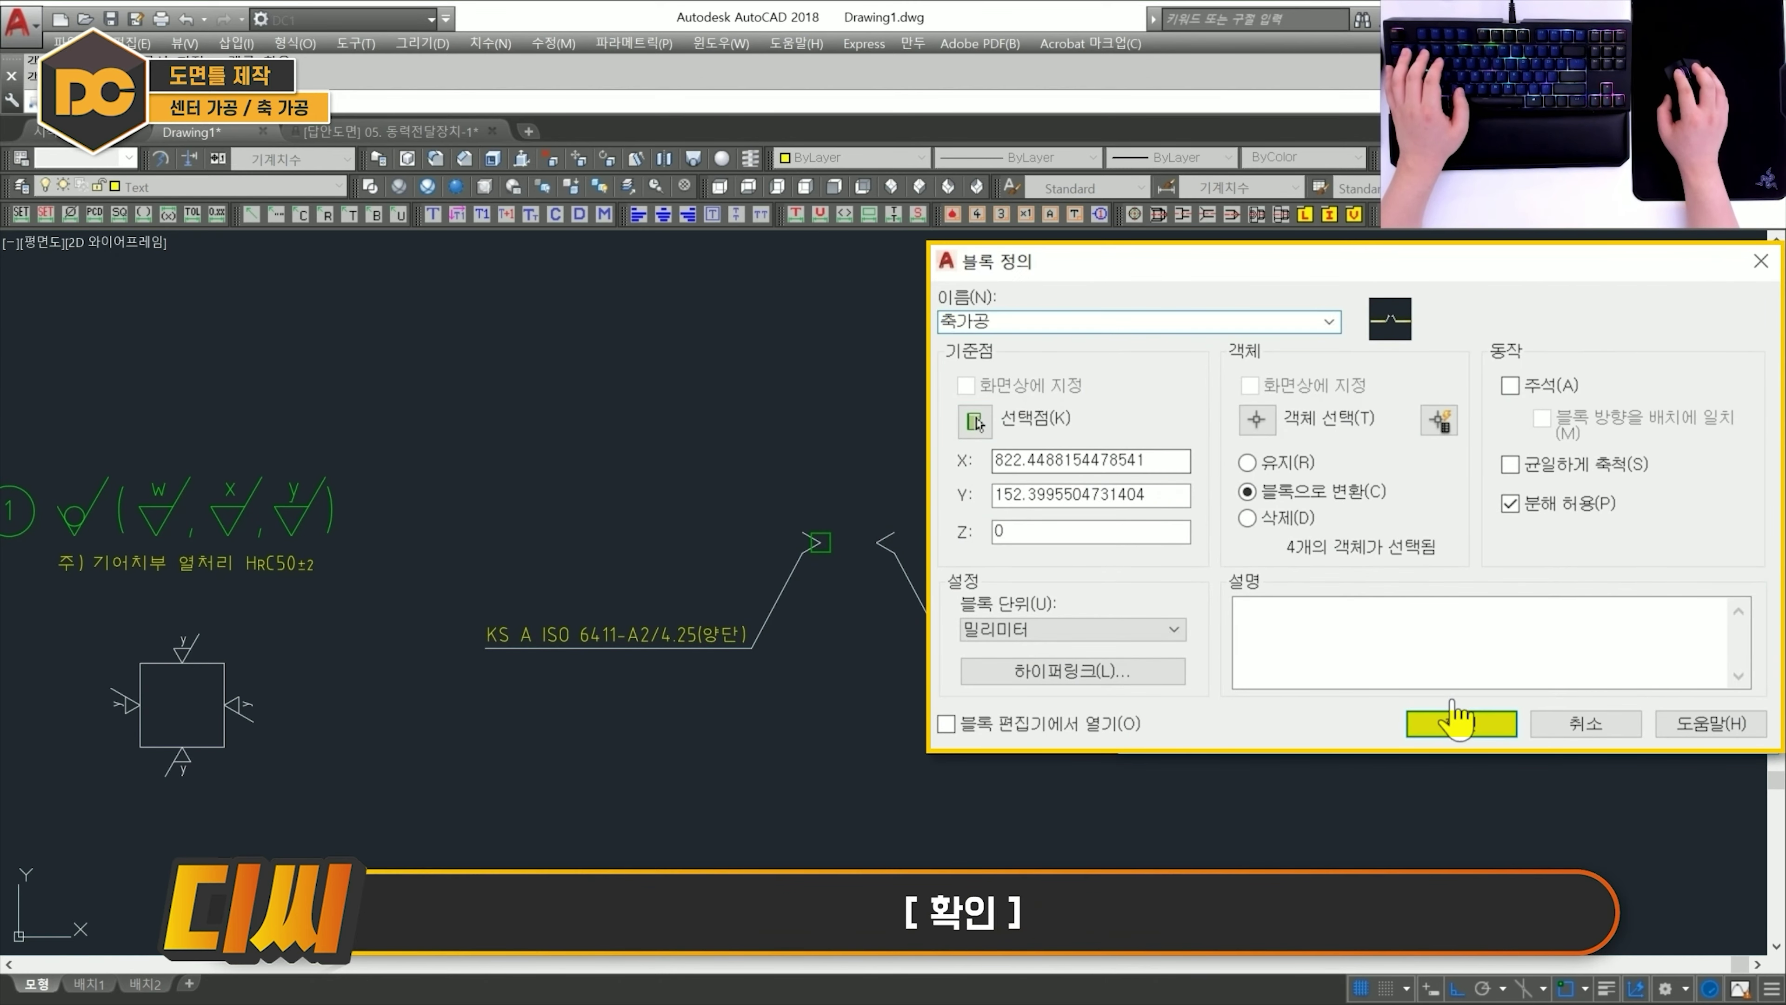
left_click(1462, 723)
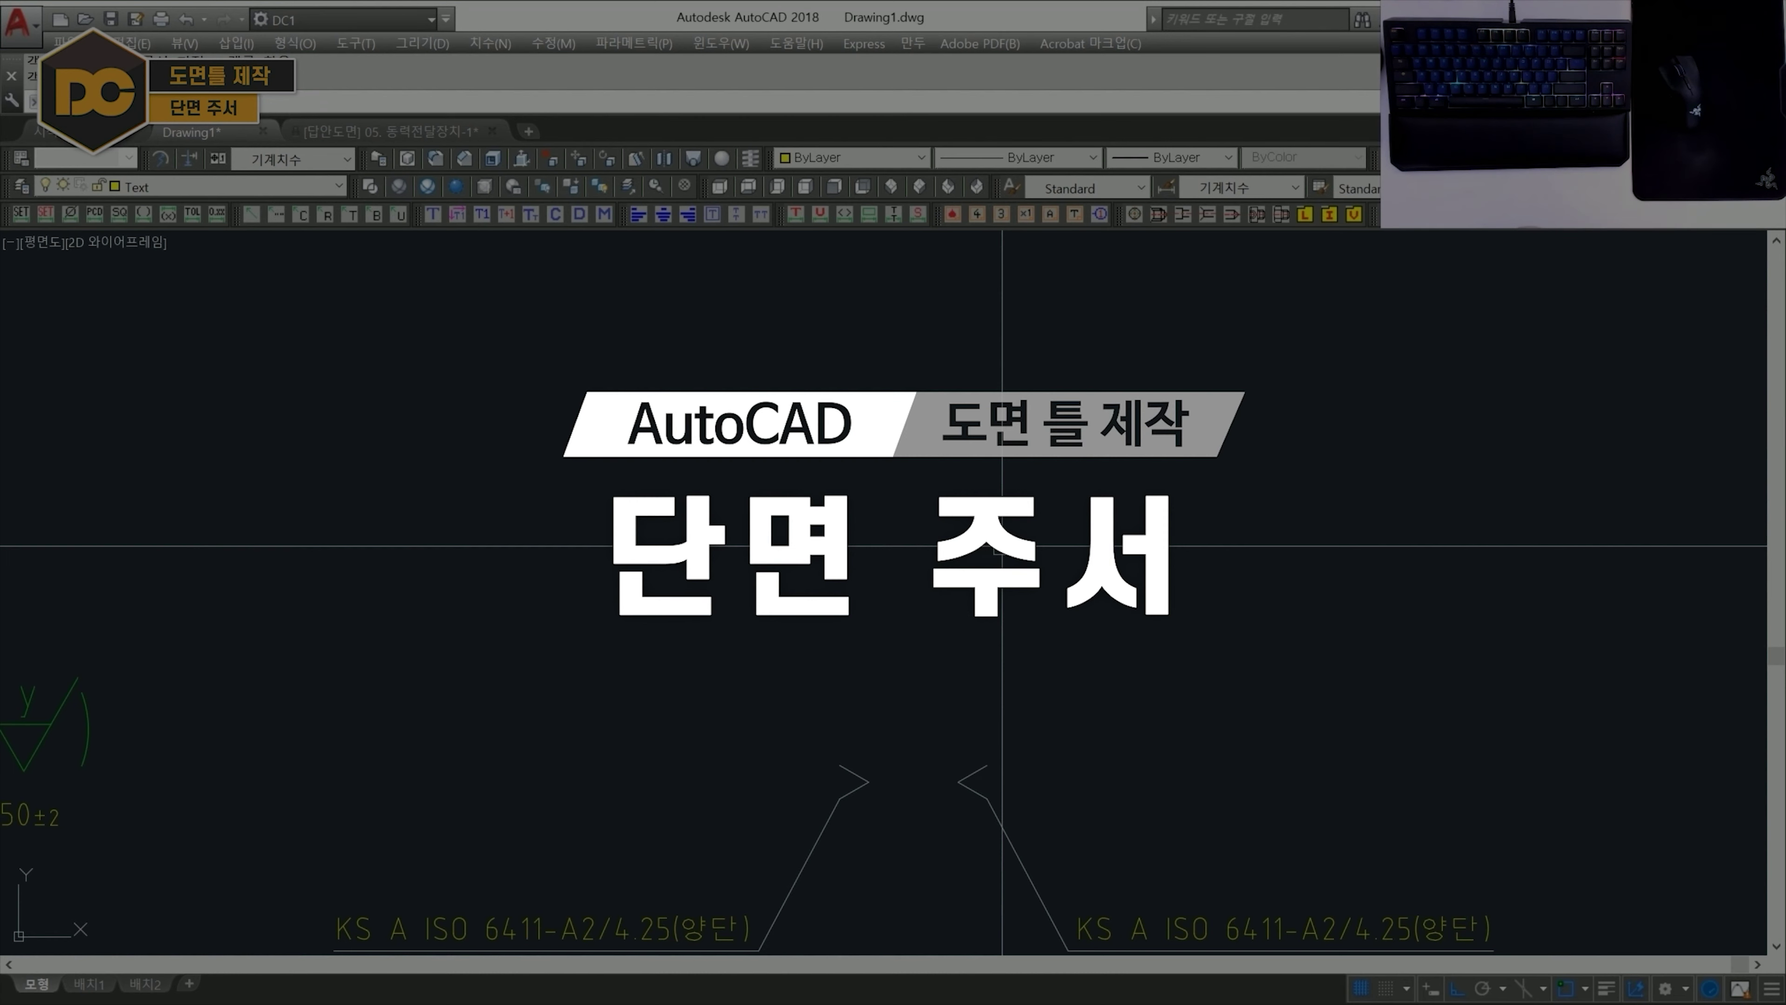
Draw a three-point leader with a slanted arrow segment and a horizontal landing, ending in the note text 깊이.
type("le")
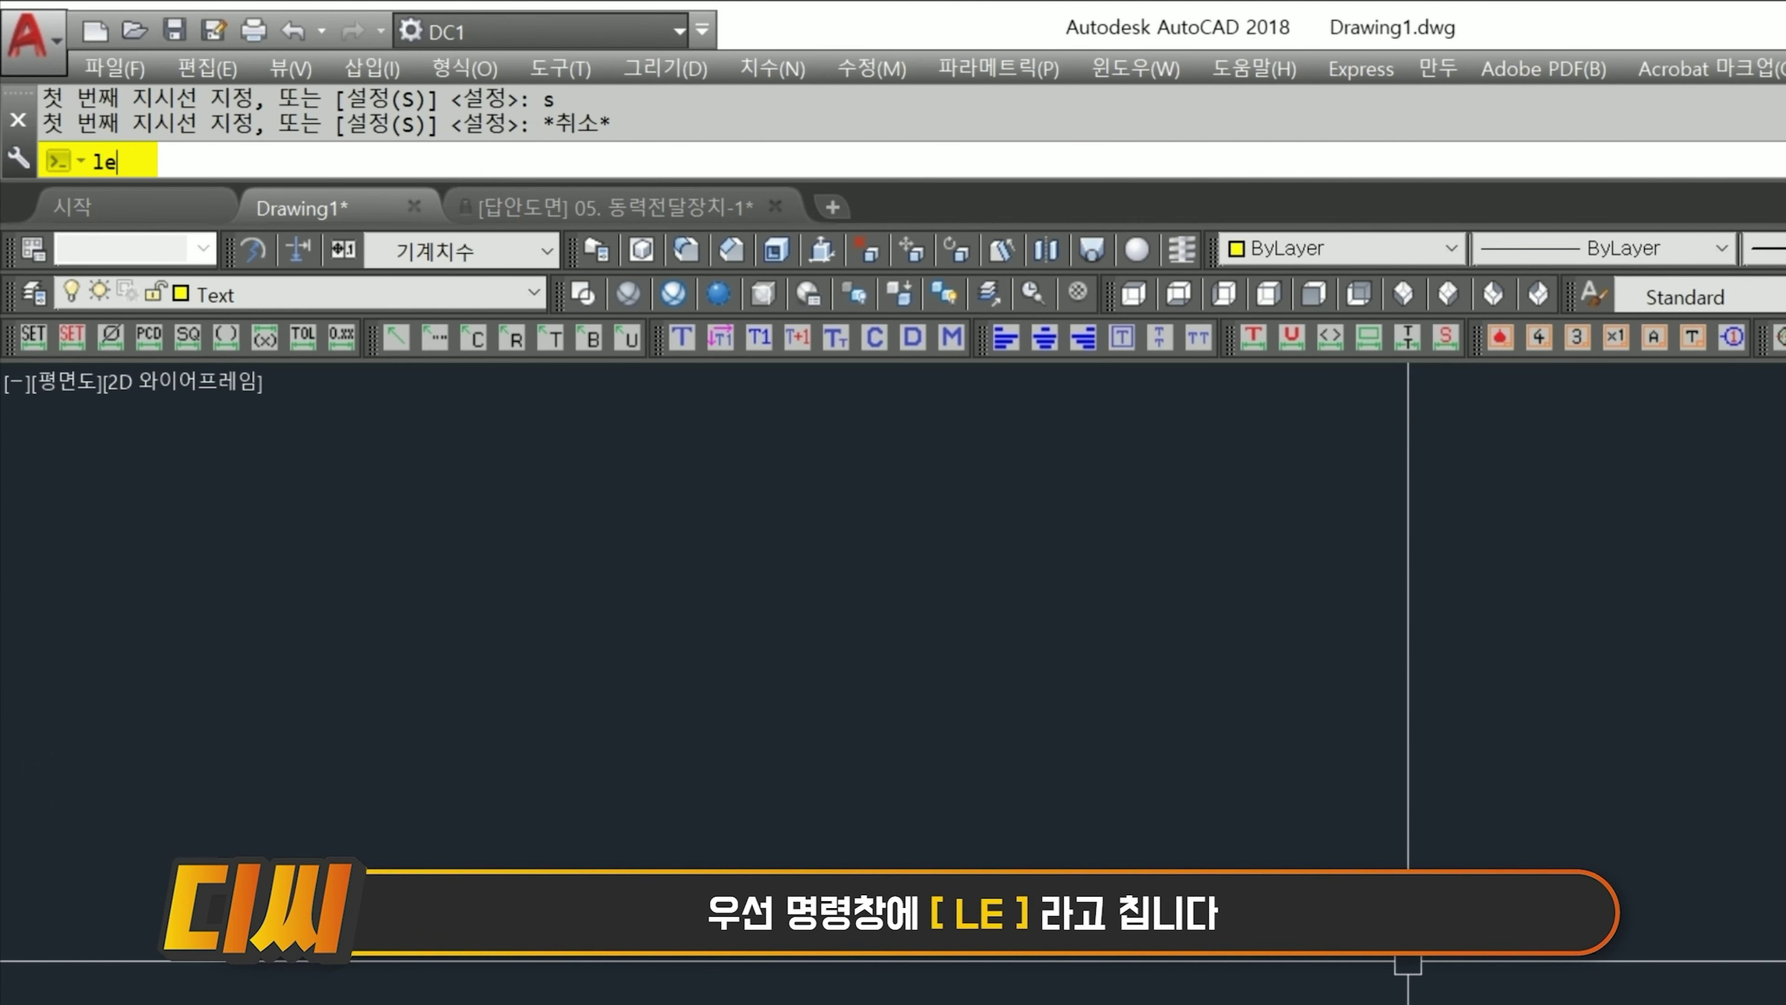
key("Return")
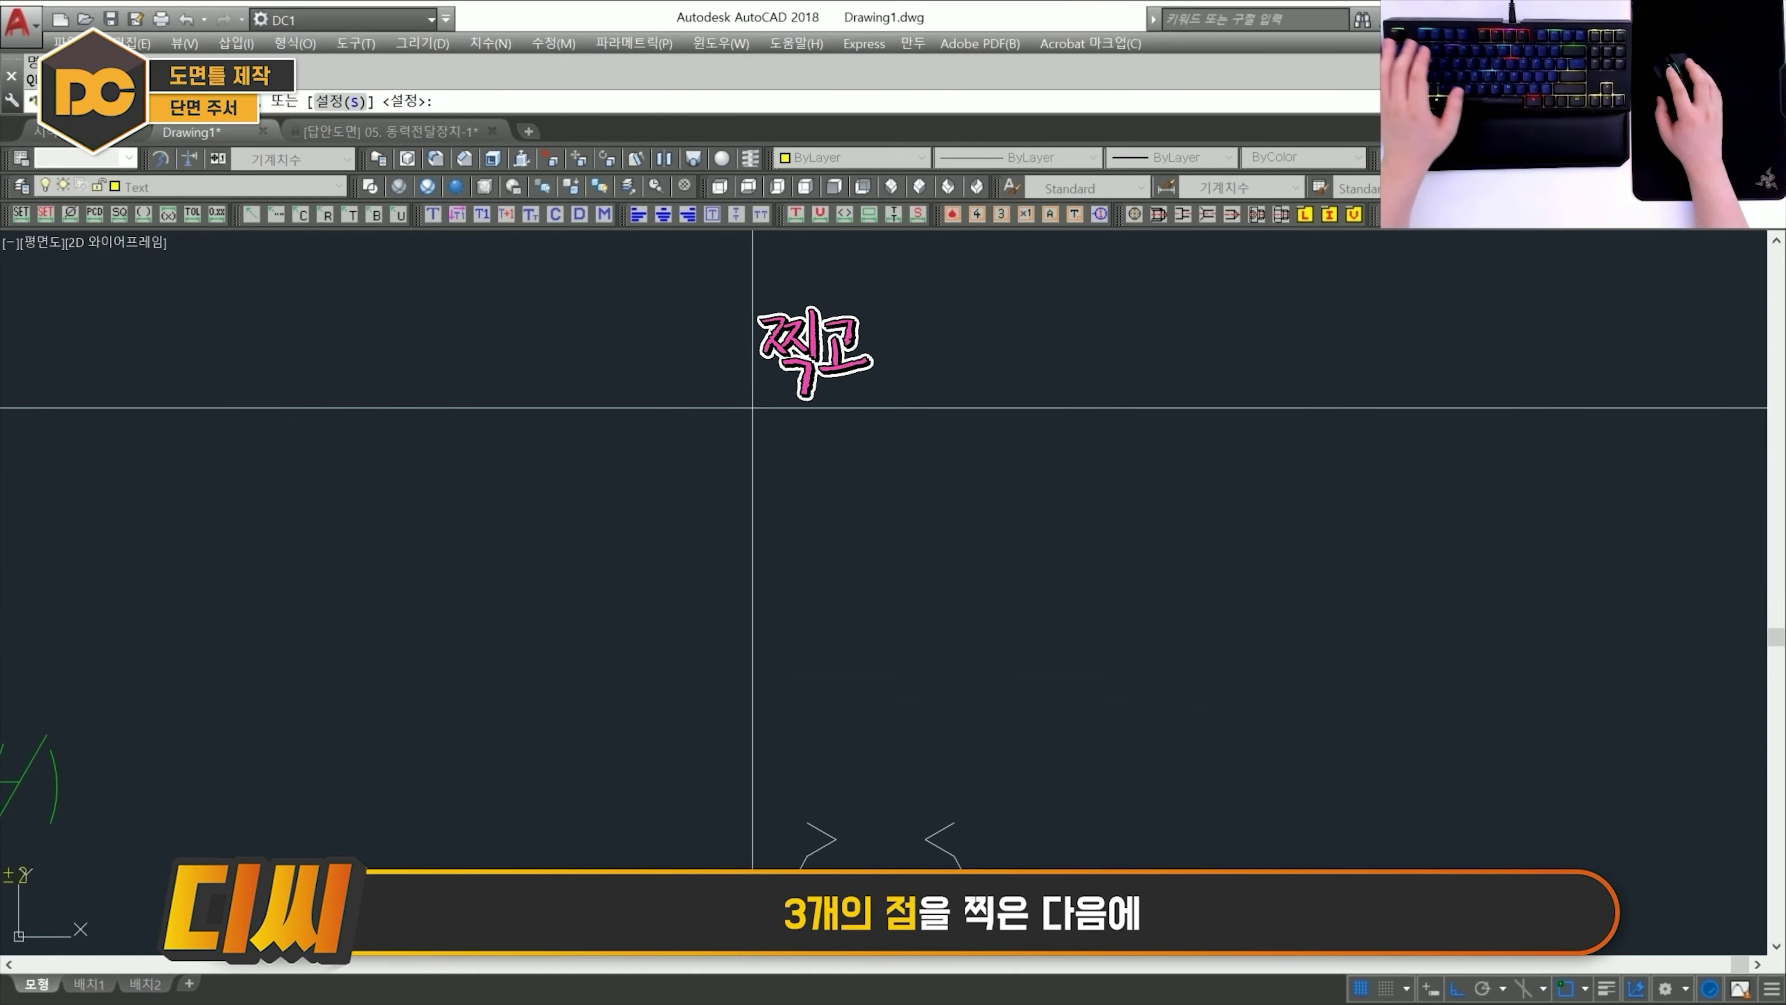
left_click(1165, 621)
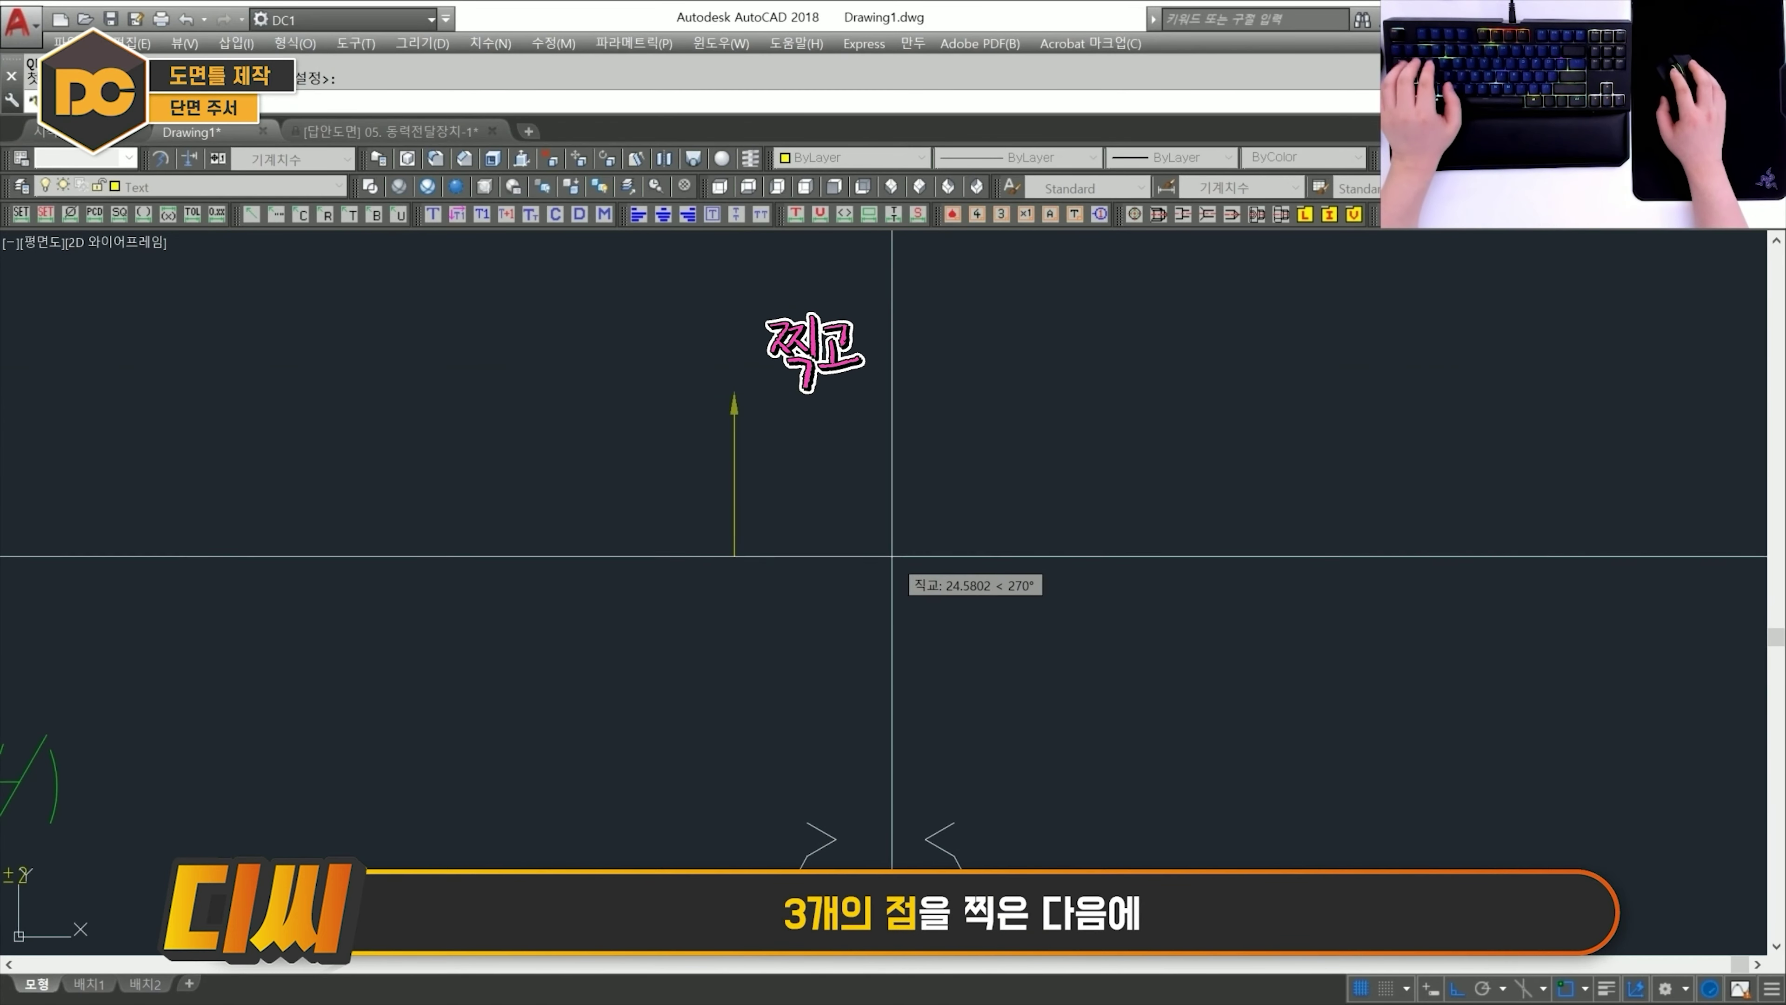
left_click(877, 603)
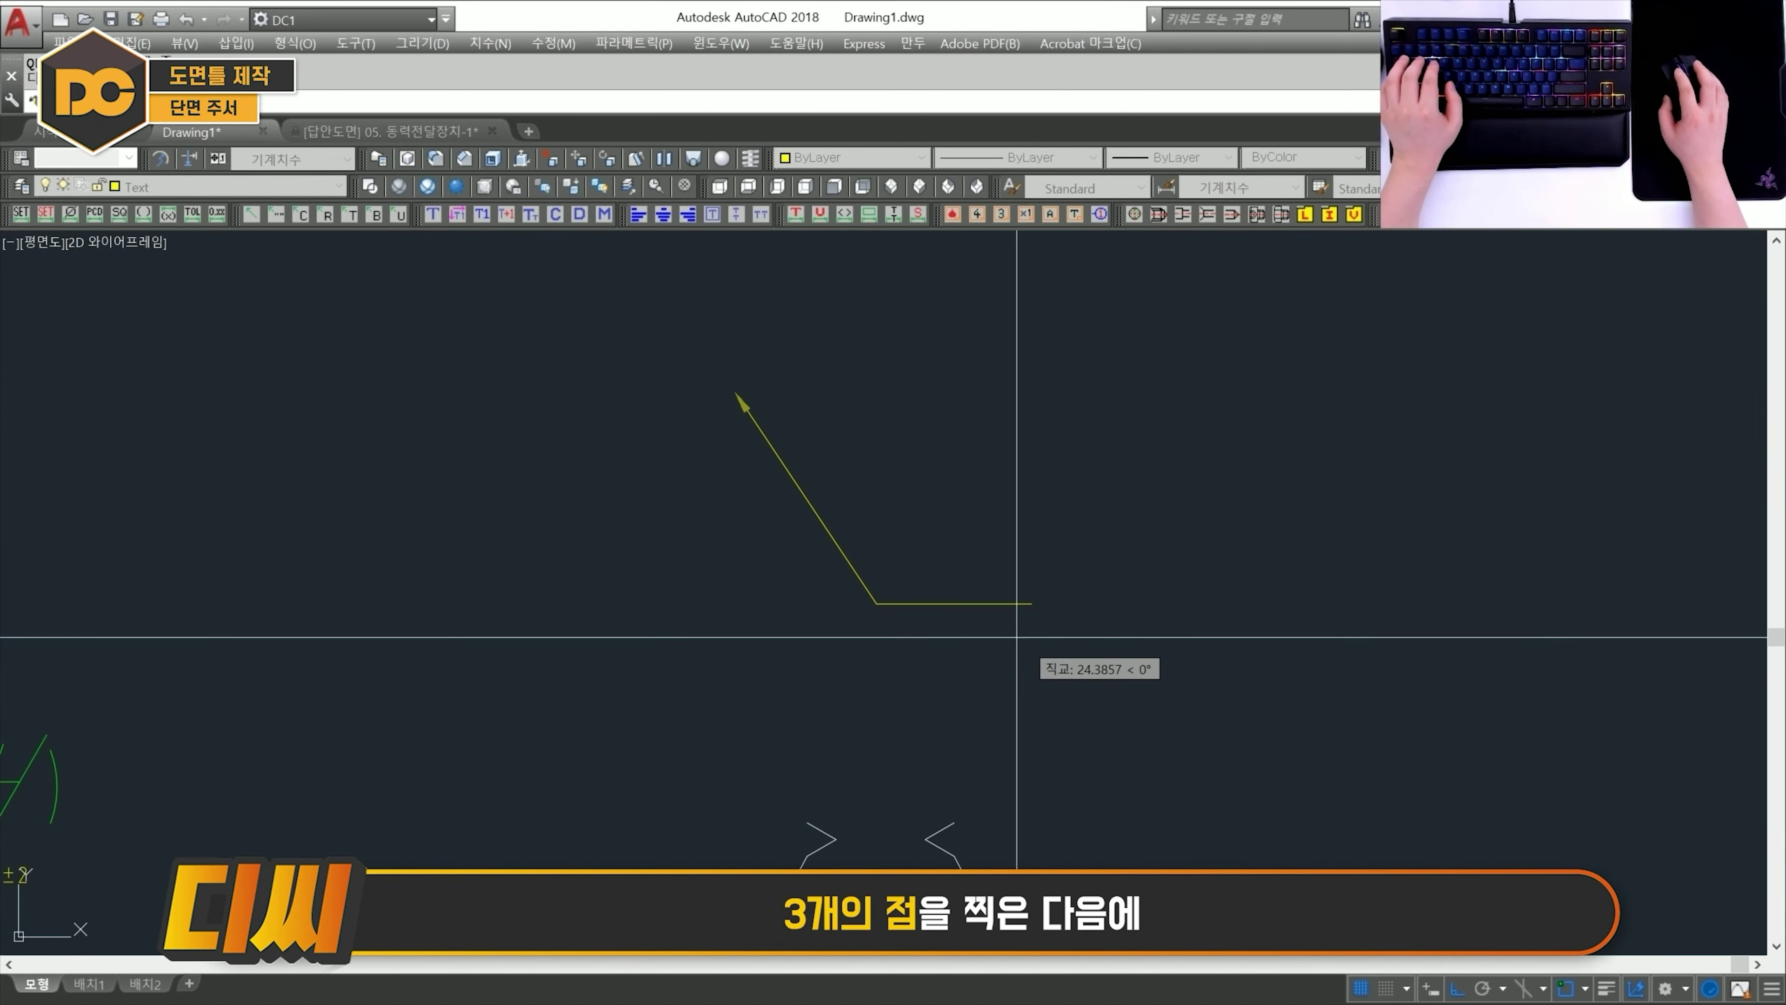
left_click(976, 603)
key("Return")
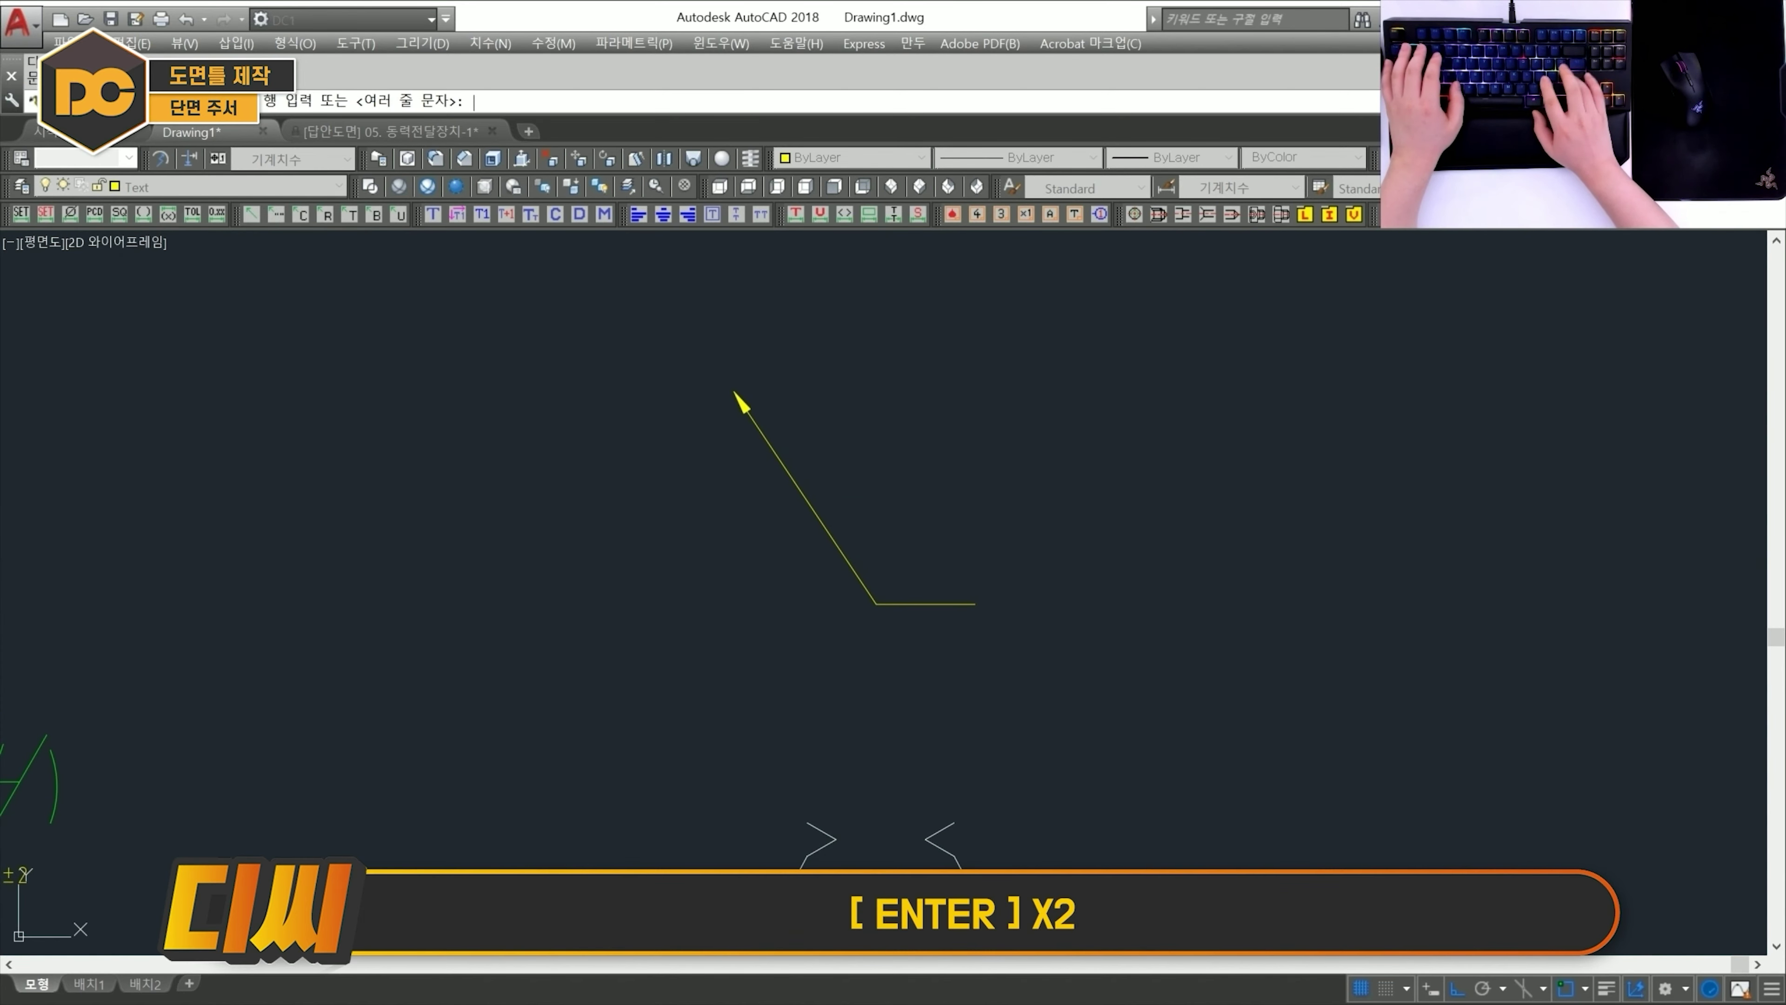
key("Return")
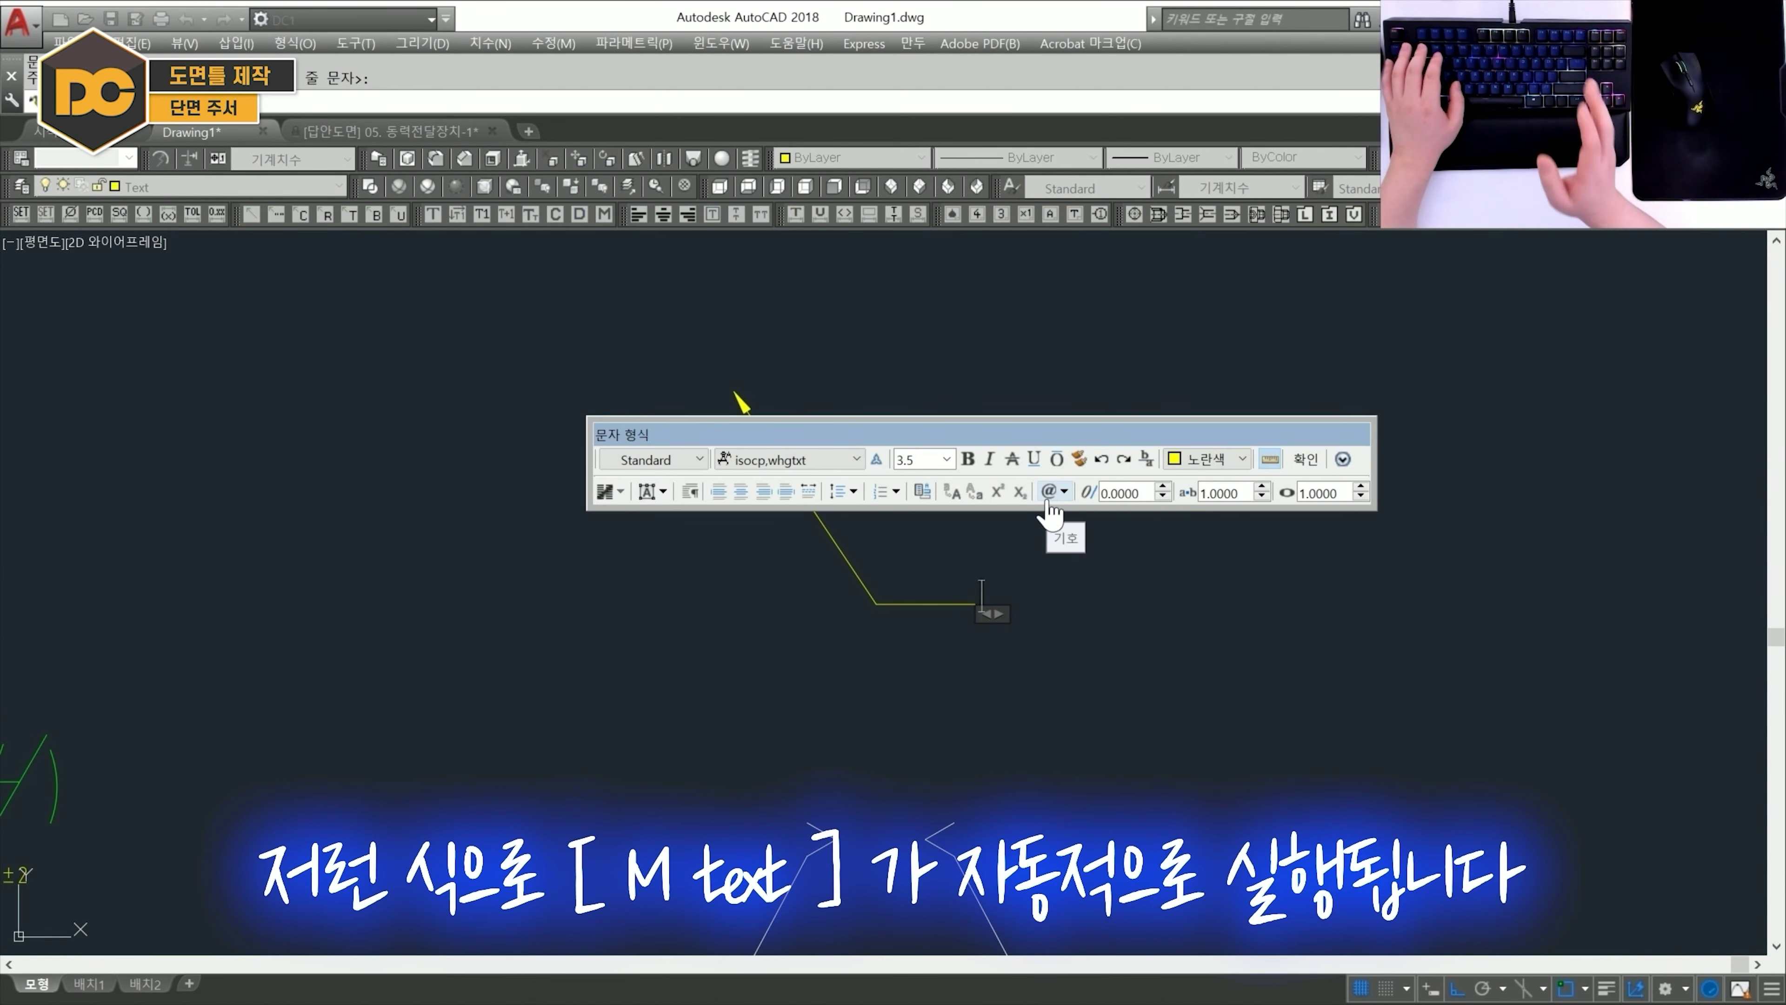
type("깊이")
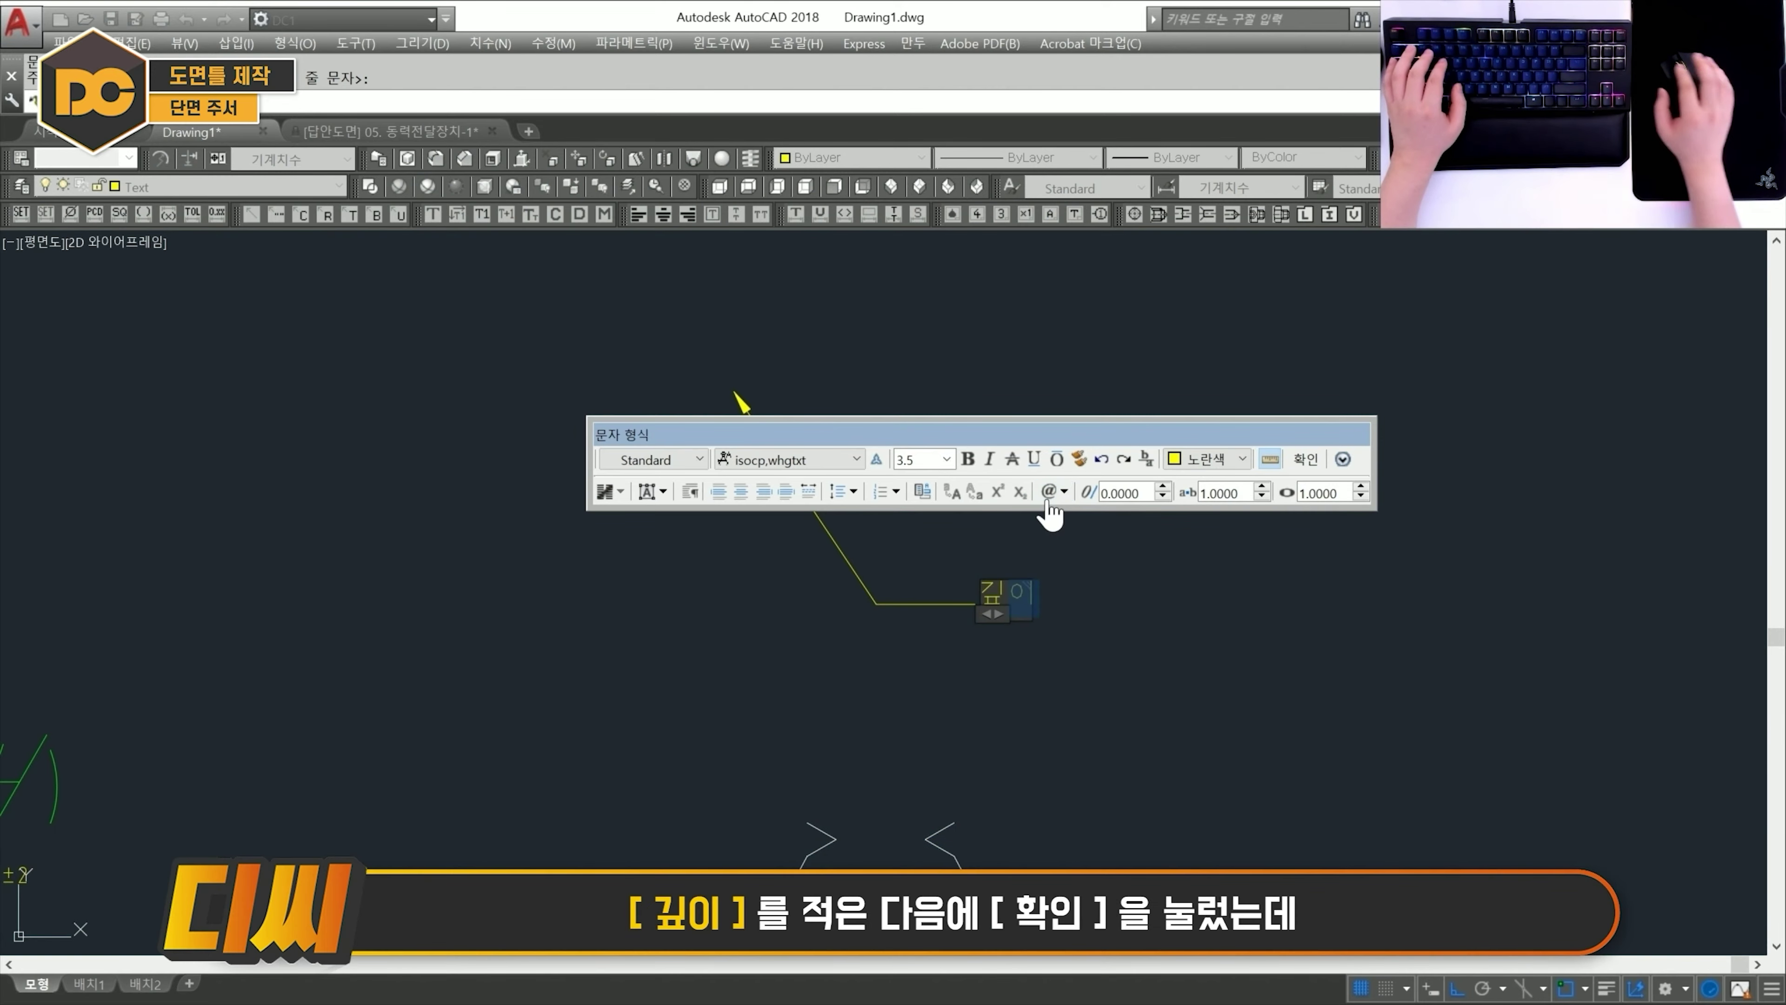
left_click(1306, 461)
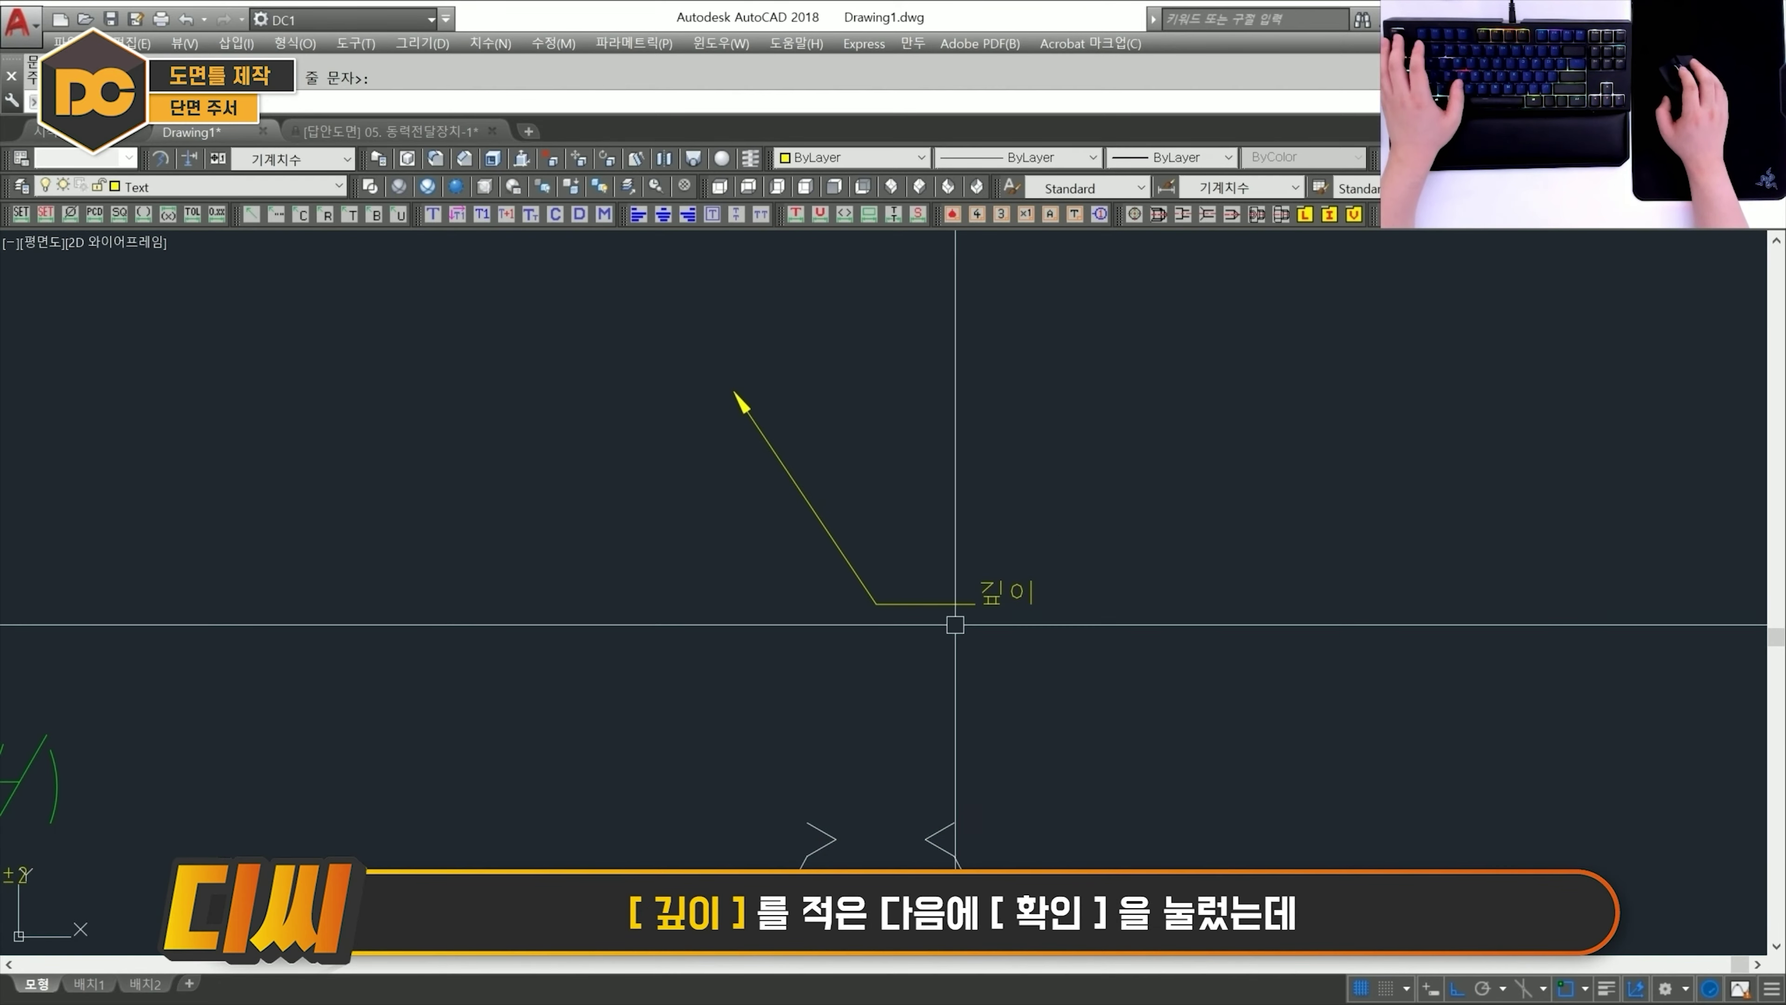
Try to move the new 깊이 text together with its leader.
scroll(964, 612, "up", 2)
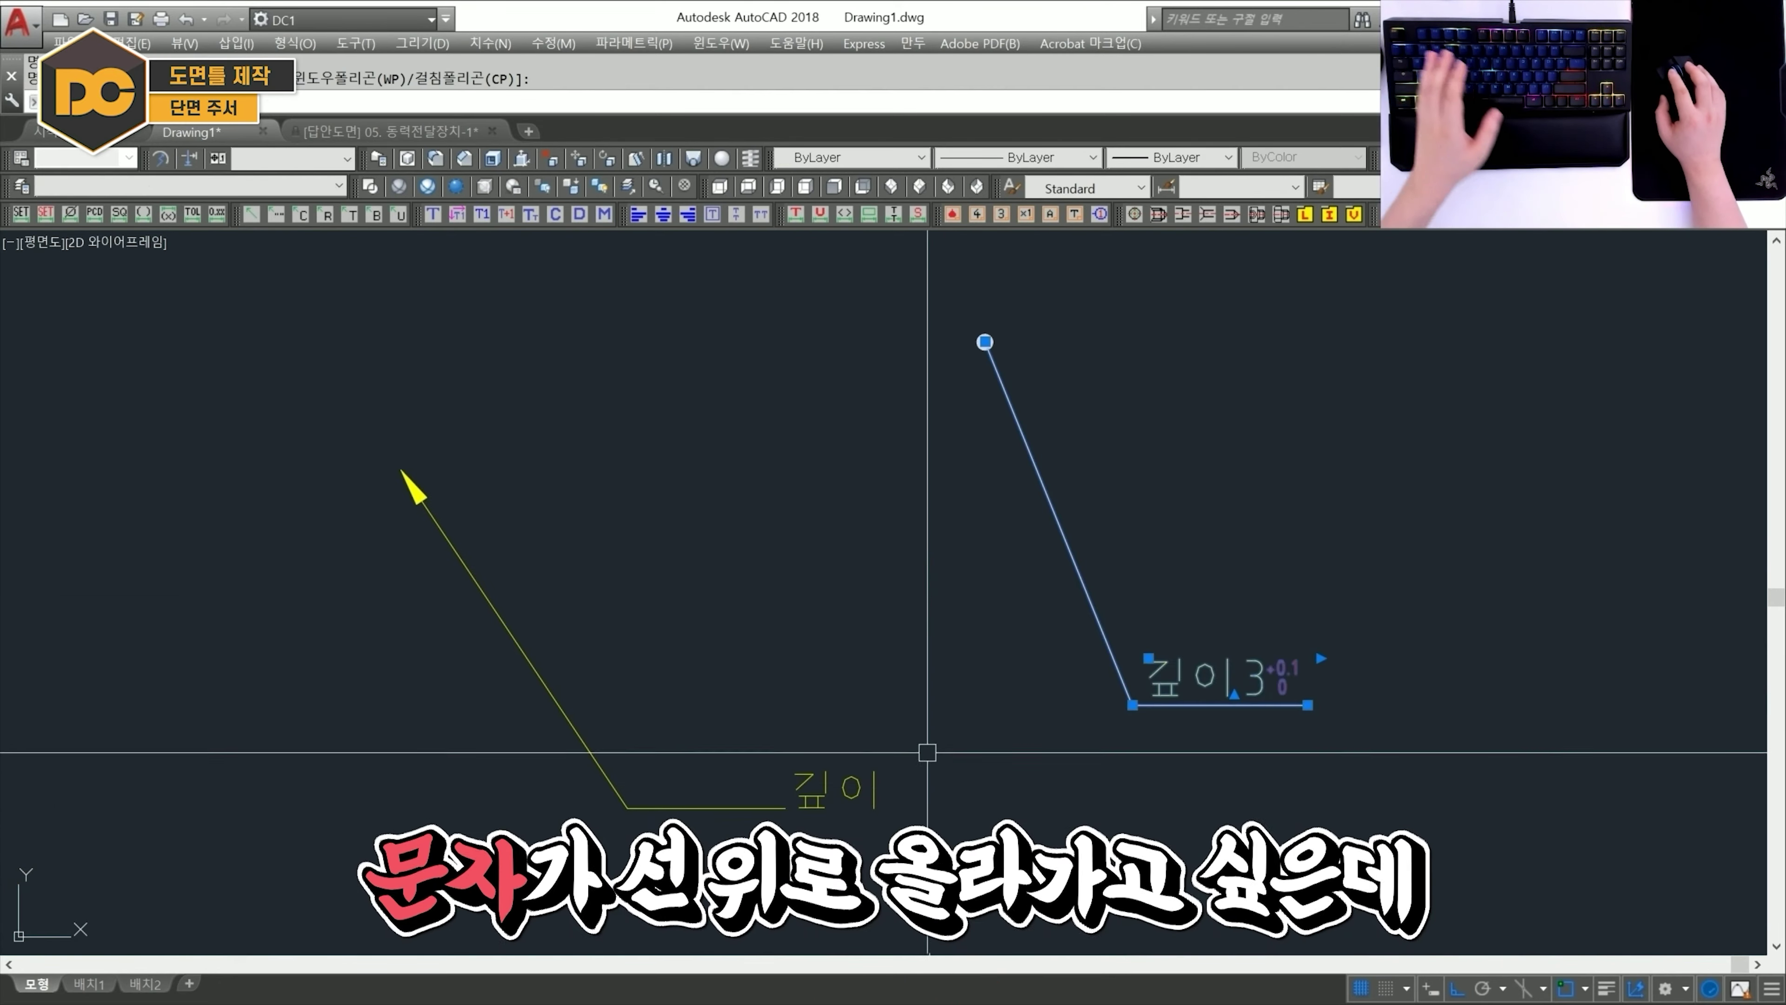
key("Escape")
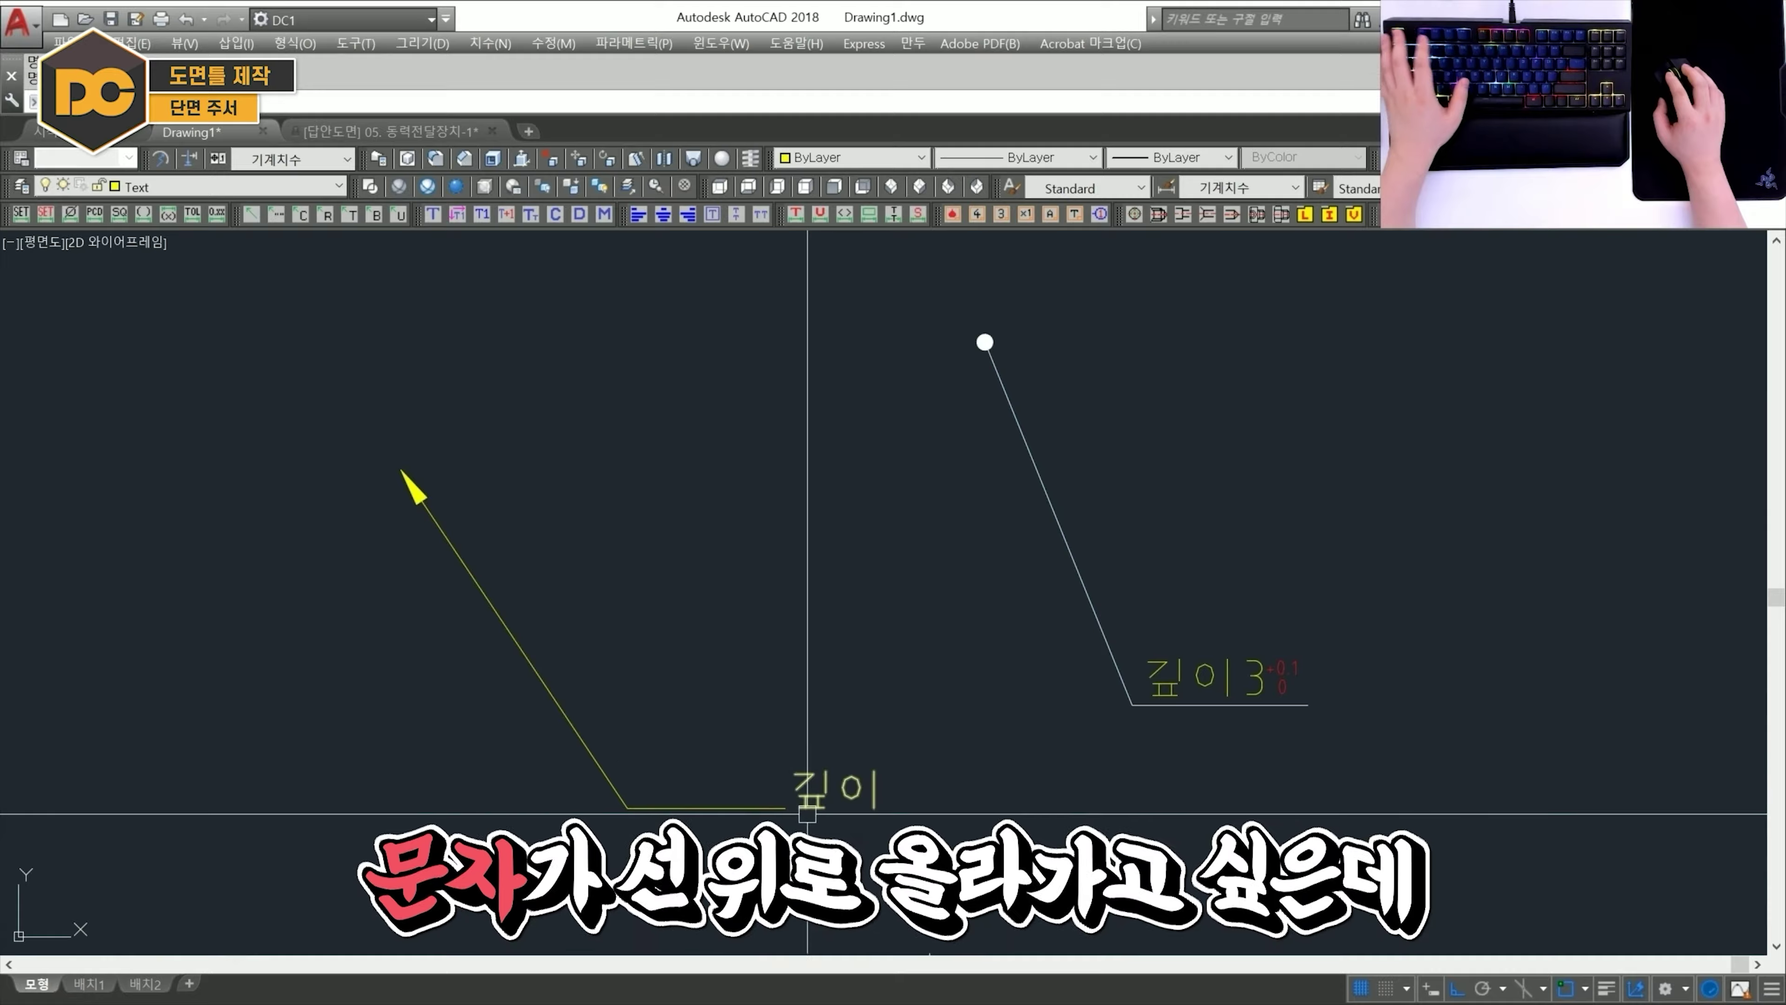
key("space")
left_click(911, 726)
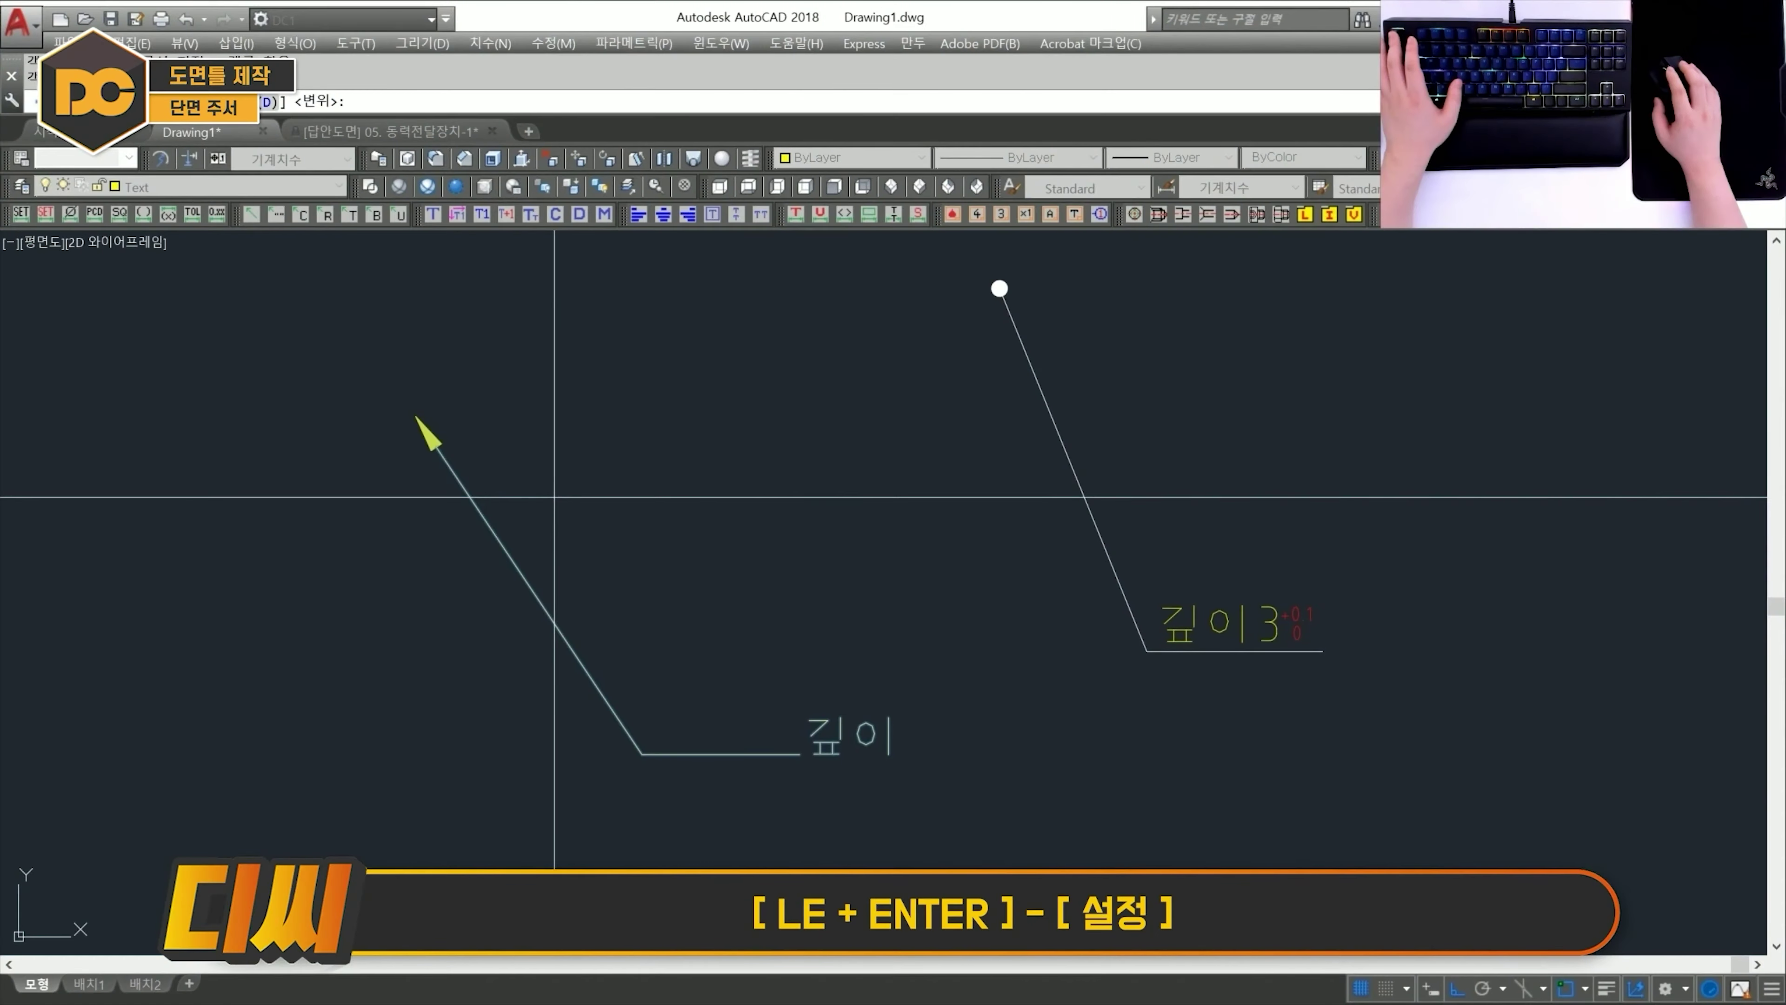
Turn on underlining of the bottom text line (맨 아래 행에 밑줄) in the leader's attachment settings.
type("le")
key("Return")
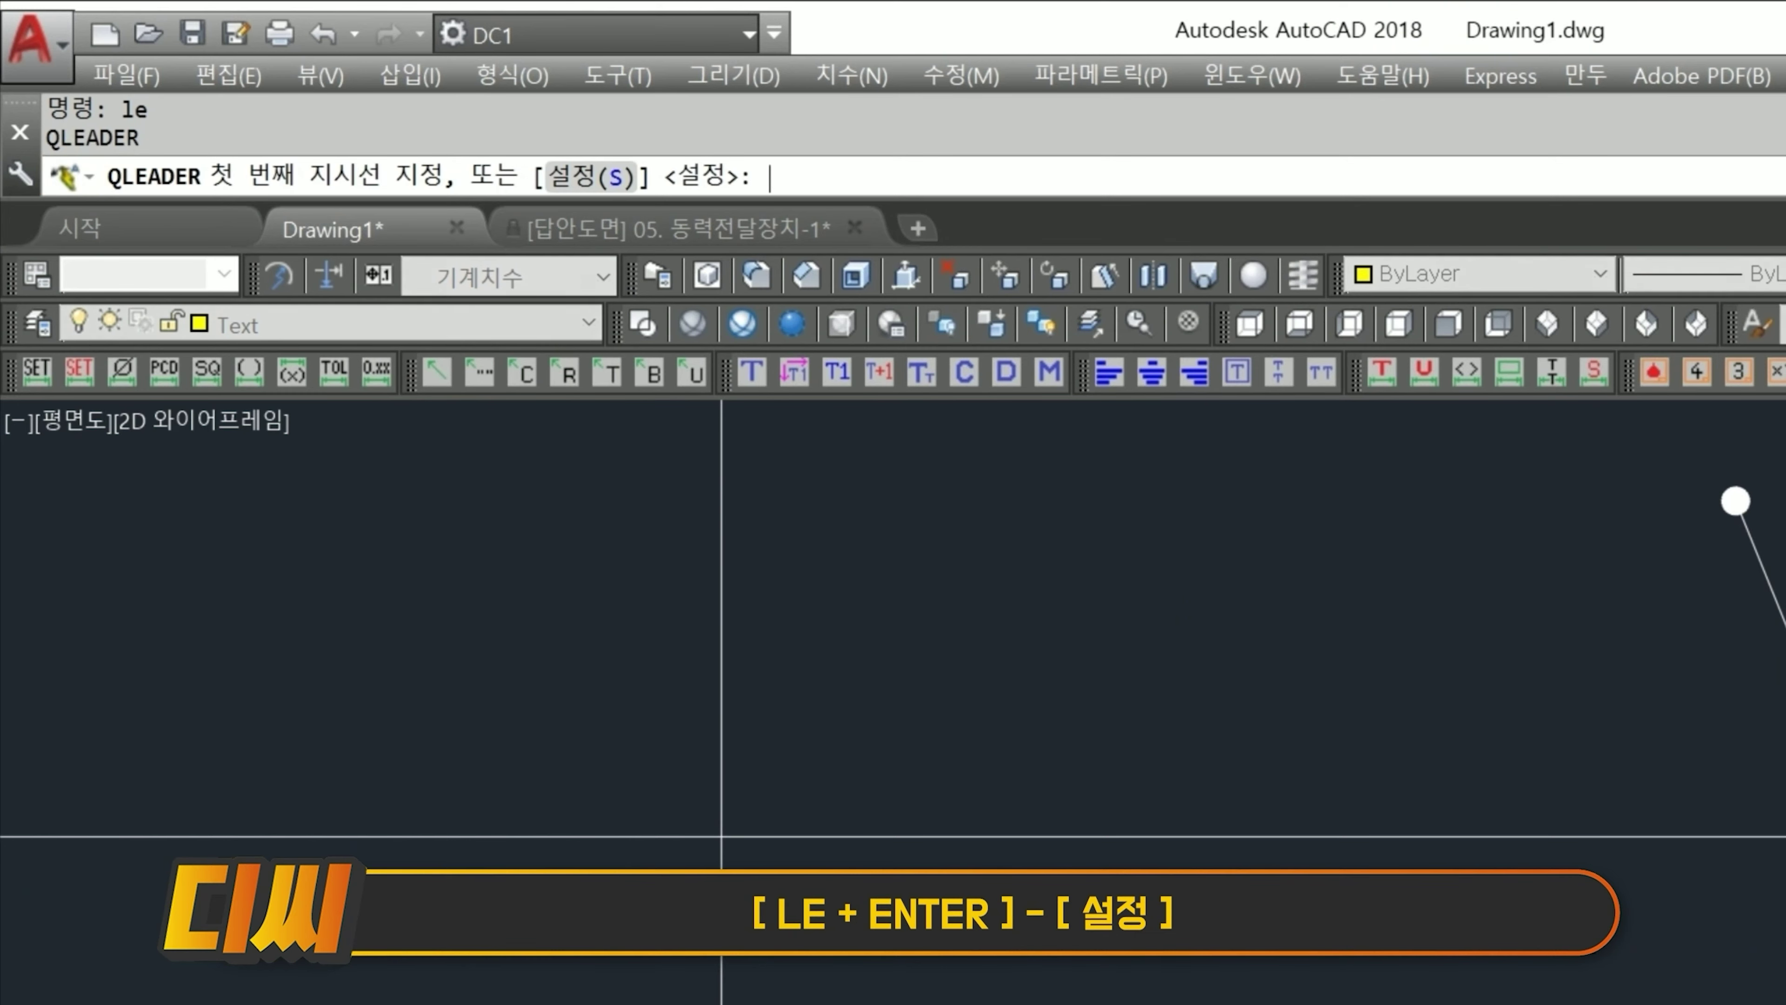
left_click(618, 199)
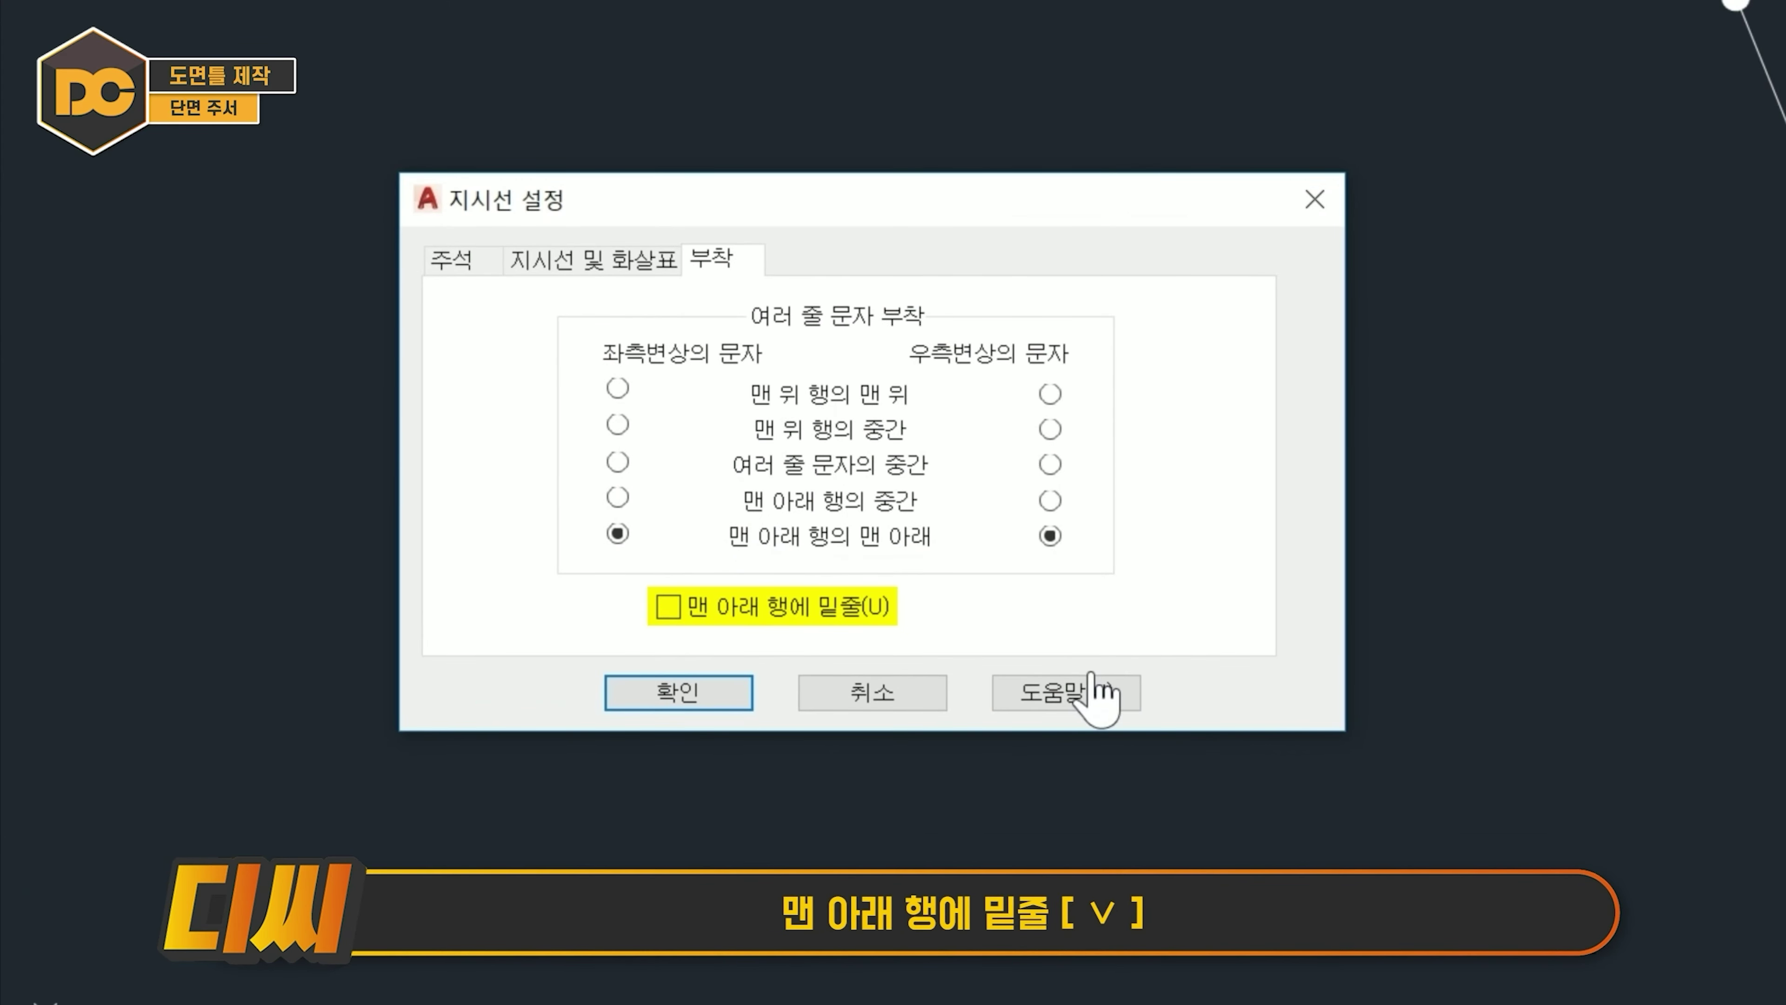
left_click(687, 610)
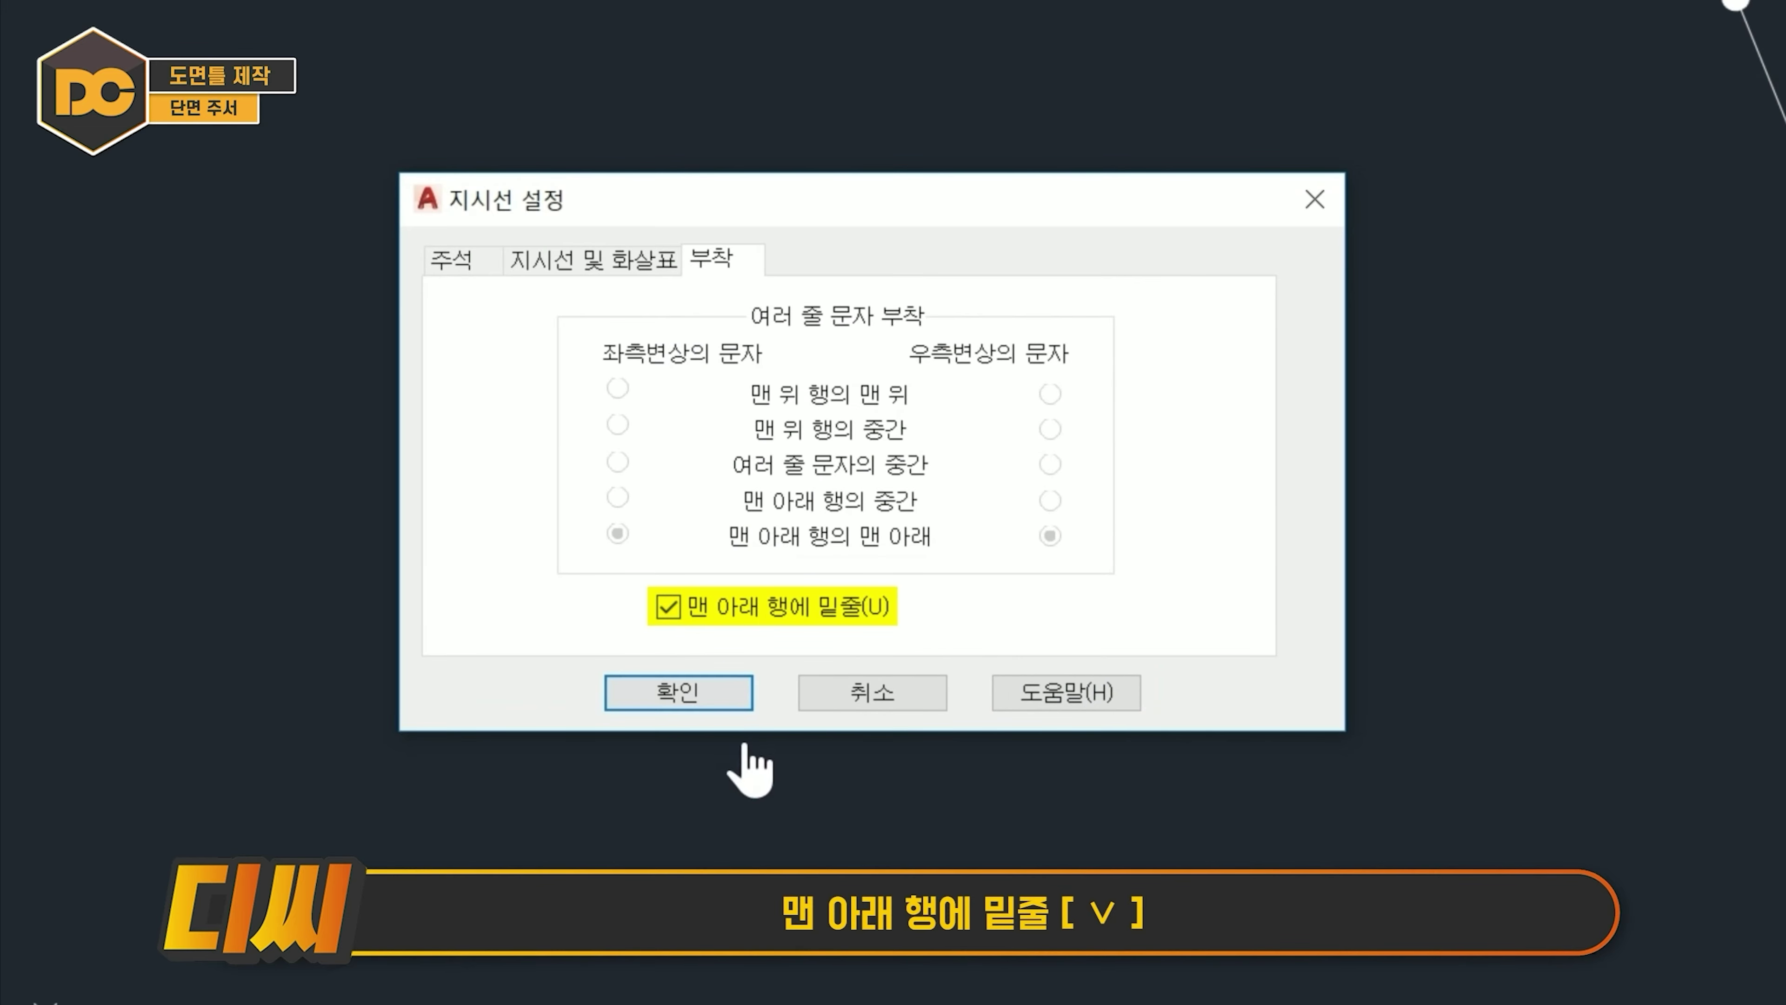
left_click(673, 700)
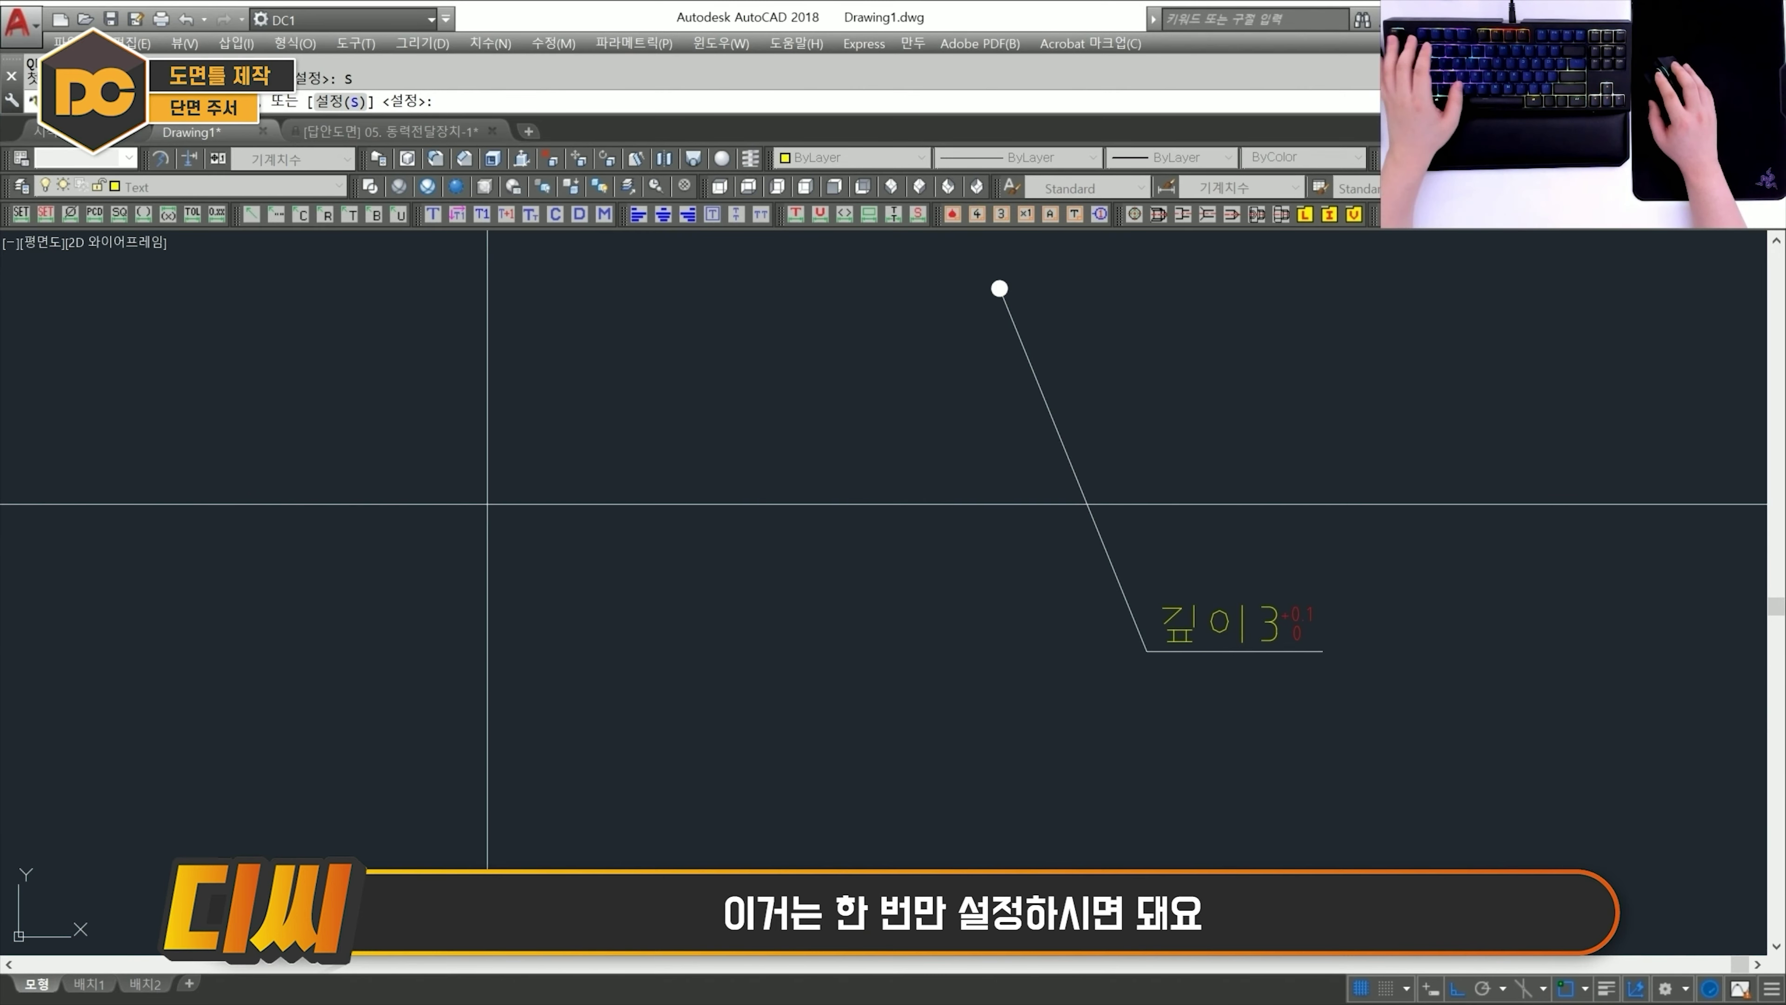
Draw a two-point leader with its arrow segment slanting down beside the finished 깊이3 note.
left_click(441, 442)
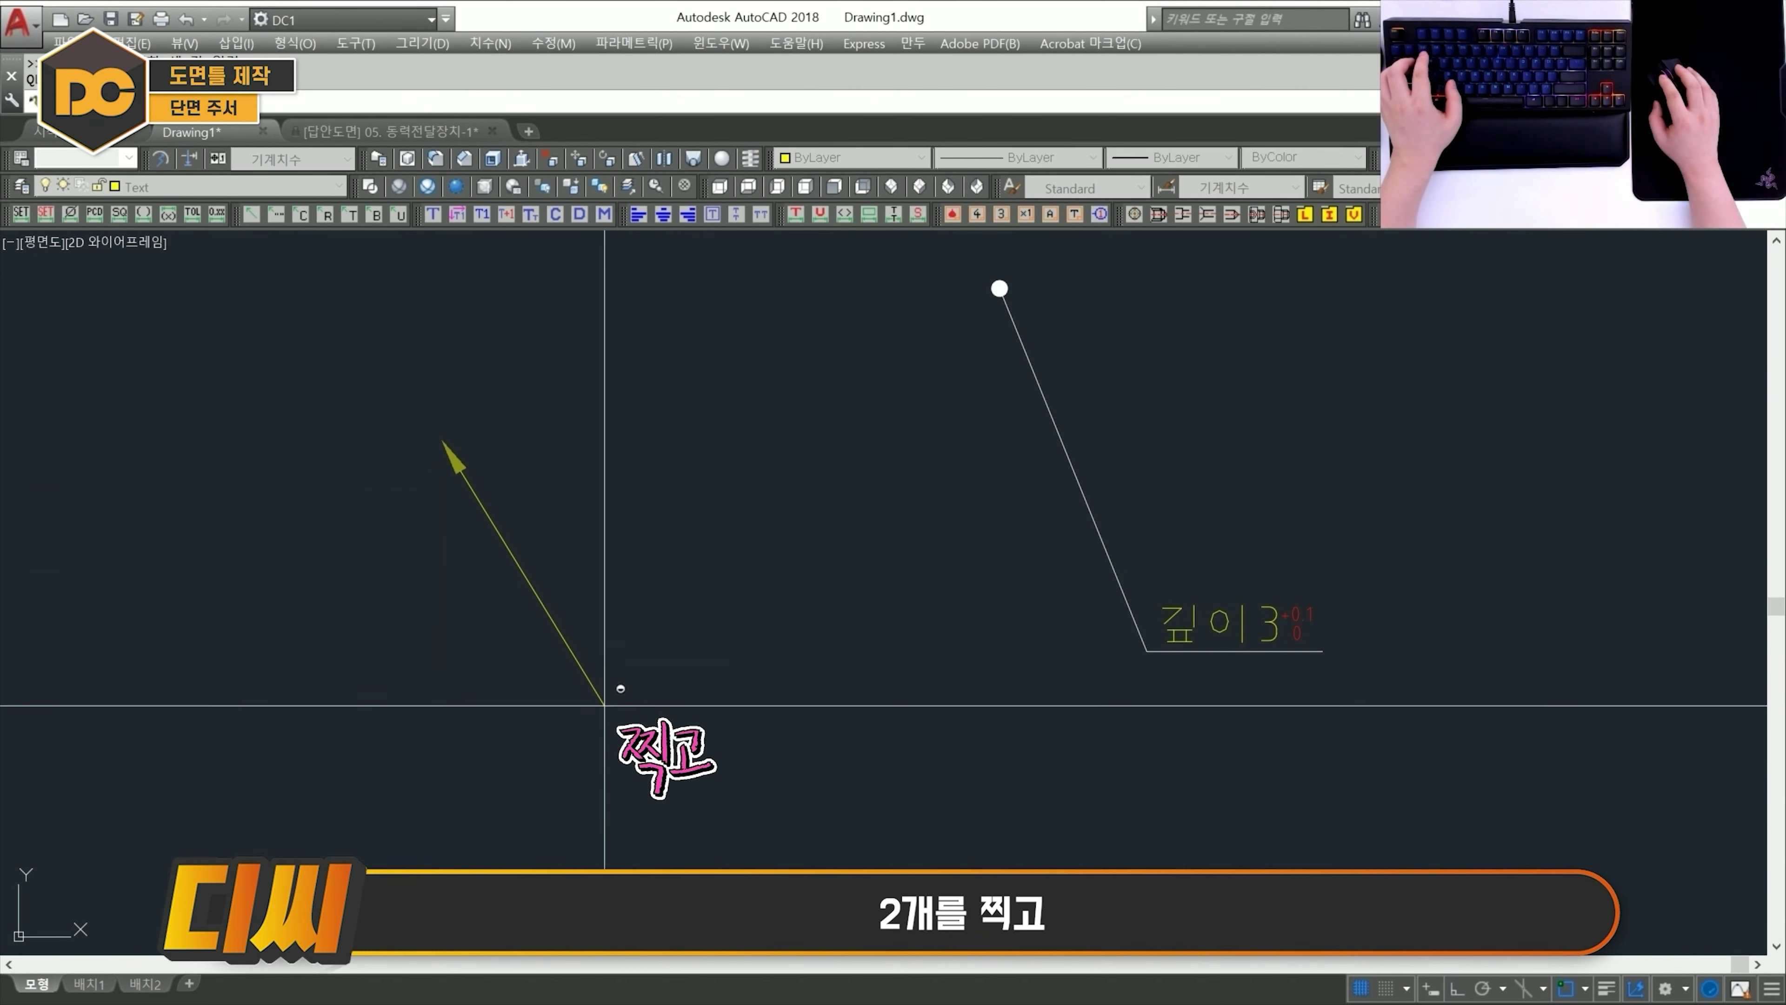
left_click(603, 705)
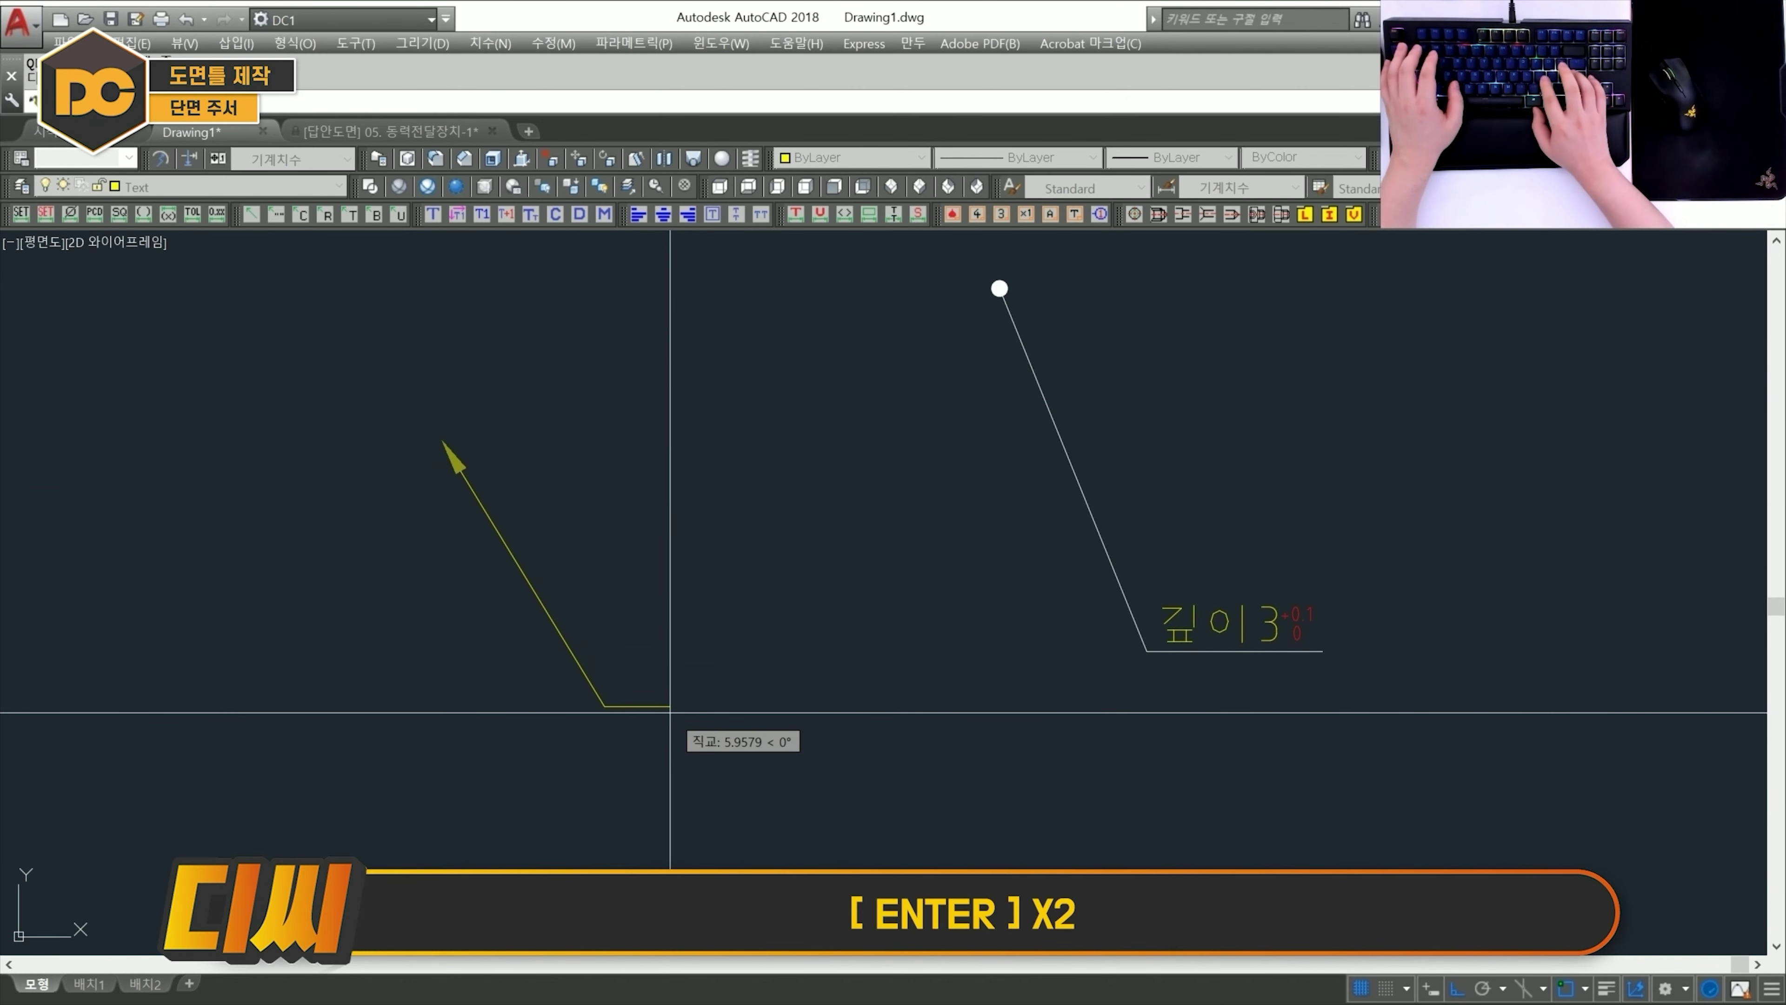